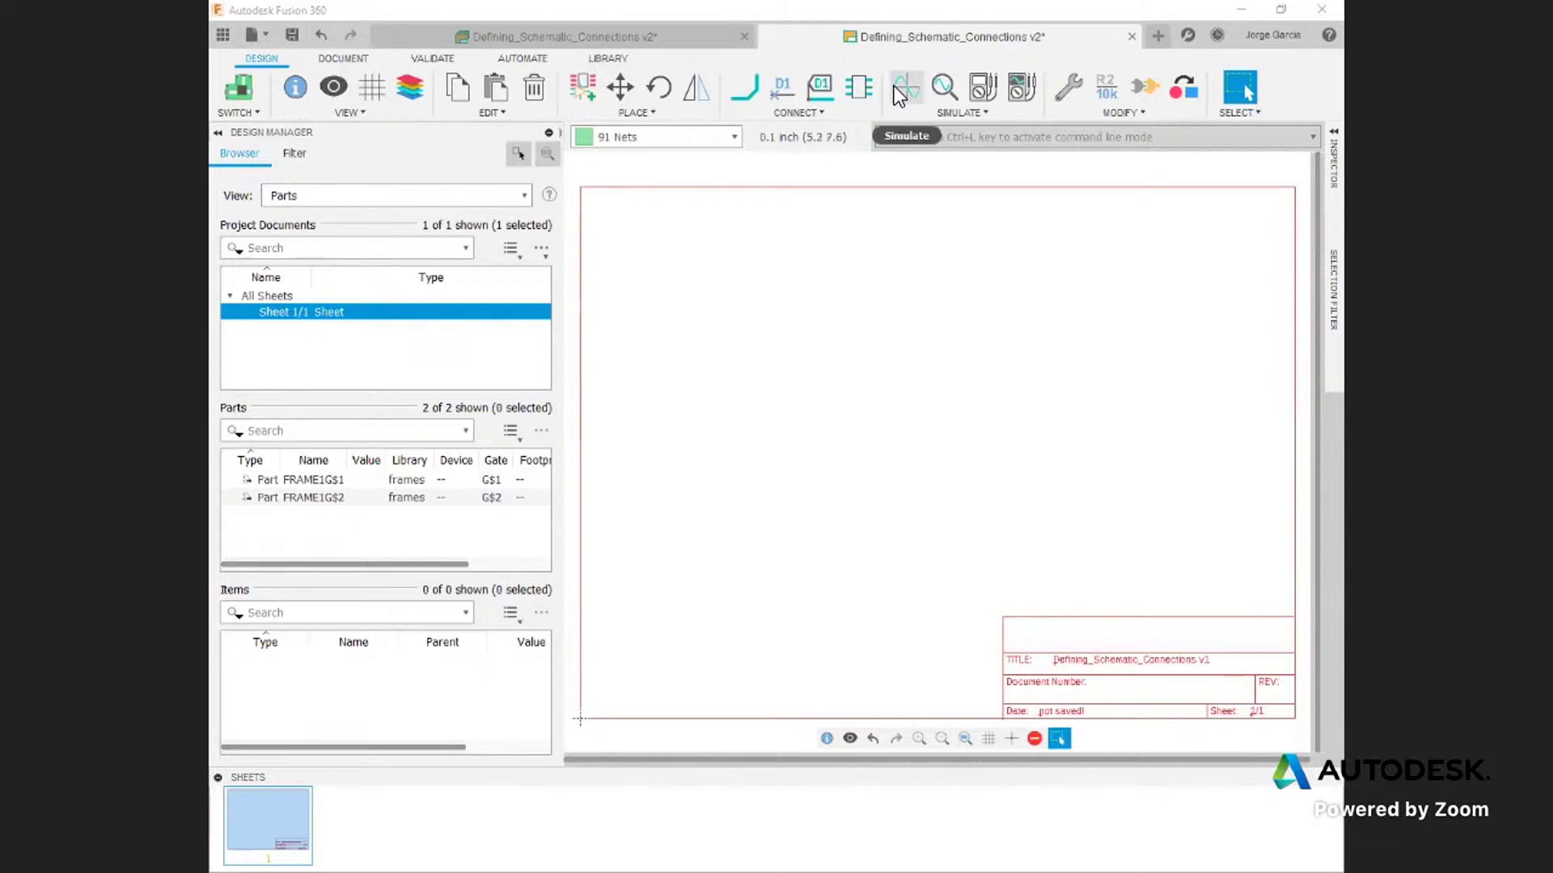
Step: Add a 74S138N decoder from the IC_Logic library to the sheet, placing its power symbol rotated 90° above it
{"action": "left_click", "coordinate": [591, 86]}
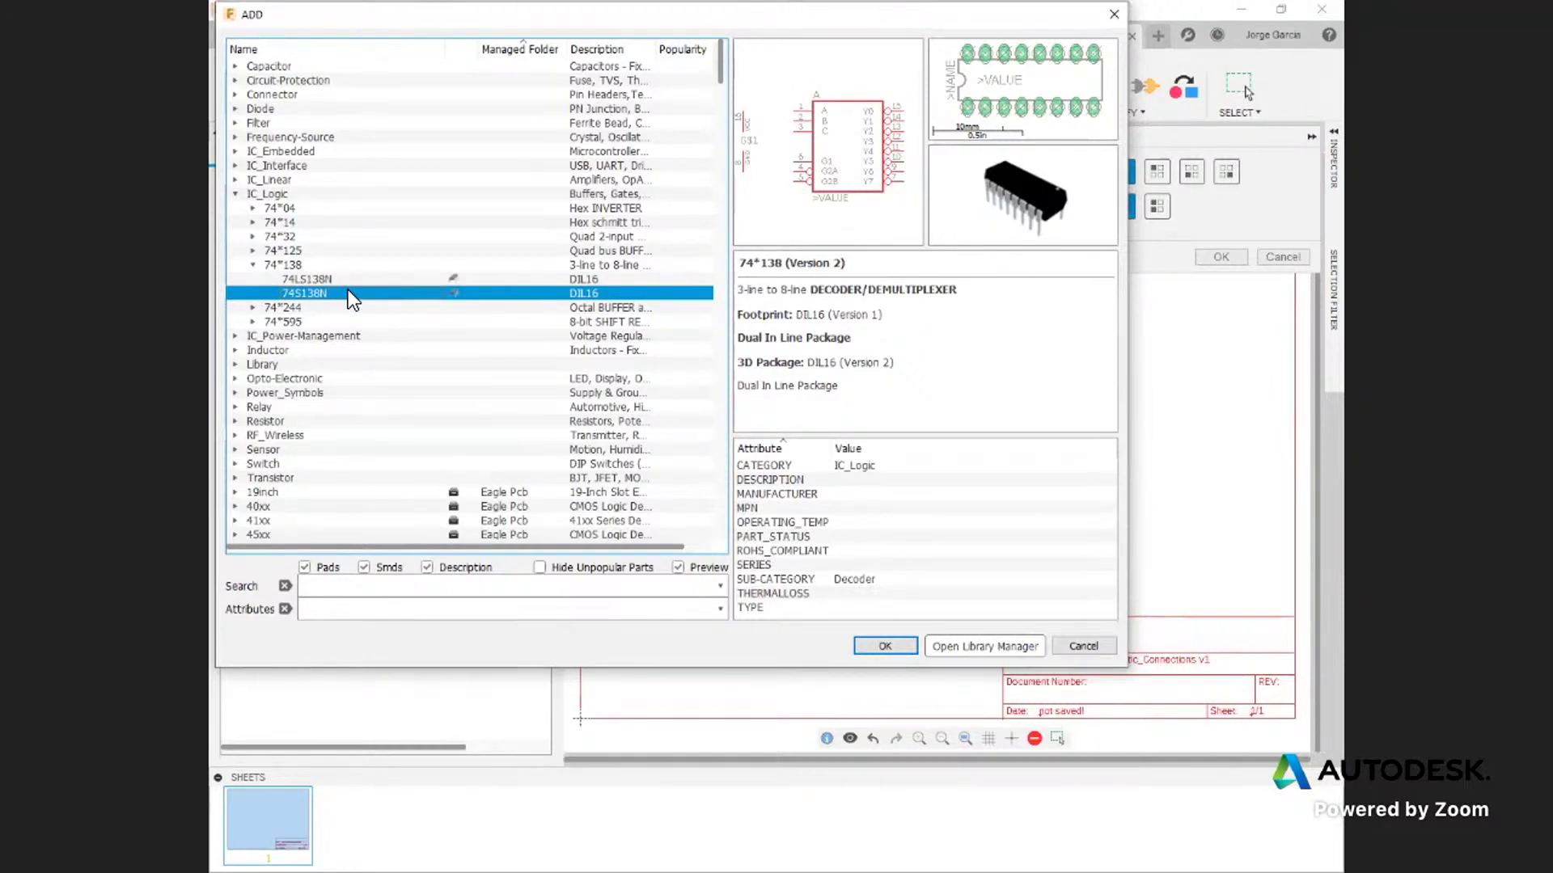
{"action": "left_click", "coordinate": [890, 647]}
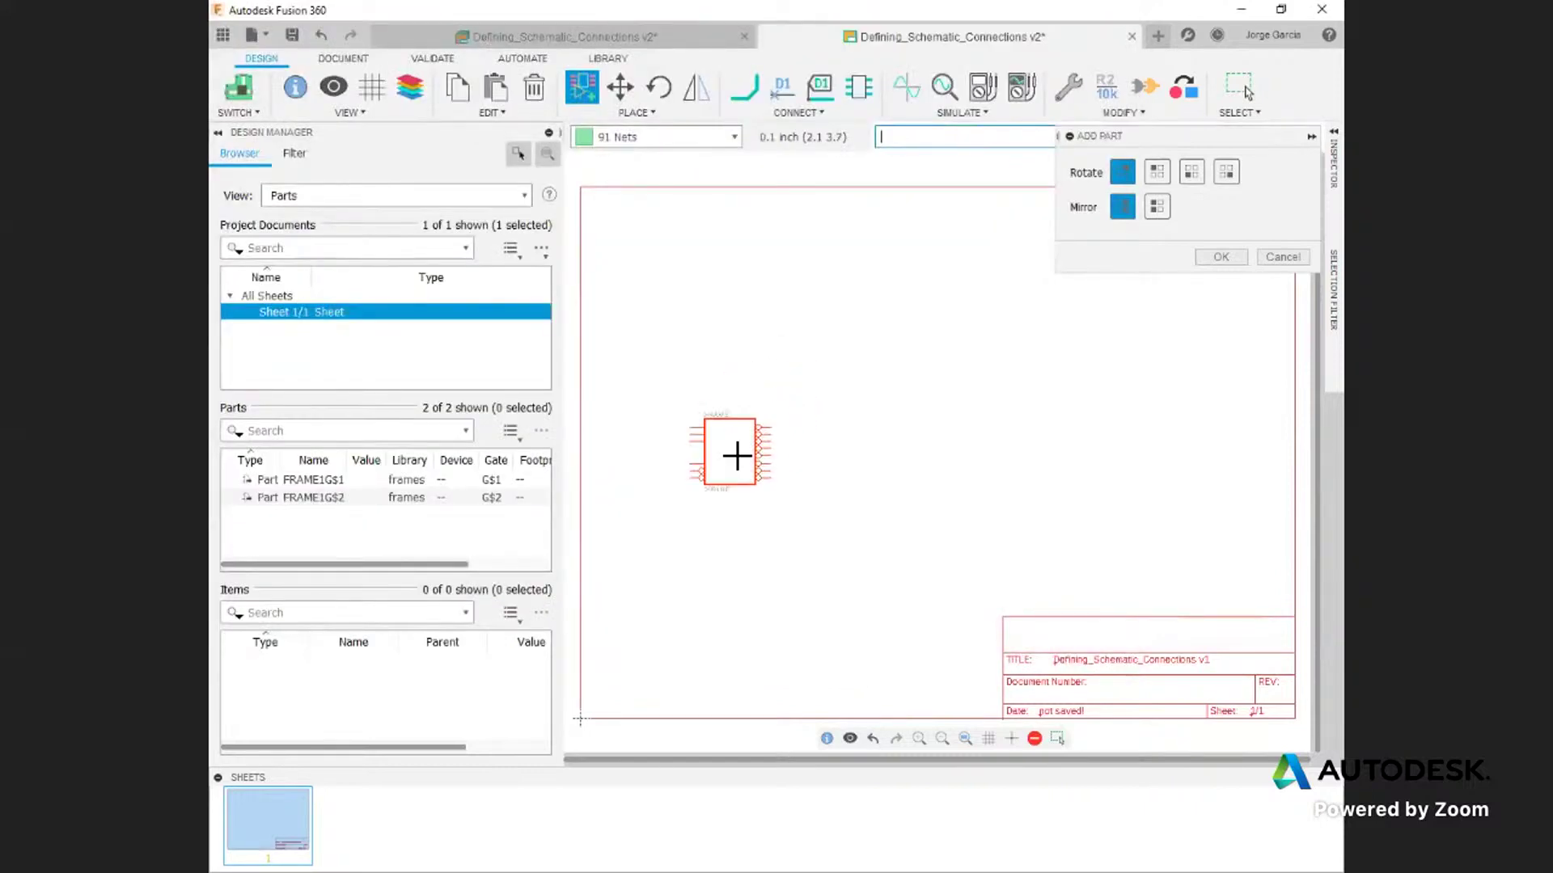
{"action": "left_click", "coordinate": [732, 451]}
{"action": "right_click", "coordinate": [756, 356]}
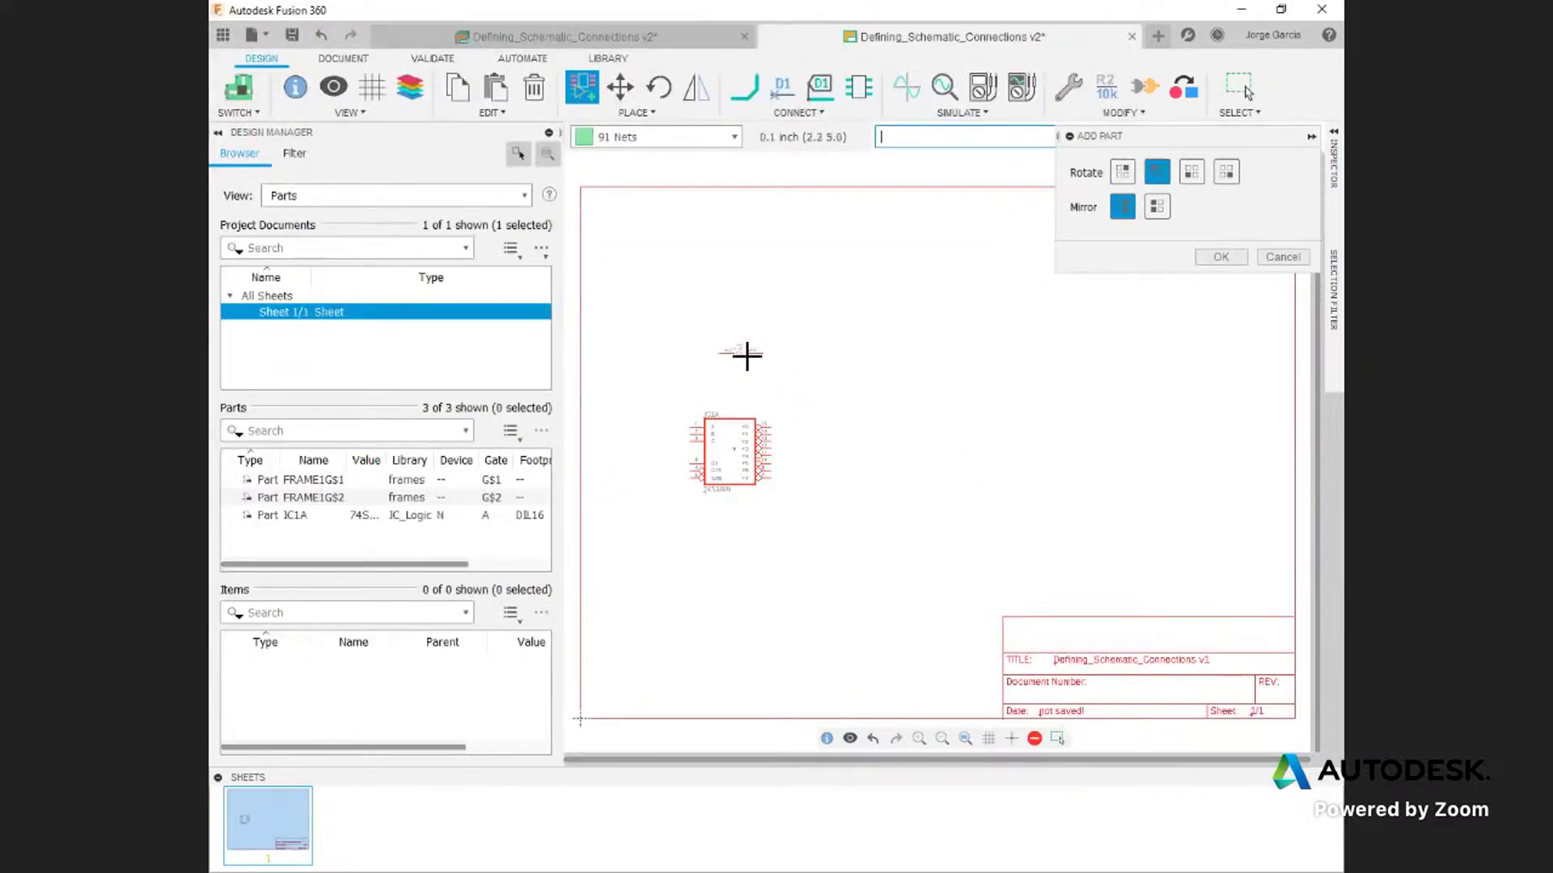
{"action": "left_click", "coordinate": [732, 375]}
Step: Place a second, unrotated 74S138N beside the first, with its power symbol rotated 90° above it, and end part placement
{"action": "right_click", "coordinate": [879, 434]}
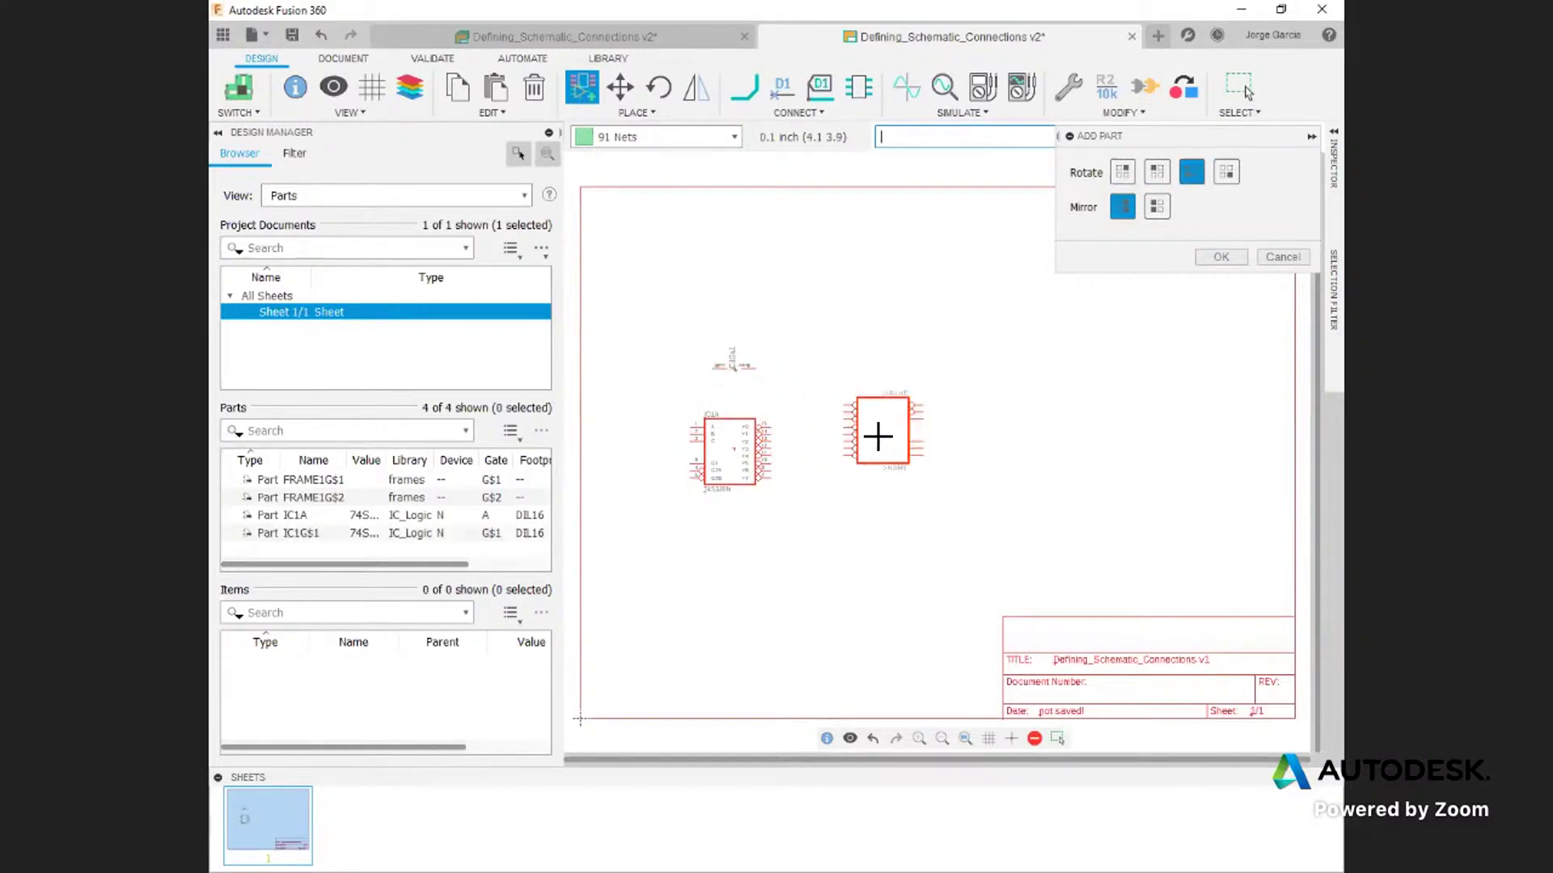
{"action": "right_click", "coordinate": [882, 434]}
{"action": "right_click", "coordinate": [888, 437]}
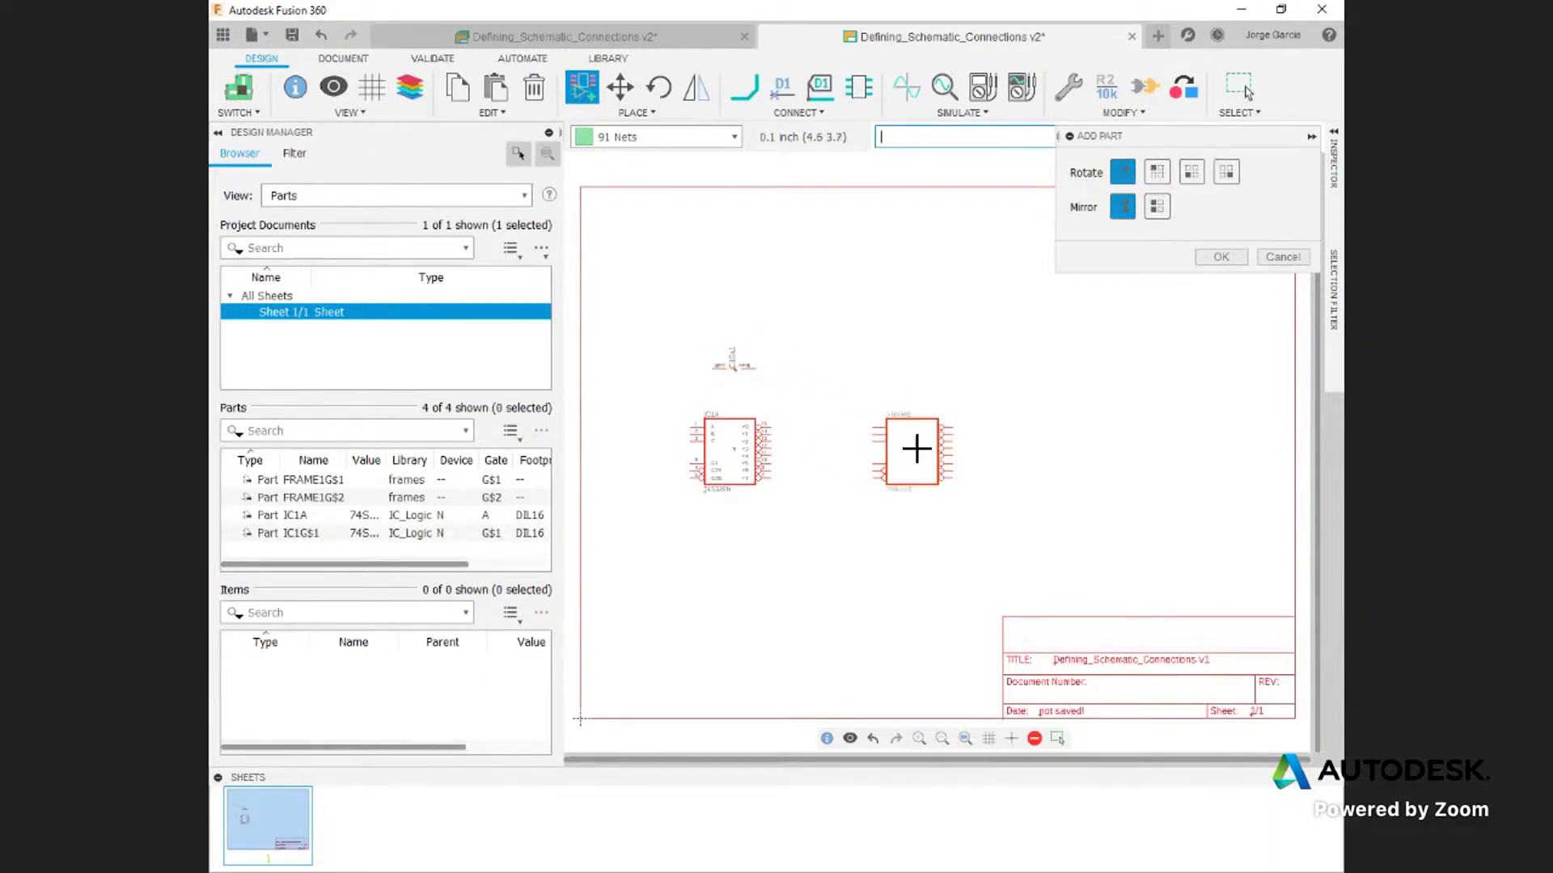
{"action": "left_click", "coordinate": [928, 449]}
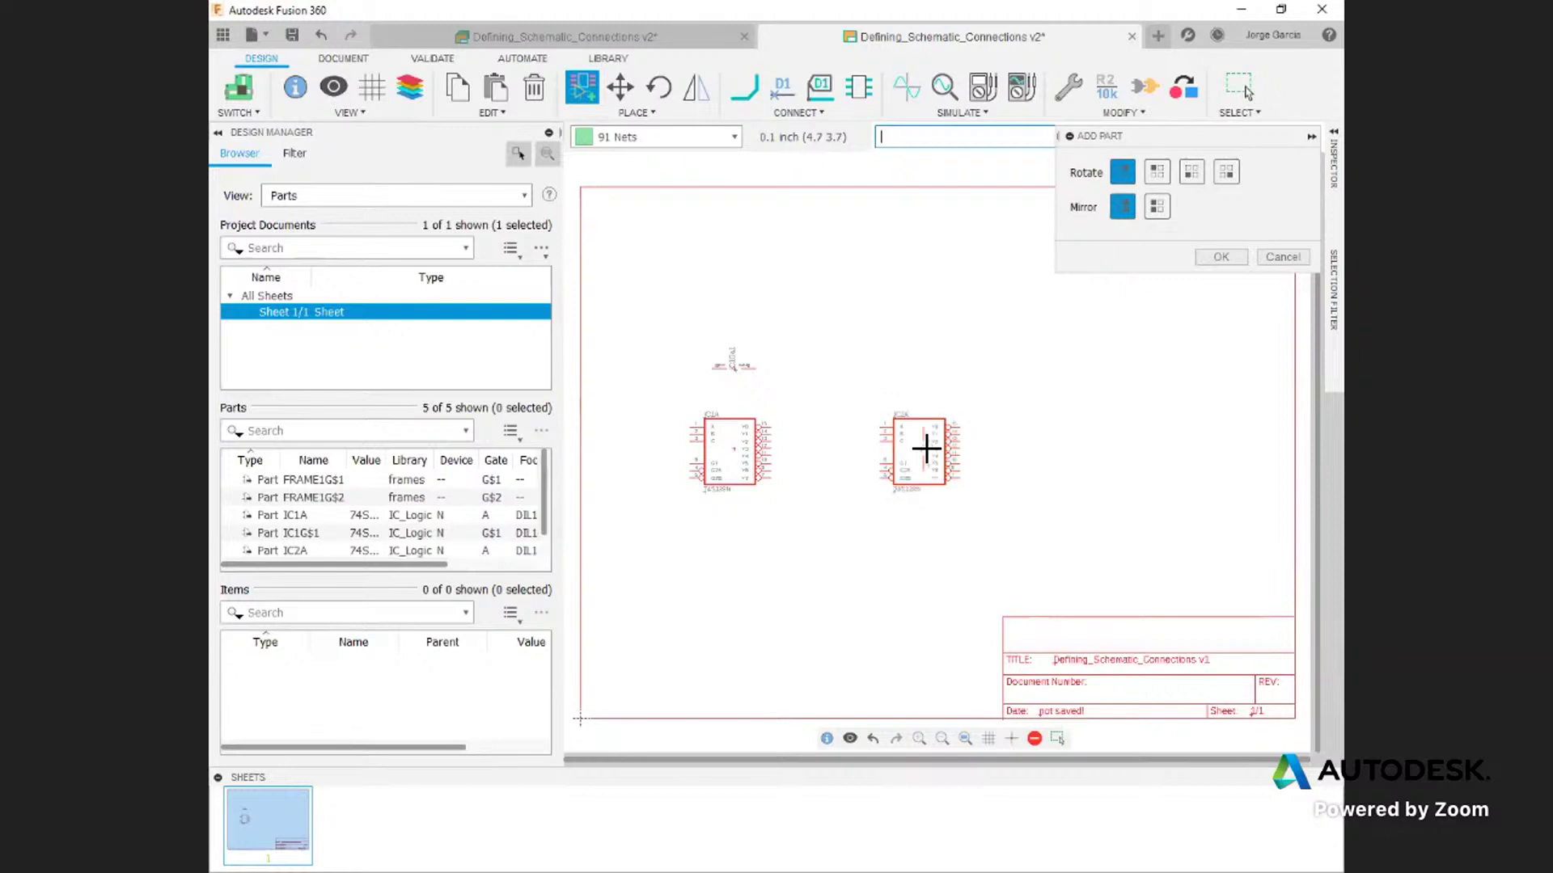
{"action": "right_click", "coordinate": [921, 380]}
{"action": "left_click", "coordinate": [919, 368]}
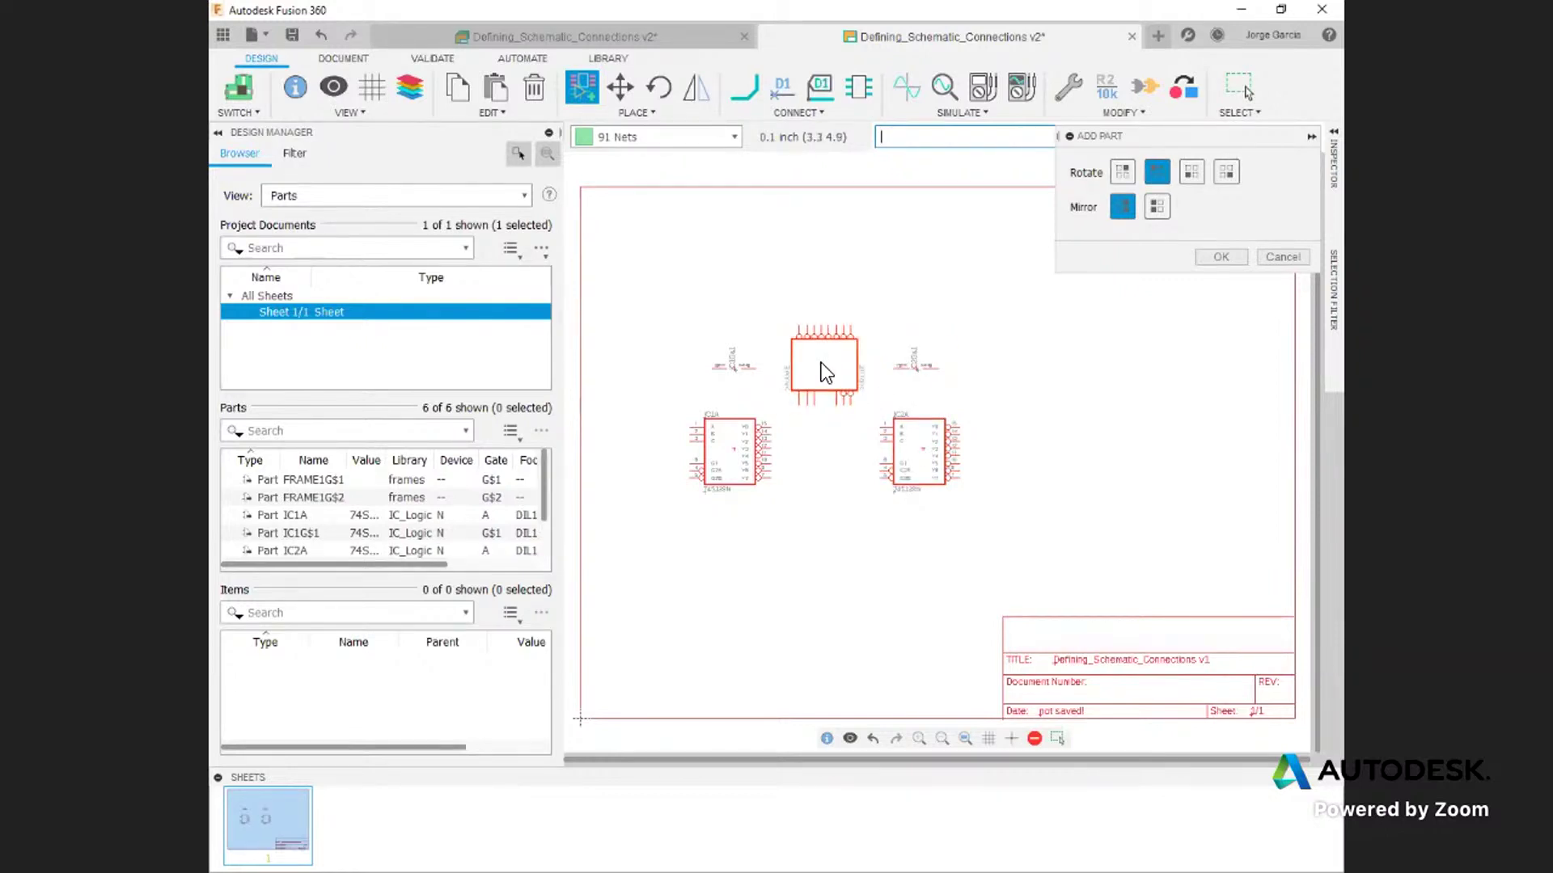
{"action": "key", "text": "Escape"}
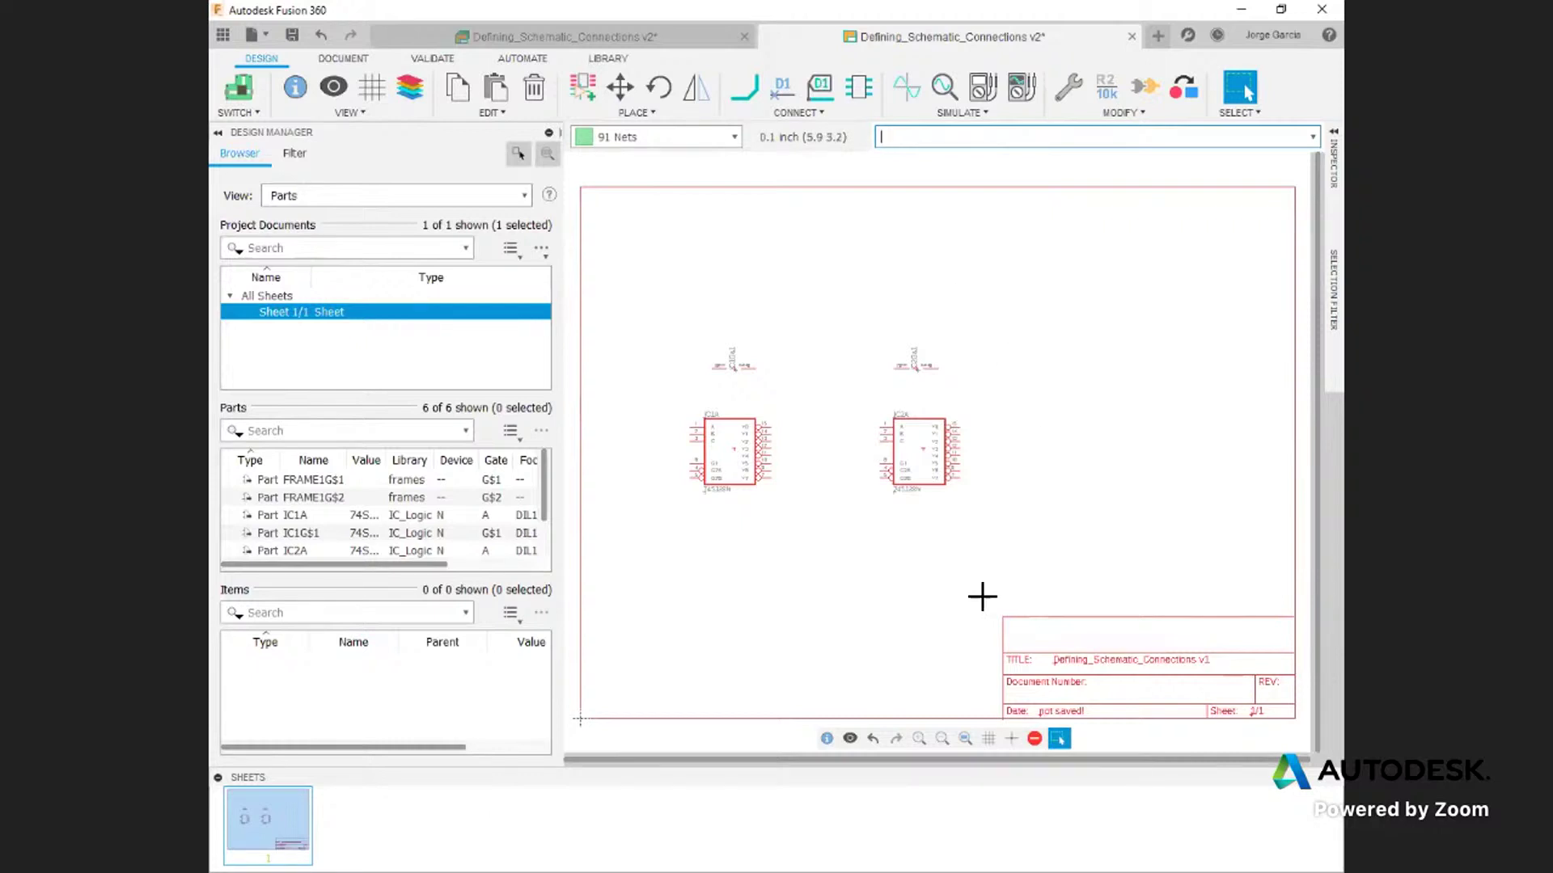
Step: Draw a net from pin 15 (Y0) of IC1A to pin 6 (G1) of IC2A with a right-angle bend between the parts
{"action": "left_click", "coordinate": [919, 743]}
{"action": "middle_click_drag", "start_coordinate": [764, 464], "coordinate": [975, 459]}
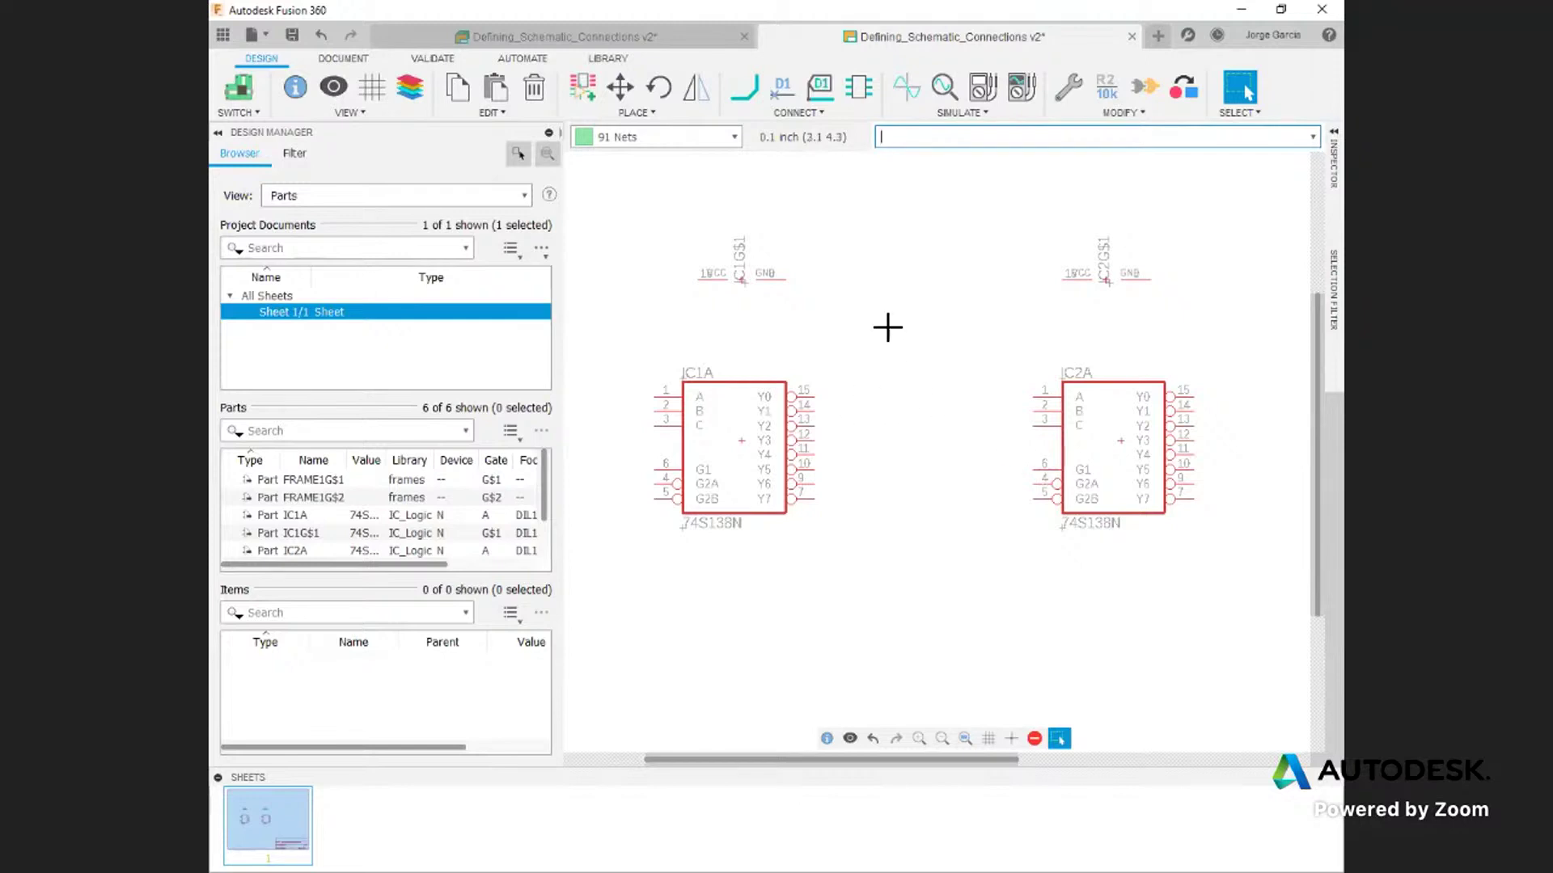
{"action": "left_click", "coordinate": [748, 89]}
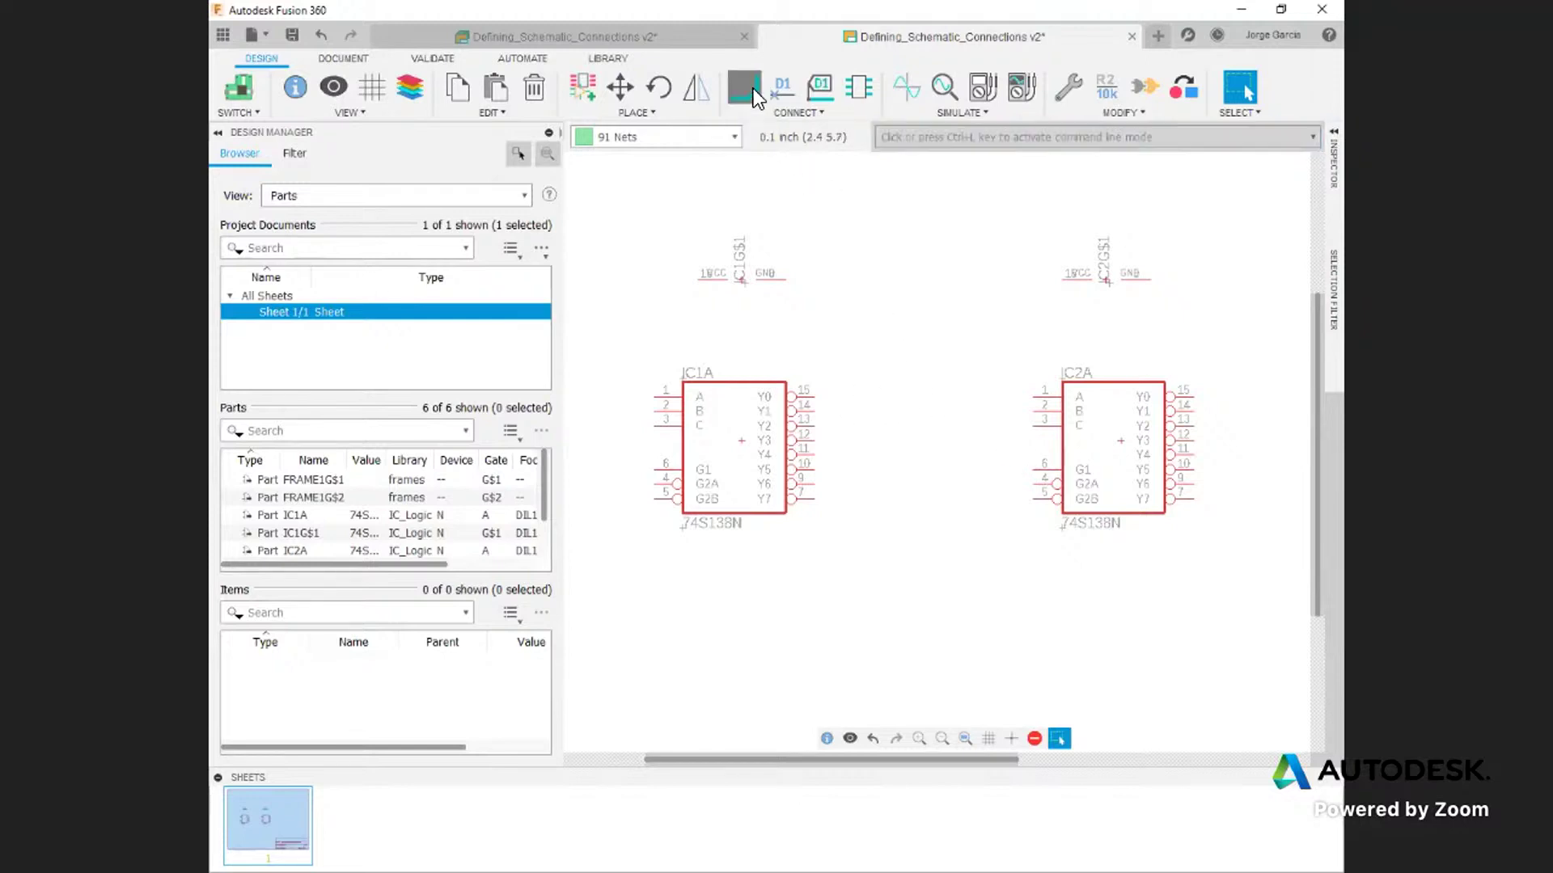
{"action": "left_click", "coordinate": [819, 398]}
{"action": "left_click", "coordinate": [962, 470]}
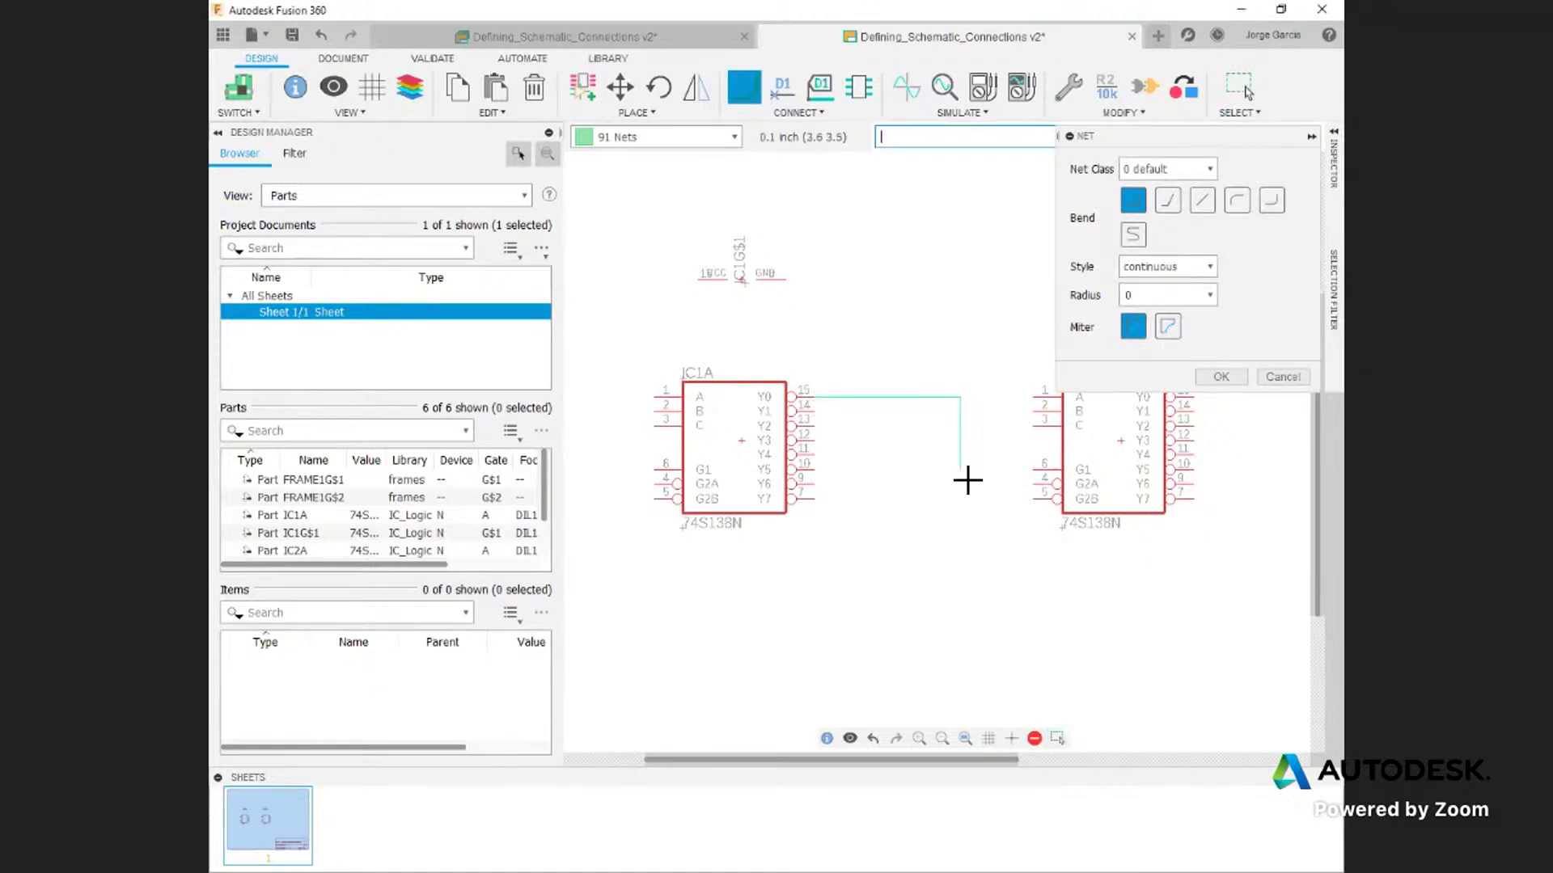
{"action": "left_click", "coordinate": [1041, 472]}
{"action": "left_click", "coordinate": [1221, 378]}
{"action": "left_click", "coordinate": [1284, 375]}
Step: Delete the vertical segment of the net and shorten the remaining wire at IC1A pin 15 to a short stub
{"action": "scroll", "coordinate": [1003, 396], "scroll_direction": "up", "scroll_amount": 3}
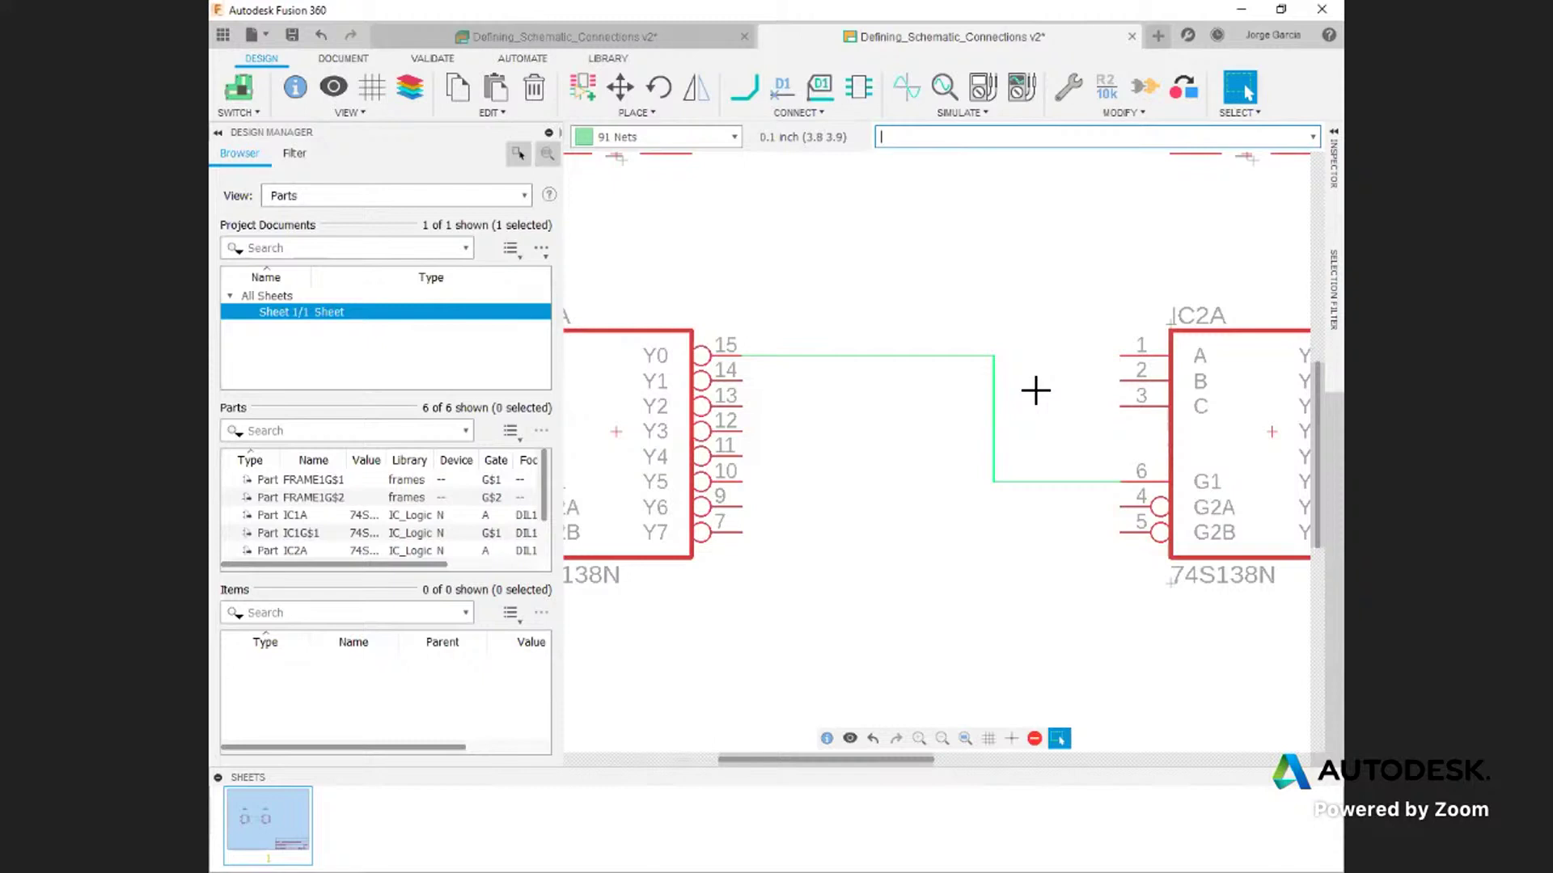
{"action": "key", "text": "Delete"}
{"action": "key", "text": "m"}
{"action": "left_click", "coordinate": [996, 354]}
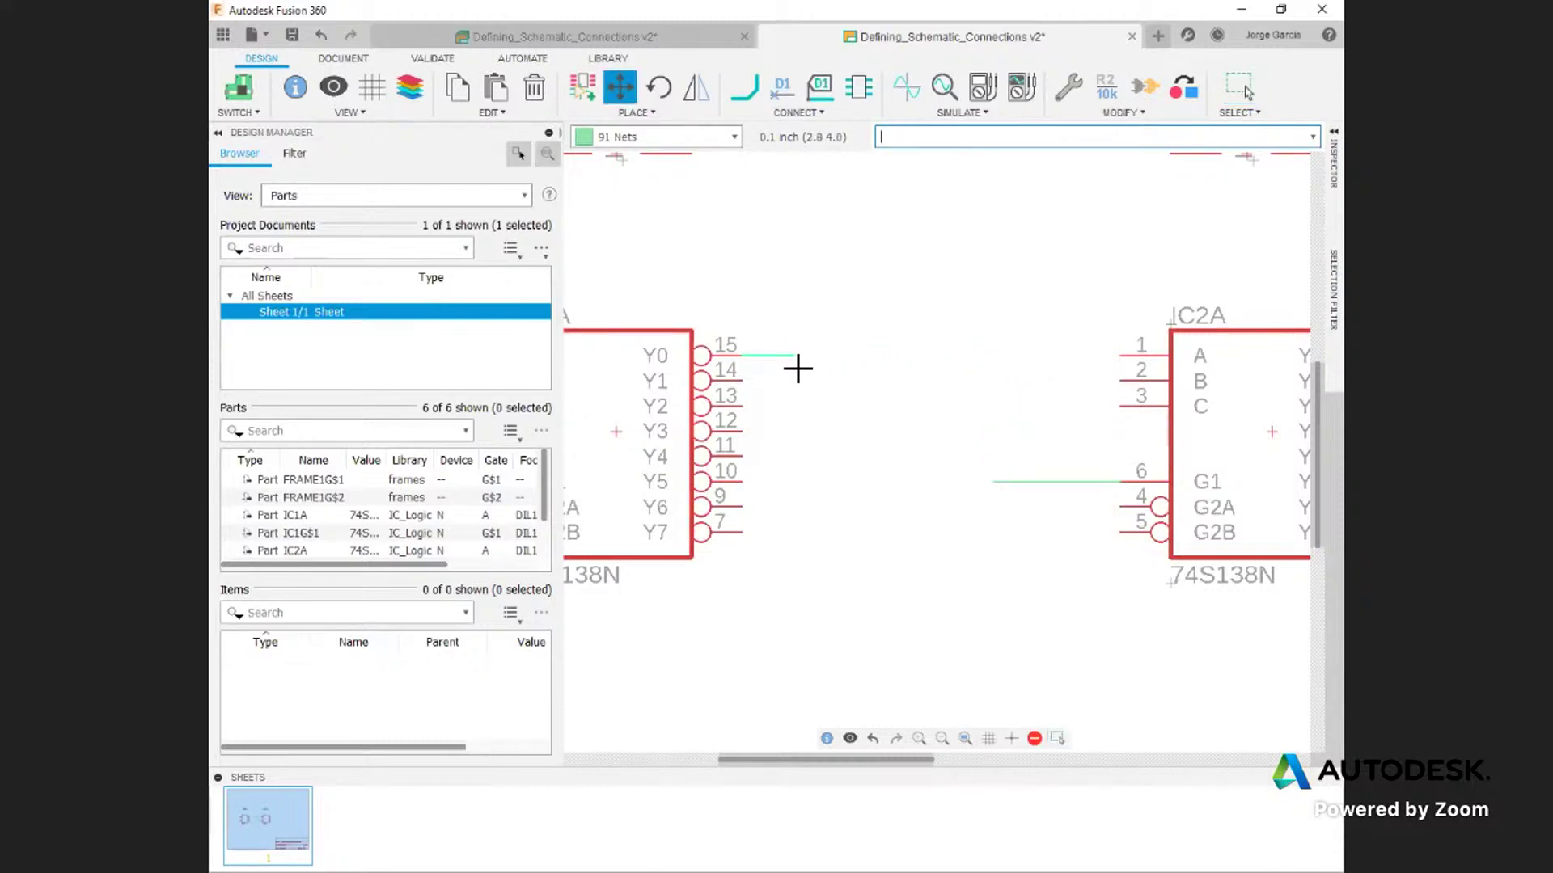
{"action": "left_click", "coordinate": [774, 364]}
{"action": "key", "text": "Escape"}
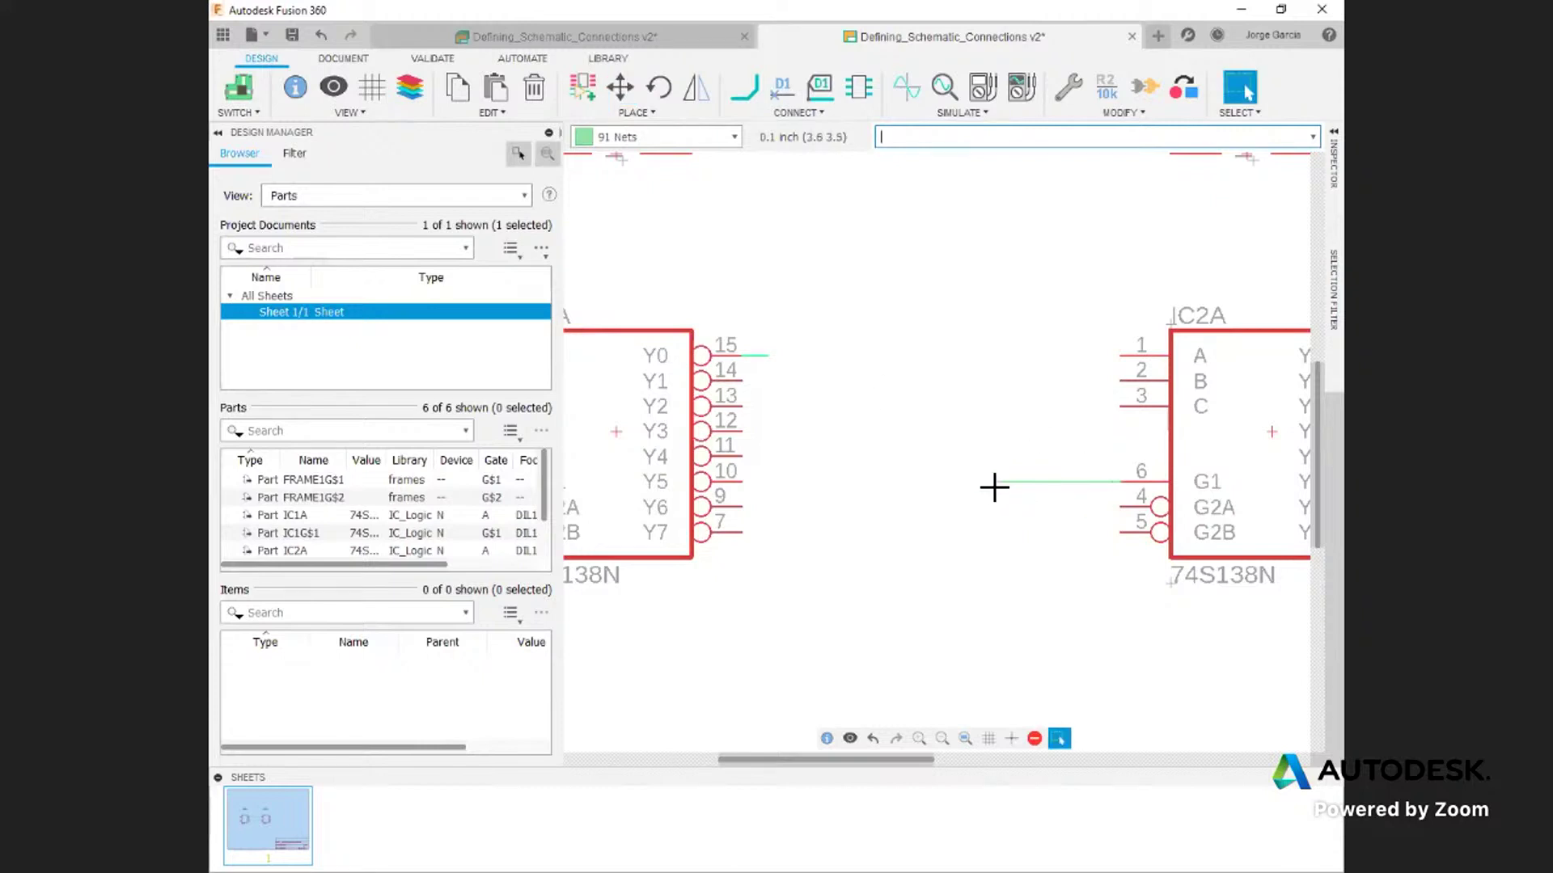
Step: Shorten the remaining wire at IC2A pin 6 to a short stub
{"action": "key", "text": "m"}
{"action": "left_click", "coordinate": [1001, 482]}
{"action": "left_click", "coordinate": [1097, 482]}
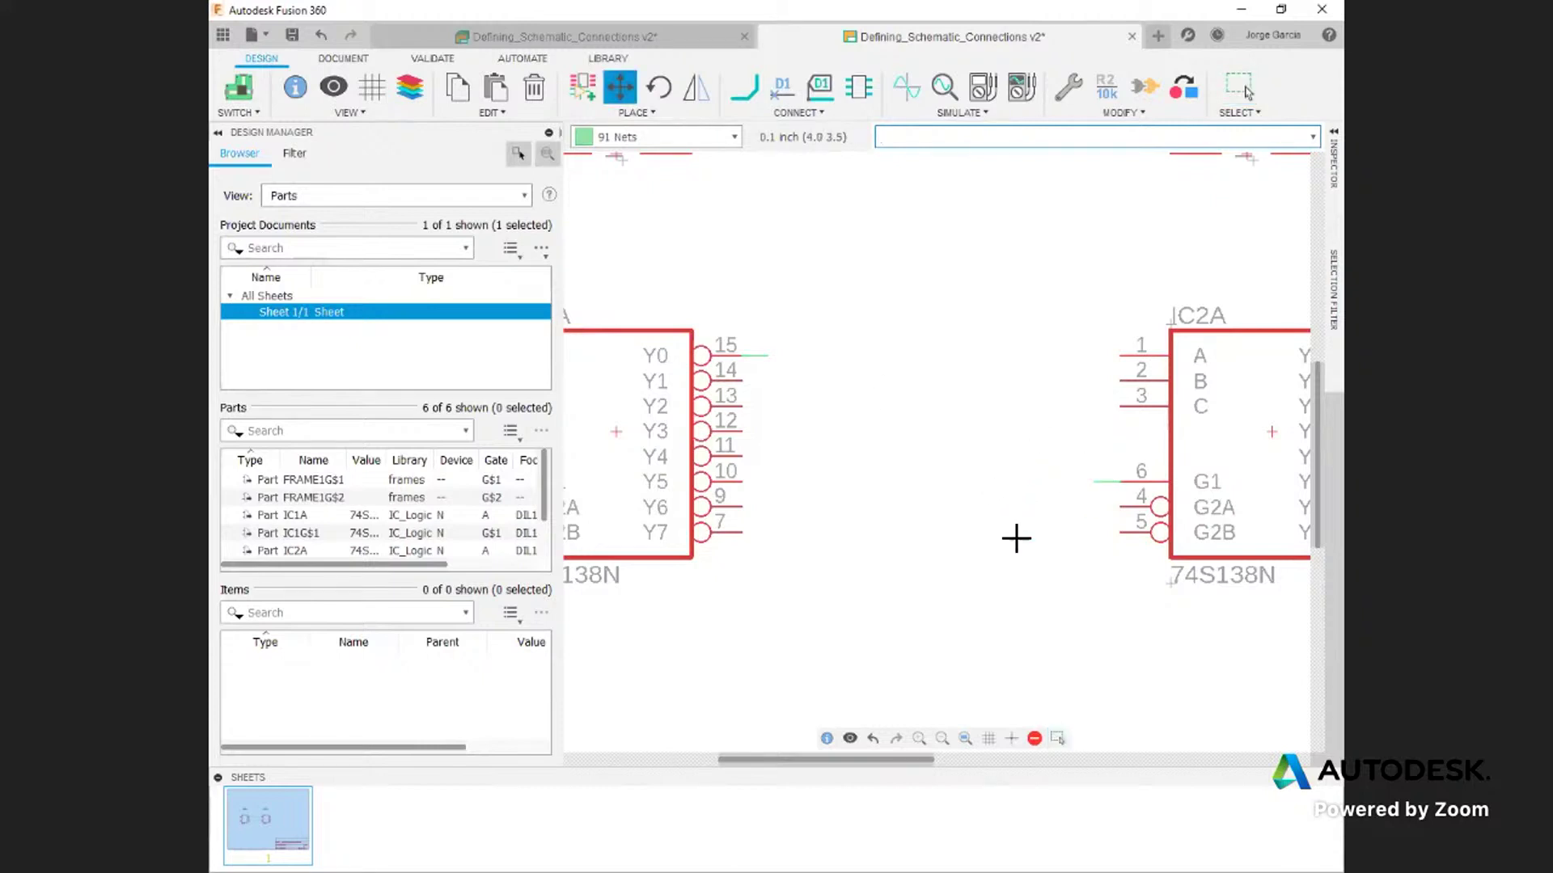
{"action": "key", "text": "Escape"}
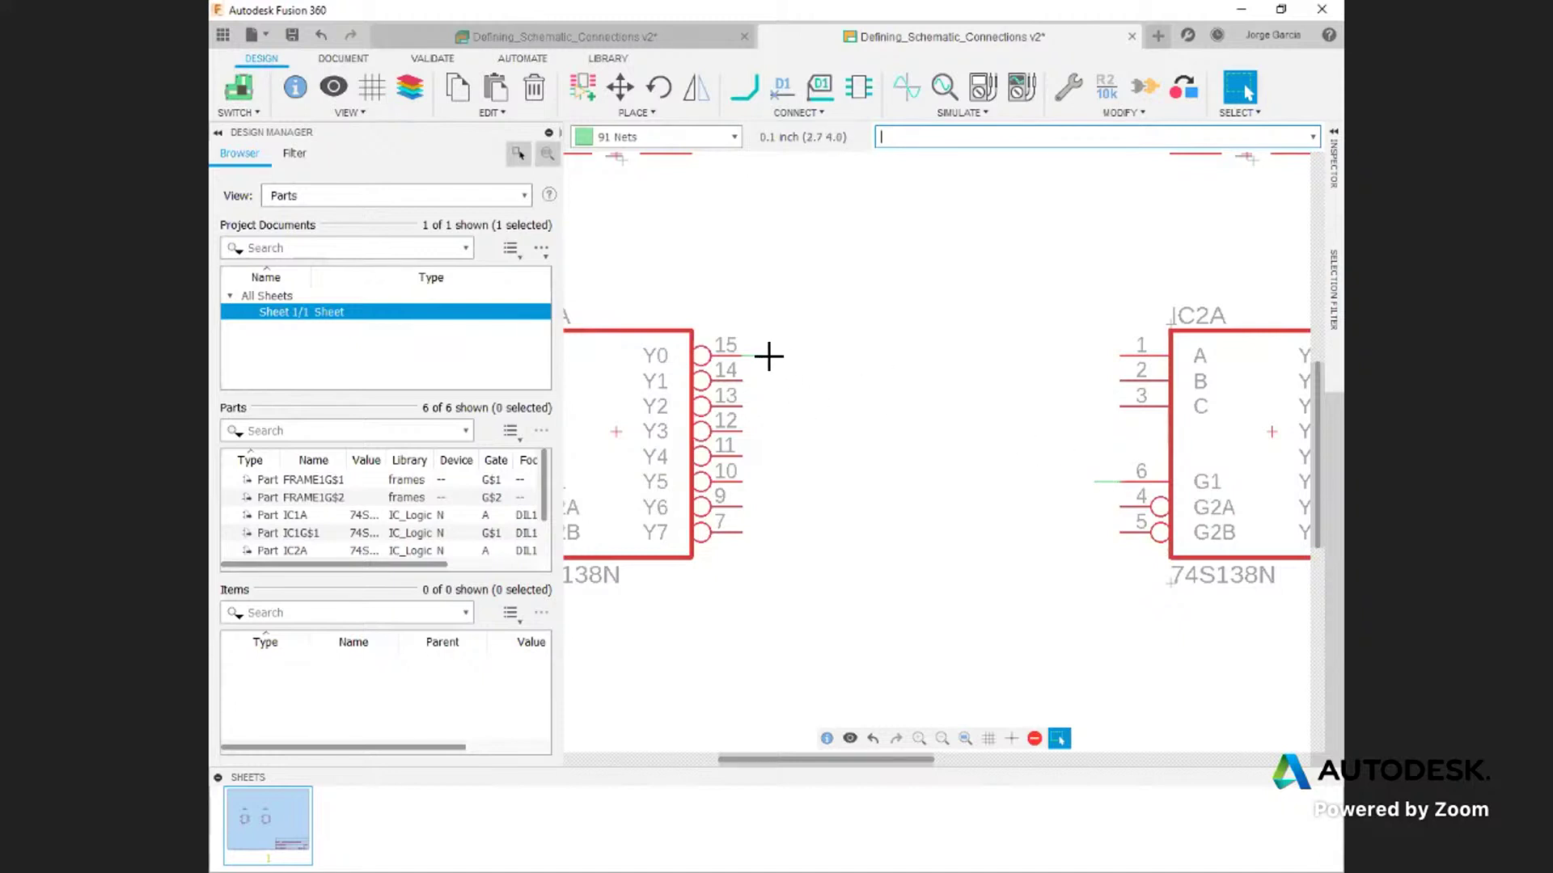
Step: Name the net stub at IC1A pin 15 TEST, with label placement turned off
{"action": "left_click", "coordinate": [783, 91]}
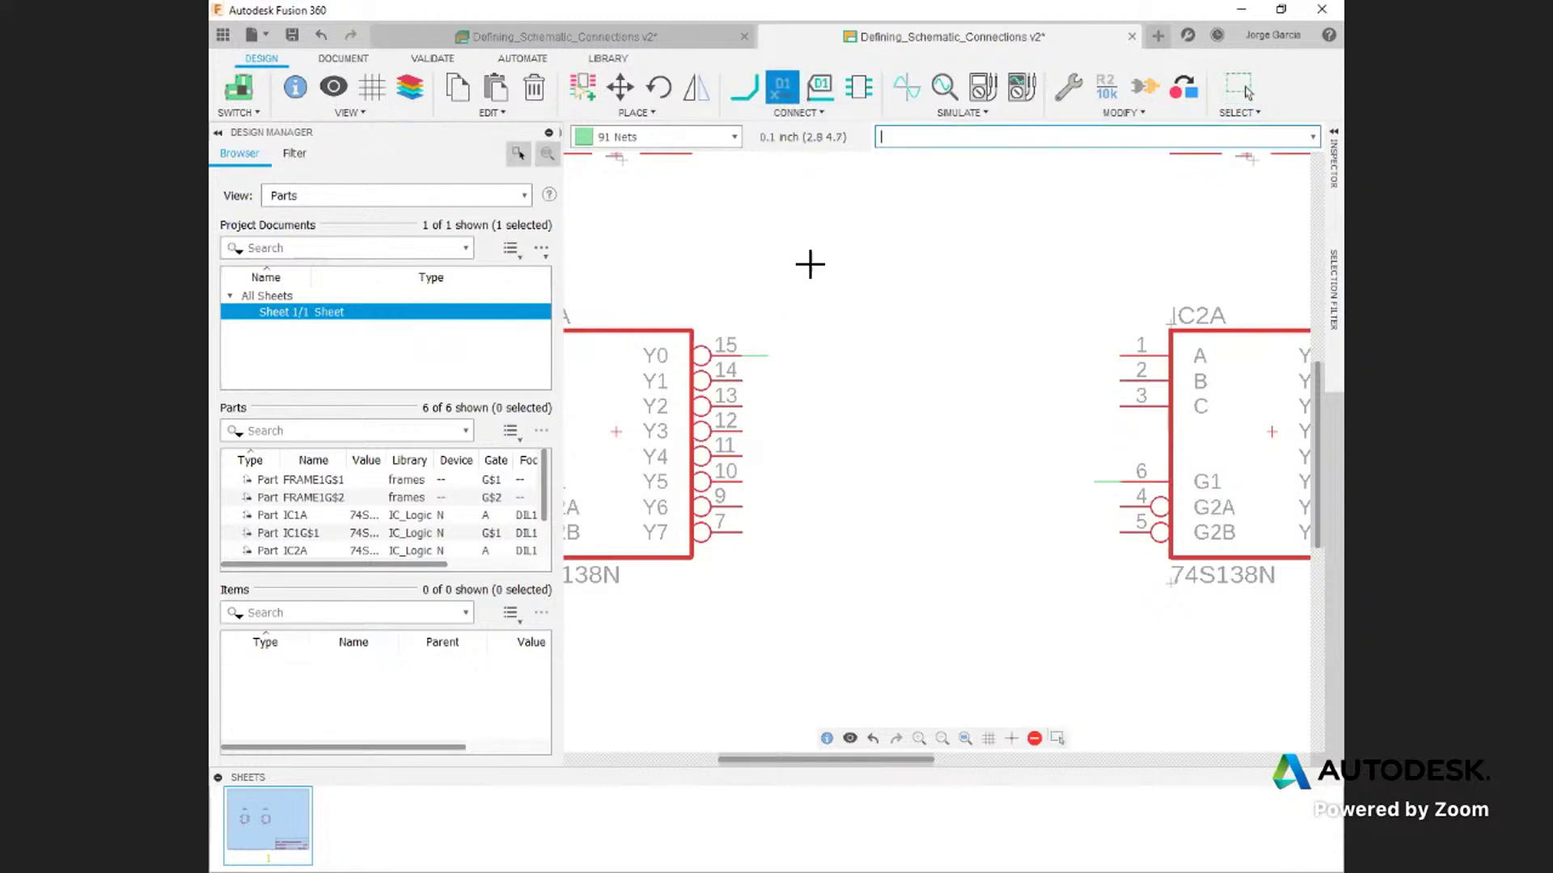
{"action": "left_click", "coordinate": [763, 354]}
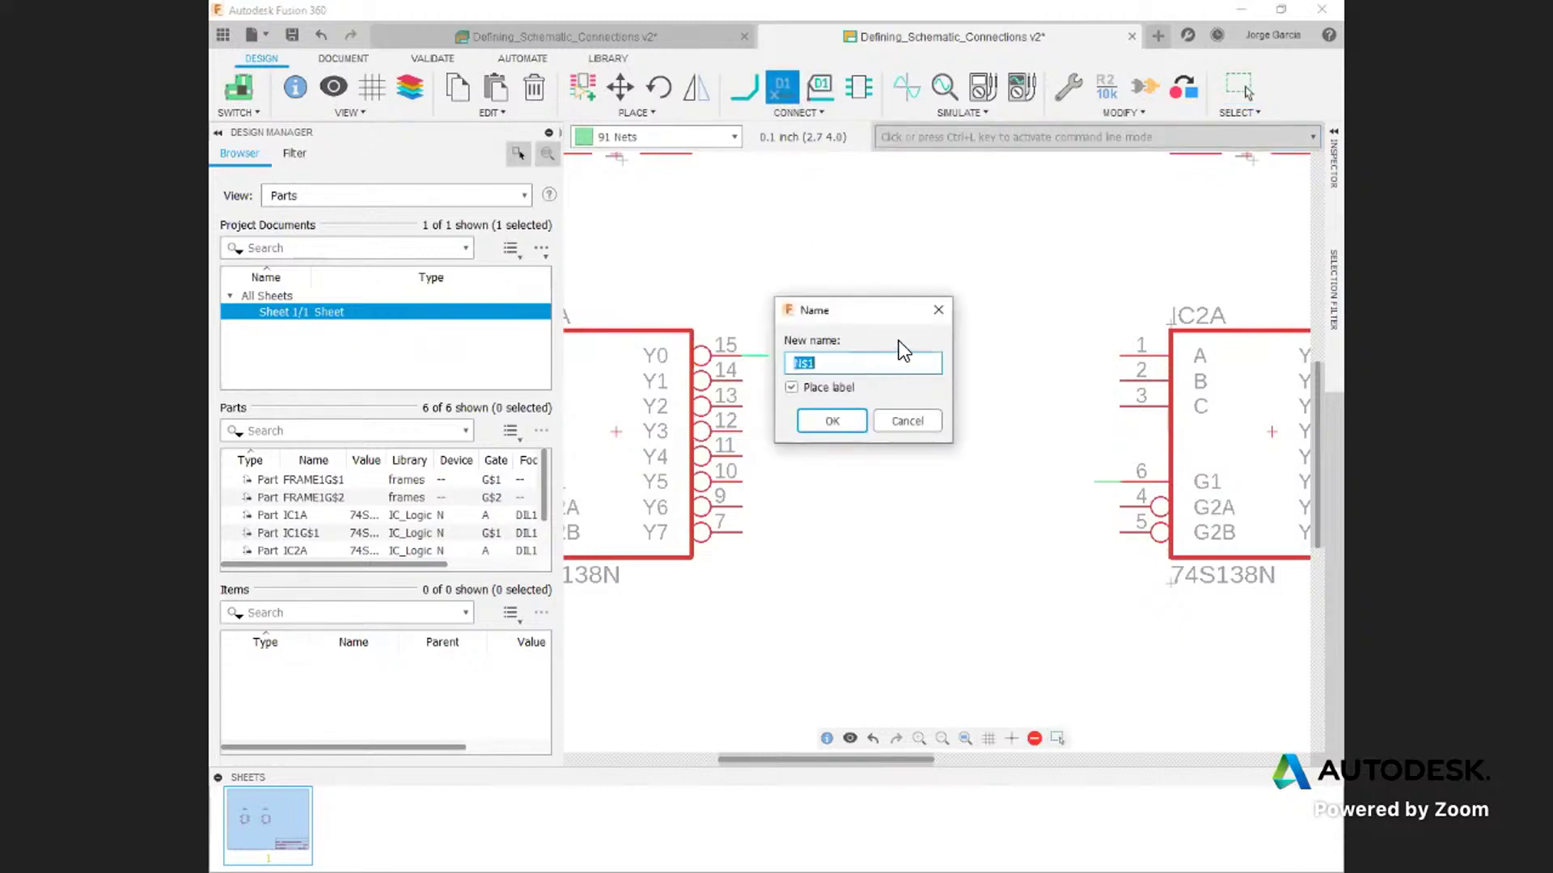
{"action": "type", "text": "TEST"}
{"action": "left_click", "coordinate": [791, 388]}
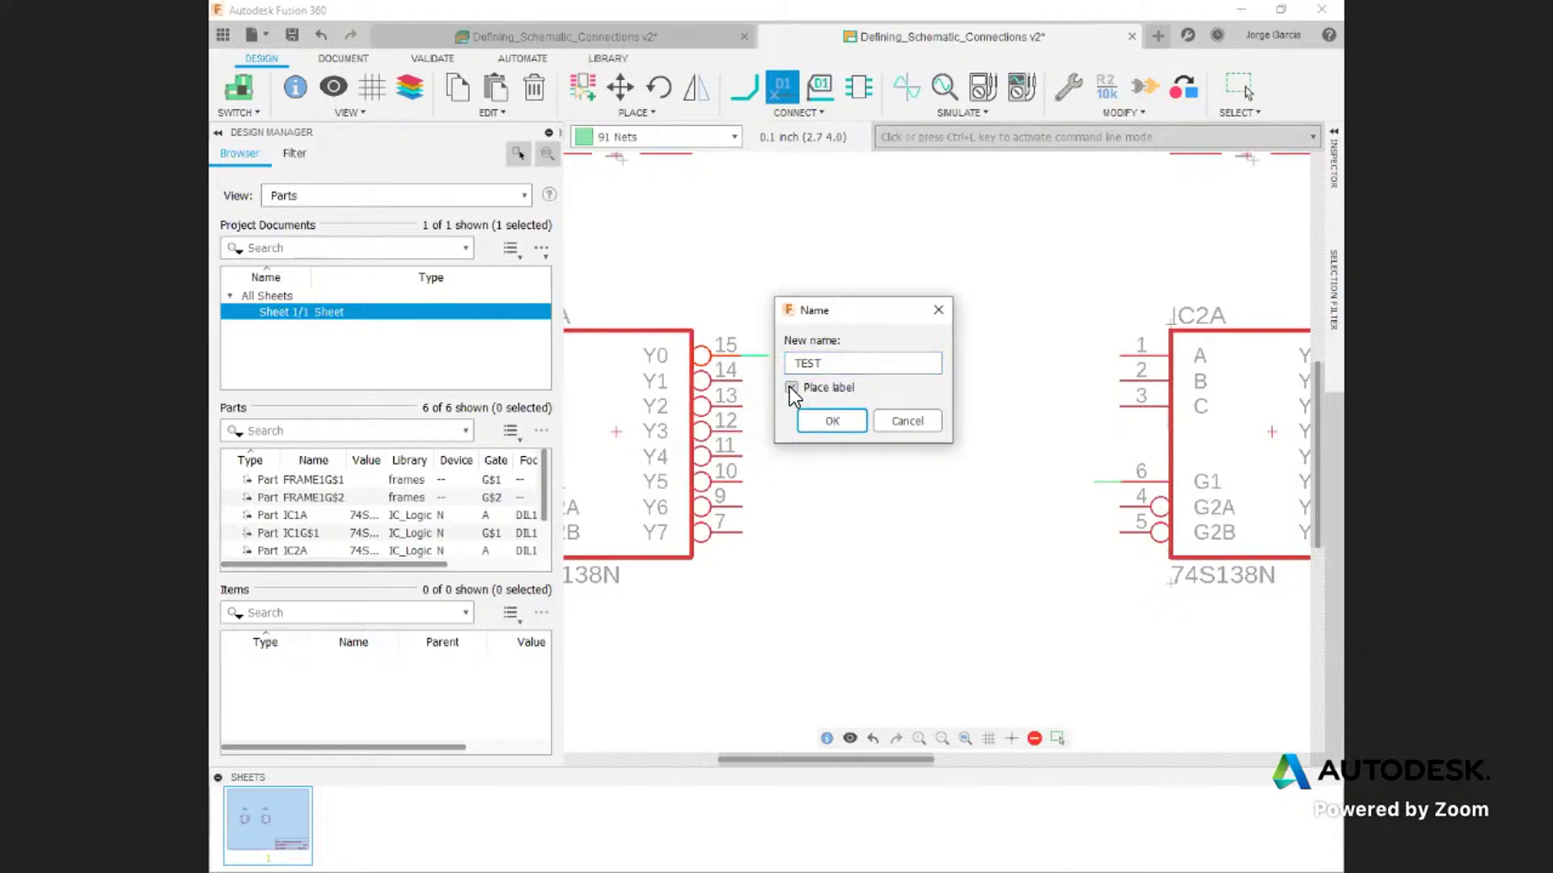
{"action": "left_click", "coordinate": [826, 423]}
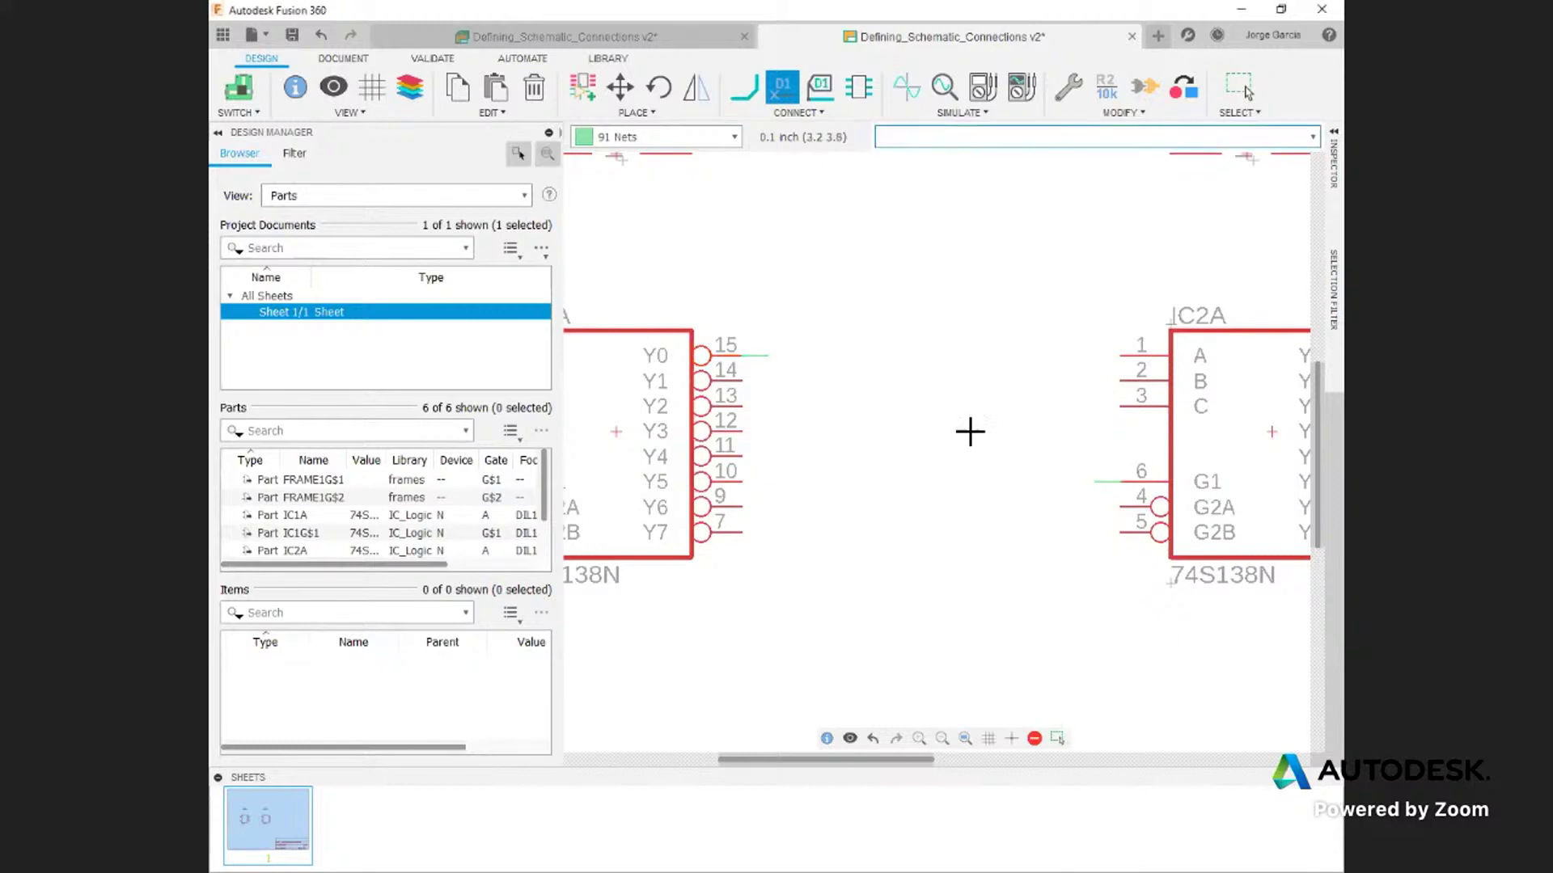
Step: Name the net stub at IC2A pin 6 TEST without placing a label, and accept connecting it to the existing TEST net
{"action": "left_click", "coordinate": [1106, 485]}
{"action": "left_click", "coordinate": [940, 512]}
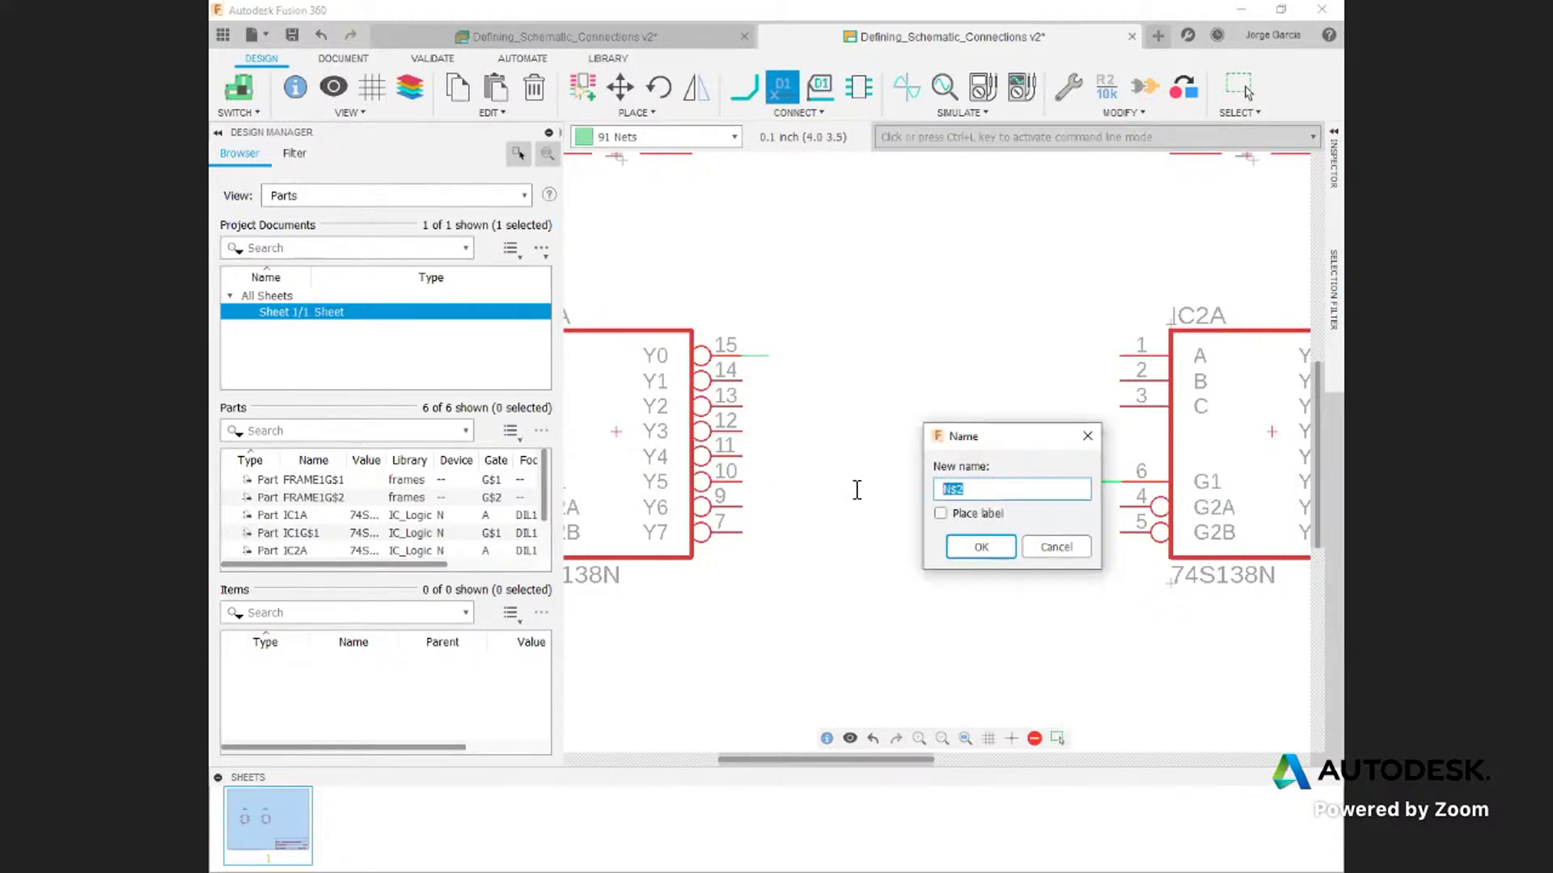
{"action": "type", "text": "TEST"}
{"action": "key", "text": "Return"}
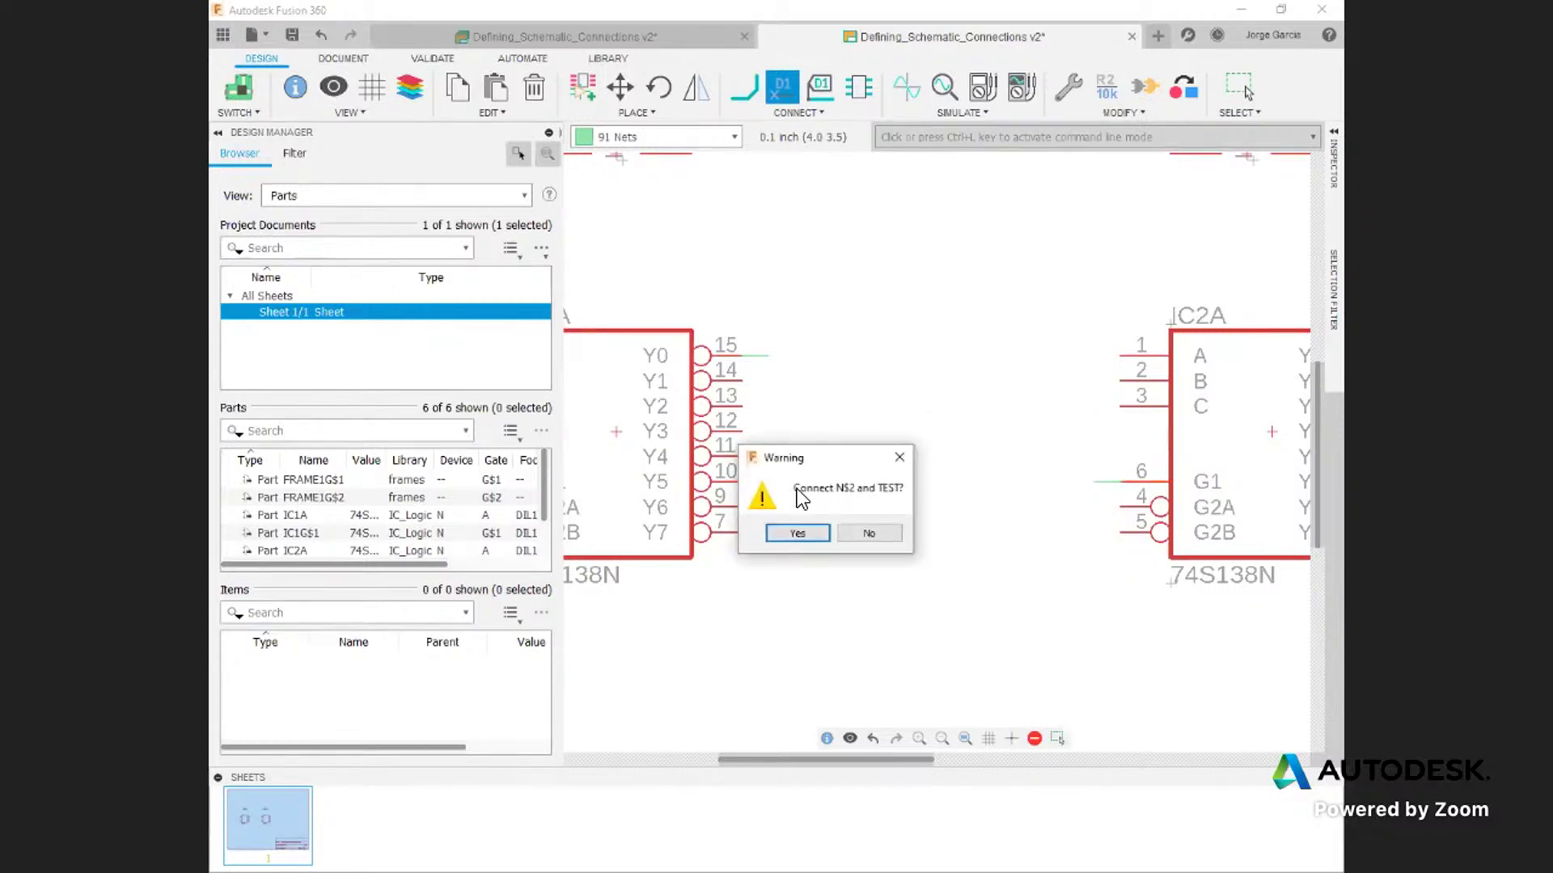
{"action": "left_click", "coordinate": [798, 532]}
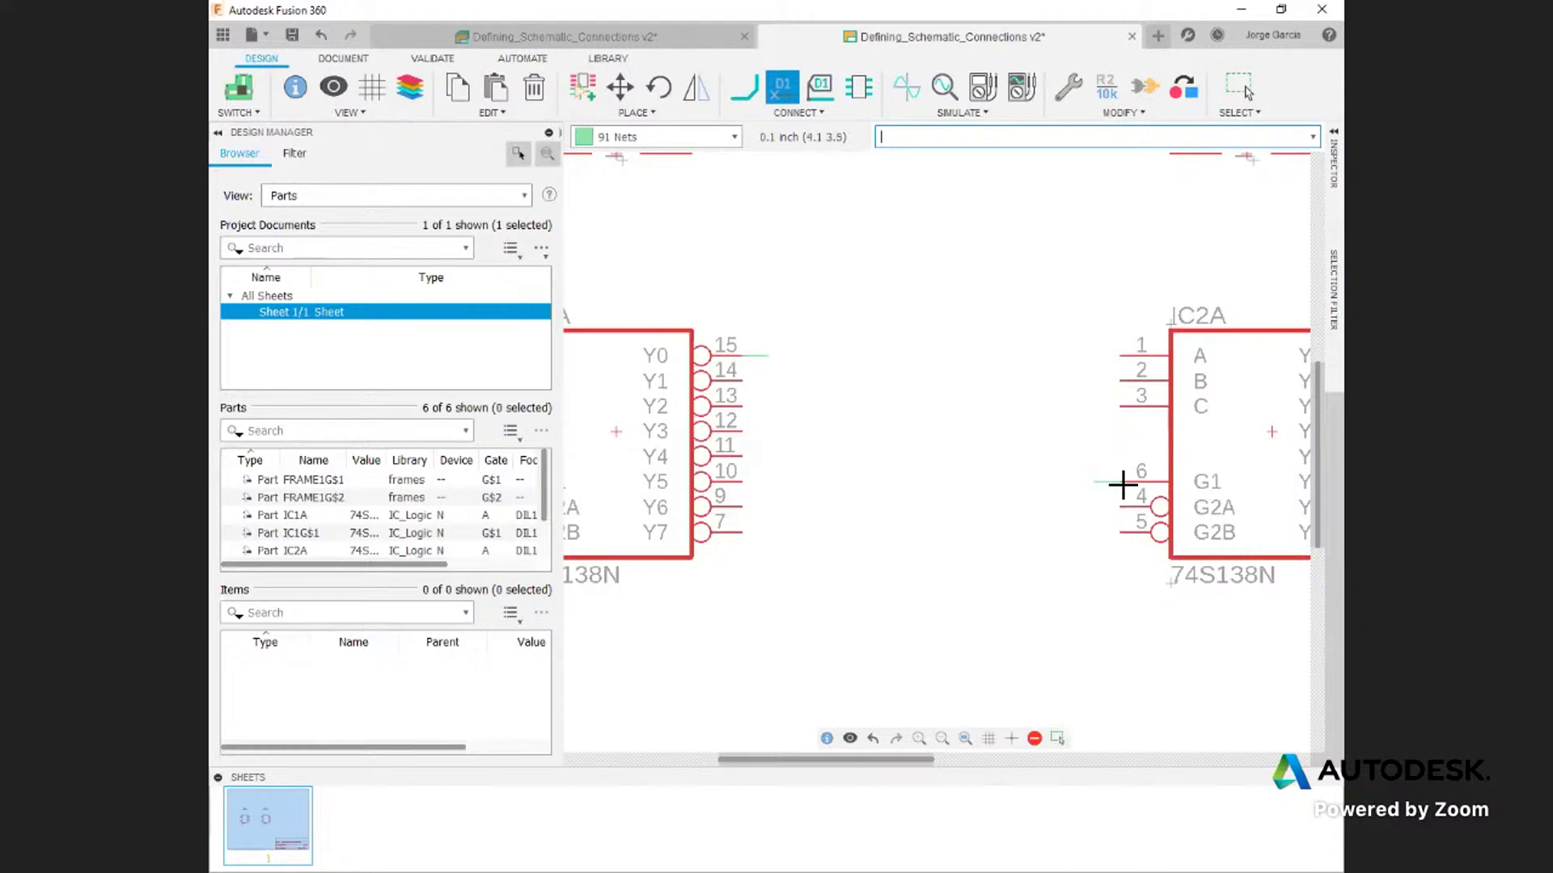
{"action": "double_click", "coordinate": [761, 359]}
Step: Place TEST net labels at the stubs on IC1A pin 15 and IC2A pin 6
{"action": "left_click", "coordinate": [818, 89]}
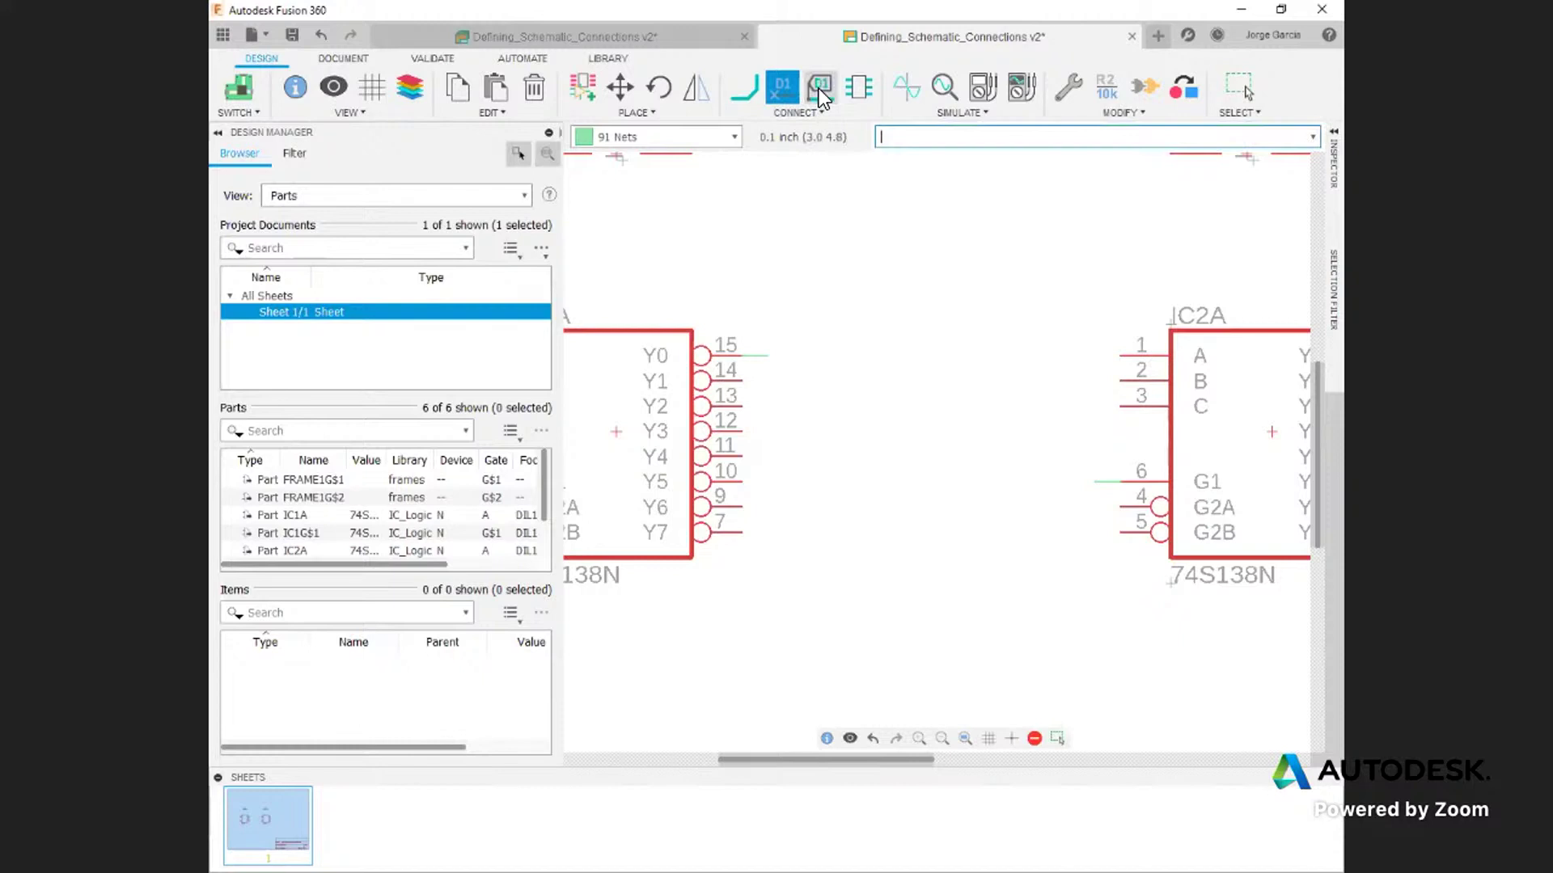
{"action": "left_click", "coordinate": [769, 356]}
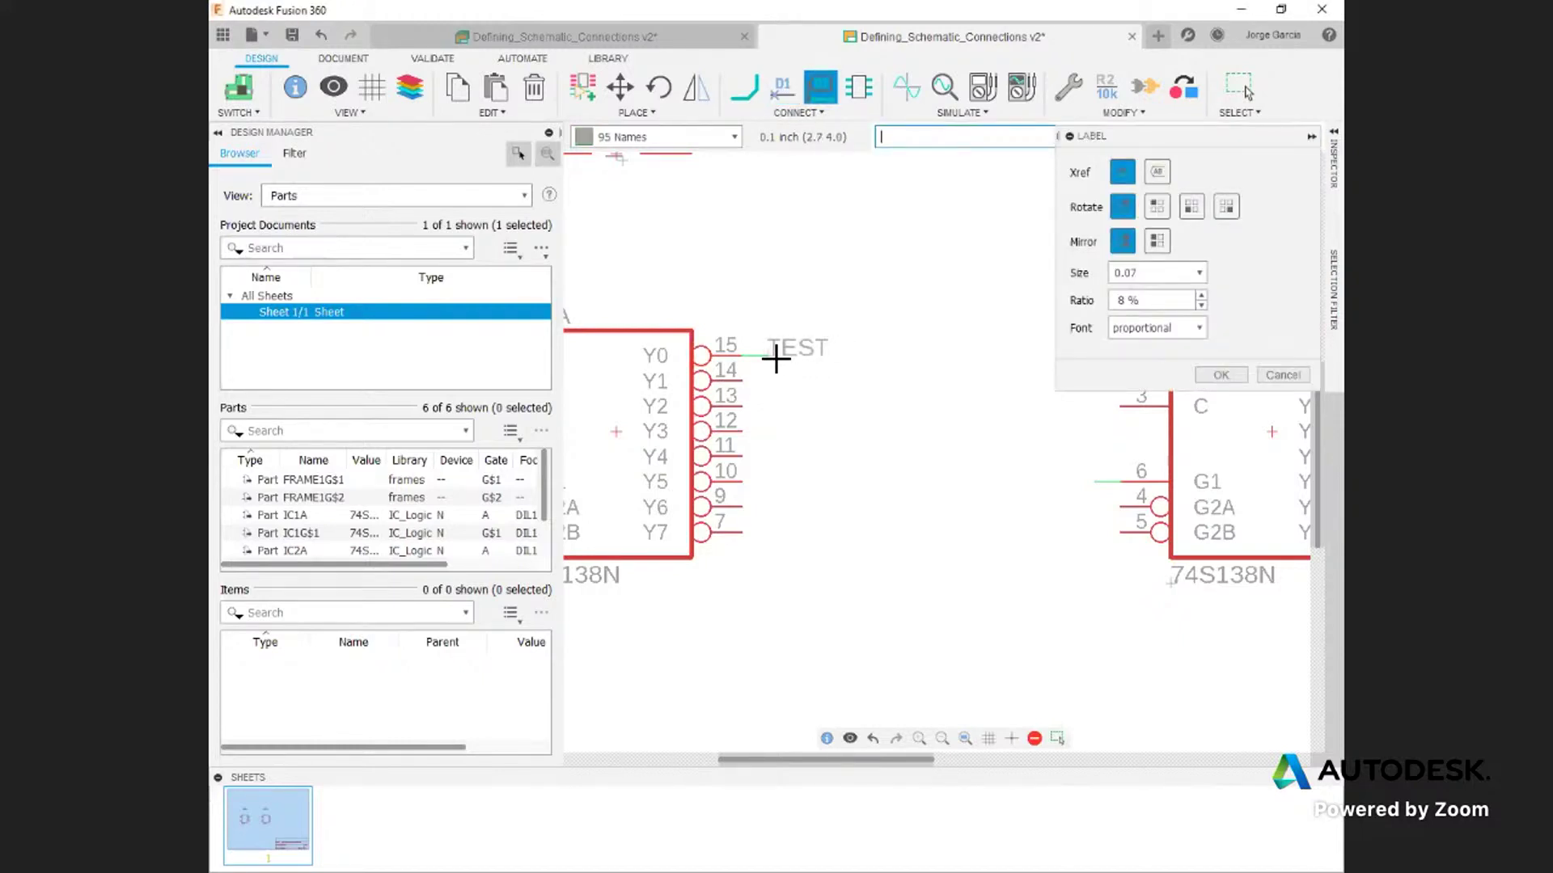
{"action": "left_click", "coordinate": [769, 356]}
{"action": "left_click", "coordinate": [1098, 481]}
{"action": "left_click", "coordinate": [1044, 482]}
{"action": "left_click", "coordinate": [1220, 375]}
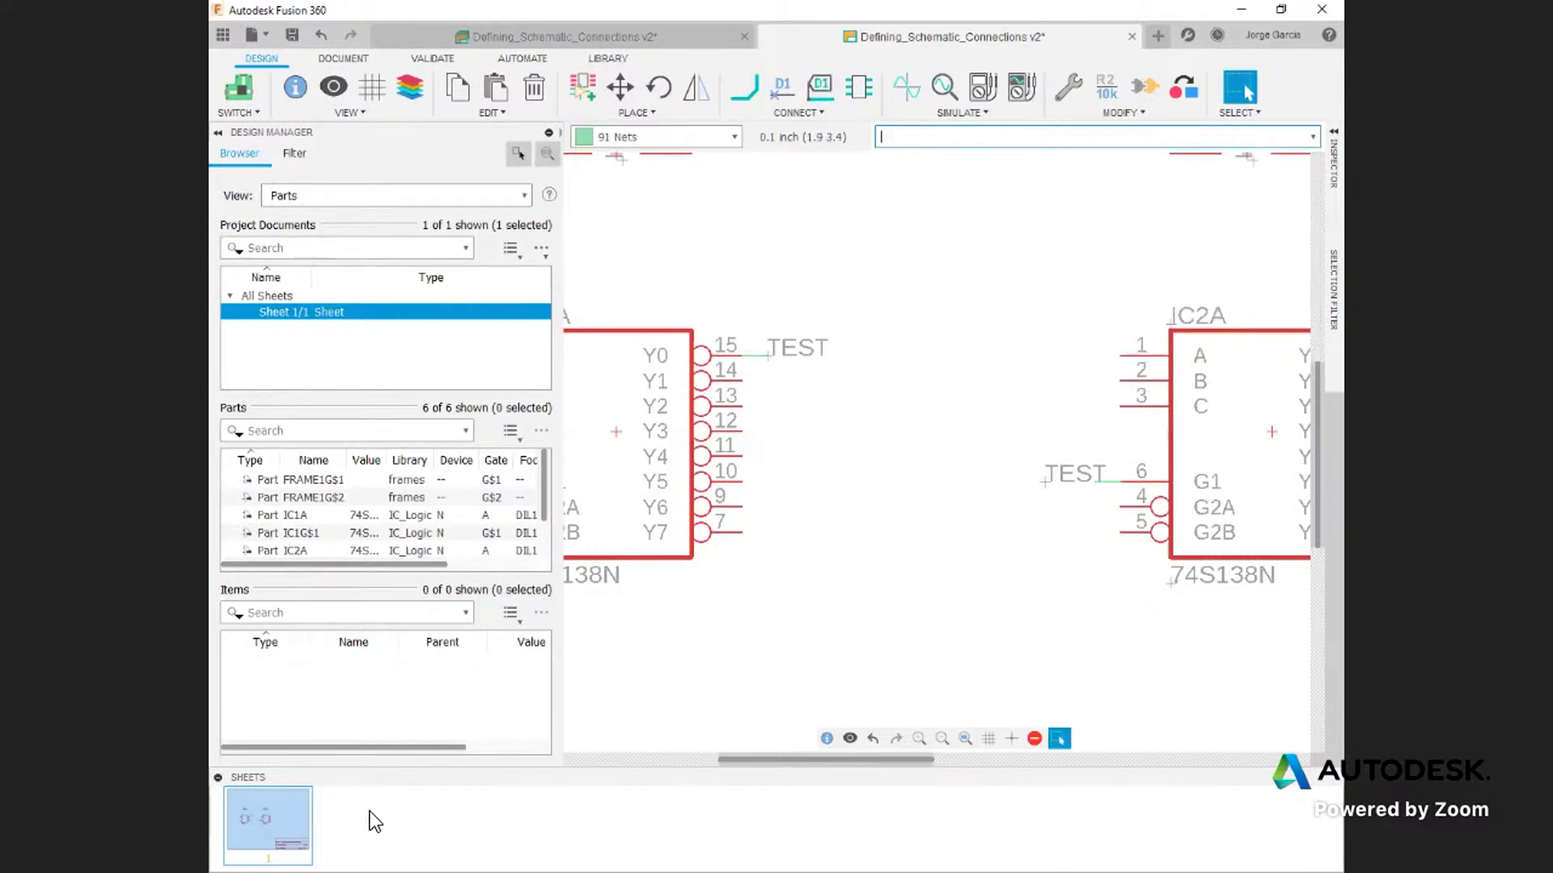
Step: Add a second sheet to the schematic and draw a short horizontal net on it
{"action": "right_click", "coordinate": [370, 812]}
{"action": "left_click", "coordinate": [404, 820]}
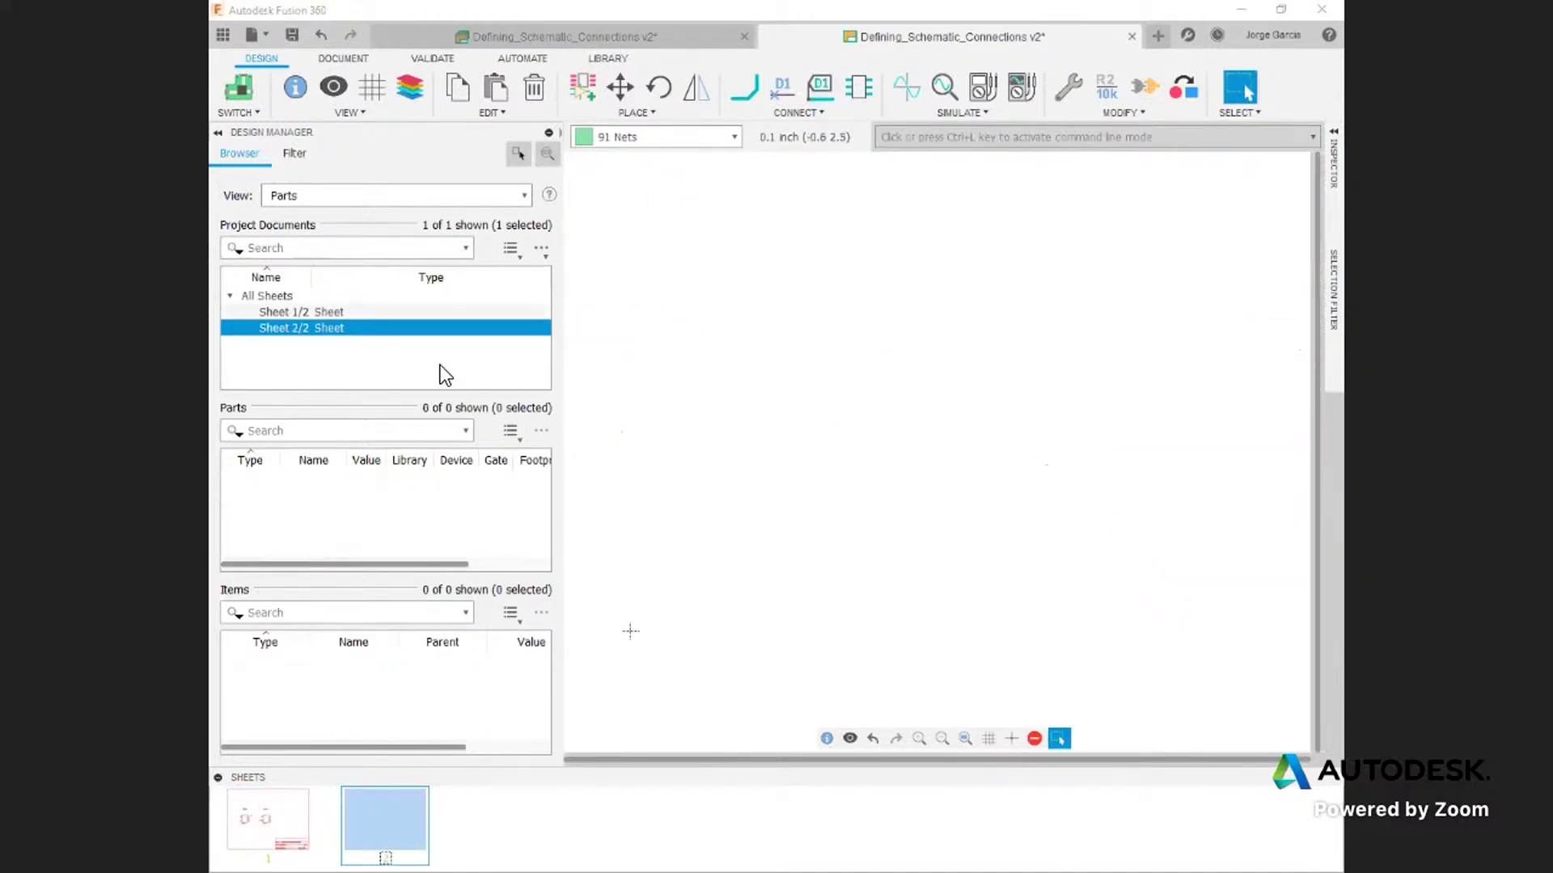
{"action": "left_click", "coordinate": [730, 89]}
{"action": "left_click", "coordinate": [725, 426]}
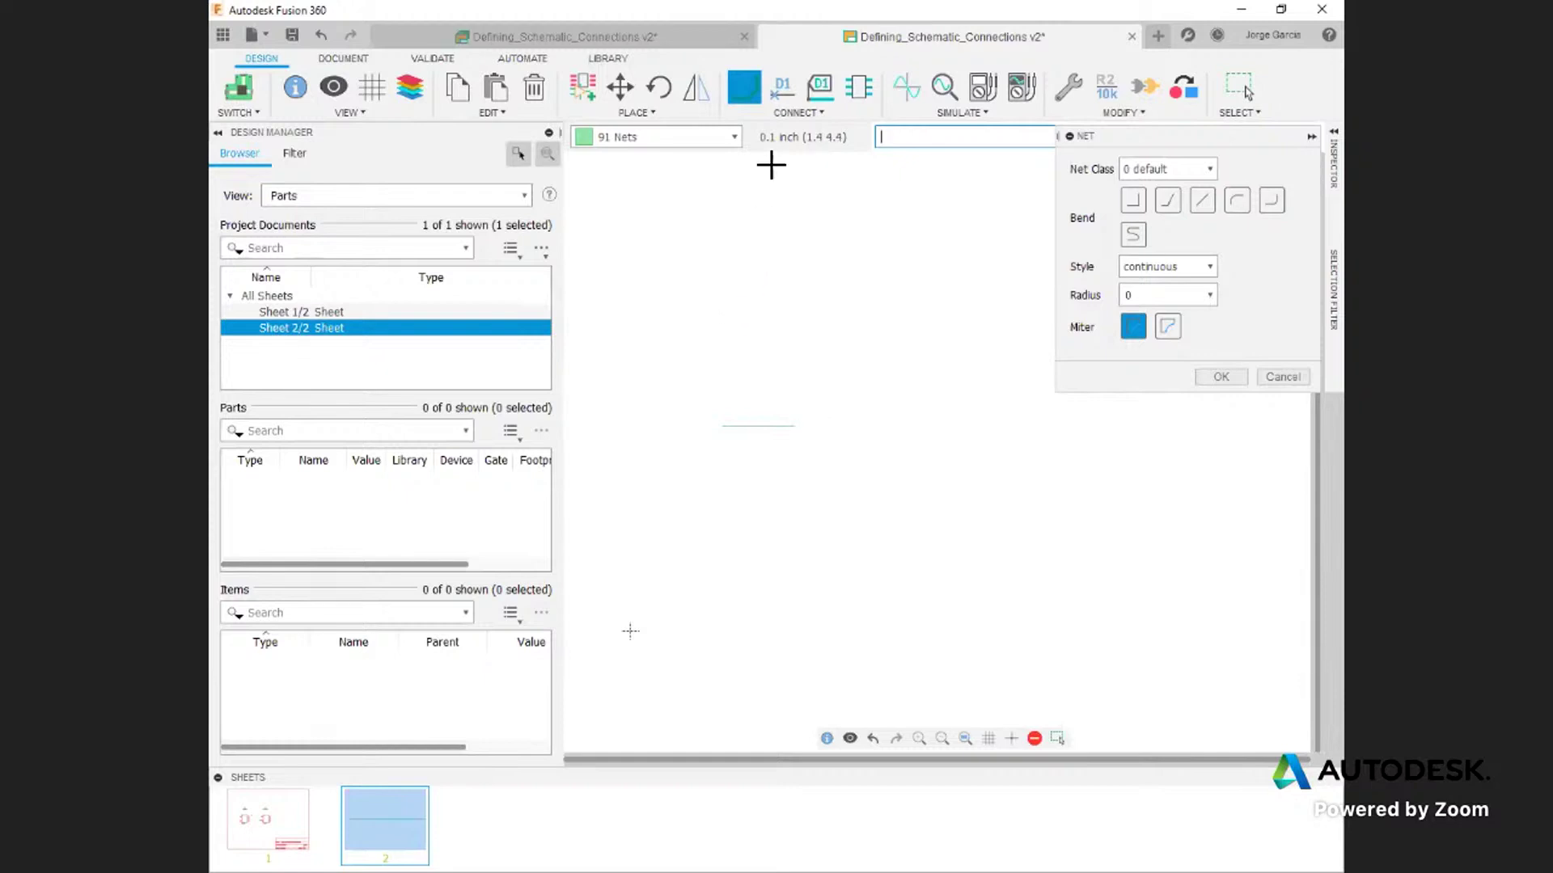
Step: Name the net on sheet 2 TEST, accept connecting it to the existing net, and place its label at the wire's end
{"action": "left_click", "coordinate": [781, 86]}
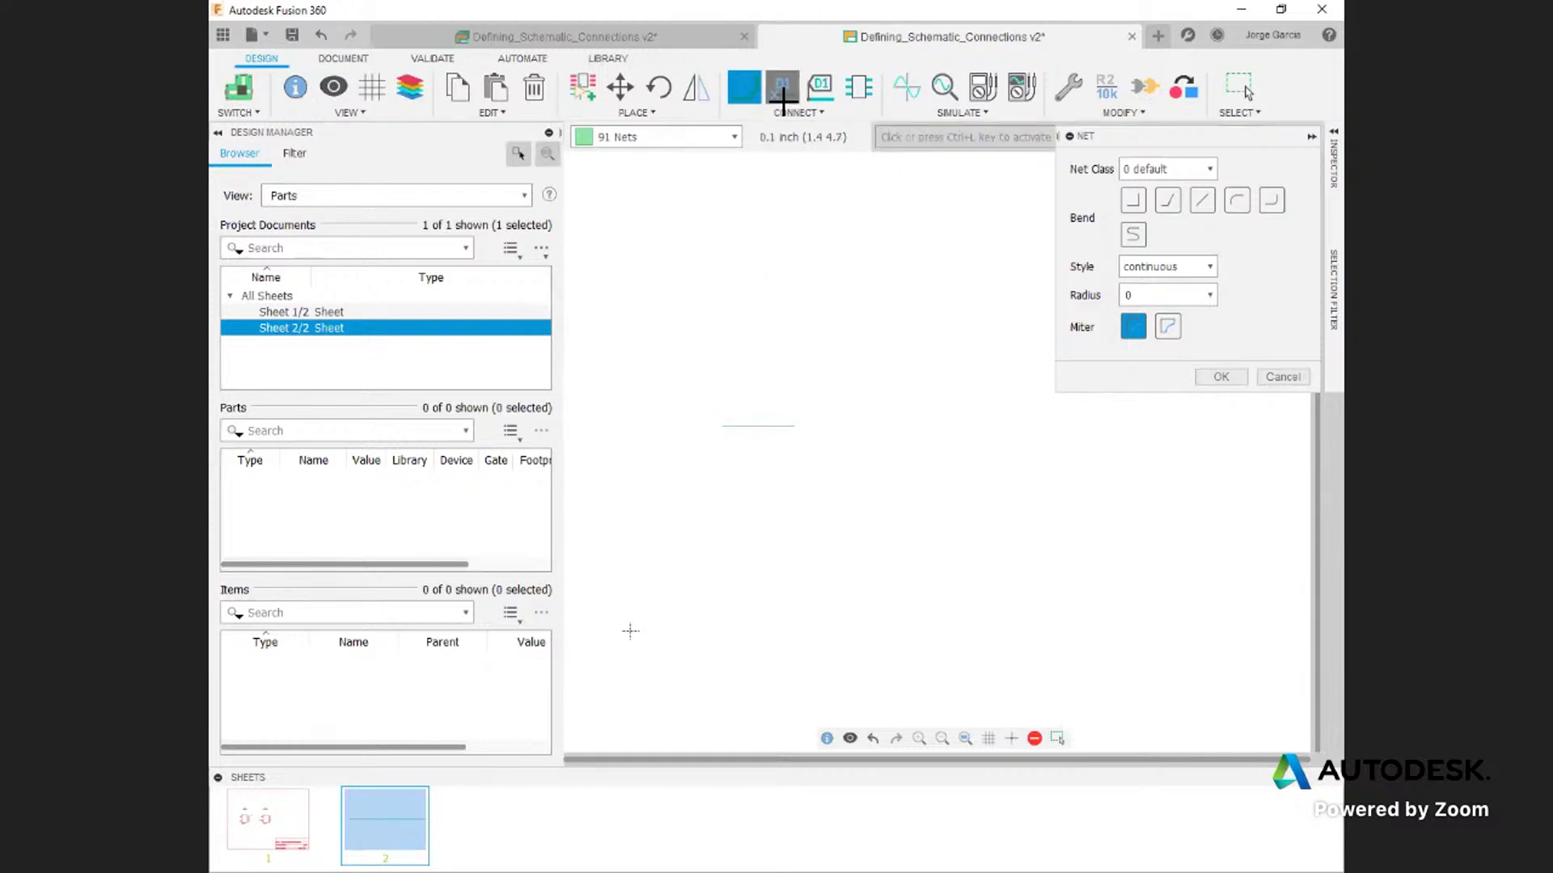
{"action": "left_click", "coordinate": [749, 428]}
{"action": "type", "text": "TEST"}
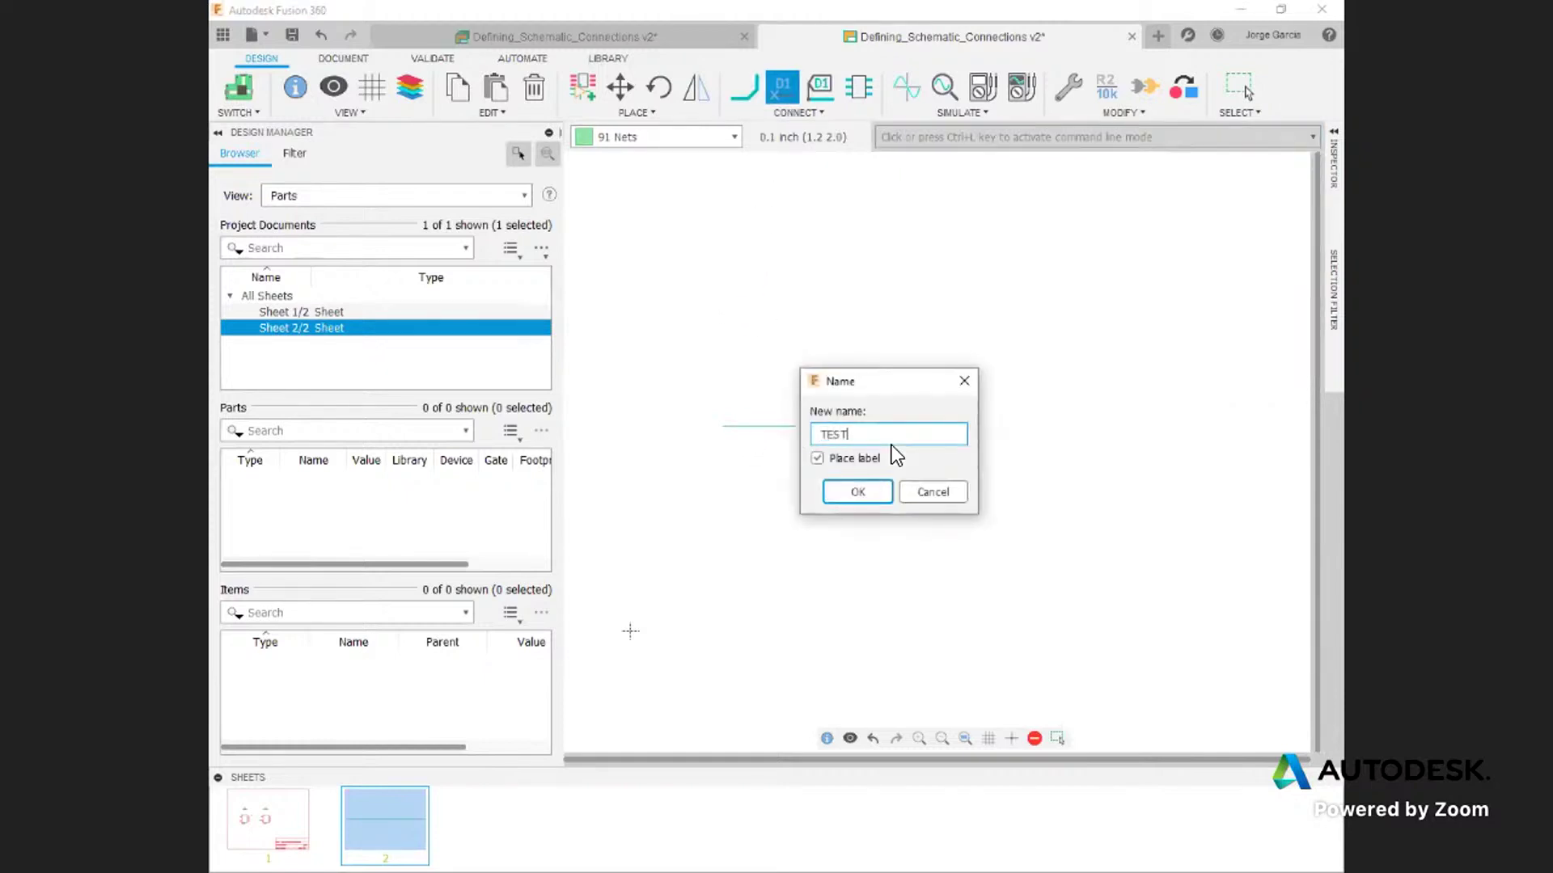
{"action": "key", "text": "Return"}
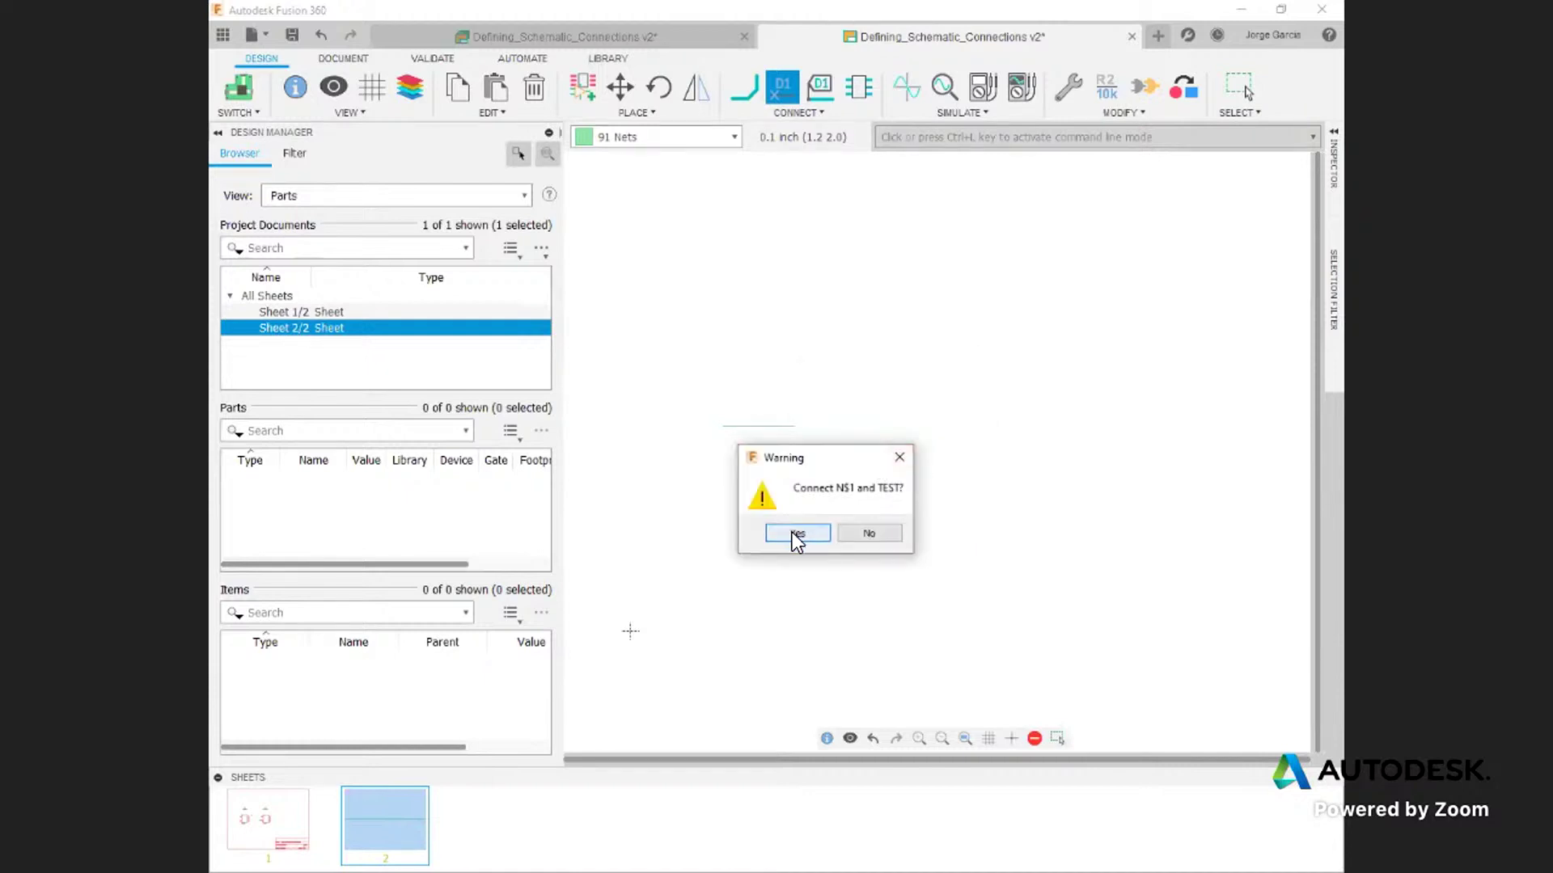
{"action": "left_click", "coordinate": [792, 534]}
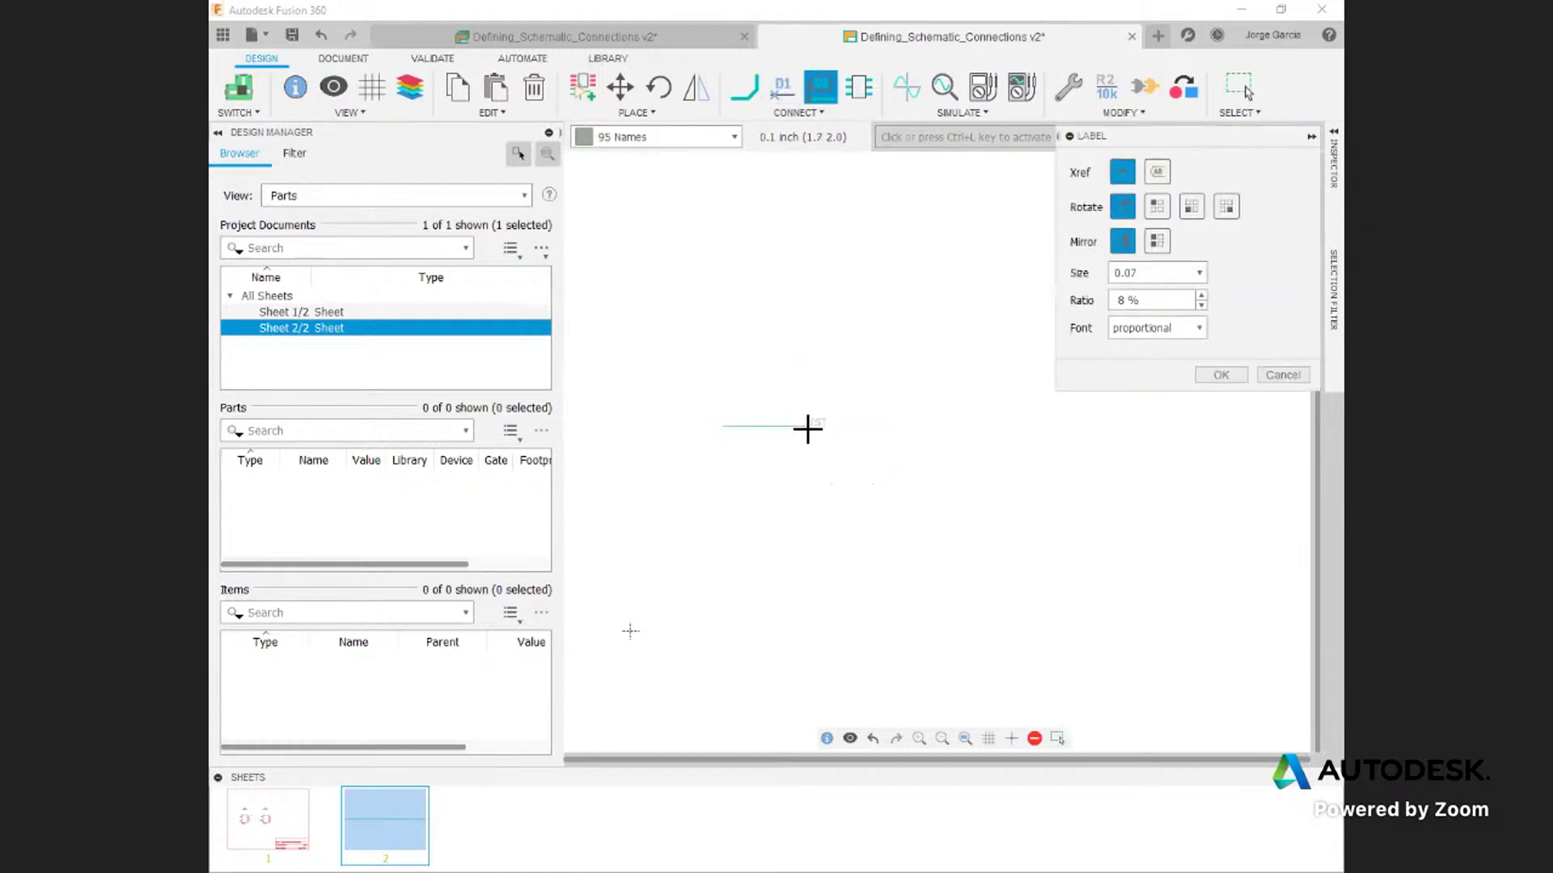
{"action": "left_click", "coordinate": [803, 428]}
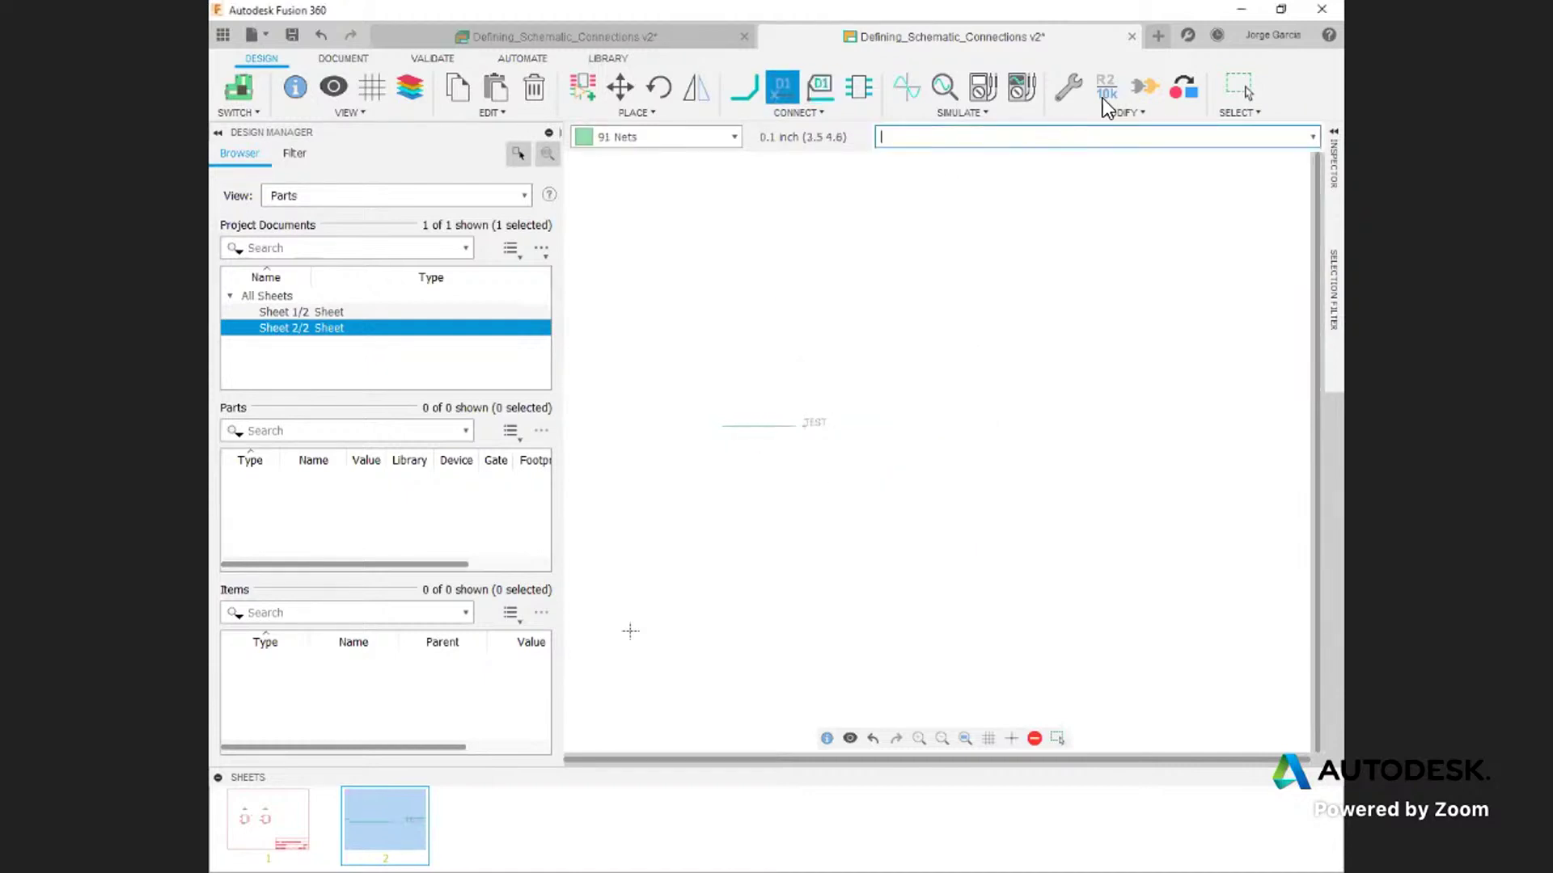
Step: Return to sheet 1 and inspect the properties of the TEST label at IC1A pin 15
{"action": "left_click", "coordinate": [275, 823]}
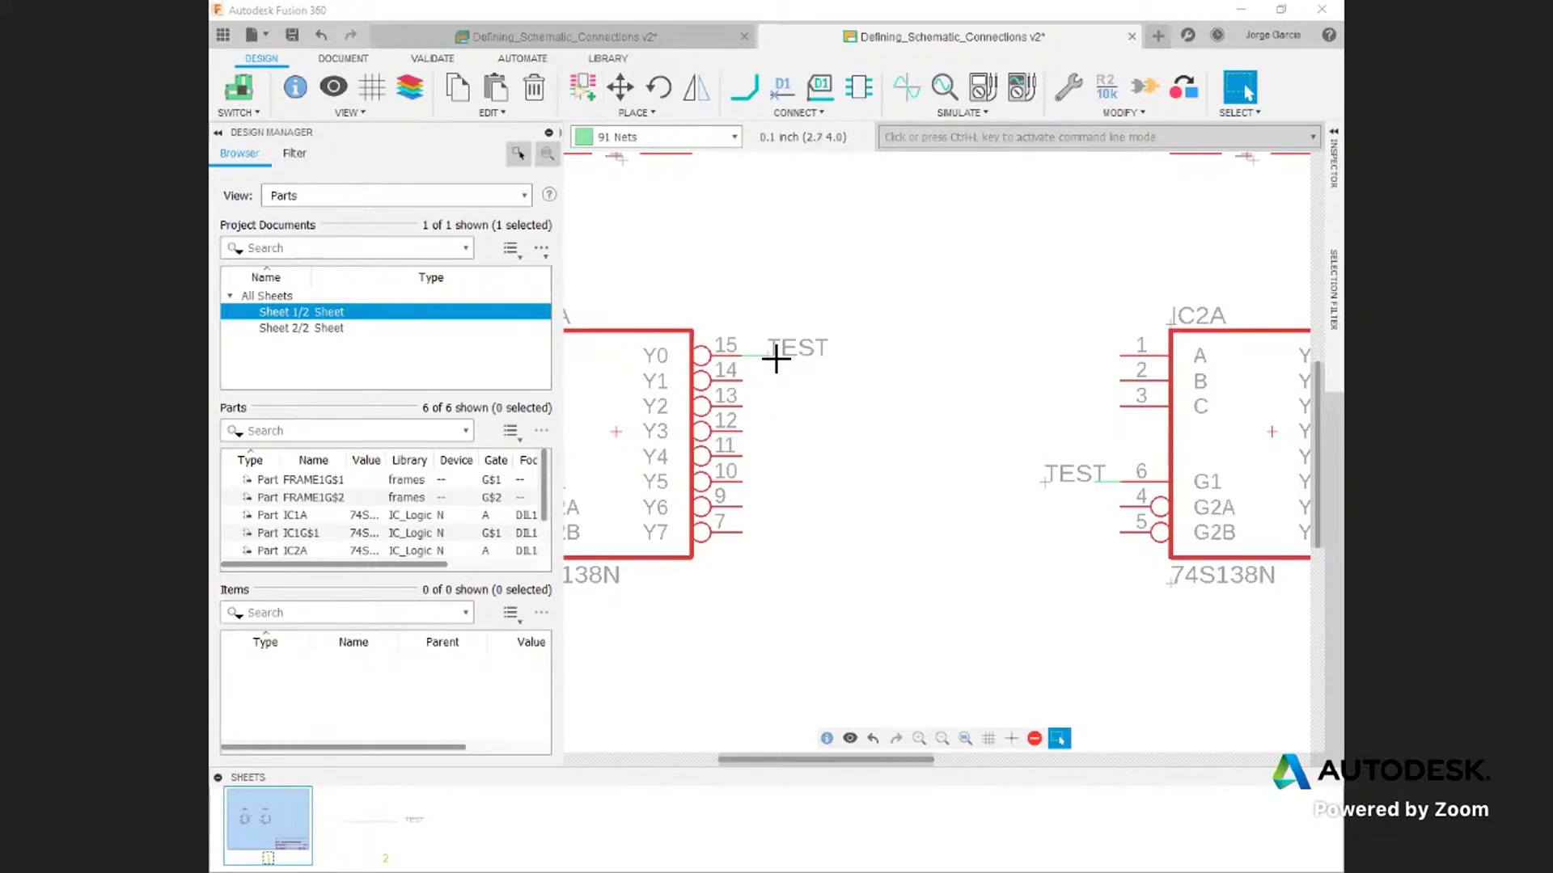
{"action": "left_click", "coordinate": [1333, 171]}
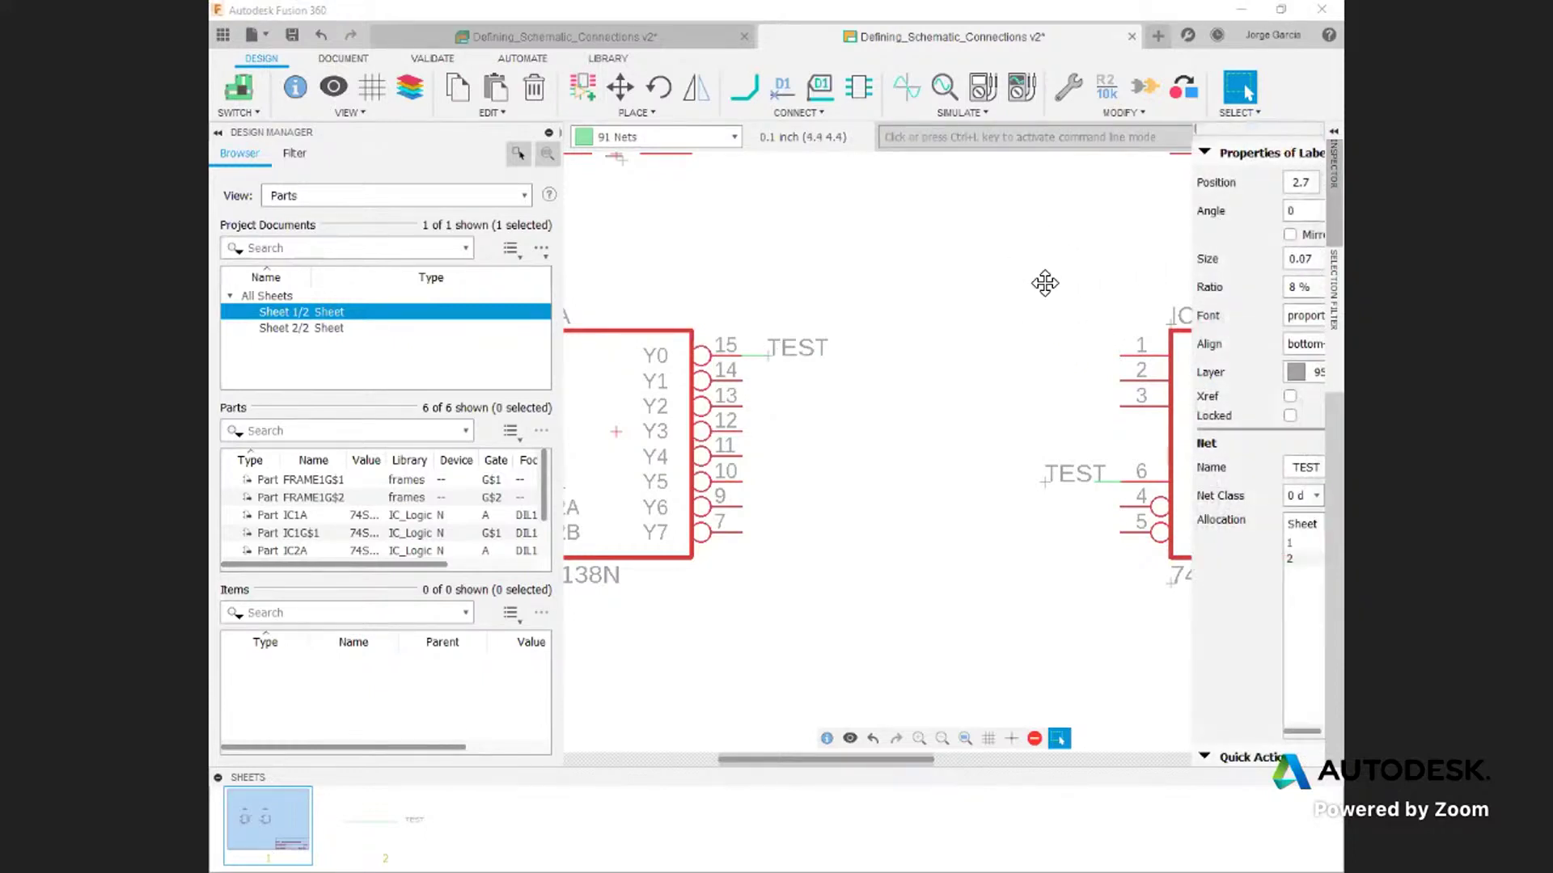
Step: Turn on the Xref option for the TEST label at IC1A pin 15 and put its properties away
{"action": "left_click", "coordinate": [1332, 133]}
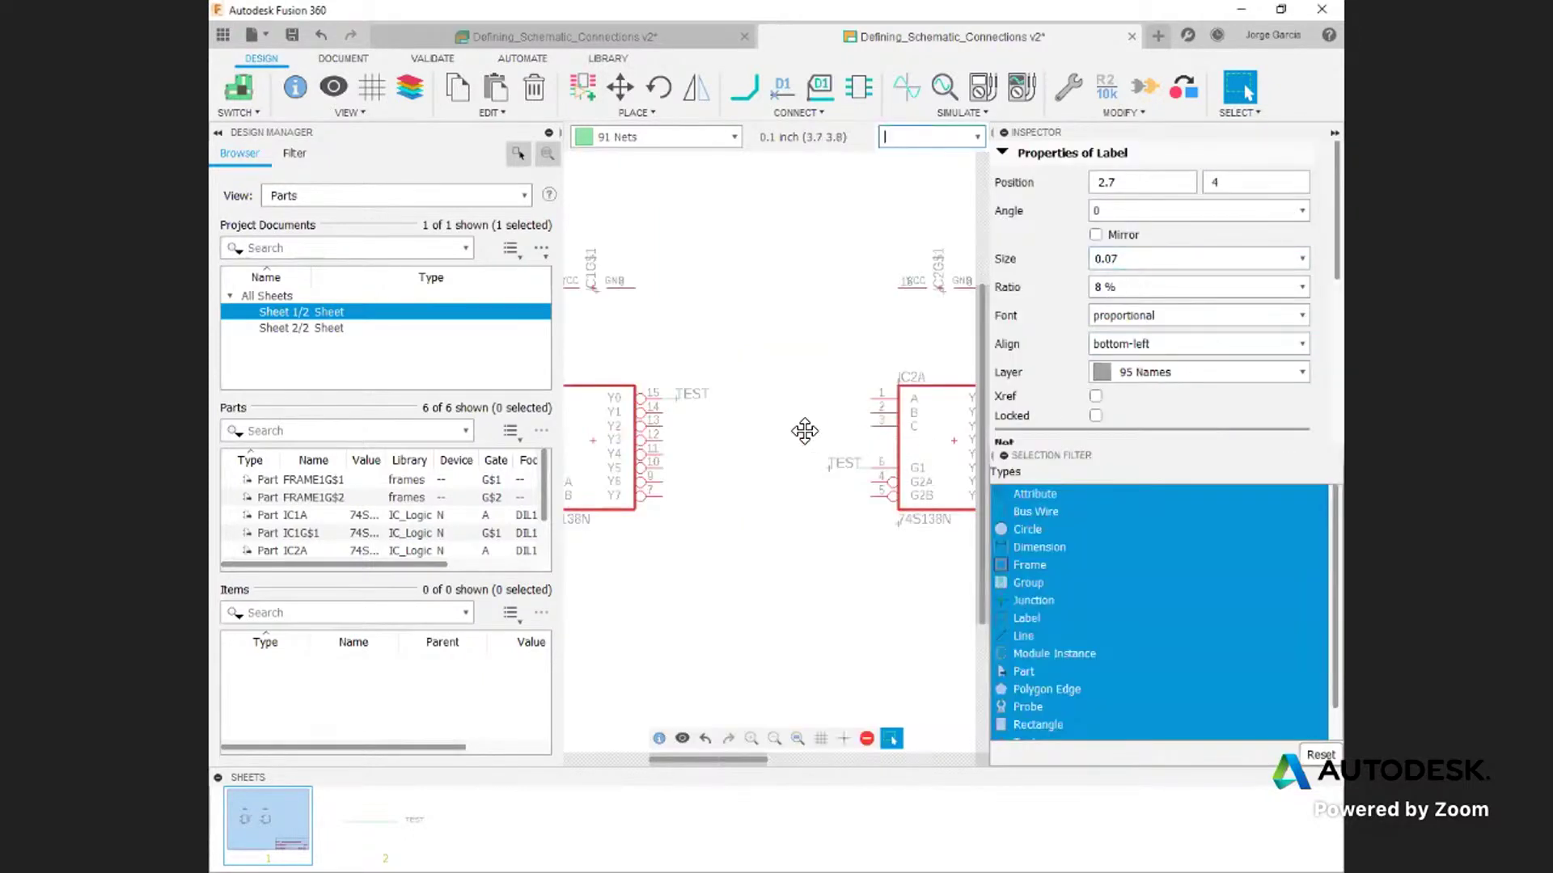
{"action": "scroll", "coordinate": [1195, 287], "scroll_direction": "down", "scroll_amount": 1}
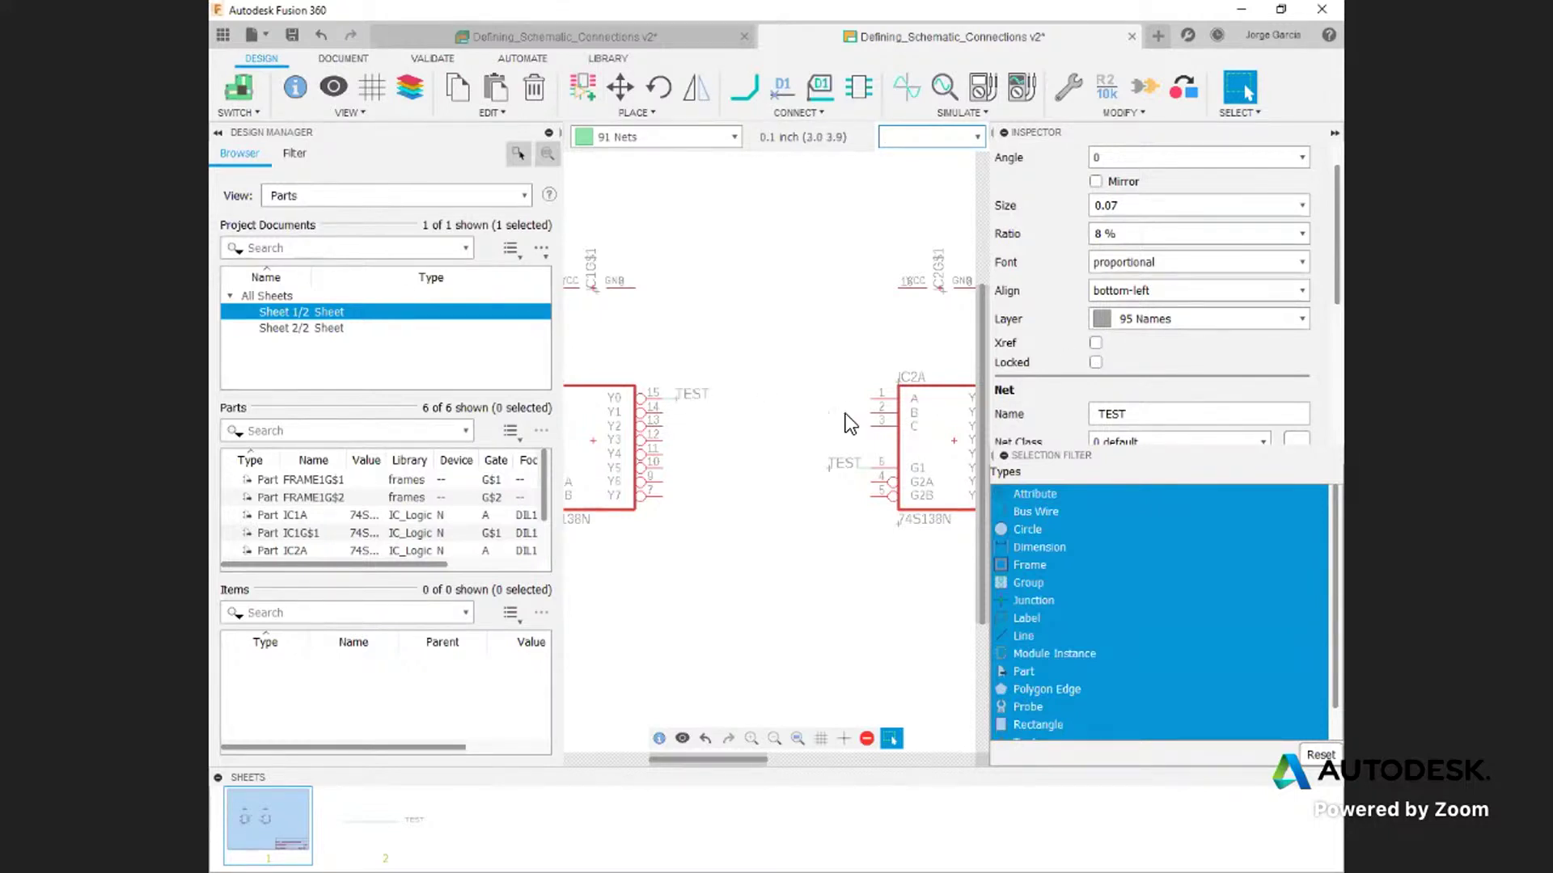
{"action": "left_click", "coordinate": [1095, 343]}
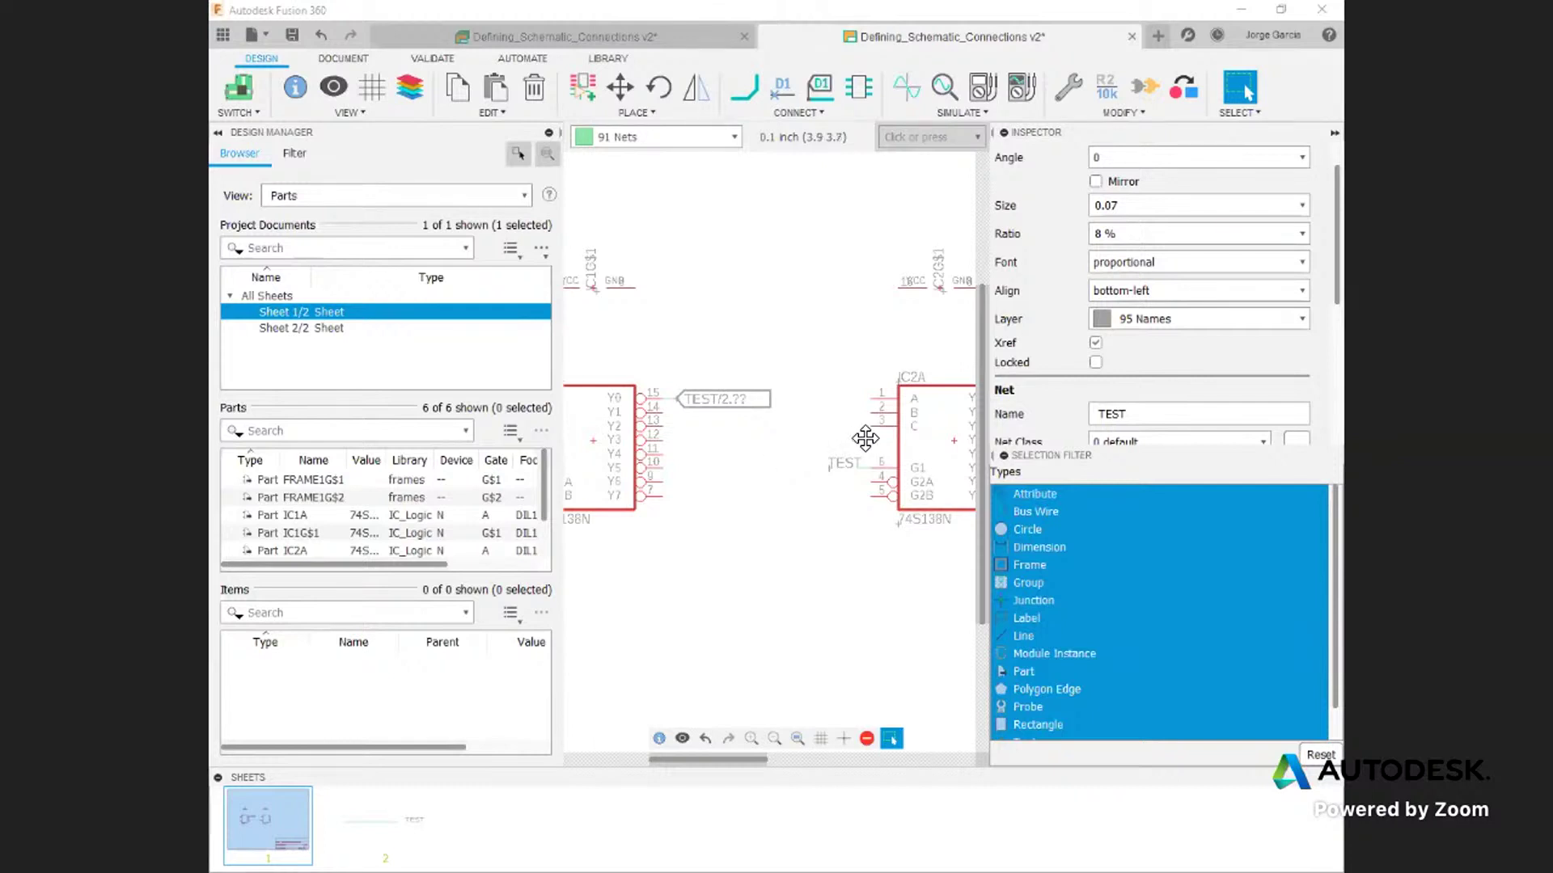
{"action": "scroll", "coordinate": [1100, 239], "scroll_direction": "down", "scroll_amount": 1}
{"action": "scroll", "coordinate": [1100, 240], "scroll_direction": "down", "scroll_amount": 1}
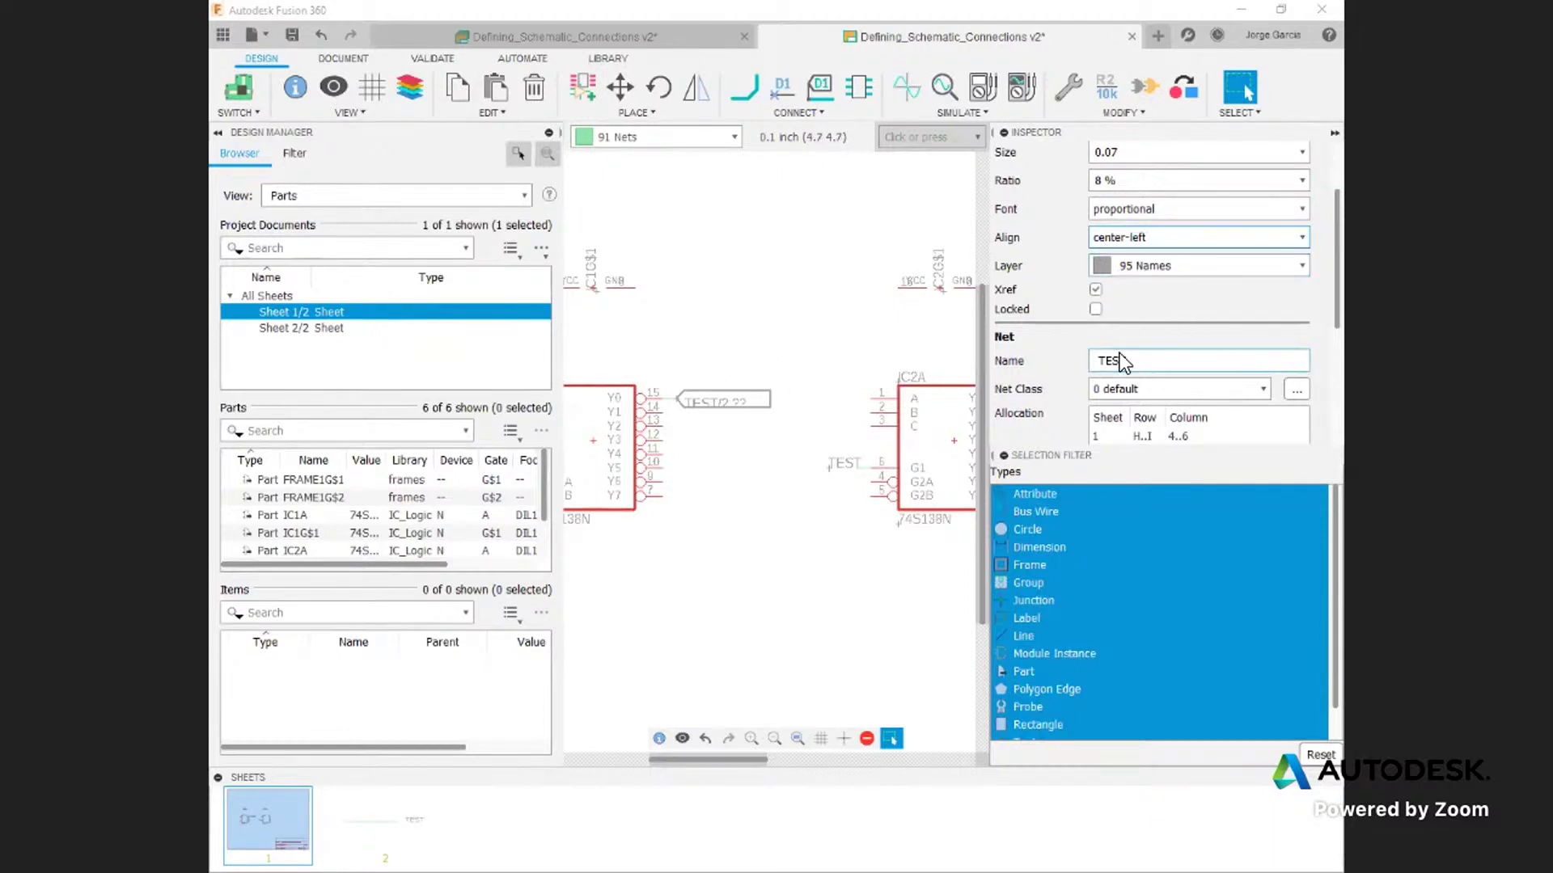
{"action": "scroll", "coordinate": [1114, 227], "scroll_direction": "up", "scroll_amount": 1}
{"action": "scroll", "coordinate": [1100, 236], "scroll_direction": "down", "scroll_amount": 1}
{"action": "scroll", "coordinate": [1302, 235], "scroll_direction": "up", "scroll_amount": 1}
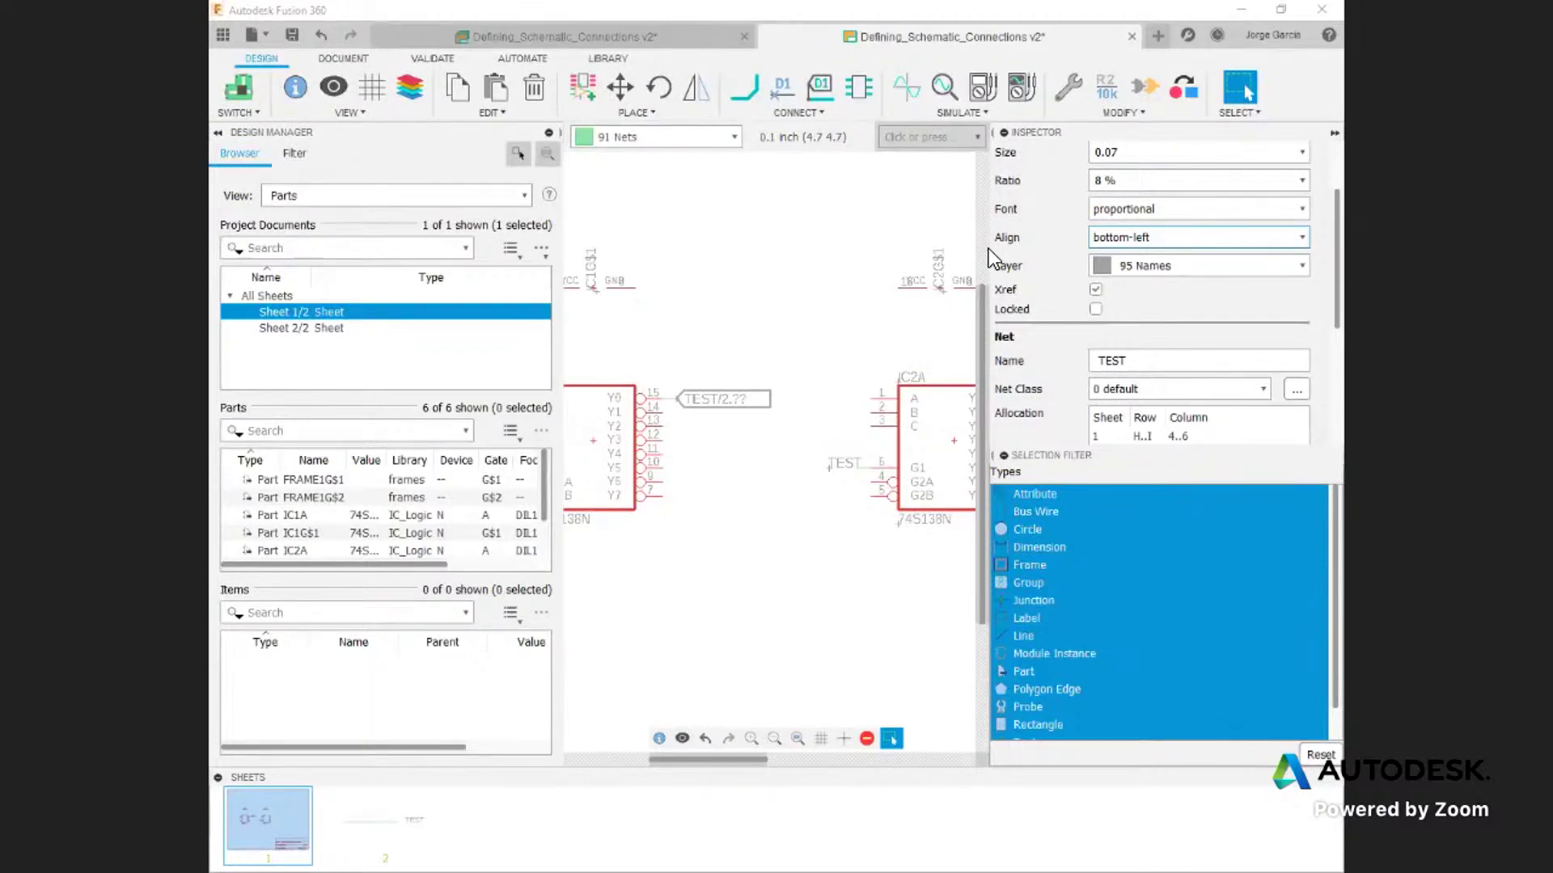
{"action": "left_click", "coordinate": [1335, 131]}
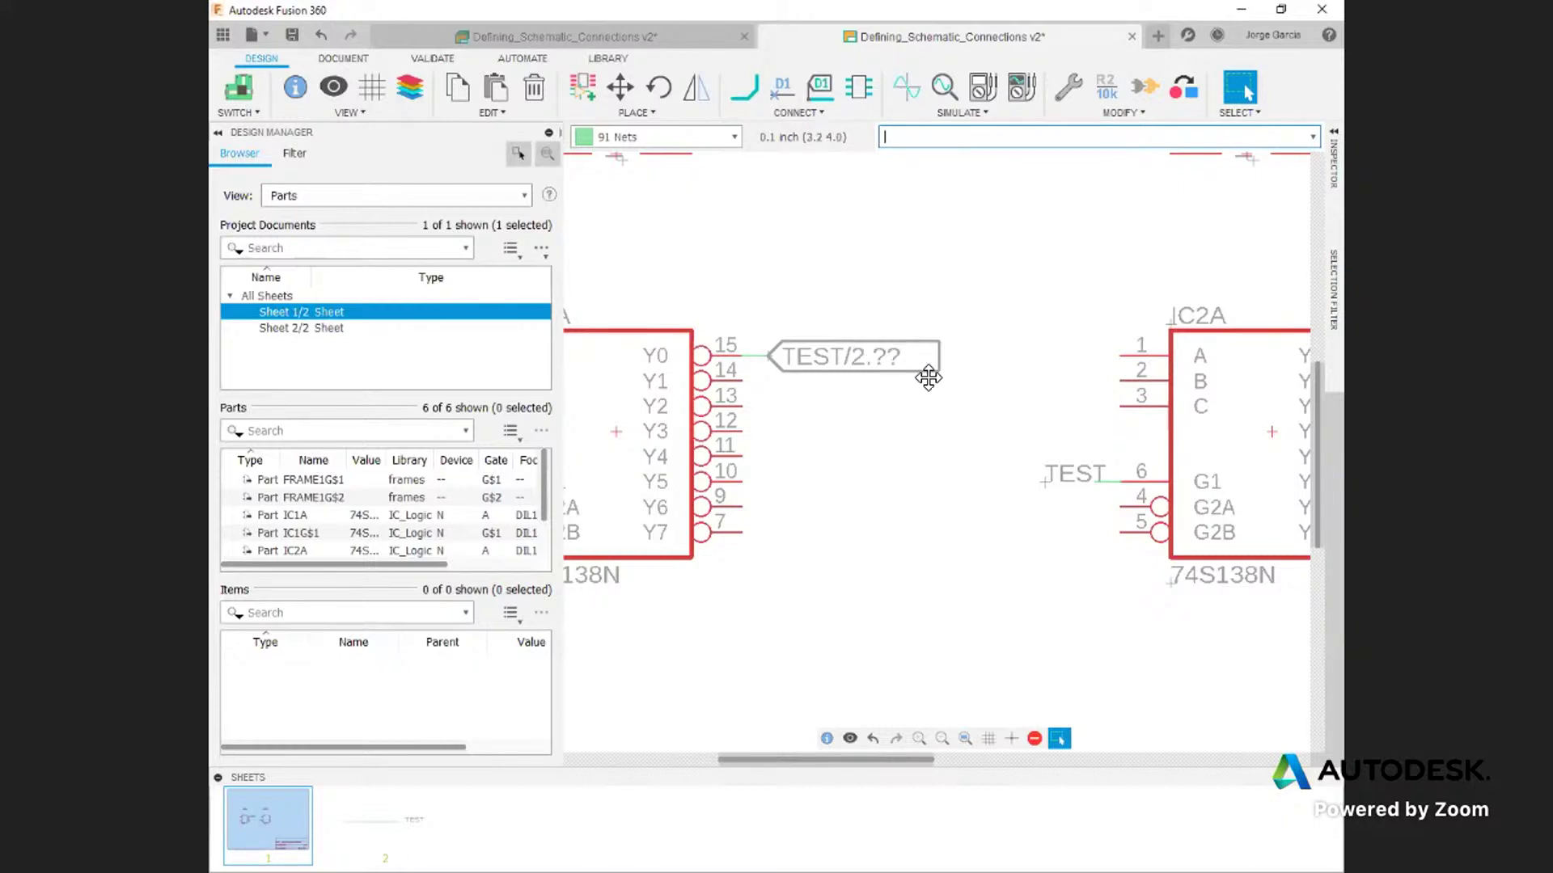
Step: Switch to sheet 2, start adding a part, and browse the library list for the frames library
{"action": "left_click", "coordinate": [386, 812]}
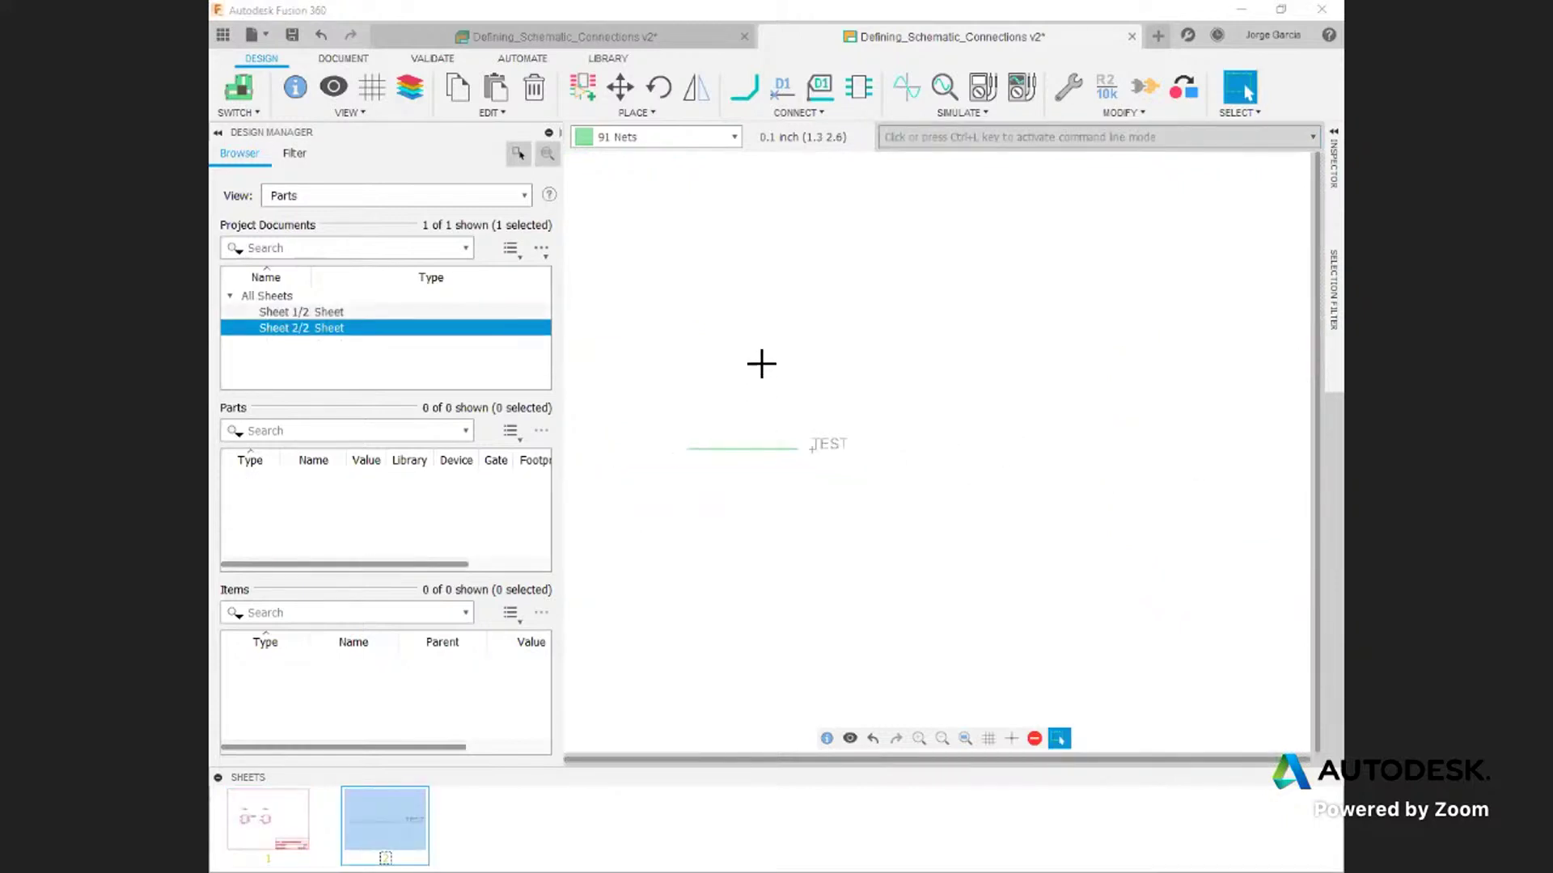
{"action": "middle_click_drag", "start_coordinate": [757, 363], "coordinate": [973, 340]}
{"action": "scroll", "coordinate": [955, 365], "scroll_direction": "down", "scroll_amount": 3}
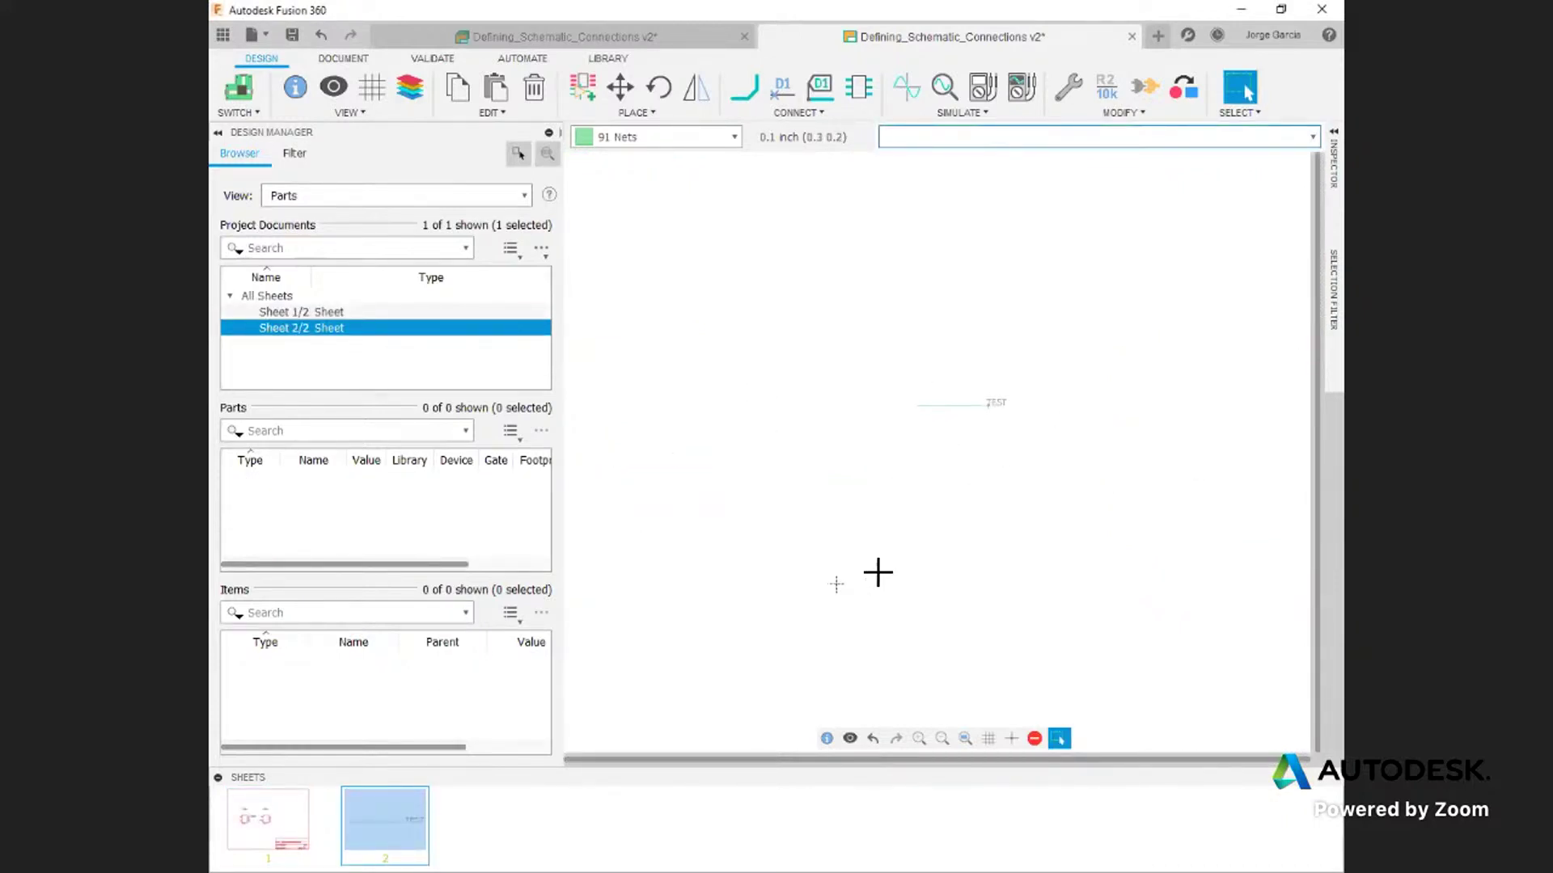
{"action": "left_click", "coordinate": [581, 87]}
{"action": "scroll", "coordinate": [292, 331], "scroll_direction": "down", "scroll_amount": 3}
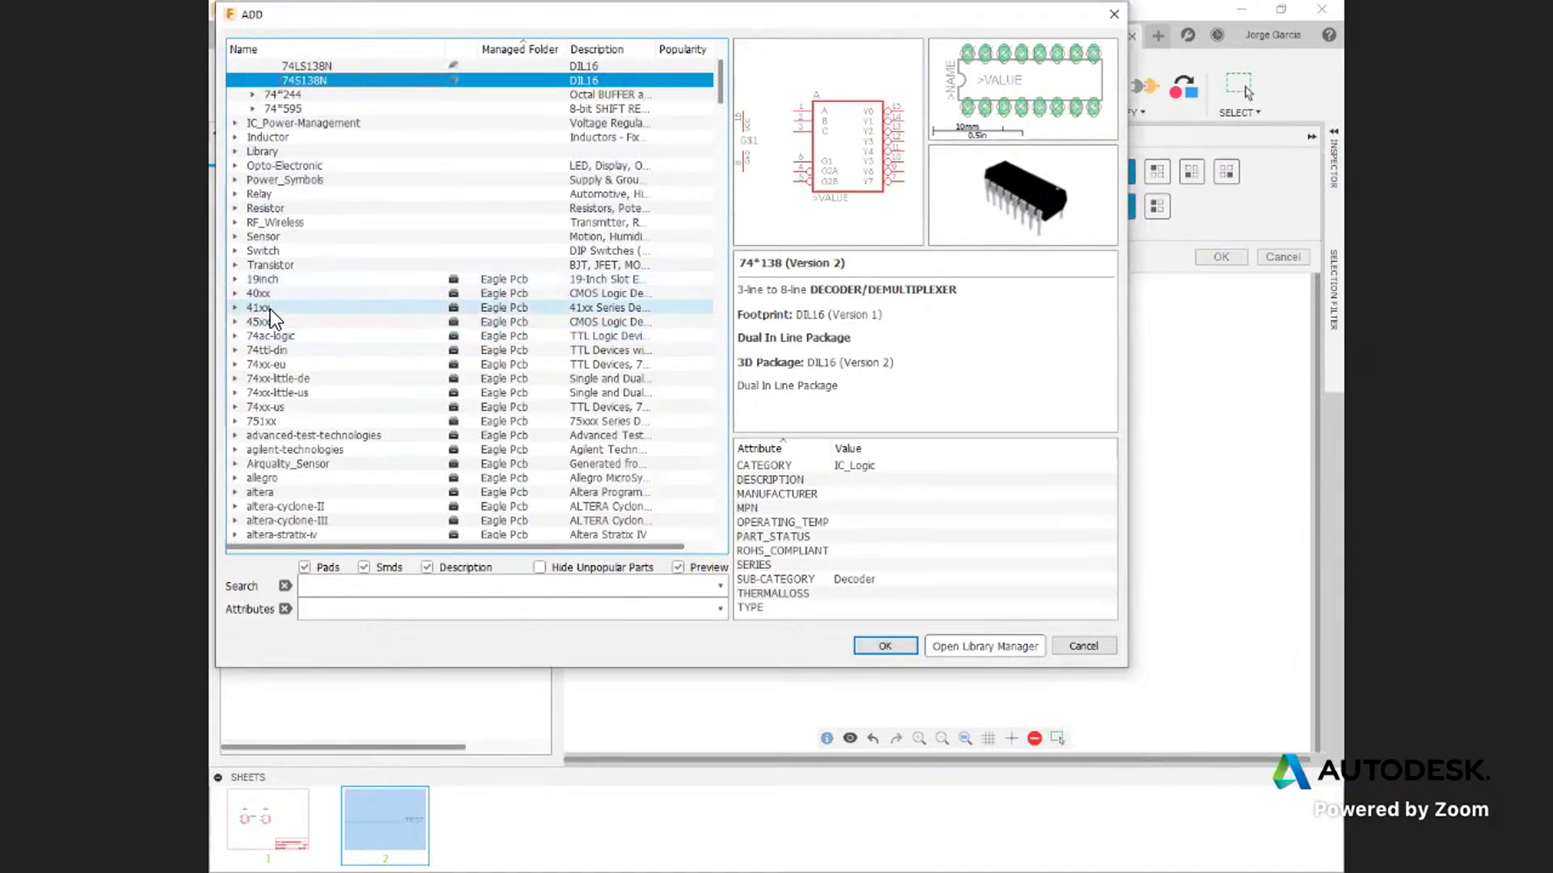
{"action": "scroll", "coordinate": [274, 346], "scroll_direction": "down", "scroll_amount": 10}
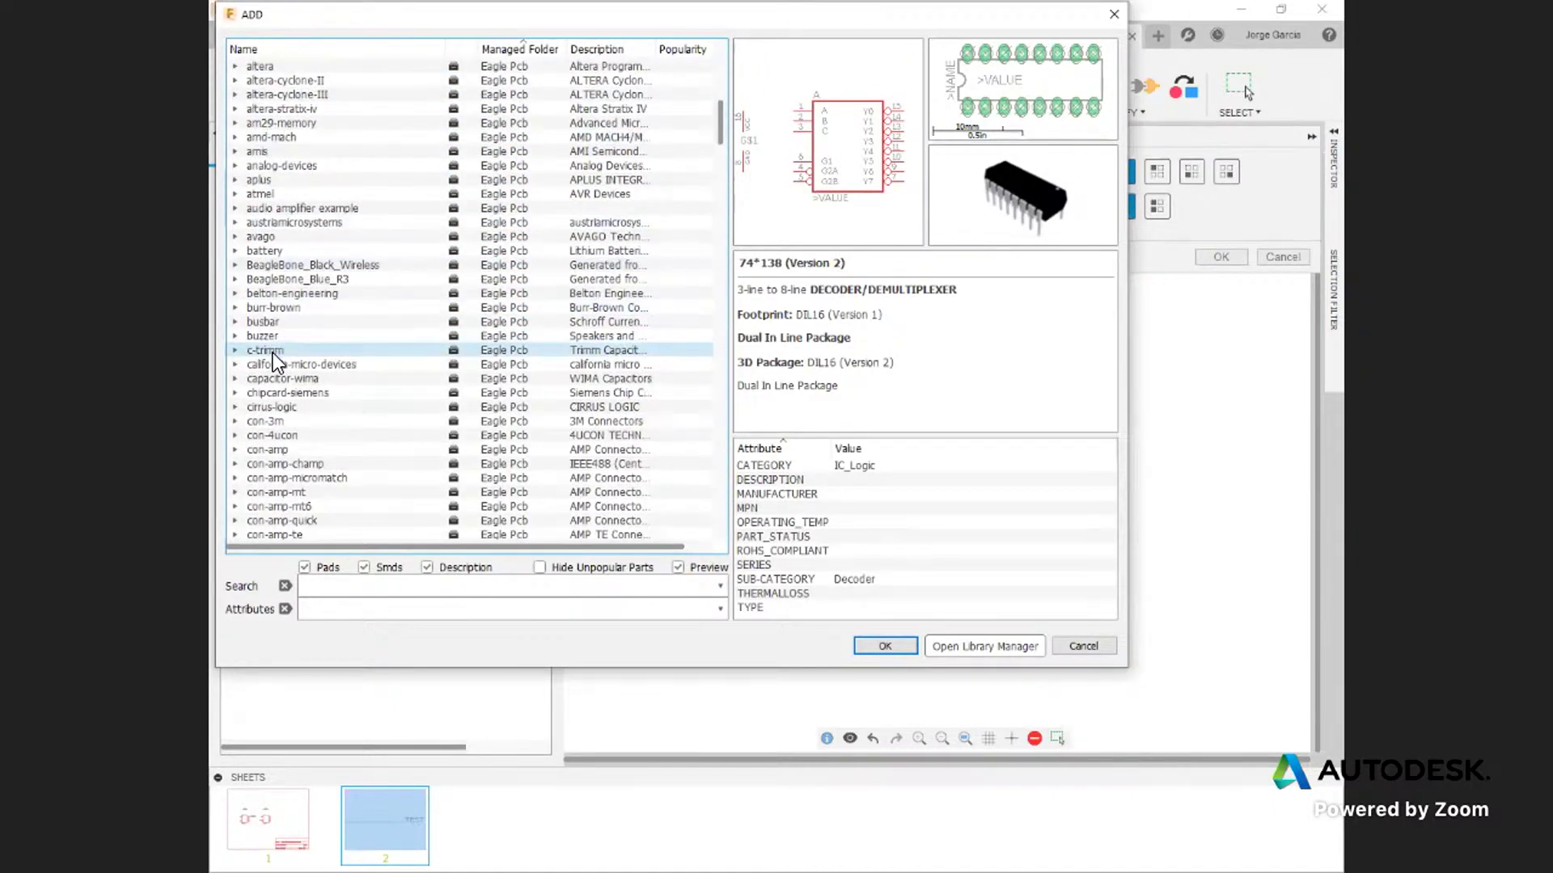
{"action": "scroll", "coordinate": [274, 352], "scroll_direction": "down", "scroll_amount": 4}
{"action": "scroll", "coordinate": [279, 356], "scroll_direction": "up", "scroll_amount": 18}
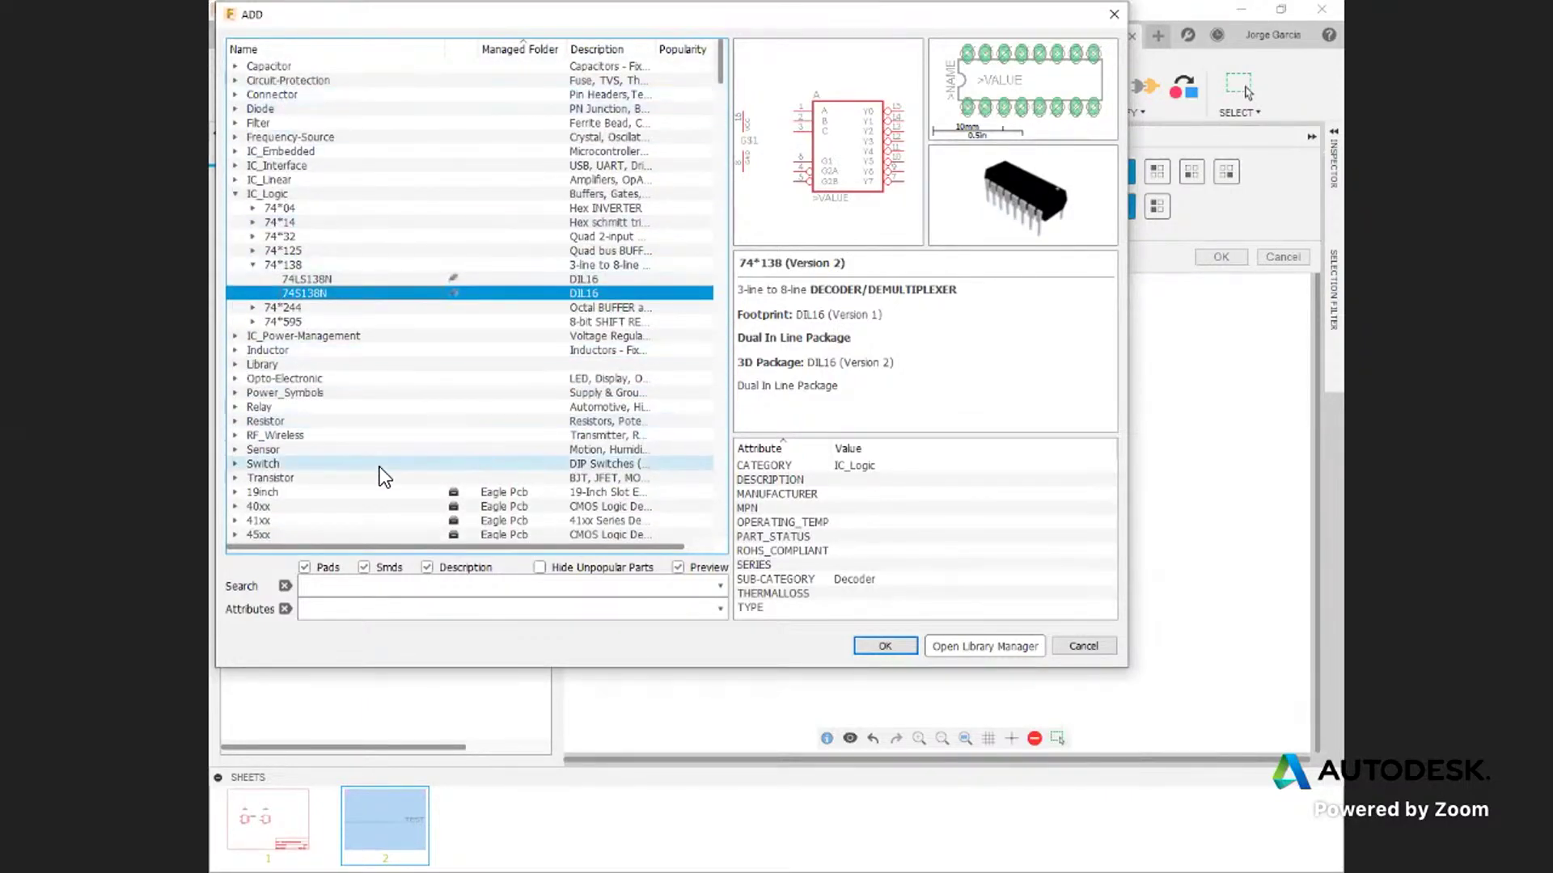
{"action": "scroll", "coordinate": [379, 472], "scroll_direction": "down", "scroll_amount": 3}
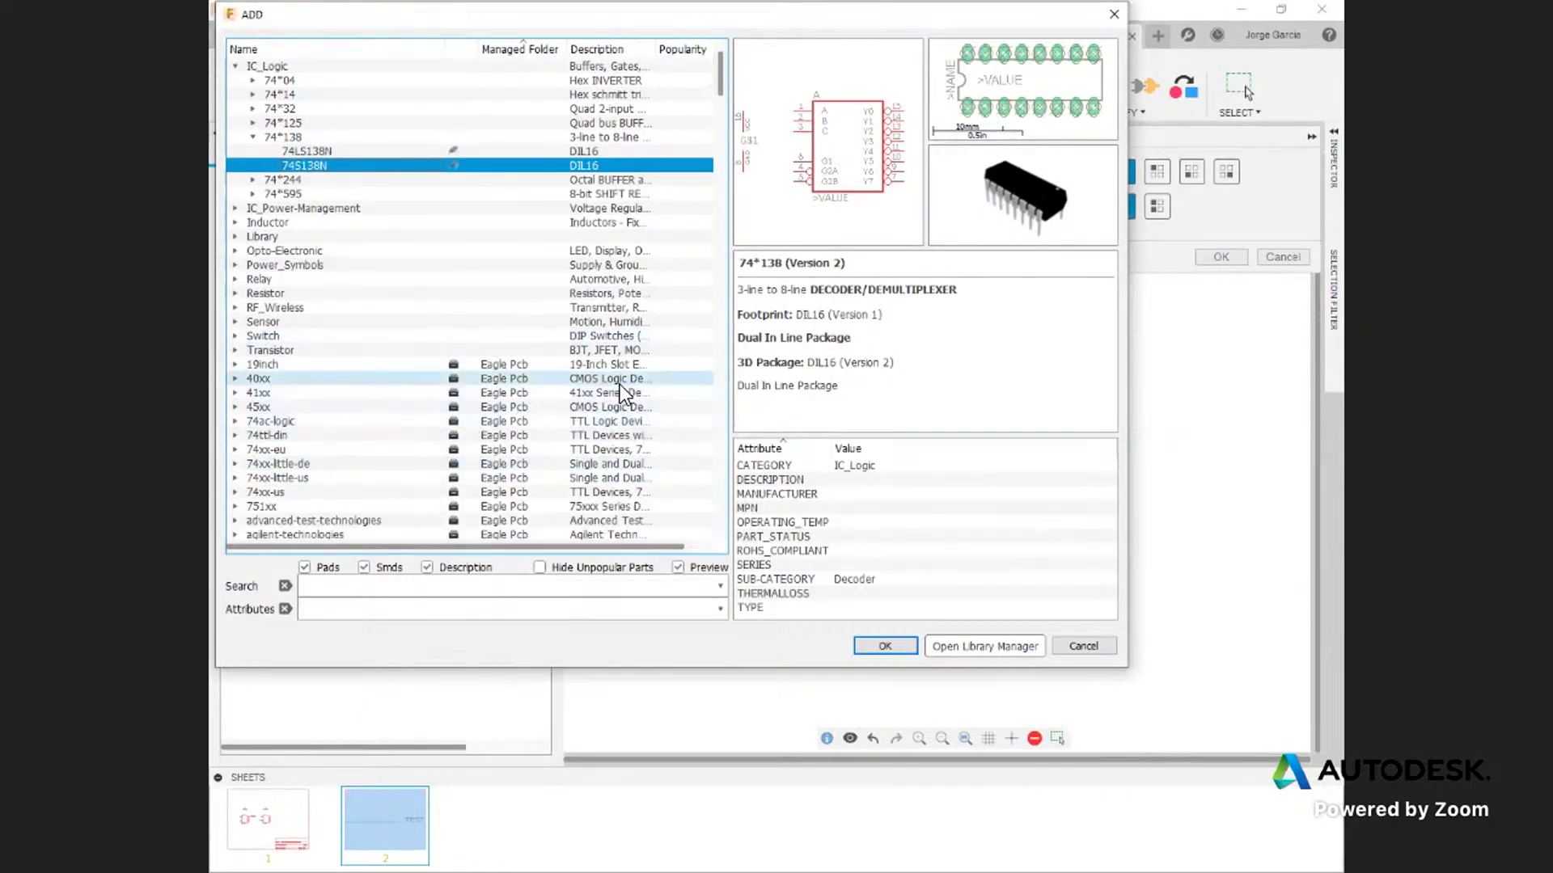
Step: Check which libraries are available in the Library Manager, then return to adding the part
{"action": "left_click", "coordinate": [1007, 642]}
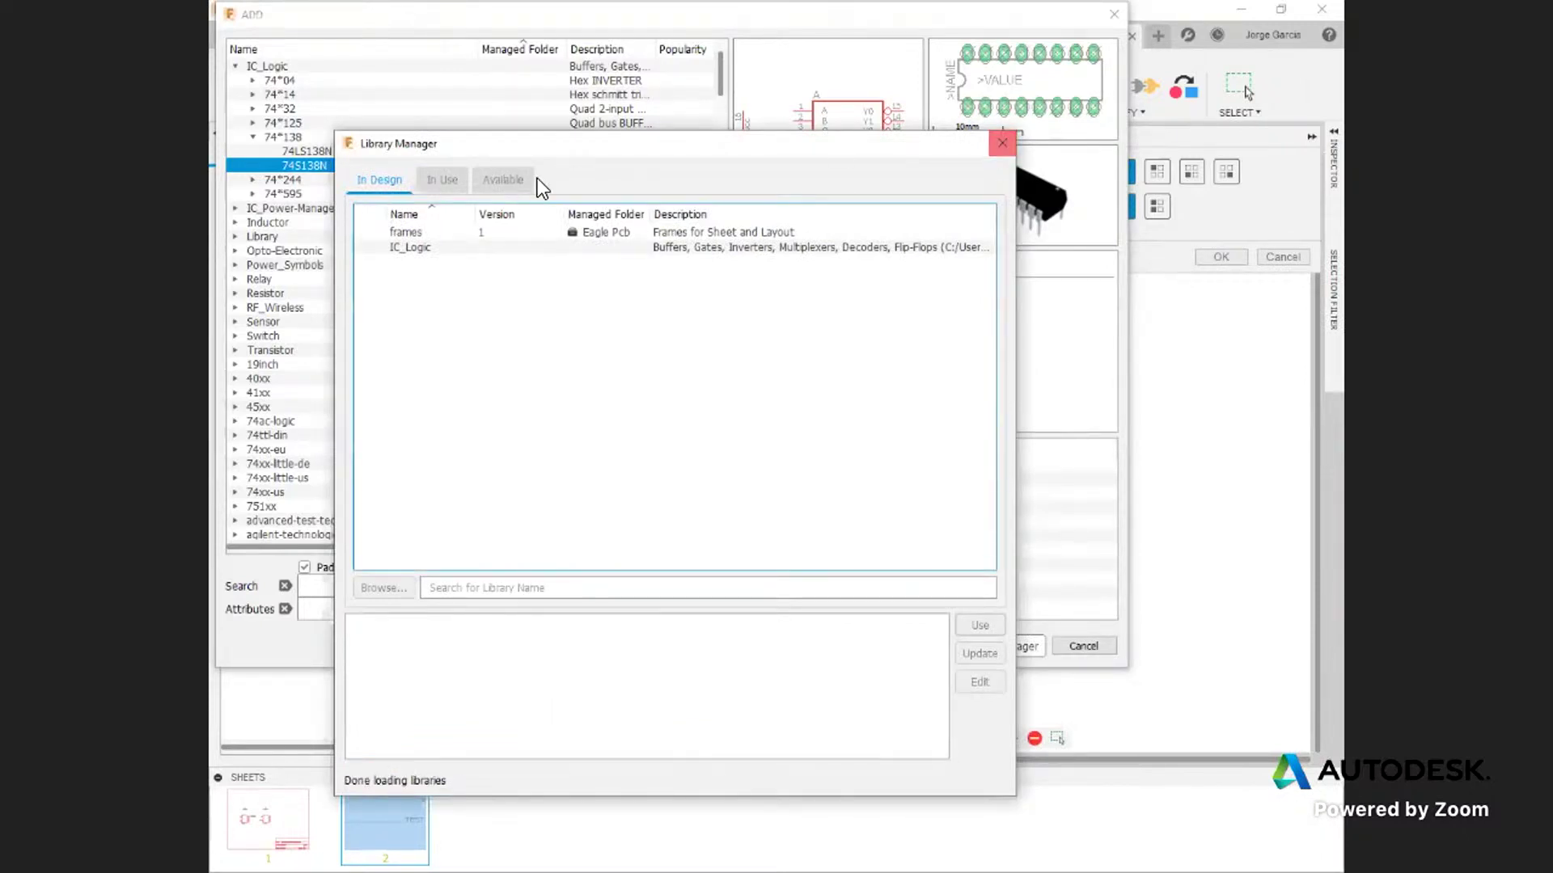
{"action": "left_click", "coordinate": [503, 185]}
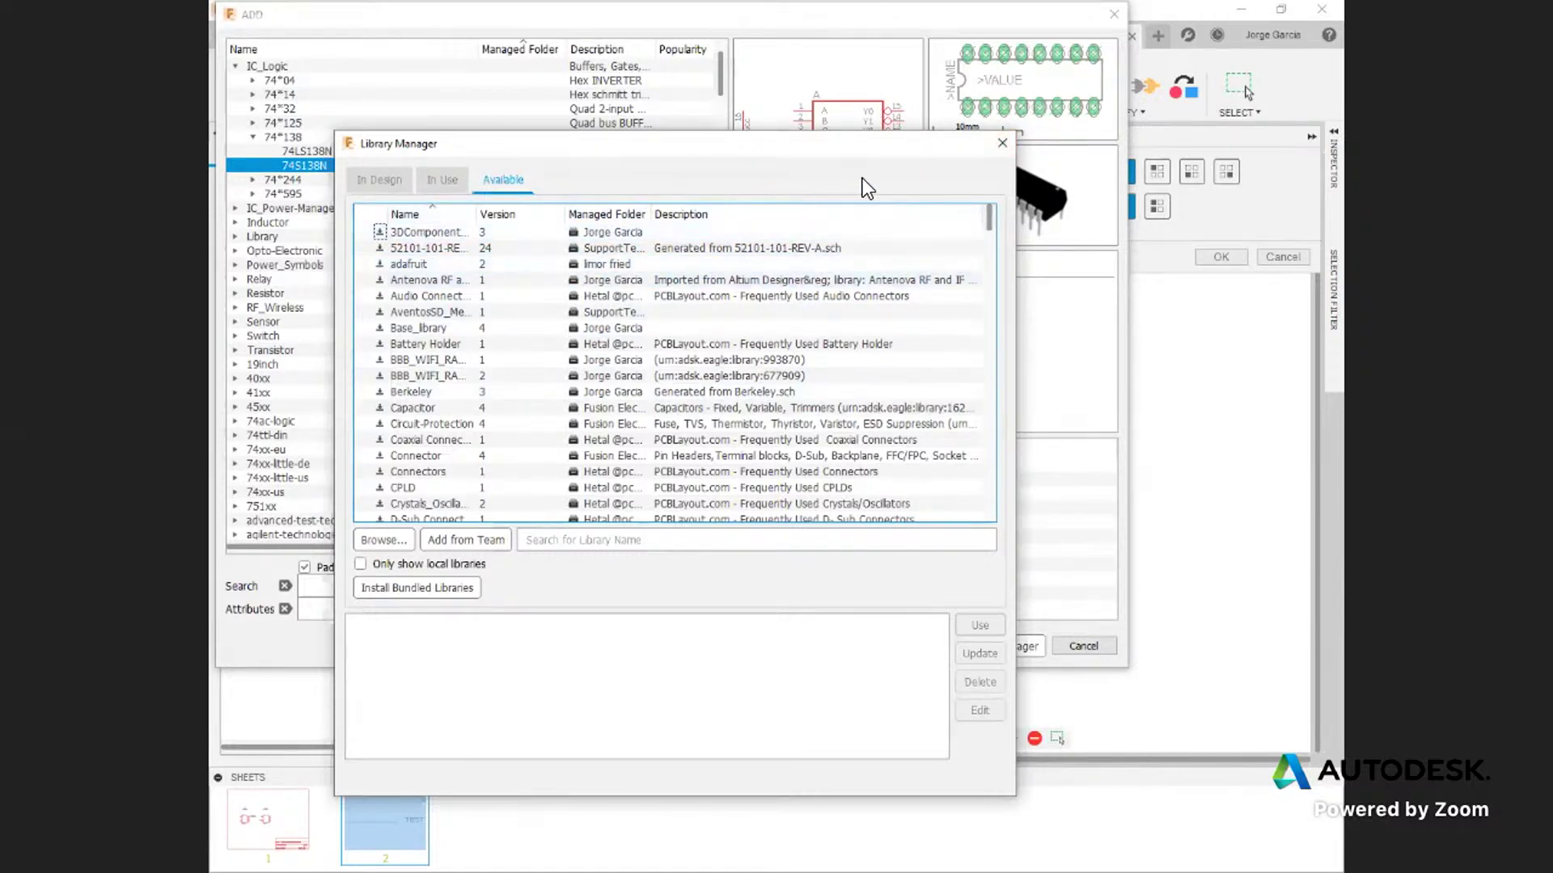
{"action": "left_click", "coordinate": [995, 148]}
Step: Place the LETTER_L frame from the frames library with its corner at the origin of sheet 2
{"action": "scroll", "coordinate": [314, 291], "scroll_direction": "down", "scroll_amount": 10}
{"action": "left_click", "coordinate": [283, 239]}
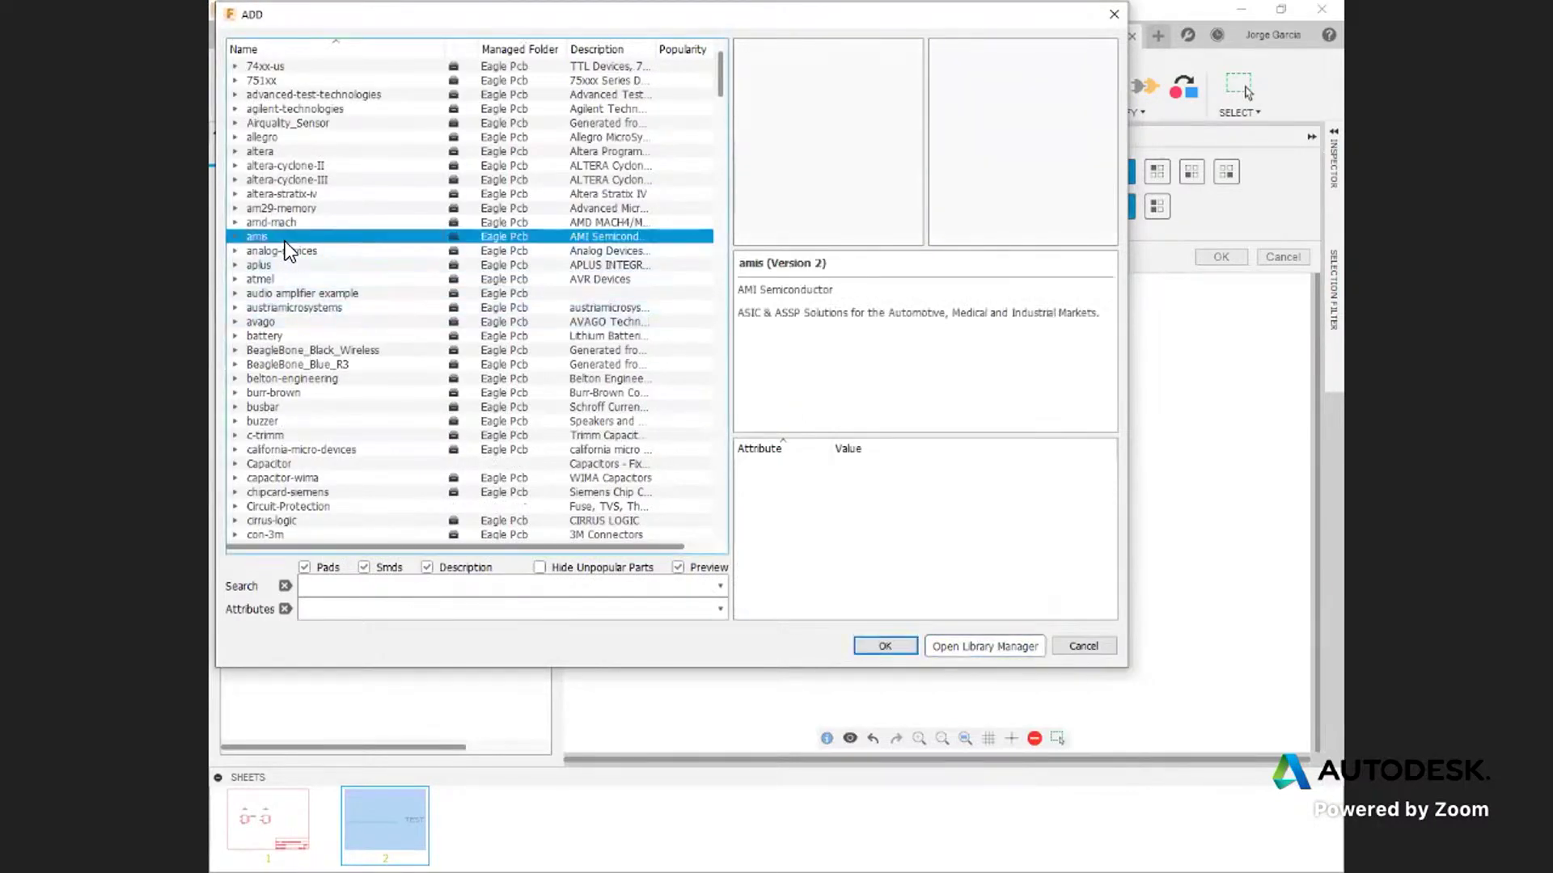
{"action": "key", "text": "f"}
{"action": "scroll", "coordinate": [308, 291], "scroll_direction": "down", "scroll_amount": 3}
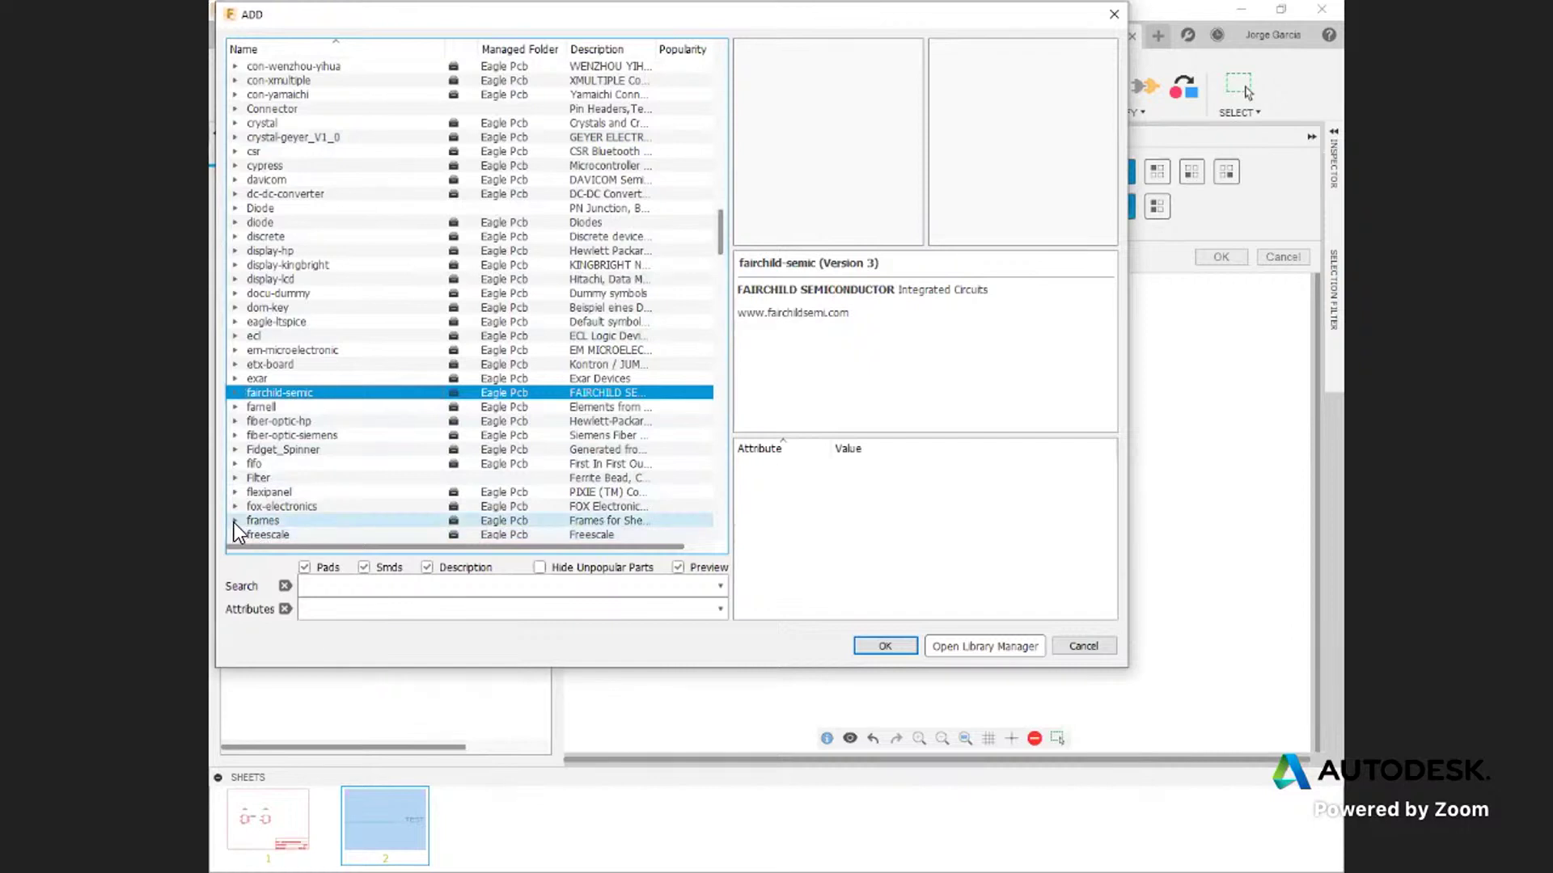
{"action": "left_click", "coordinate": [234, 521]}
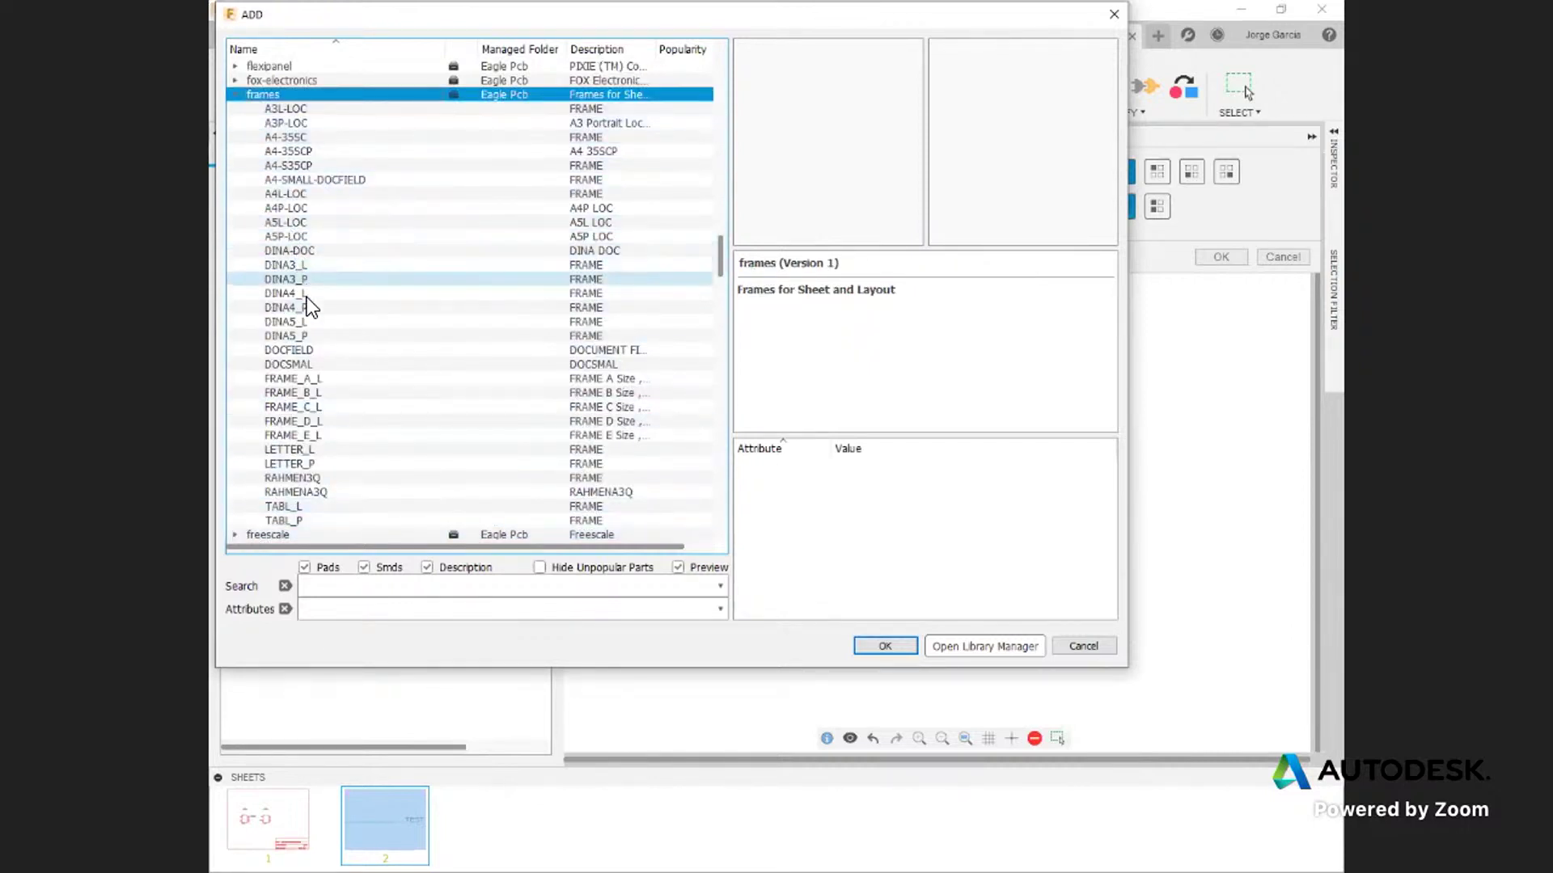
{"action": "left_click", "coordinate": [304, 449]}
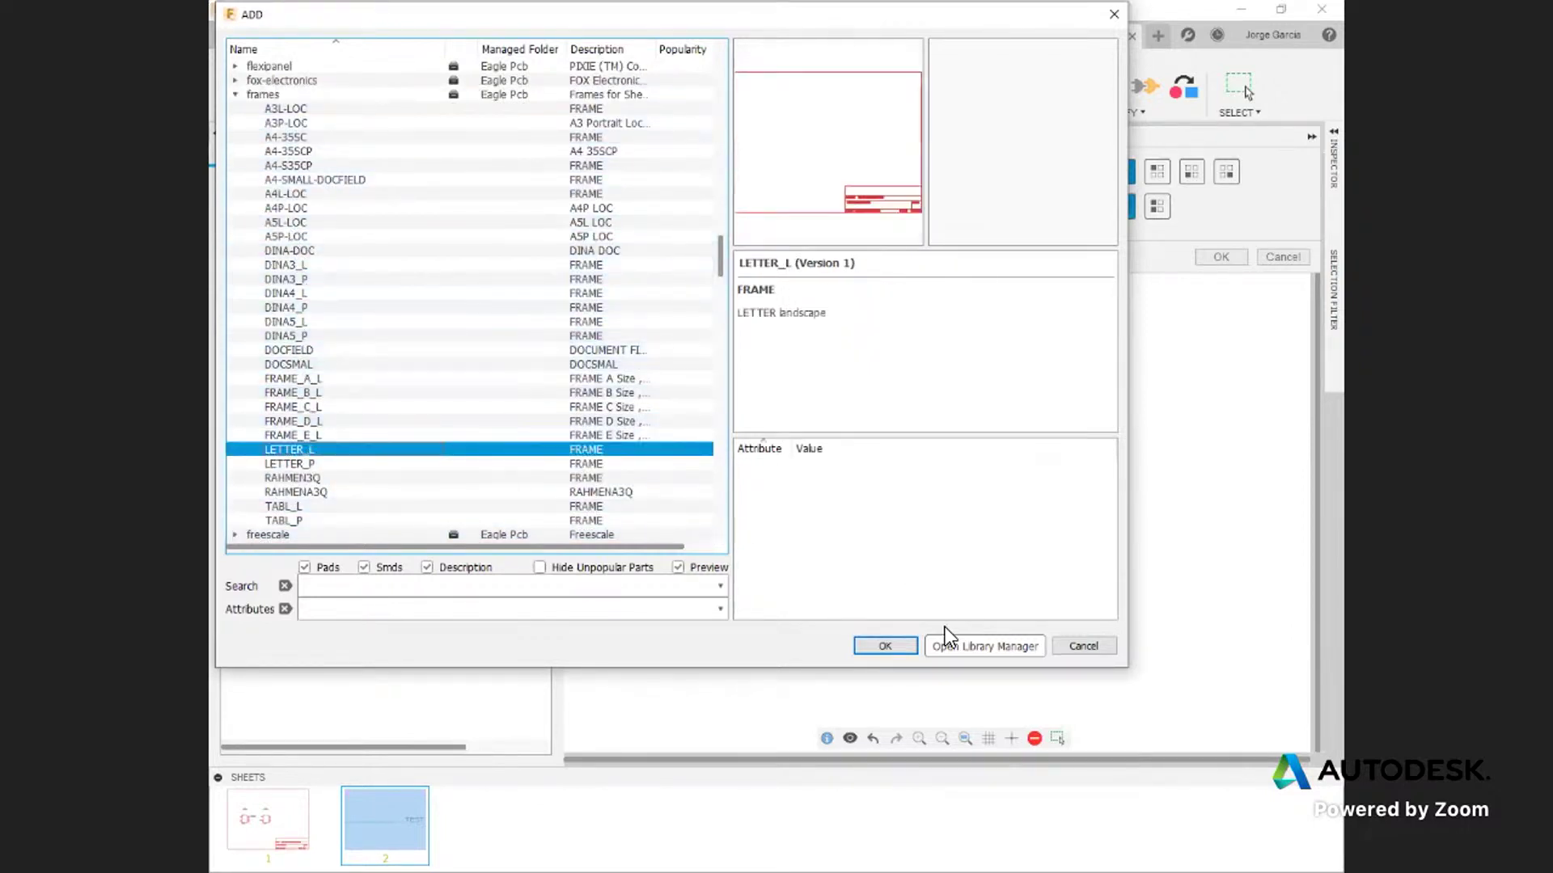
{"action": "left_click", "coordinate": [886, 647]}
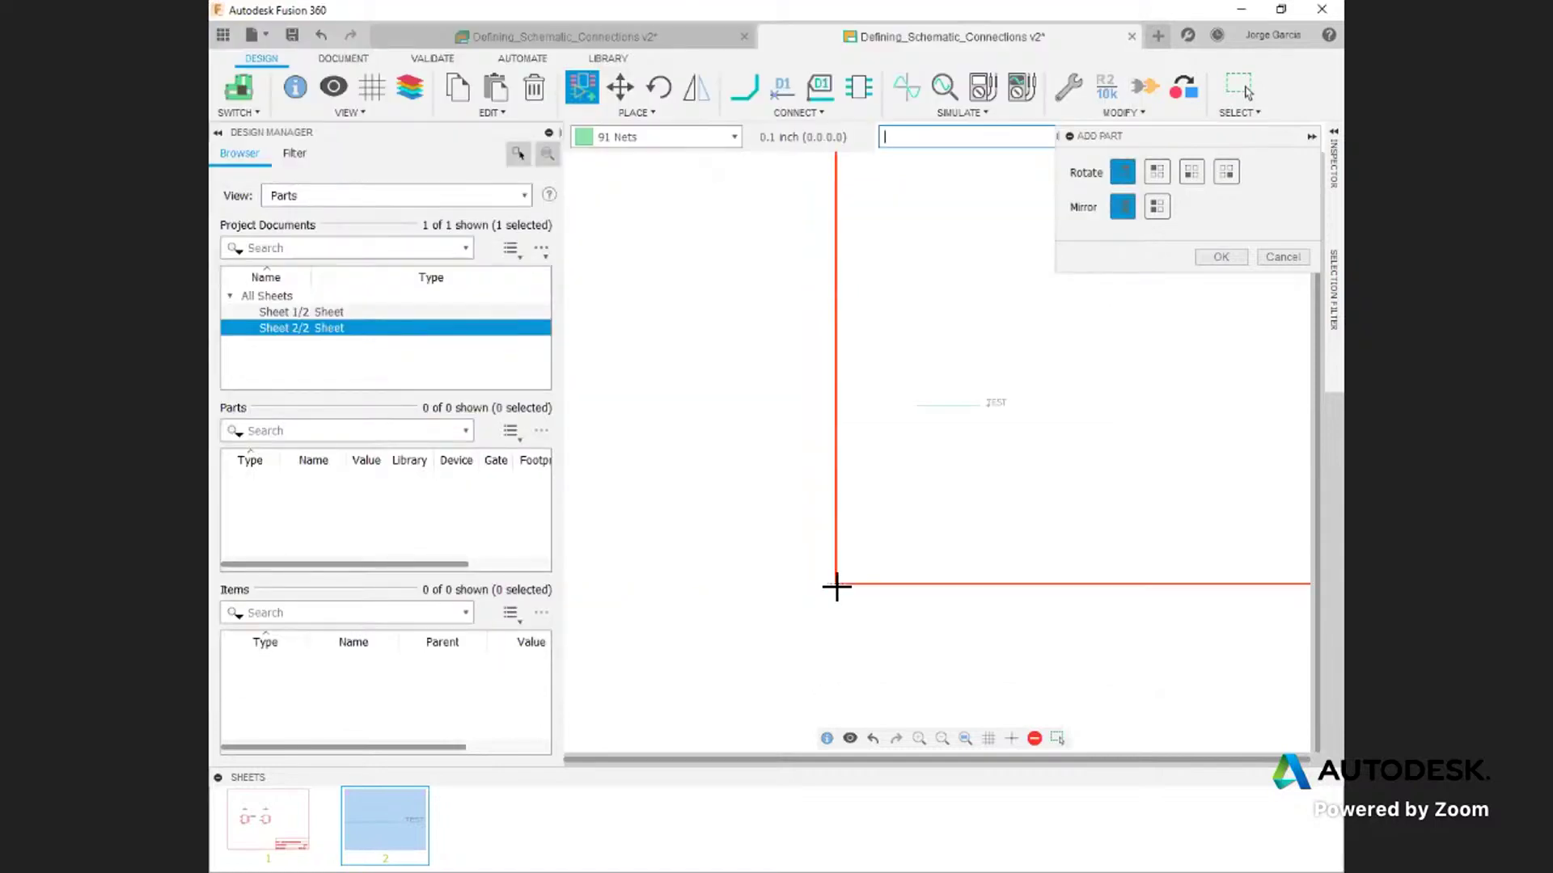
{"action": "left_click", "coordinate": [836, 586]}
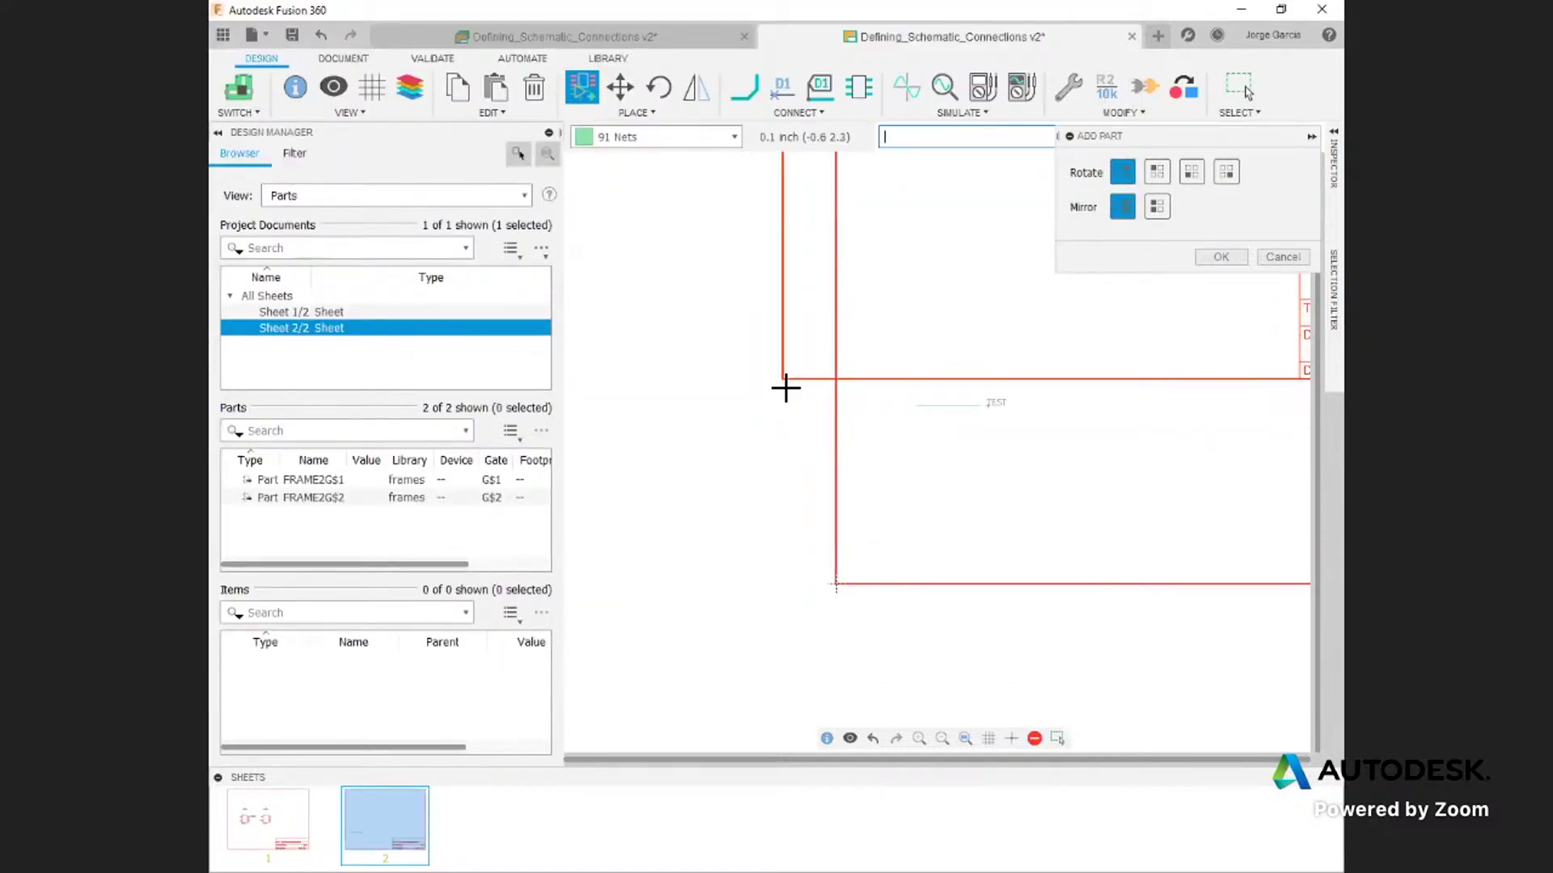
{"action": "key", "text": "Escape"}
{"action": "scroll", "coordinate": [853, 455], "scroll_direction": "down", "scroll_amount": 4}
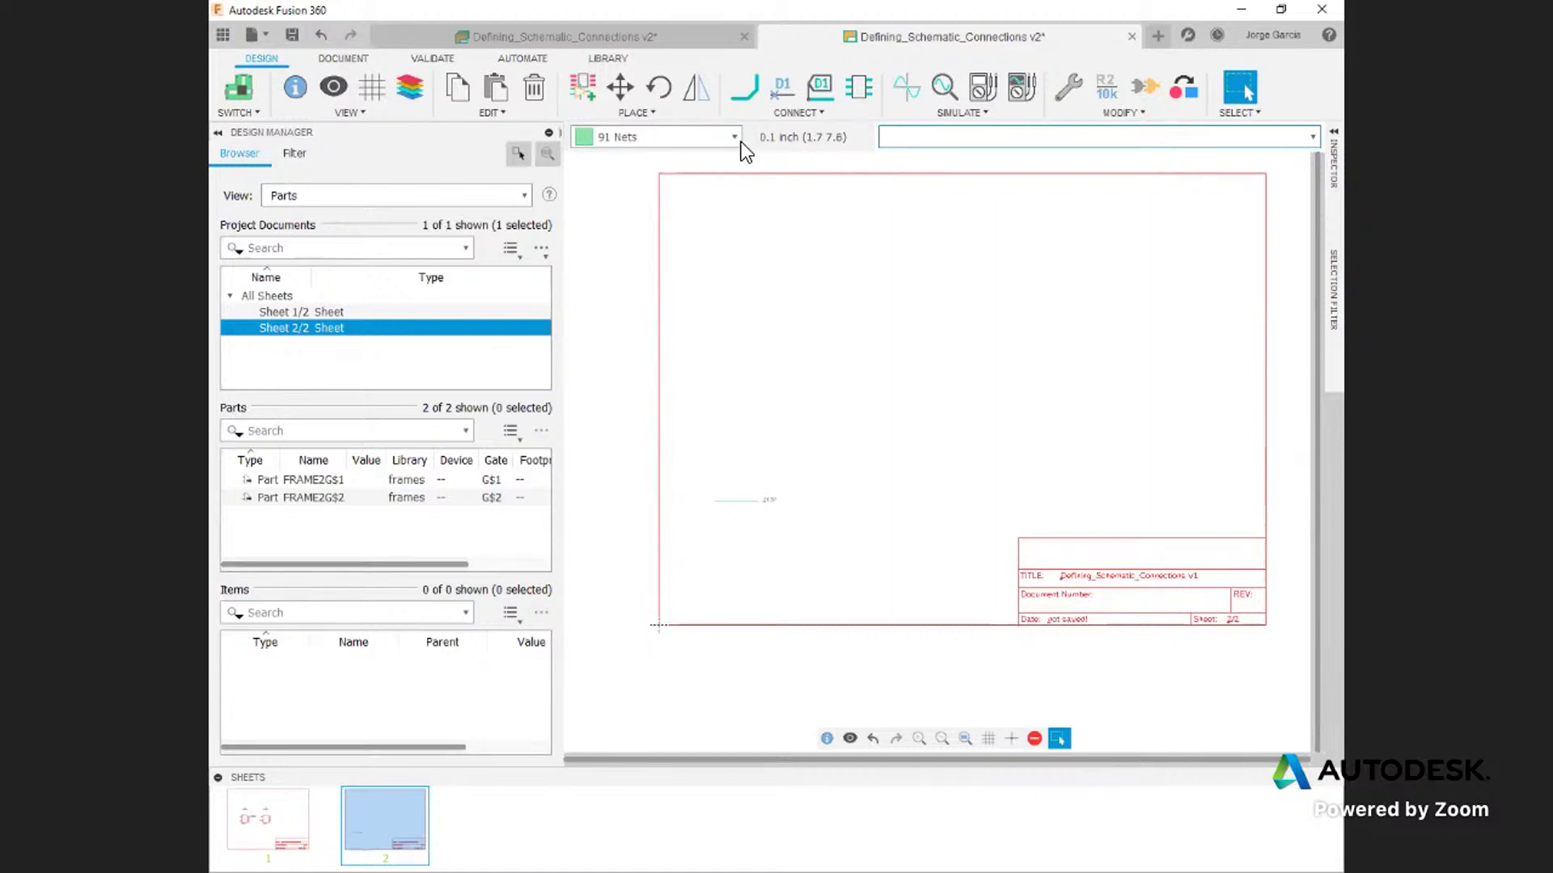
Step: Return to sheet 1 and delete the TEST net stubs and labels between IC1A and IC2A
{"action": "left_click", "coordinate": [264, 814]}
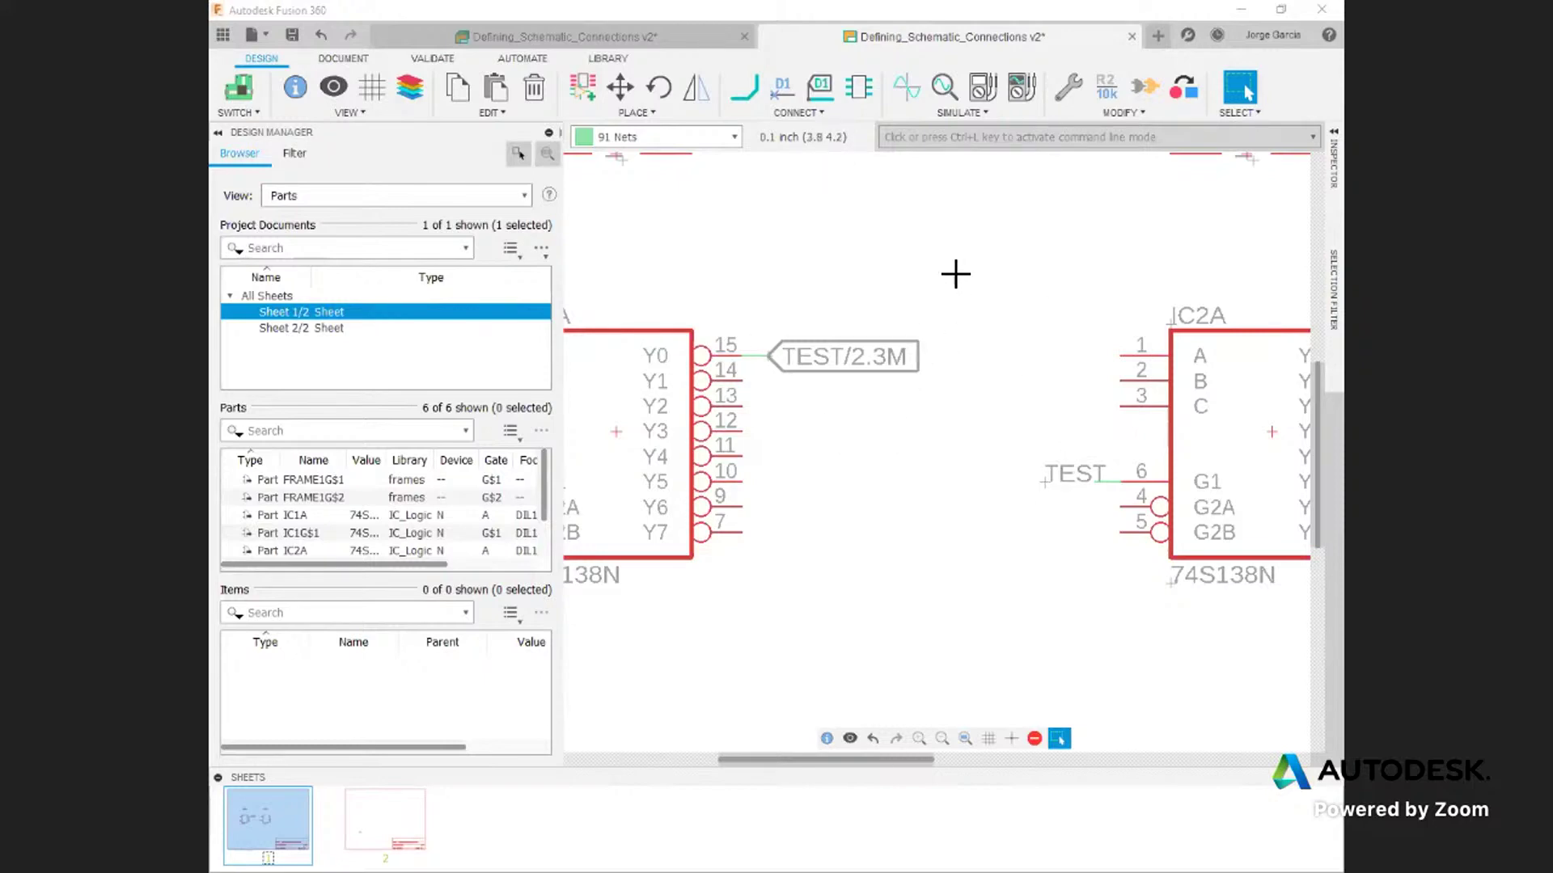
{"action": "scroll", "coordinate": [954, 270], "scroll_direction": "down", "scroll_amount": 2}
{"action": "scroll", "coordinate": [993, 236], "scroll_direction": "up", "scroll_amount": 1}
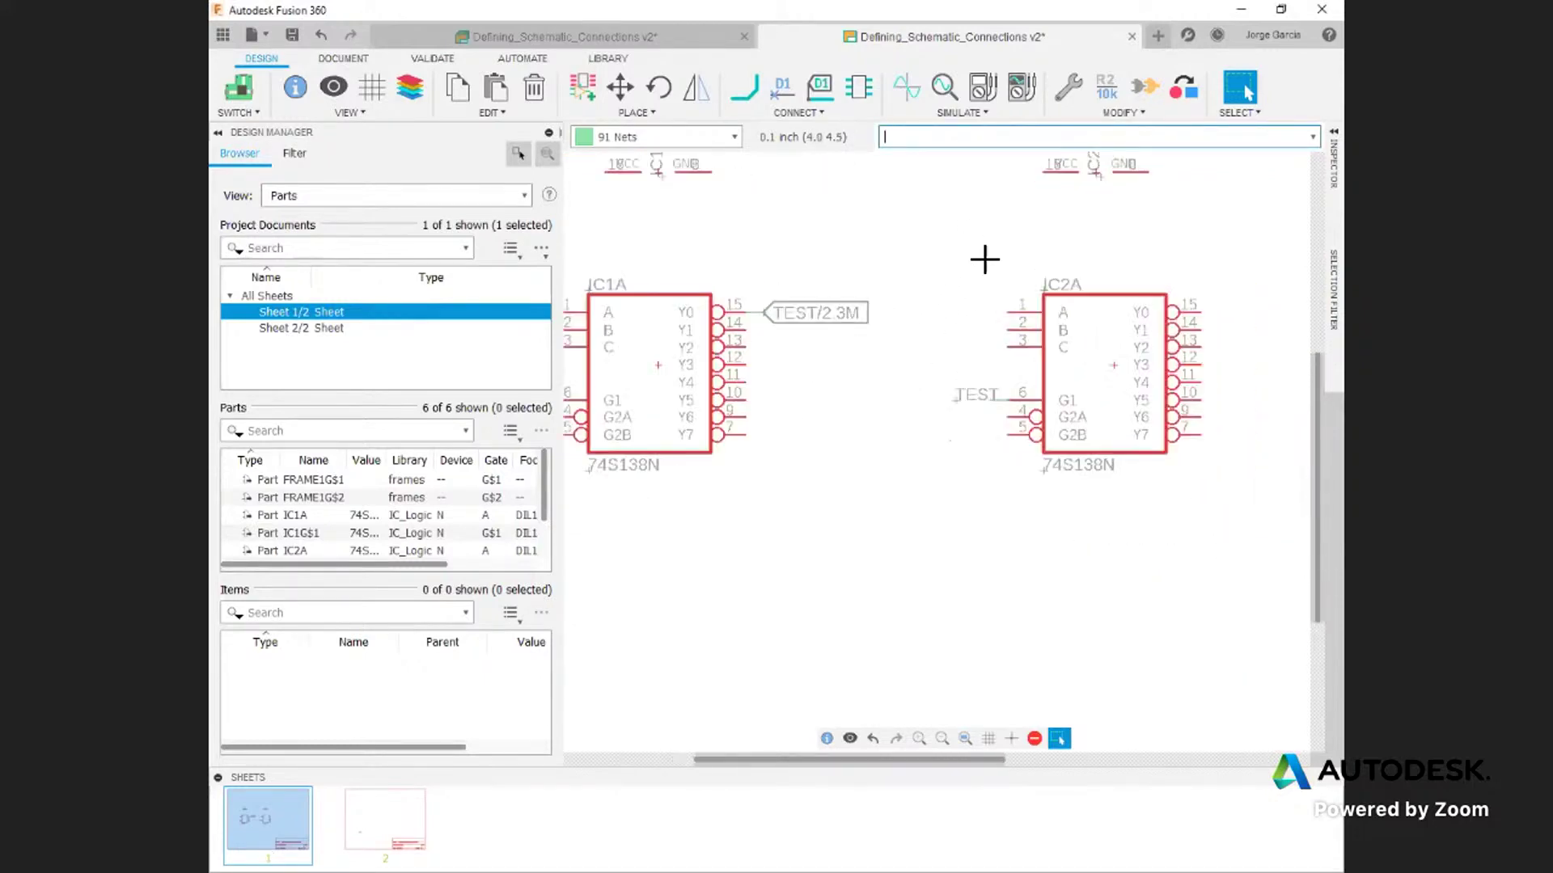
{"action": "left_click_drag", "start_coordinate": [1001, 259], "coordinate": [761, 514]}
{"action": "key", "text": "Delete"}
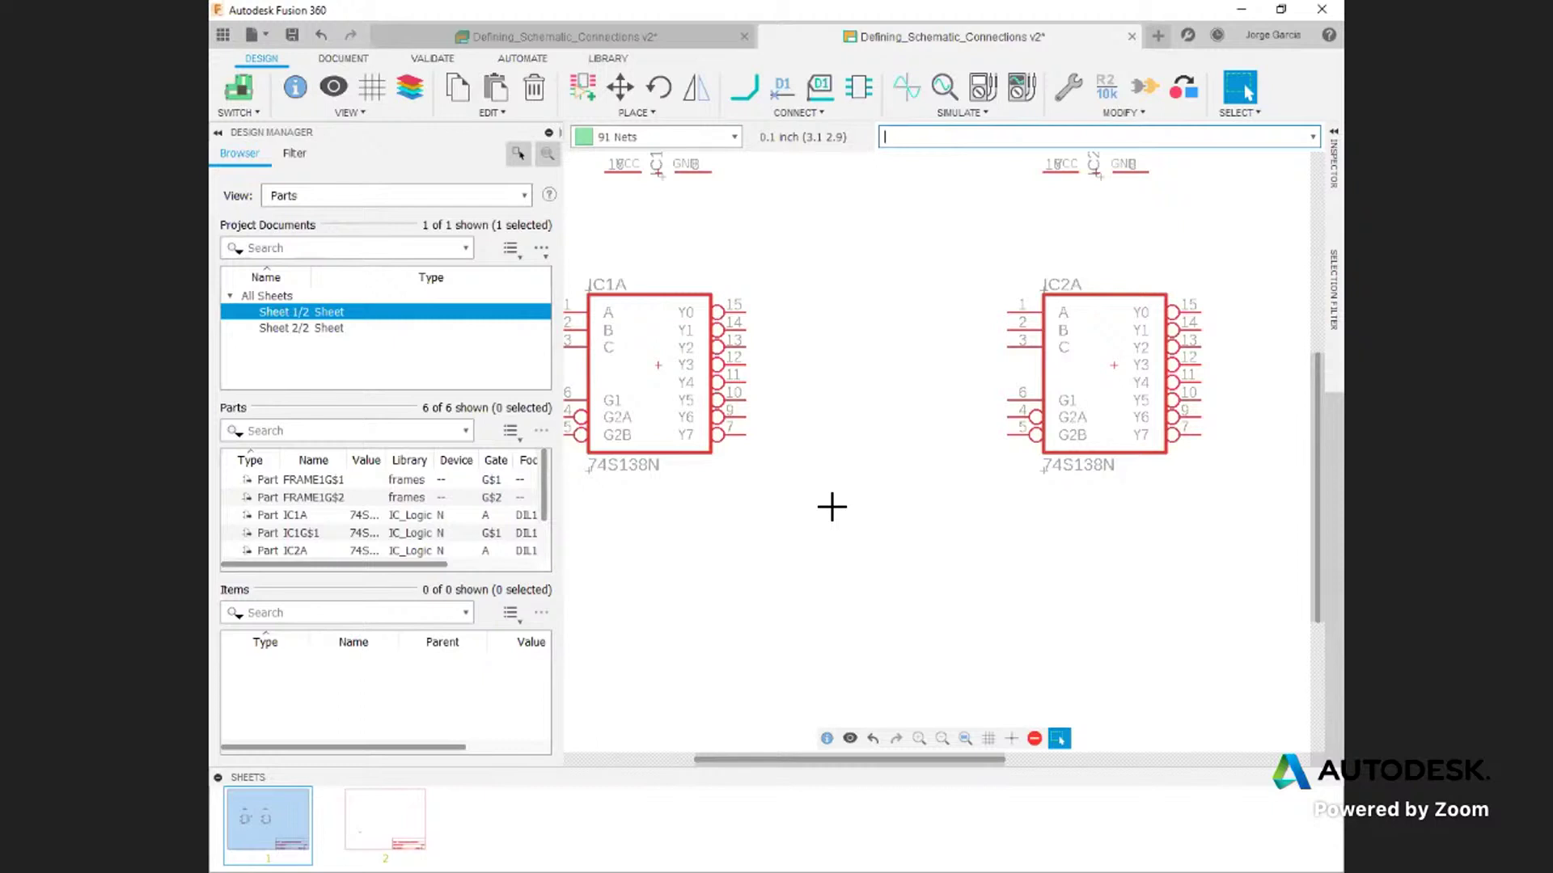
Step: Break out all pins of IC1A, naming the nets after the pin names
{"action": "scroll", "coordinate": [852, 420], "scroll_direction": "down", "scroll_amount": 1}
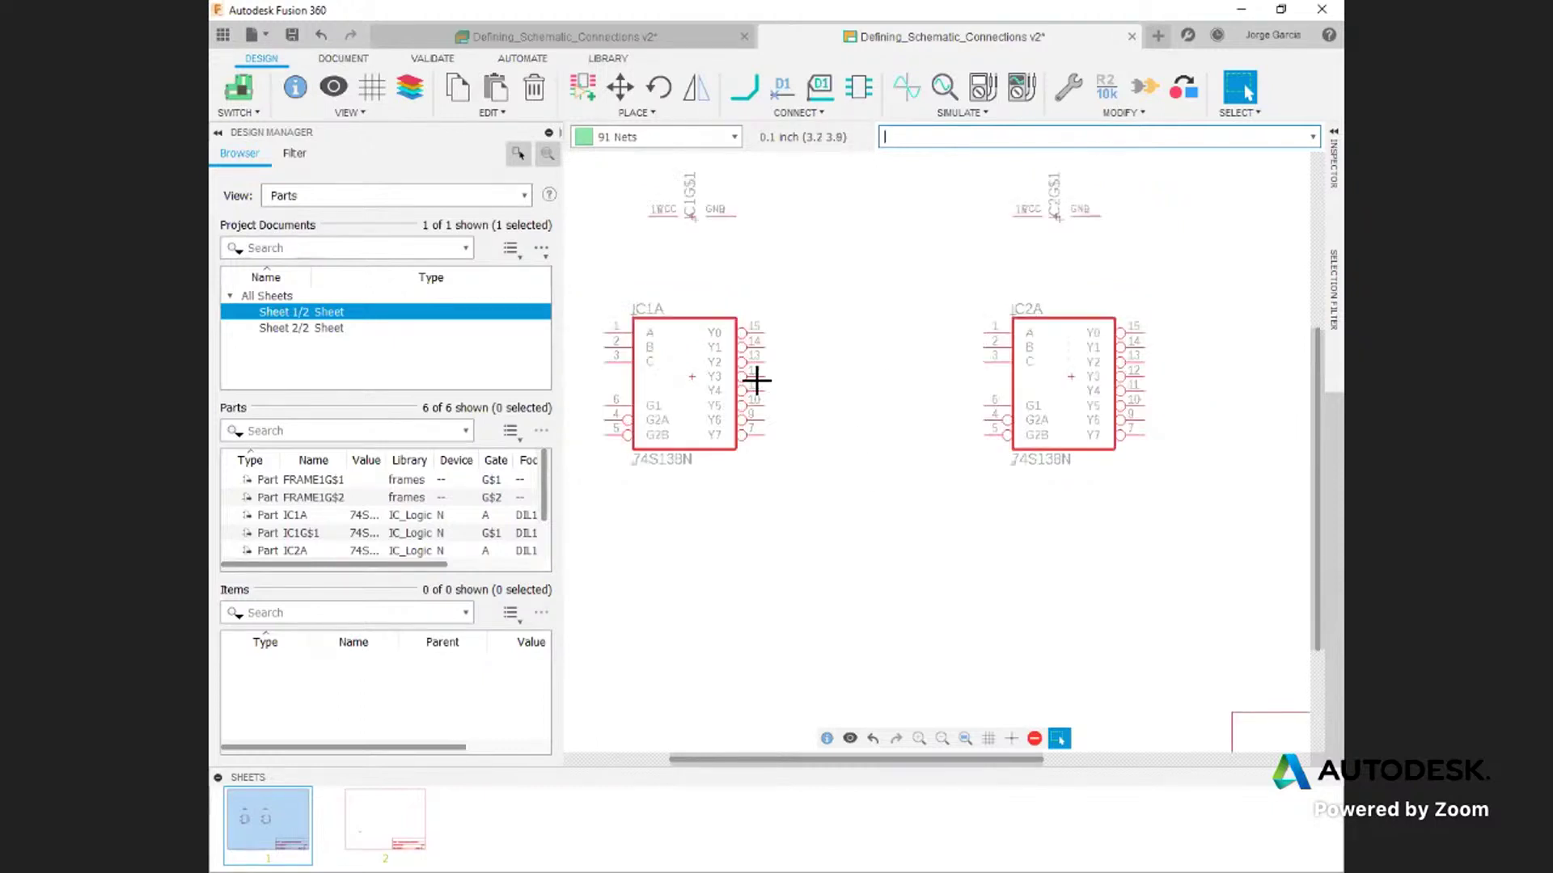
{"action": "right_click", "coordinate": [693, 380]}
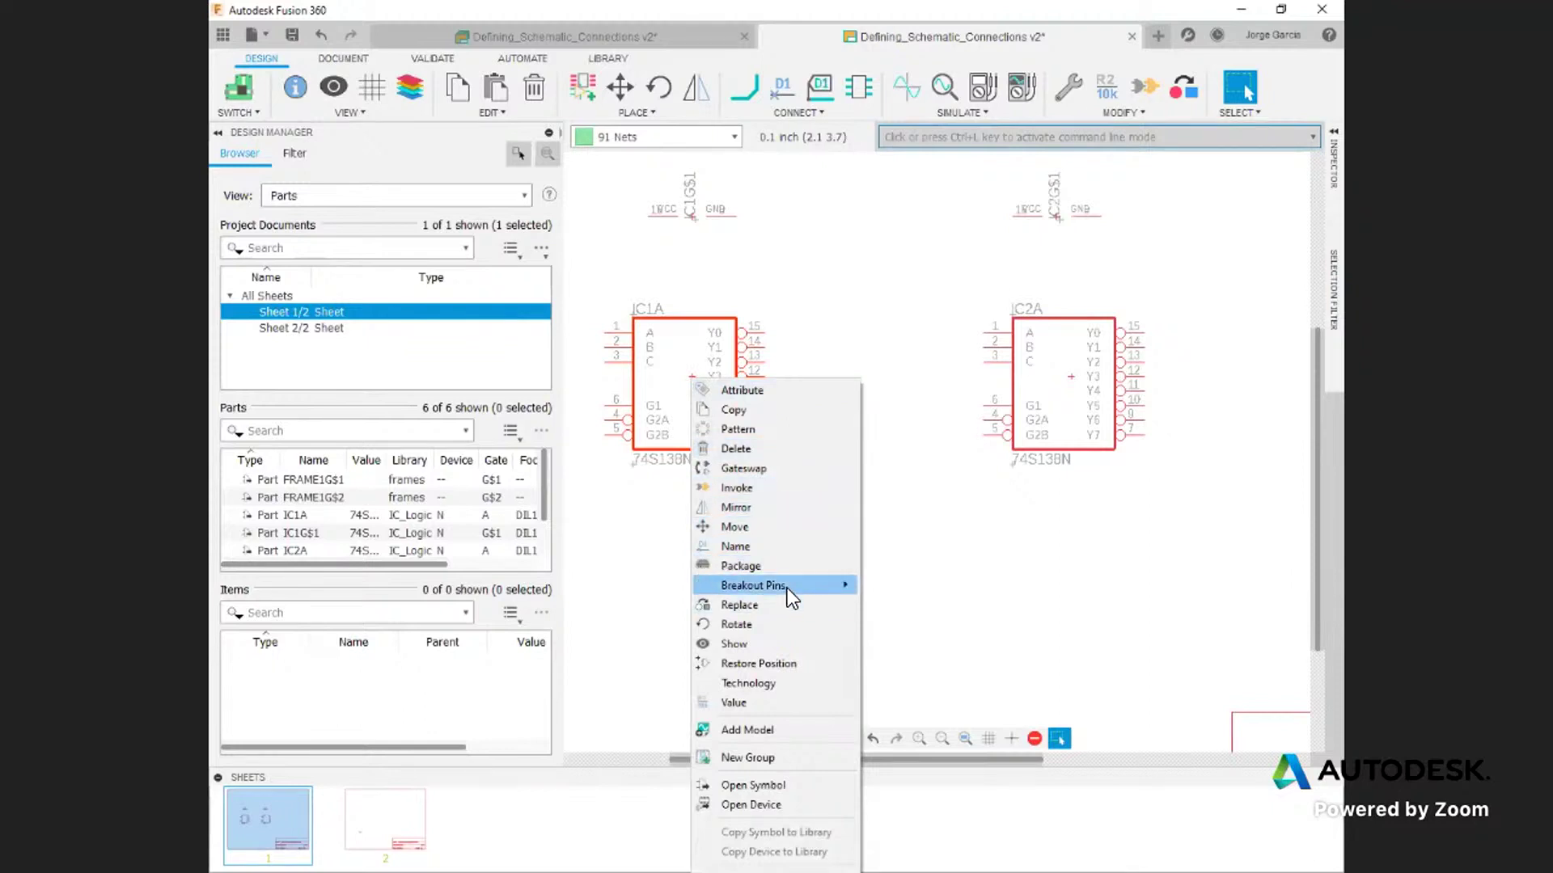
{"action": "mouse_move", "coordinate": [789, 595]}
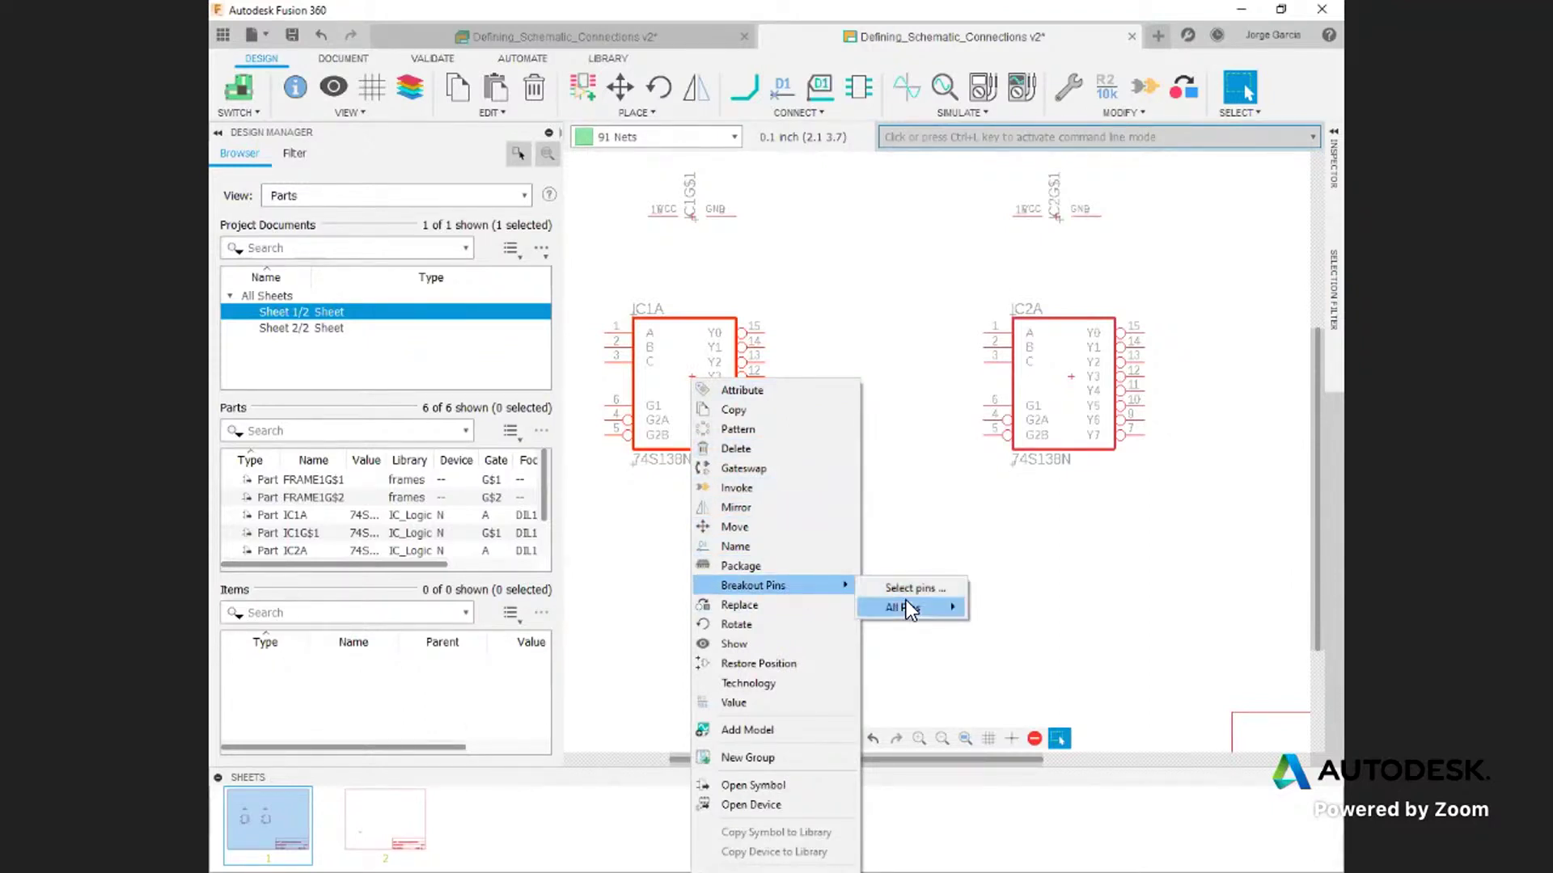
{"action": "mouse_move", "coordinate": [905, 605]}
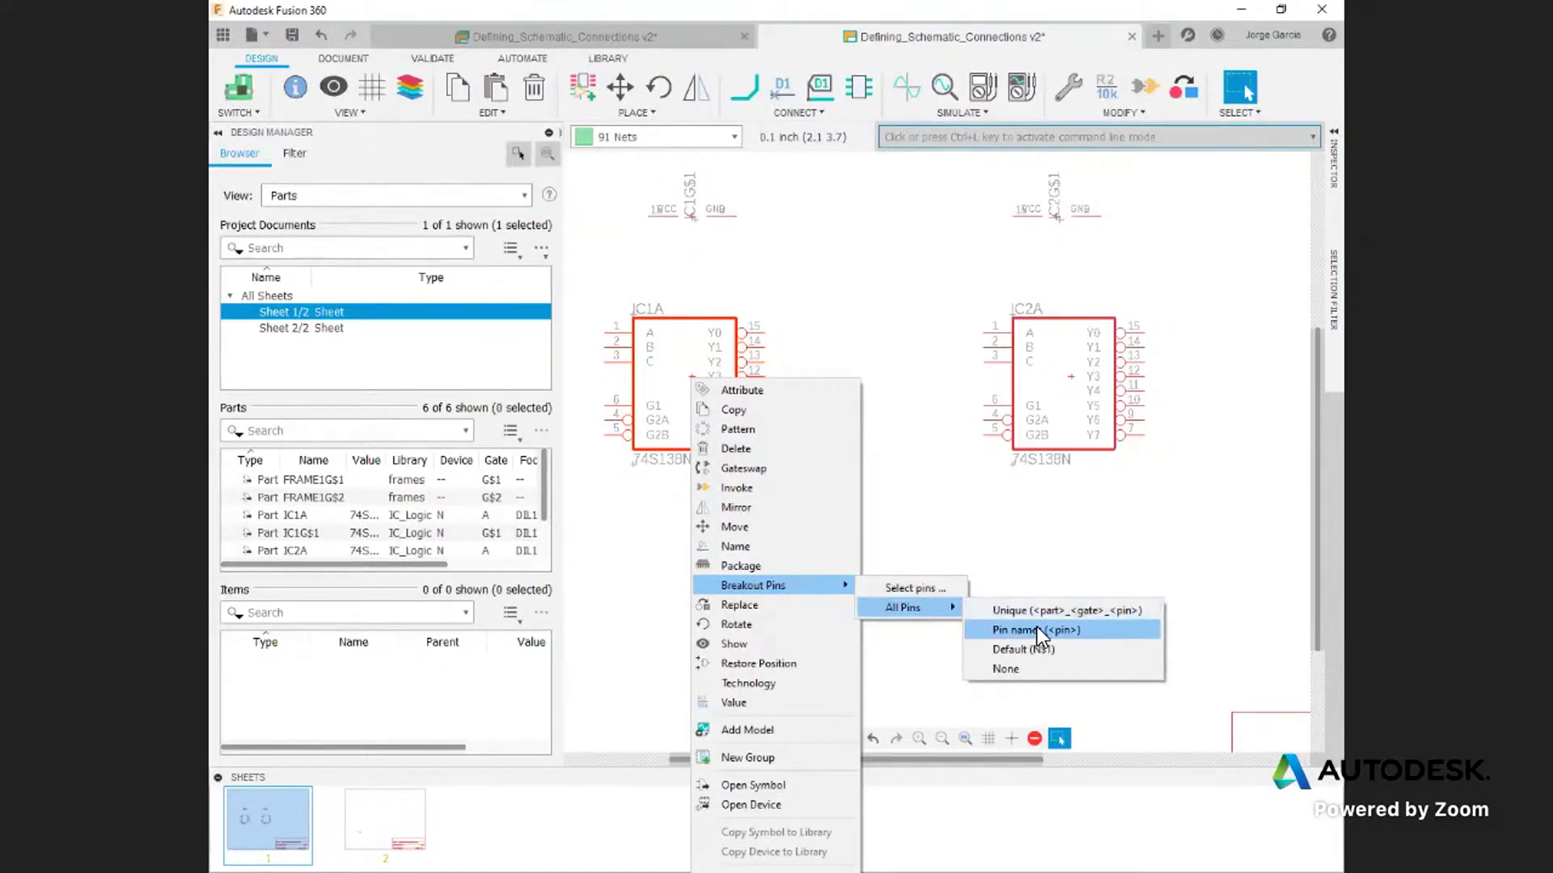
{"action": "left_click", "coordinate": [1037, 629]}
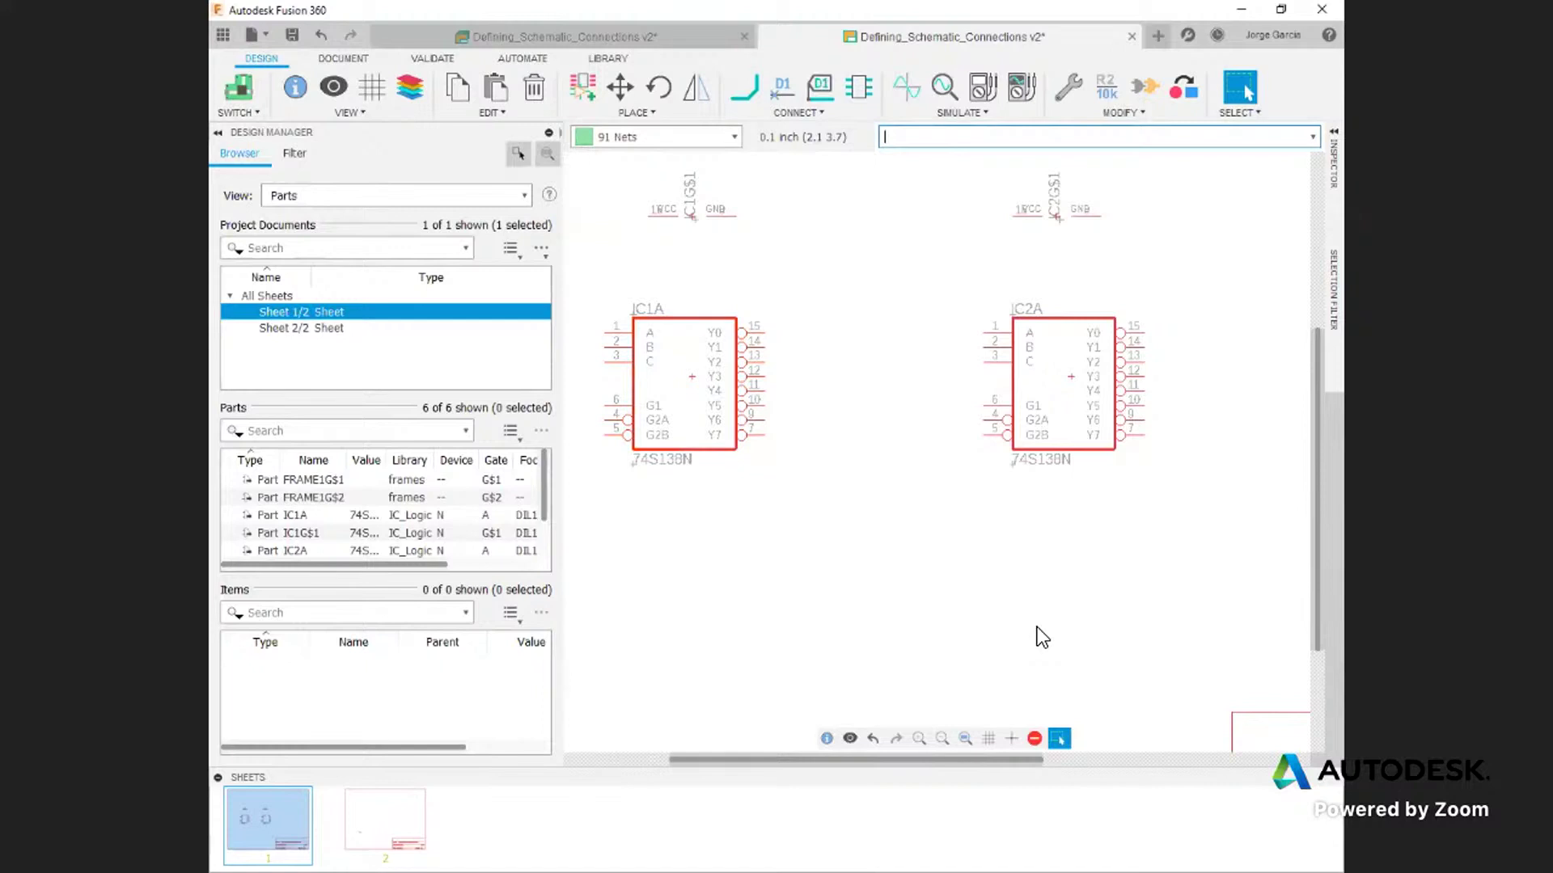
{"action": "middle_click_drag", "start_coordinate": [731, 295], "coordinate": [790, 292]}
{"action": "scroll", "coordinate": [791, 292], "scroll_direction": "up", "scroll_amount": 1}
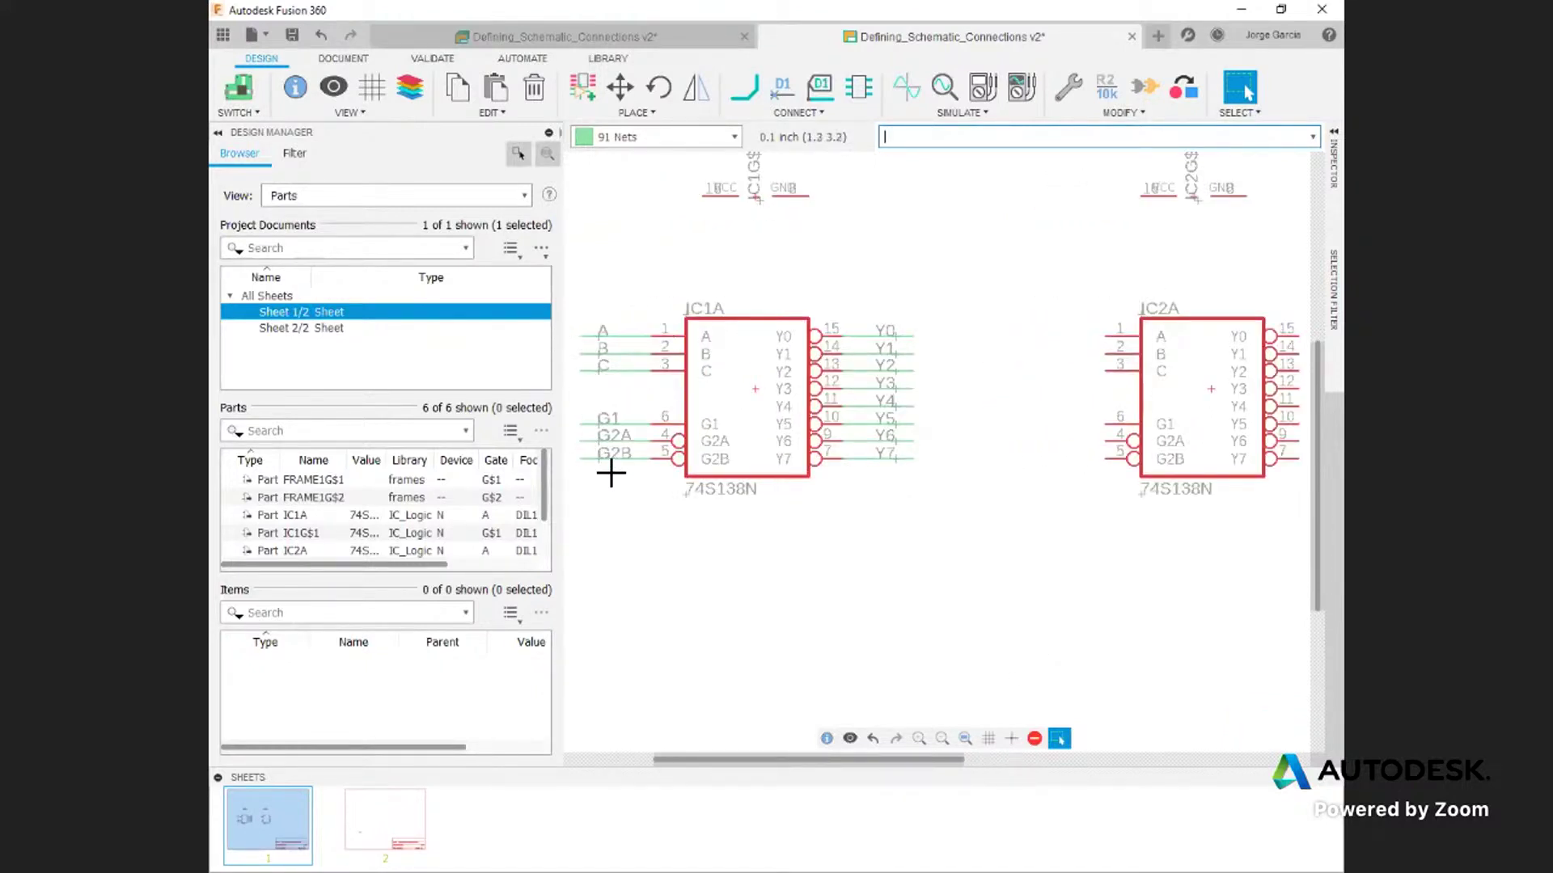
Step: Break out all pins of IC2A using pin names and accept connecting the nets with duplicate names
{"action": "scroll", "coordinate": [681, 402], "scroll_direction": "down", "scroll_amount": 1}
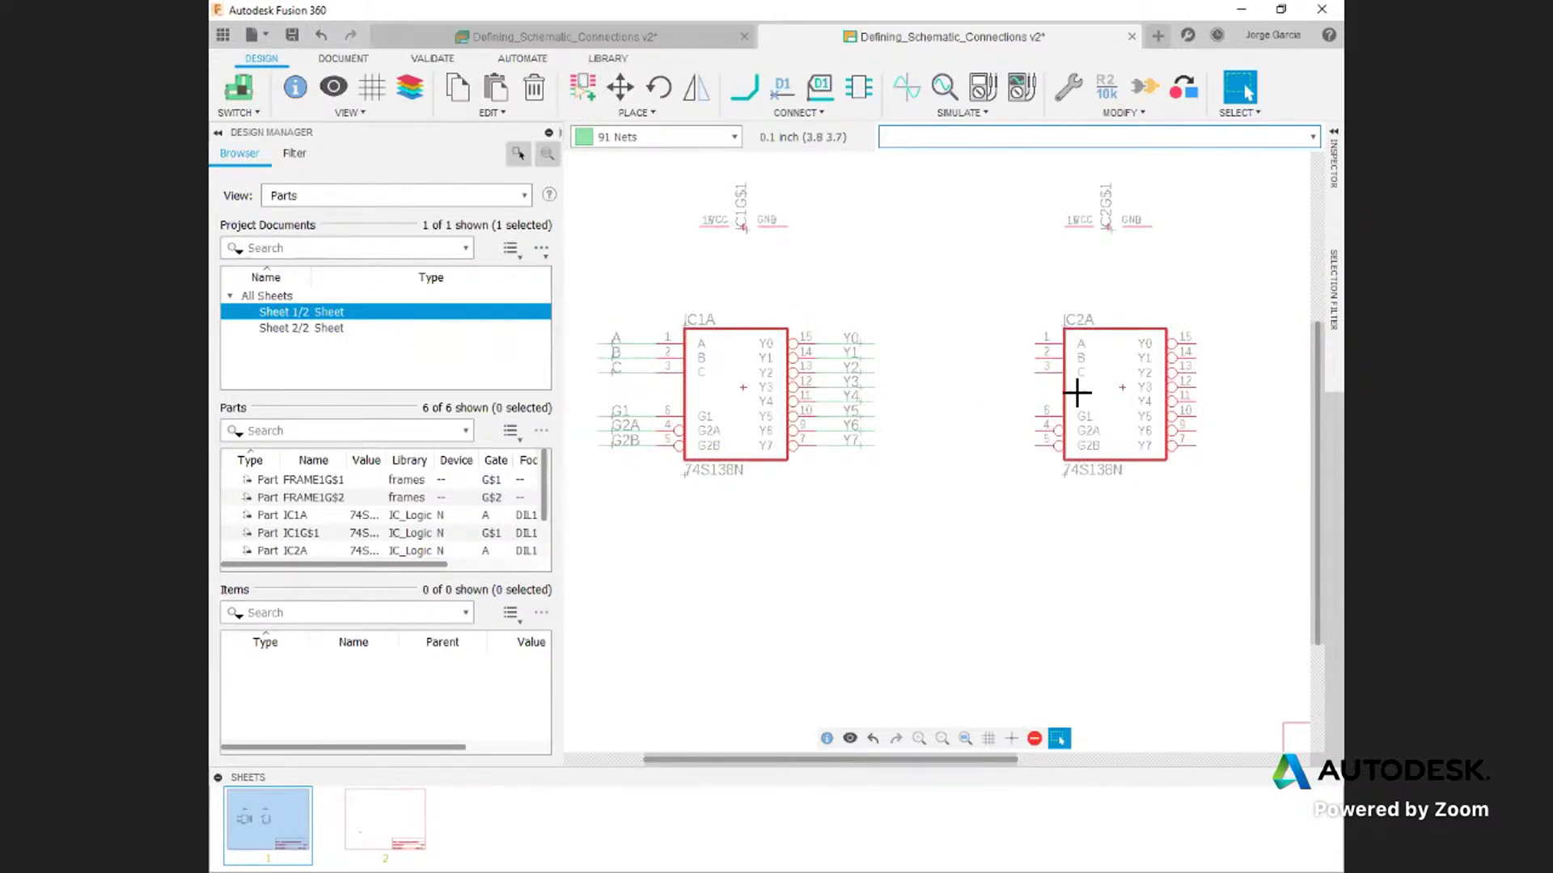
{"action": "right_click", "coordinate": [1122, 386]}
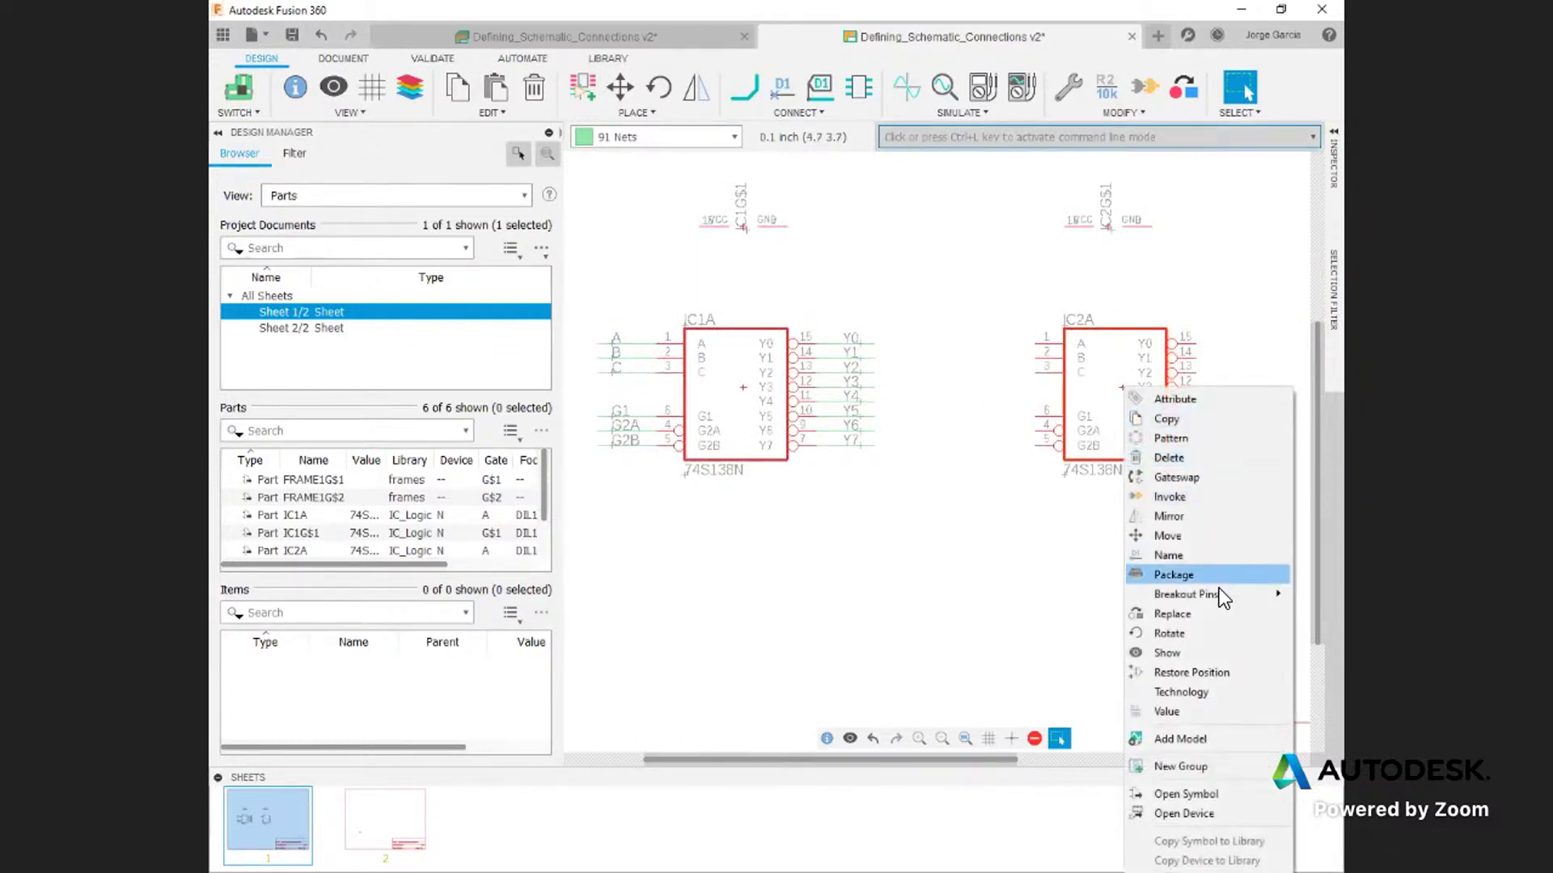
{"action": "mouse_move", "coordinate": [1219, 594]}
{"action": "mouse_move", "coordinate": [1076, 615]}
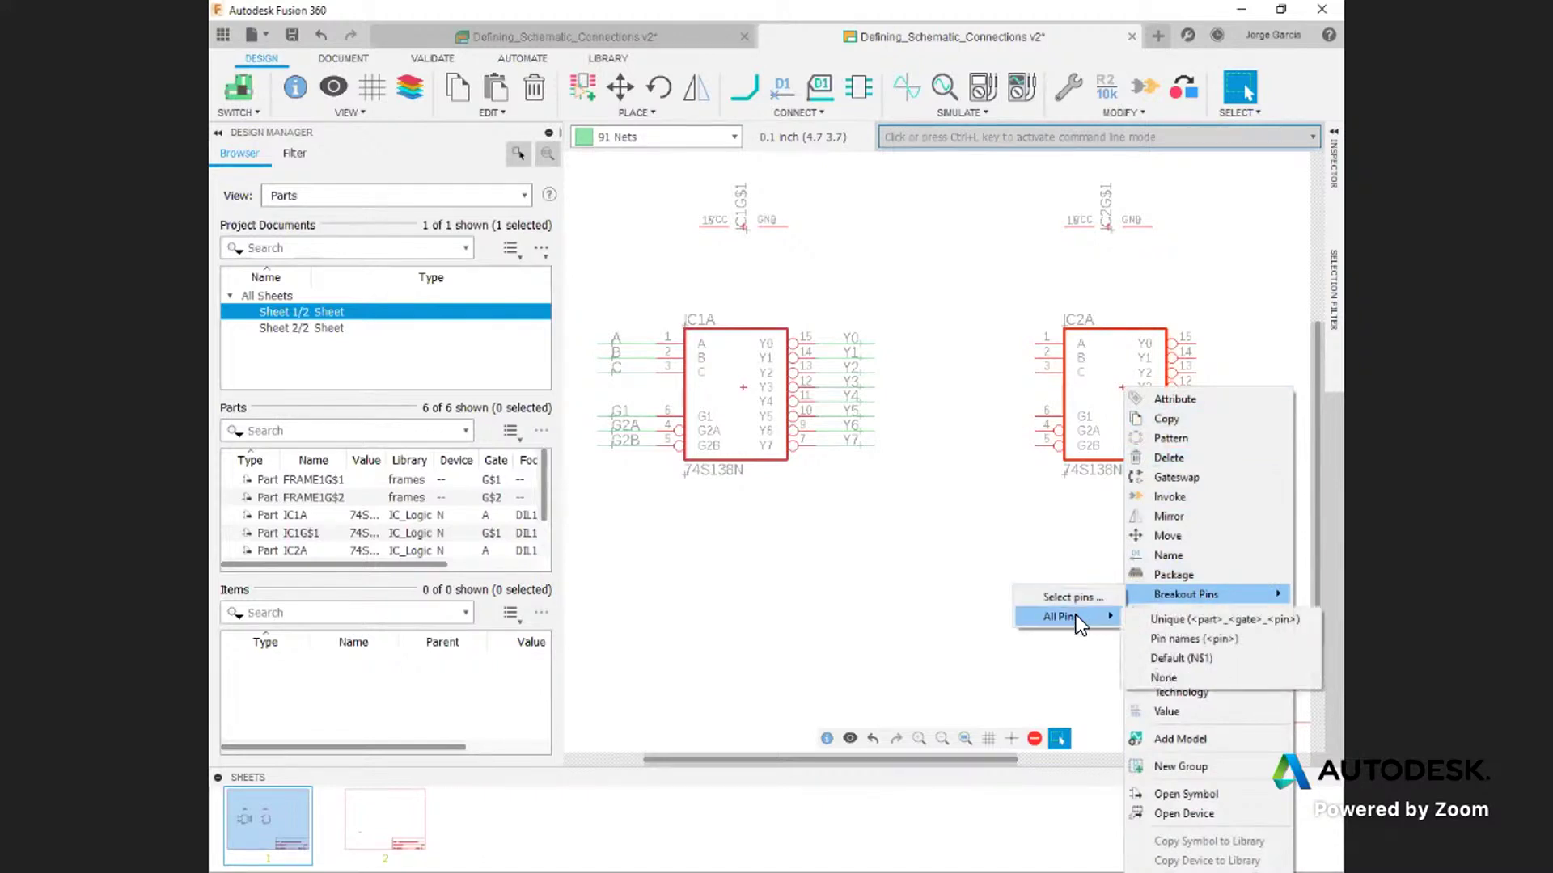
{"action": "left_click", "coordinate": [1195, 638]}
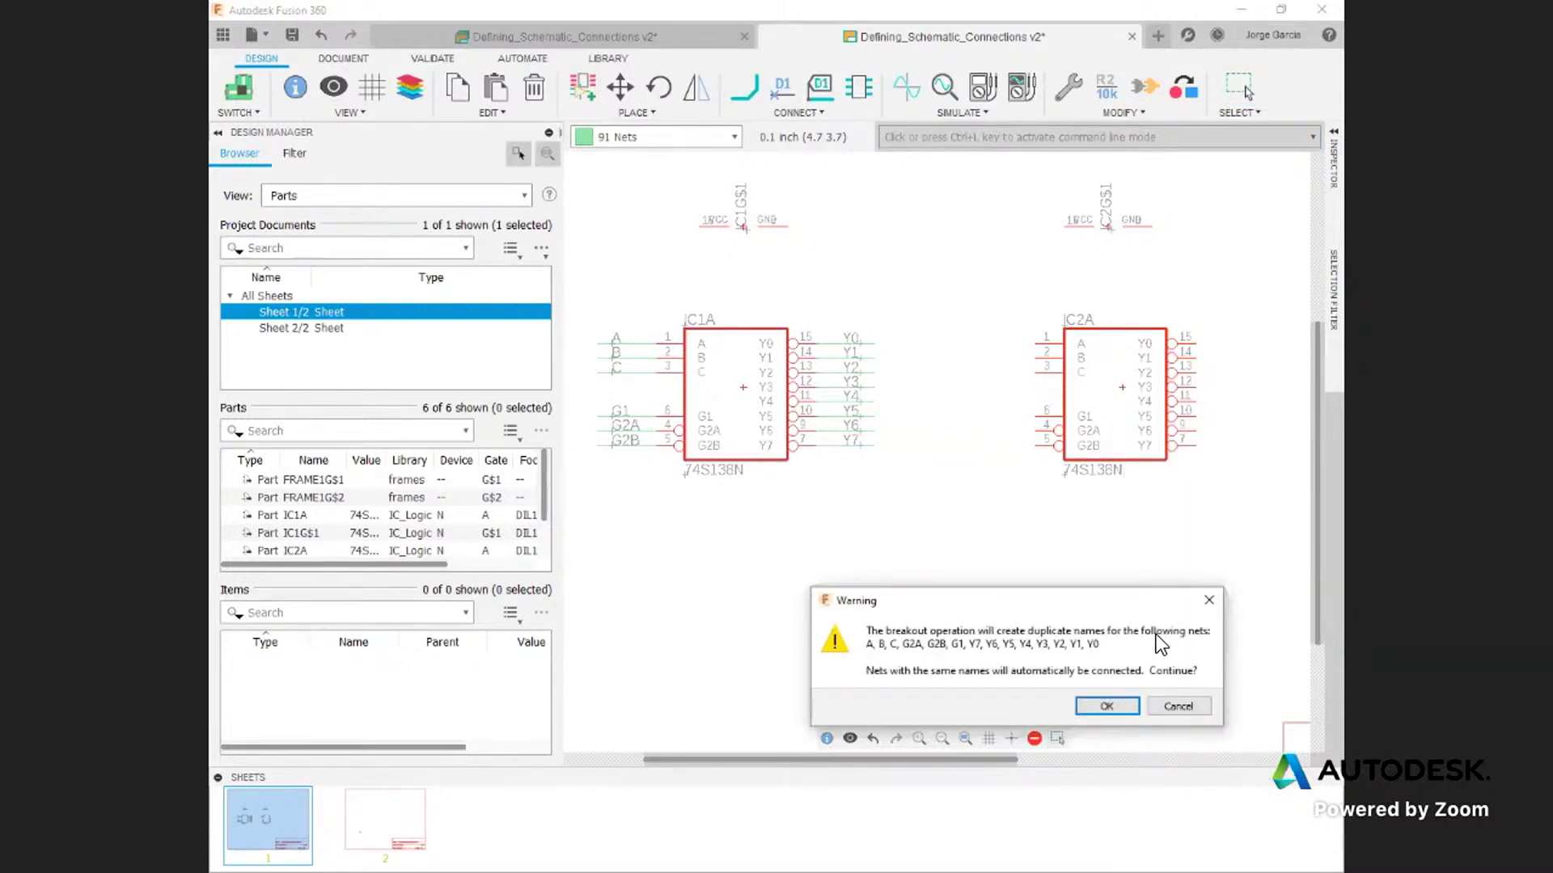
{"action": "left_click", "coordinate": [1107, 706]}
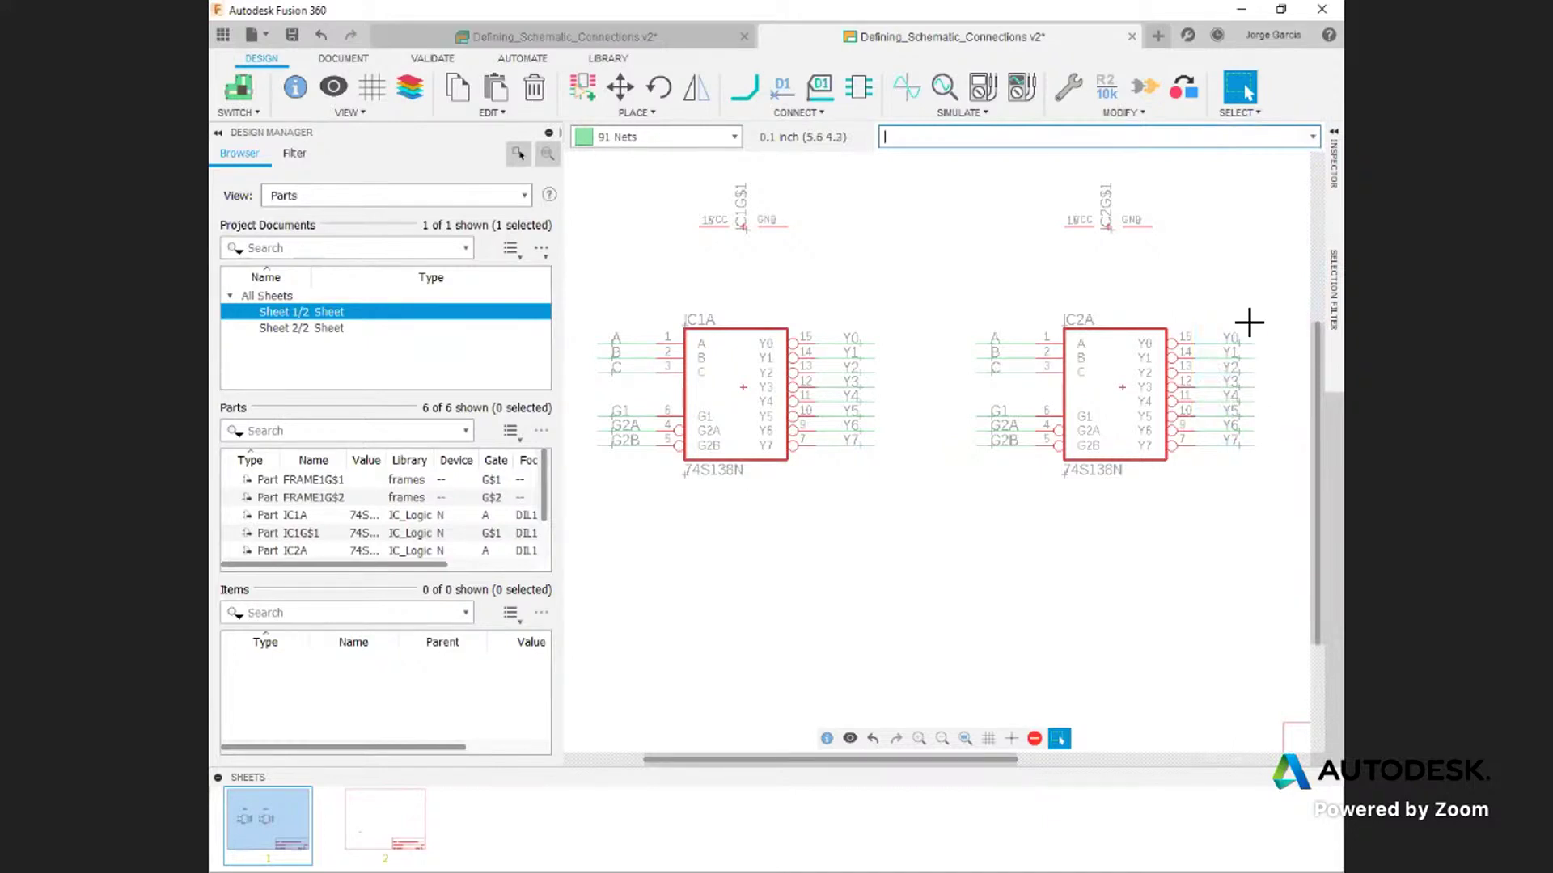
Step: Delete the net stubs and labels from the output and input pins of IC2A
{"action": "left_click_drag", "start_coordinate": [1249, 323], "coordinate": [1207, 496]}
{"action": "key", "text": "Delete"}
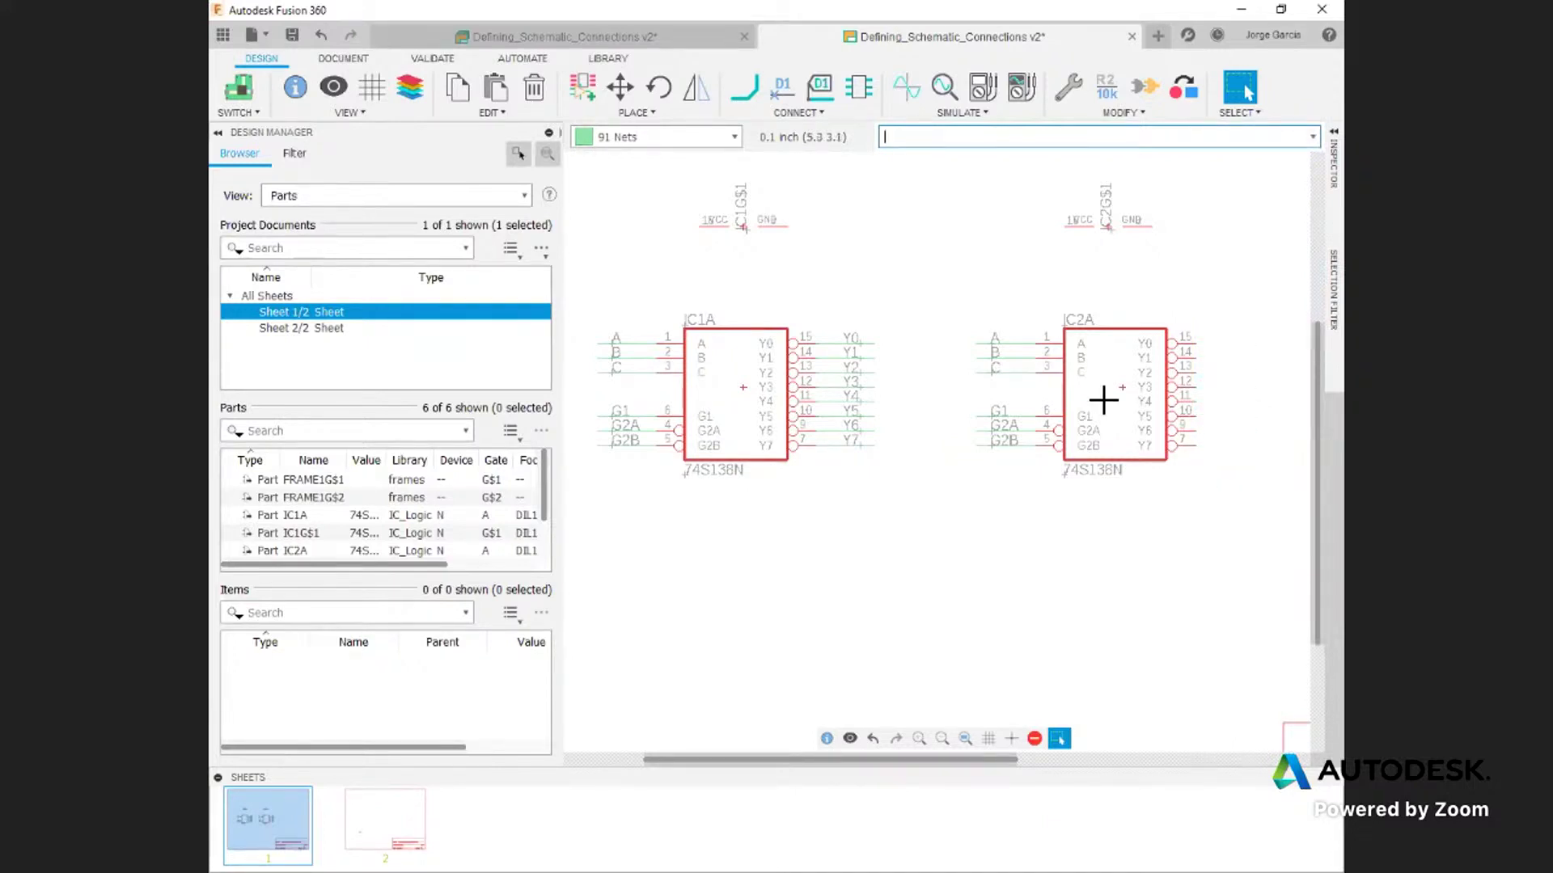
{"action": "left_click_drag", "start_coordinate": [1011, 291], "coordinate": [964, 521]}
{"action": "key", "text": "Delete"}
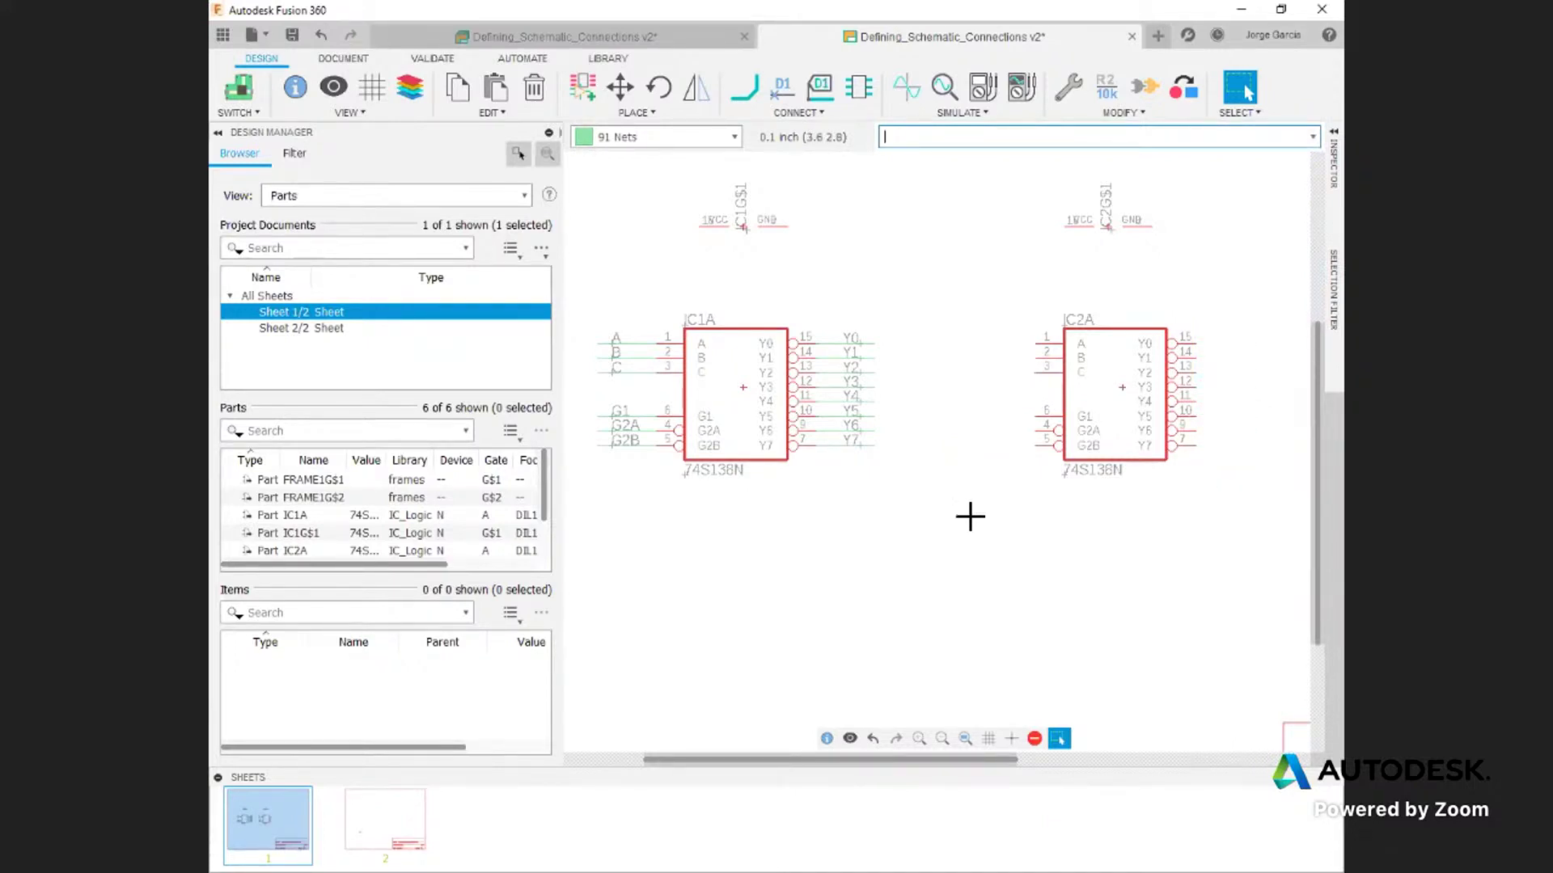
Step: Break out all pins of IC2A using the unique part, gate and pin naming option
{"action": "right_click", "coordinate": [1125, 396]}
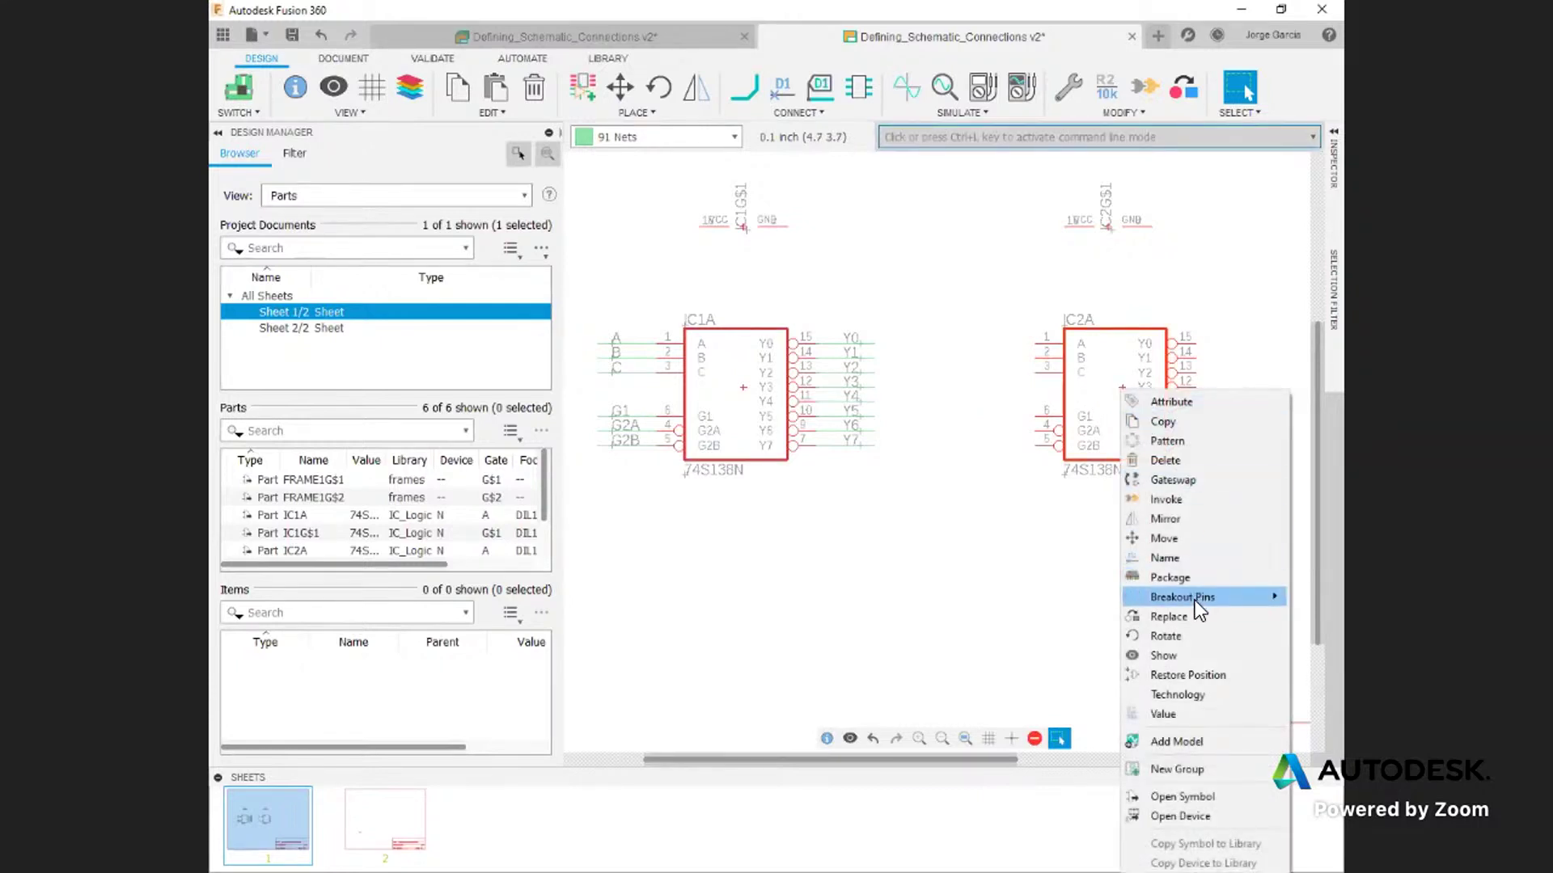
{"action": "mouse_move", "coordinate": [1195, 600]}
{"action": "mouse_move", "coordinate": [1075, 623]}
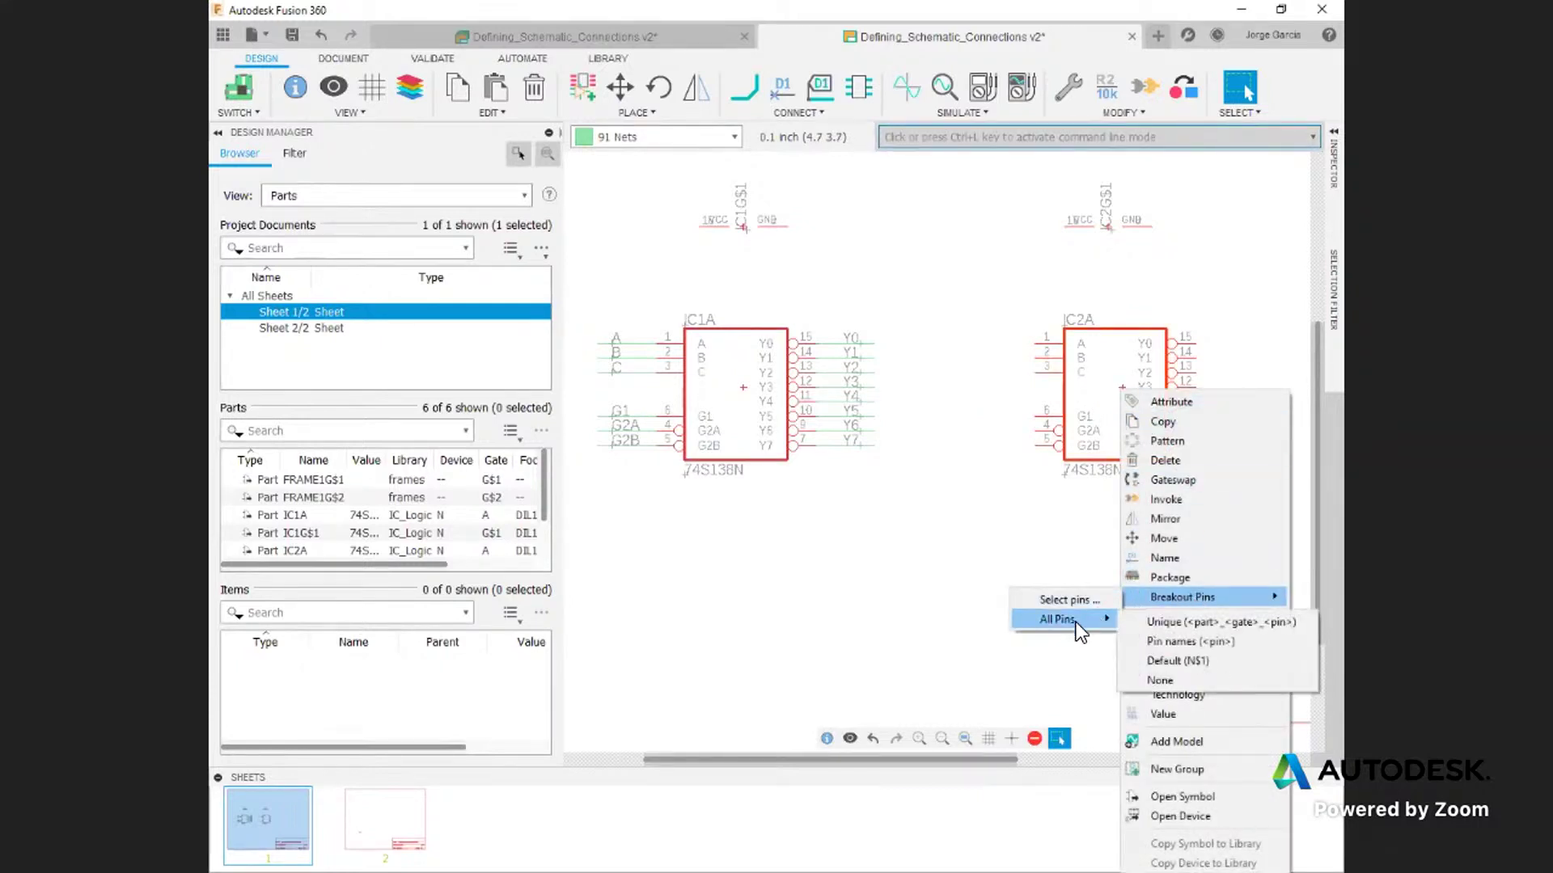
{"action": "left_click", "coordinate": [1192, 622]}
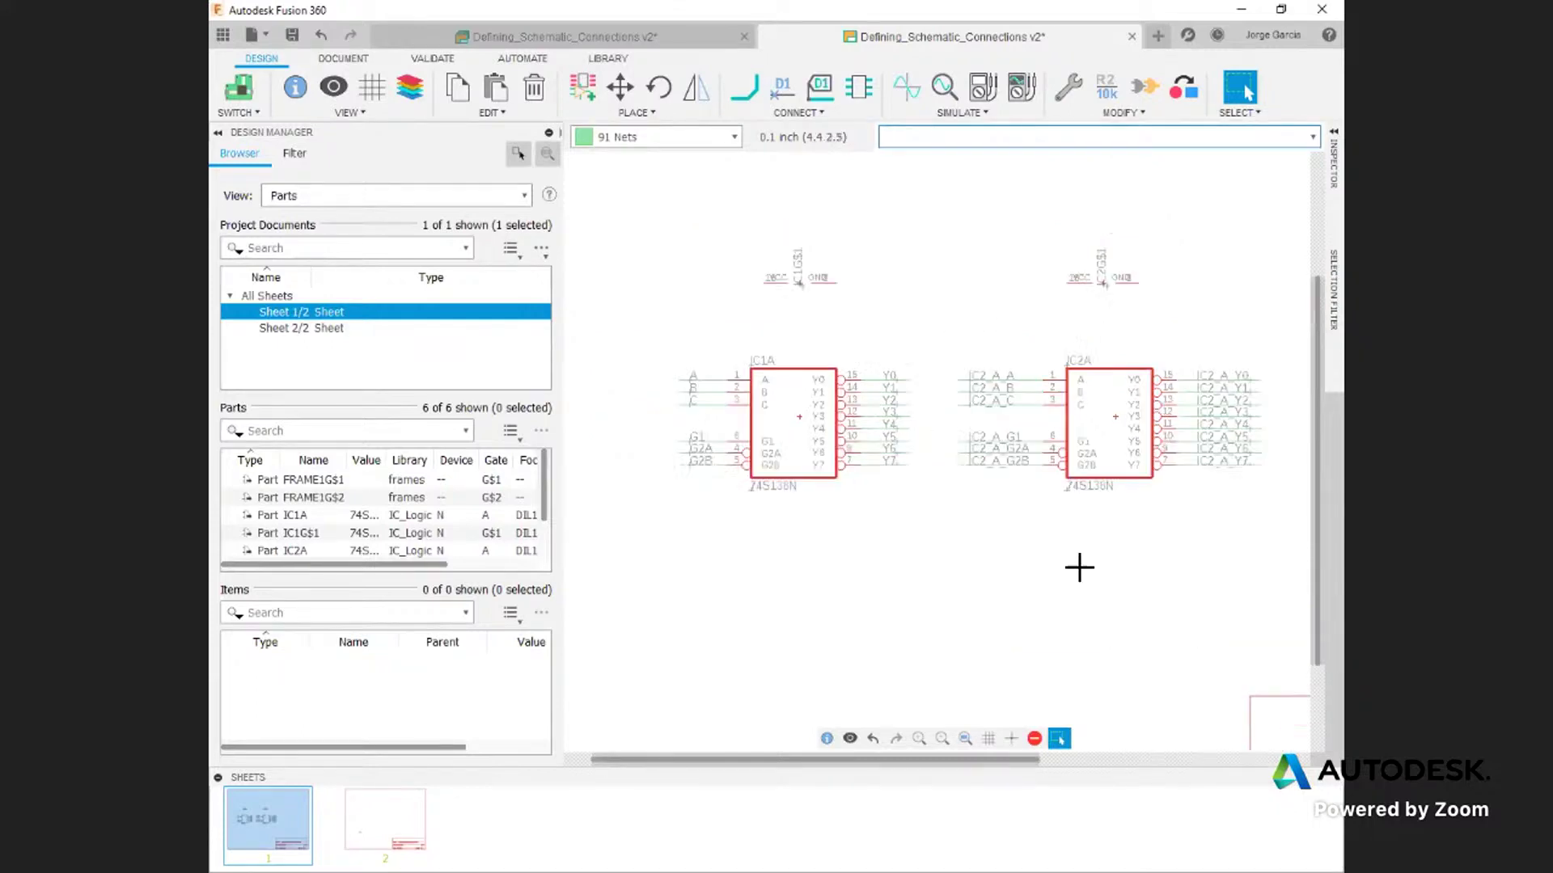
{"action": "scroll", "coordinate": [1263, 391], "scroll_direction": "up", "scroll_amount": 2}
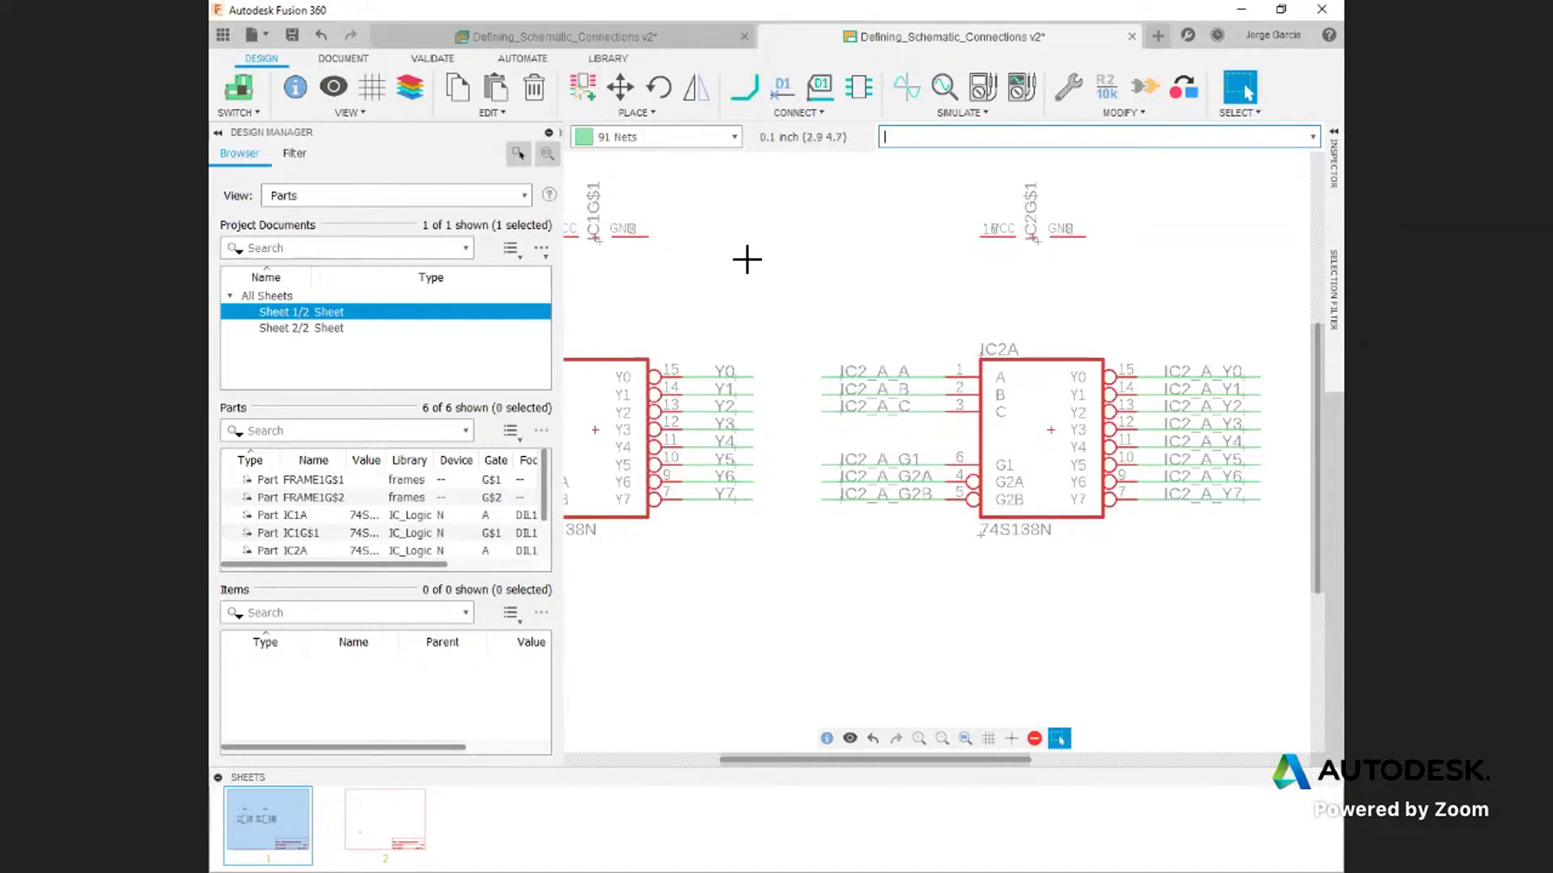
{"action": "middle_click_drag", "start_coordinate": [789, 260], "coordinate": [898, 279]}
{"action": "scroll", "coordinate": [898, 279], "scroll_direction": "down", "scroll_amount": 1}
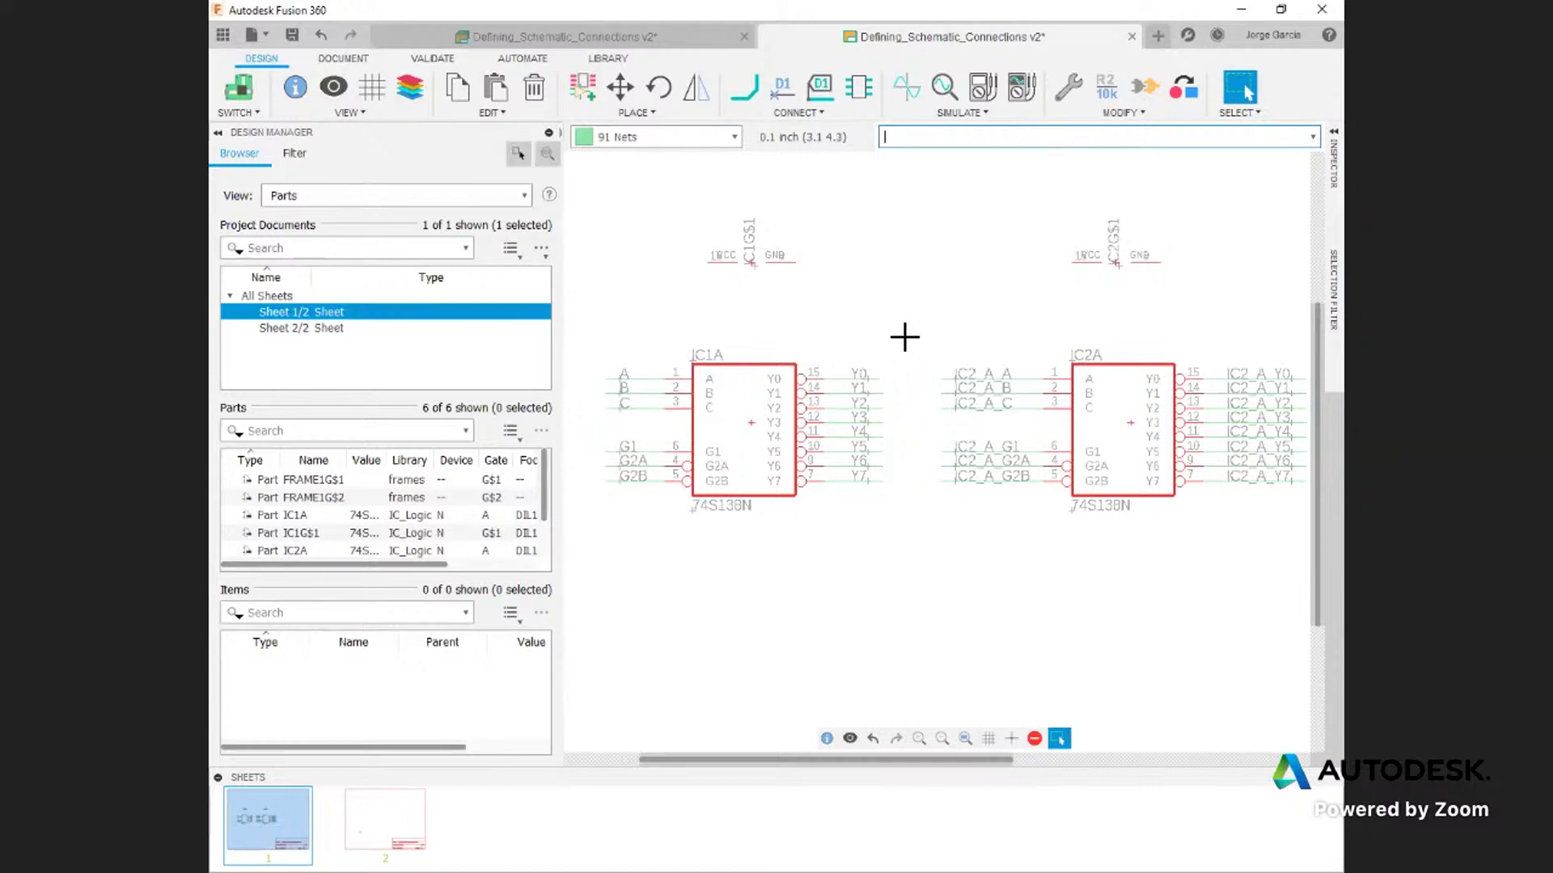
{"action": "middle_click_drag", "start_coordinate": [1019, 310], "coordinate": [914, 313]}
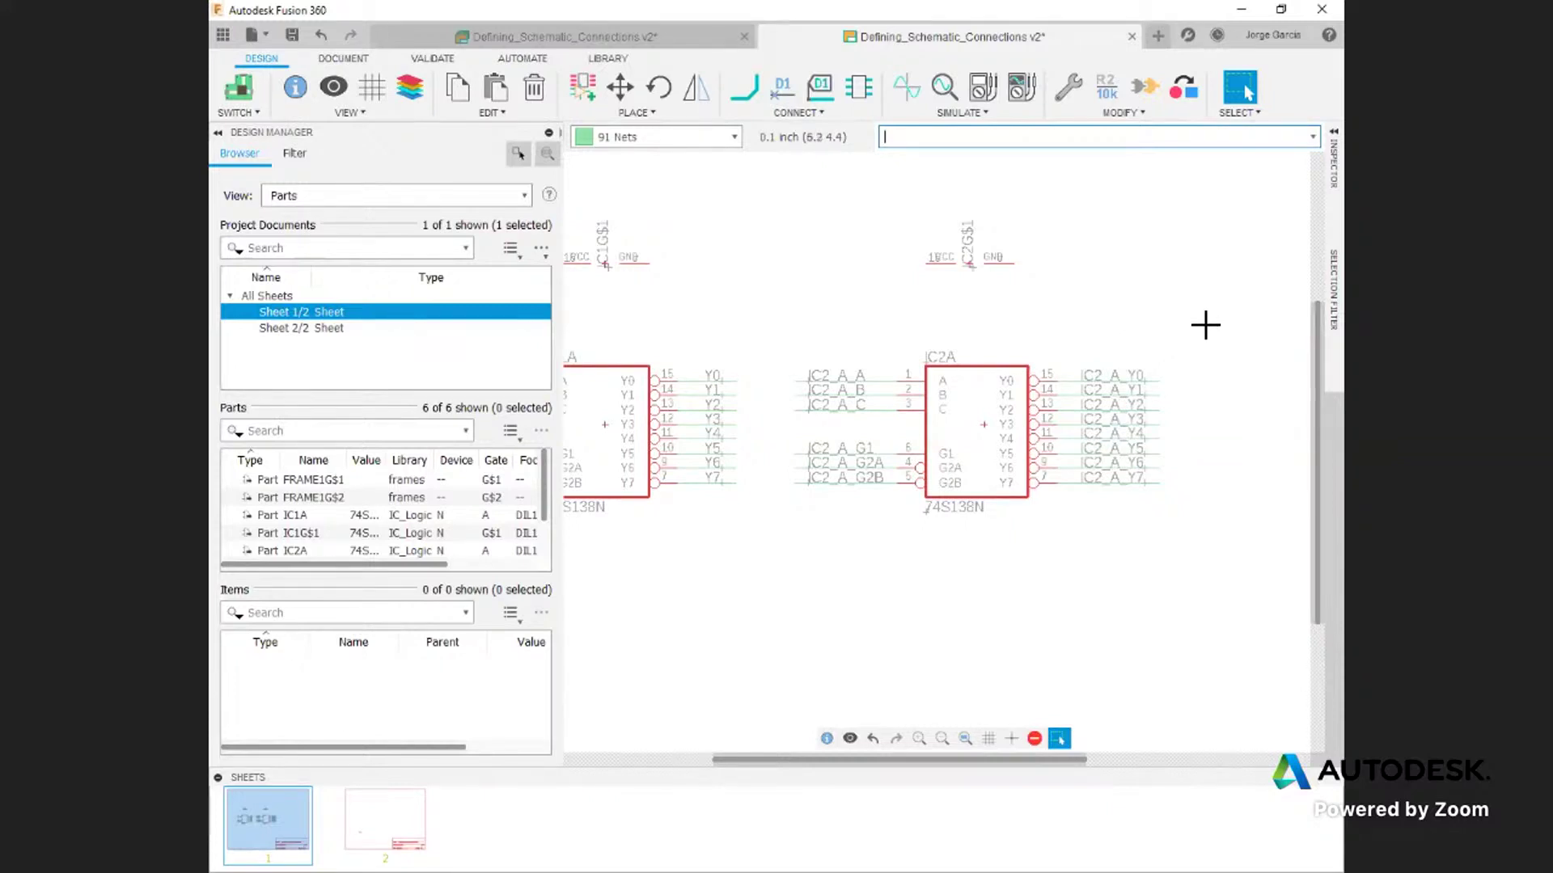
Step: Delete all net breakouts and labels from both sides of IC2A and IC1A
{"action": "left_click_drag", "start_coordinate": [1203, 322], "coordinate": [1066, 587]}
{"action": "key", "text": "Delete"}
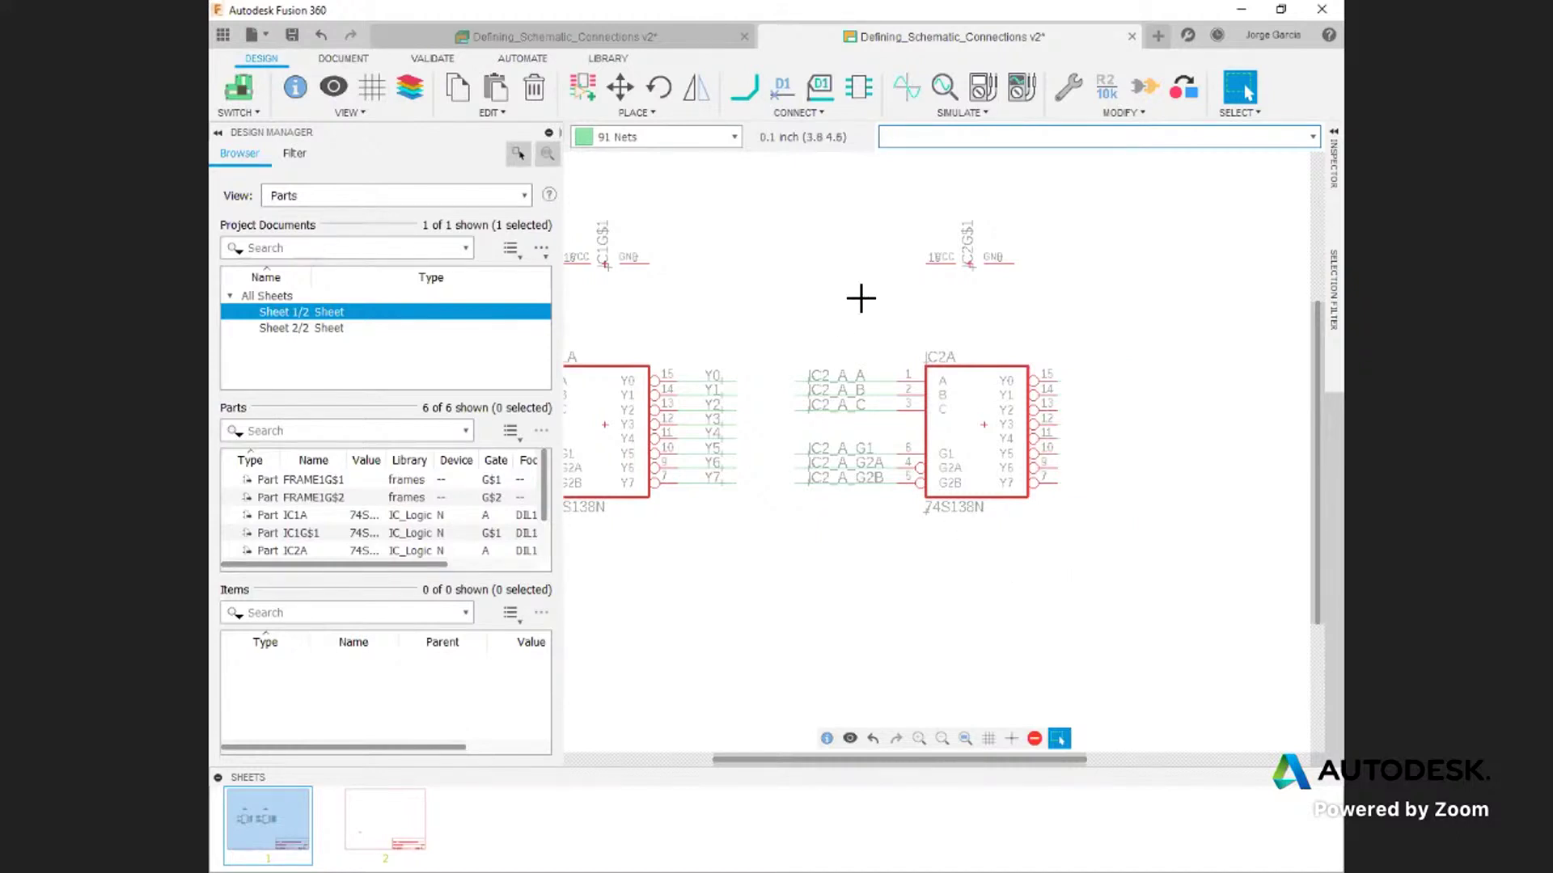
{"action": "left_click_drag", "start_coordinate": [873, 303], "coordinate": [790, 540]}
{"action": "key", "text": "Delete"}
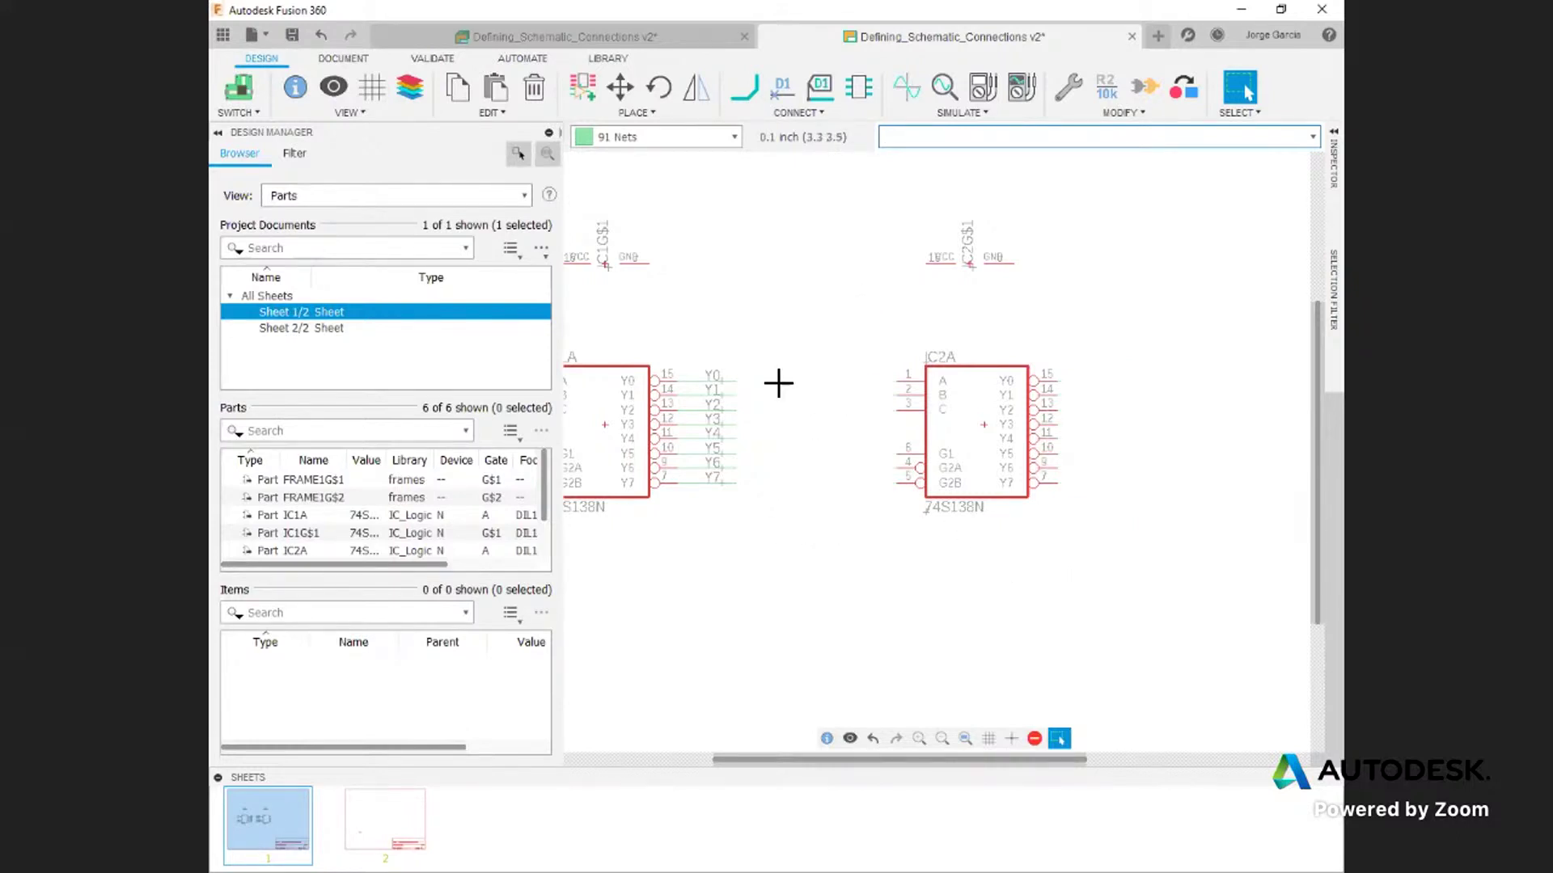
{"action": "middle_click_drag", "start_coordinate": [777, 380], "coordinate": [991, 324]}
{"action": "left_click_drag", "start_coordinate": [991, 325], "coordinate": [914, 550]}
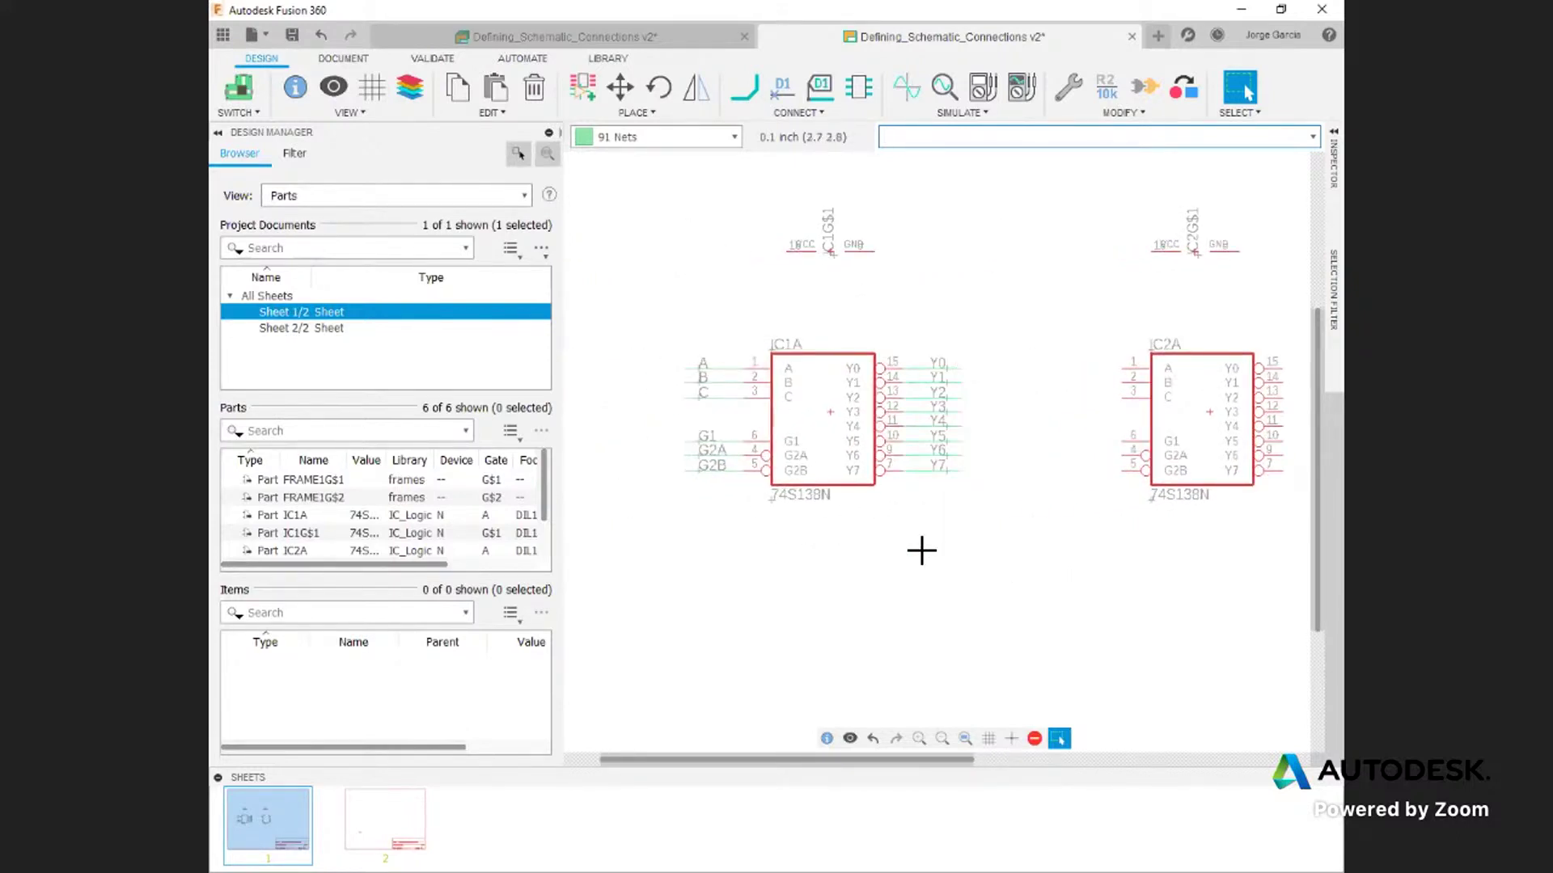
{"action": "key", "text": "Delete"}
{"action": "left_click_drag", "start_coordinate": [719, 307], "coordinate": [678, 512]}
{"action": "key", "text": "Delete"}
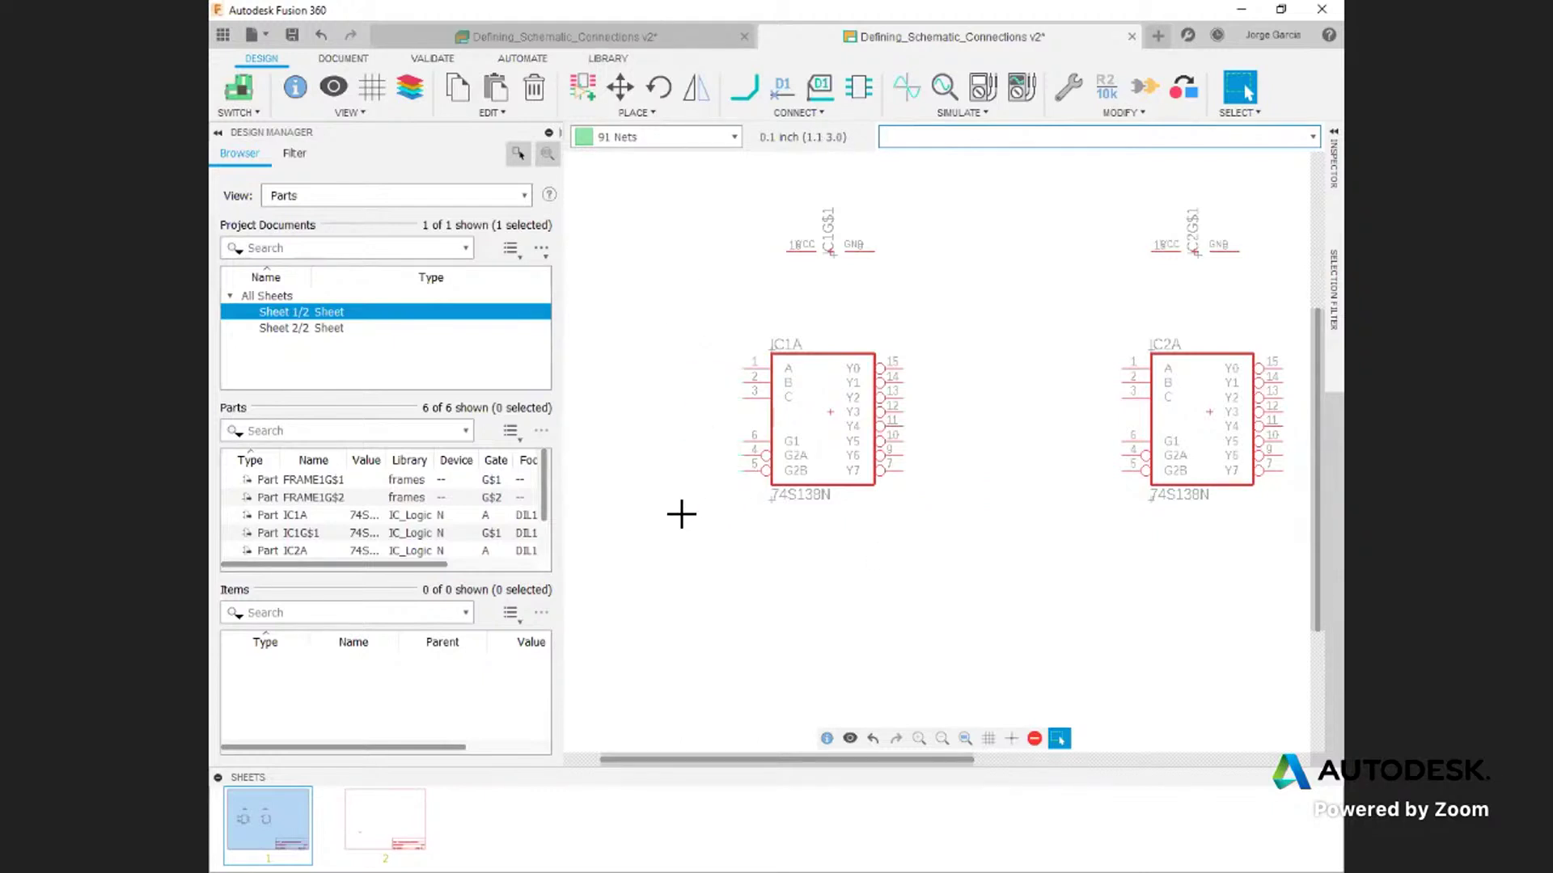
Step: Draw a U-shaped bus from beside IC1A's outputs, below IC2A, and up beside IC2A's outputs, with 1.7 inch vertical segments
{"action": "left_click", "coordinate": [813, 110]}
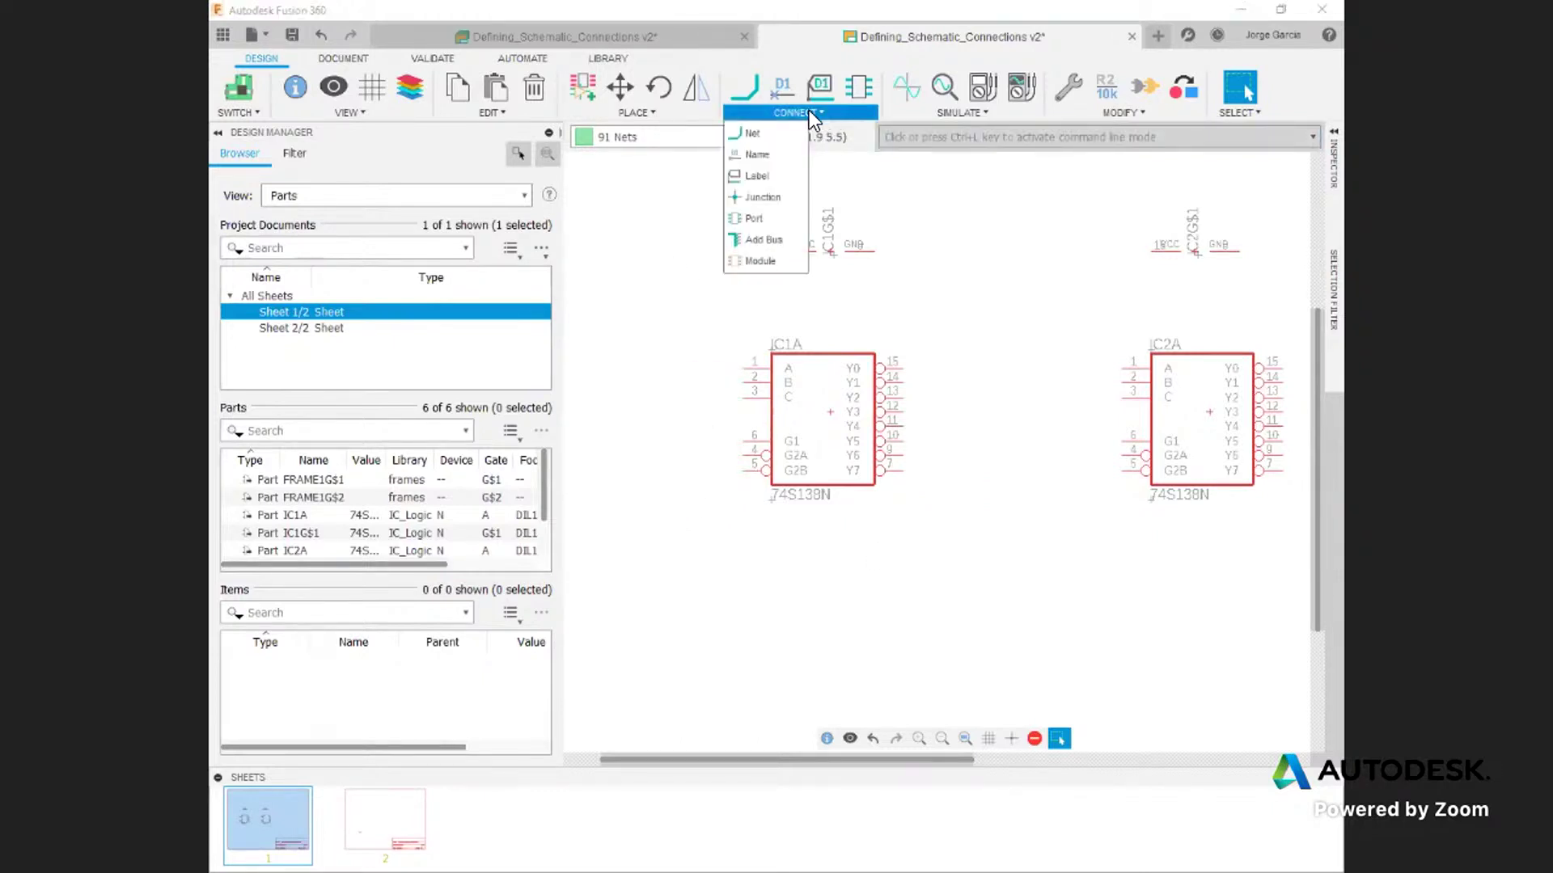
{"action": "left_click", "coordinate": [760, 241]}
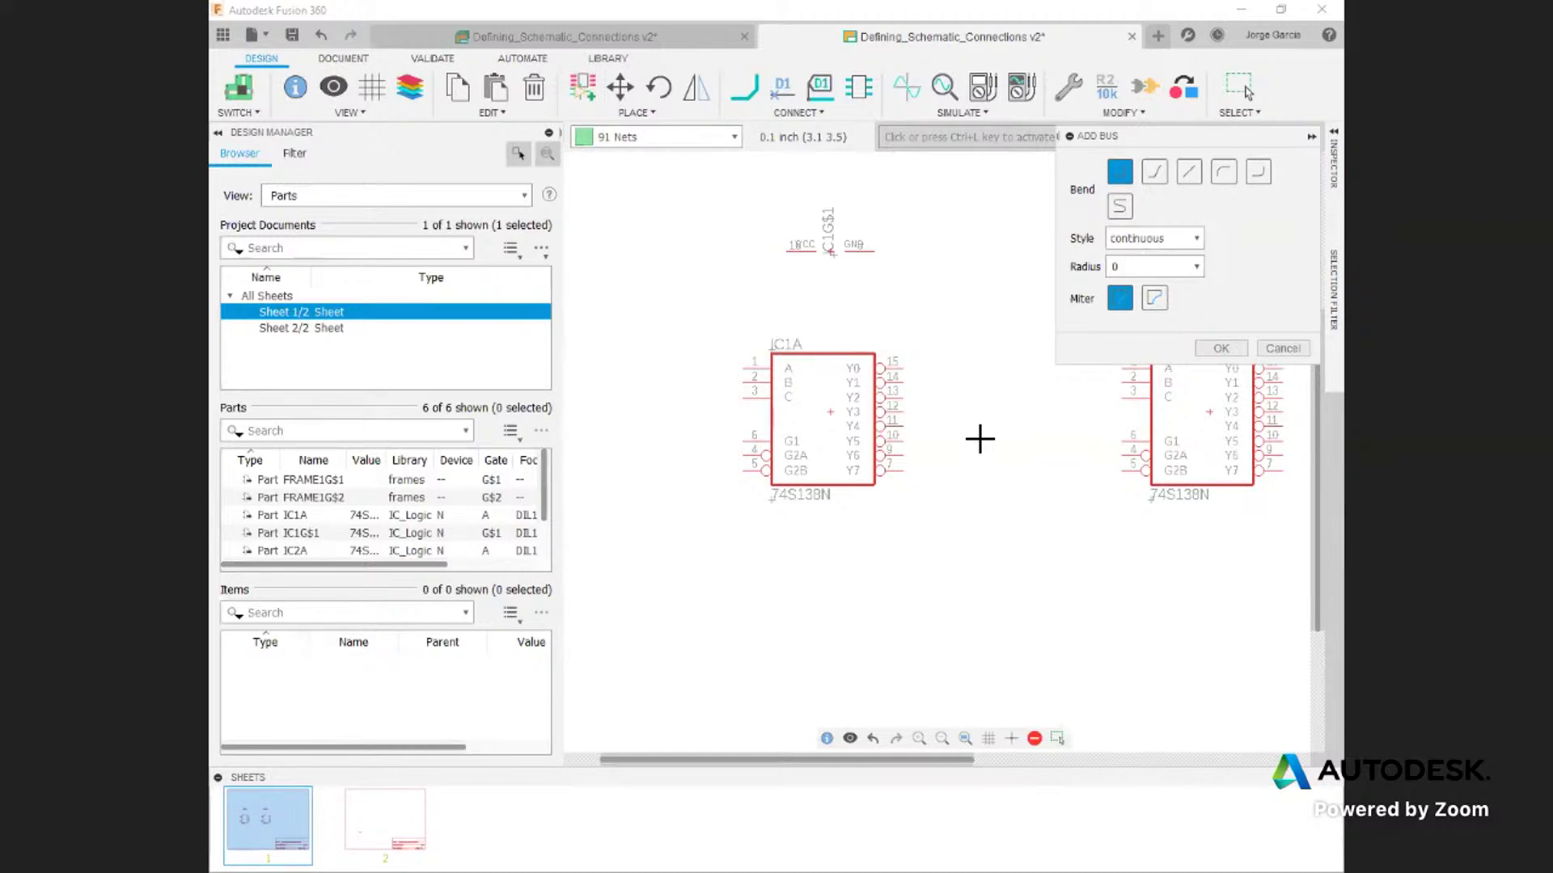
{"action": "left_click", "coordinate": [941, 369]}
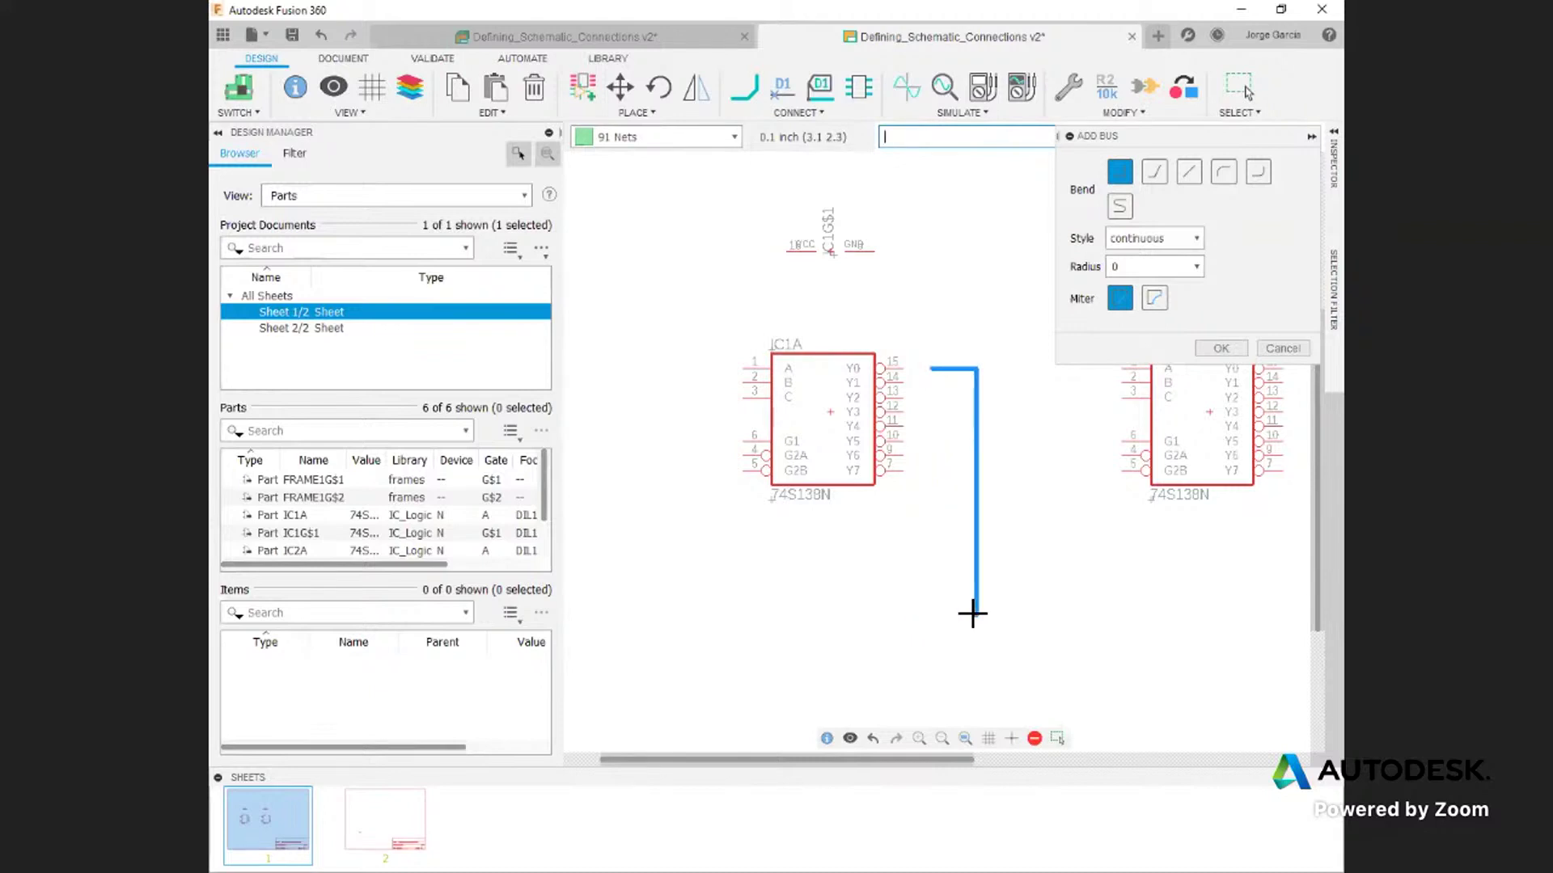
{"action": "scroll", "coordinate": [1070, 616], "scroll_direction": "down", "scroll_amount": 3}
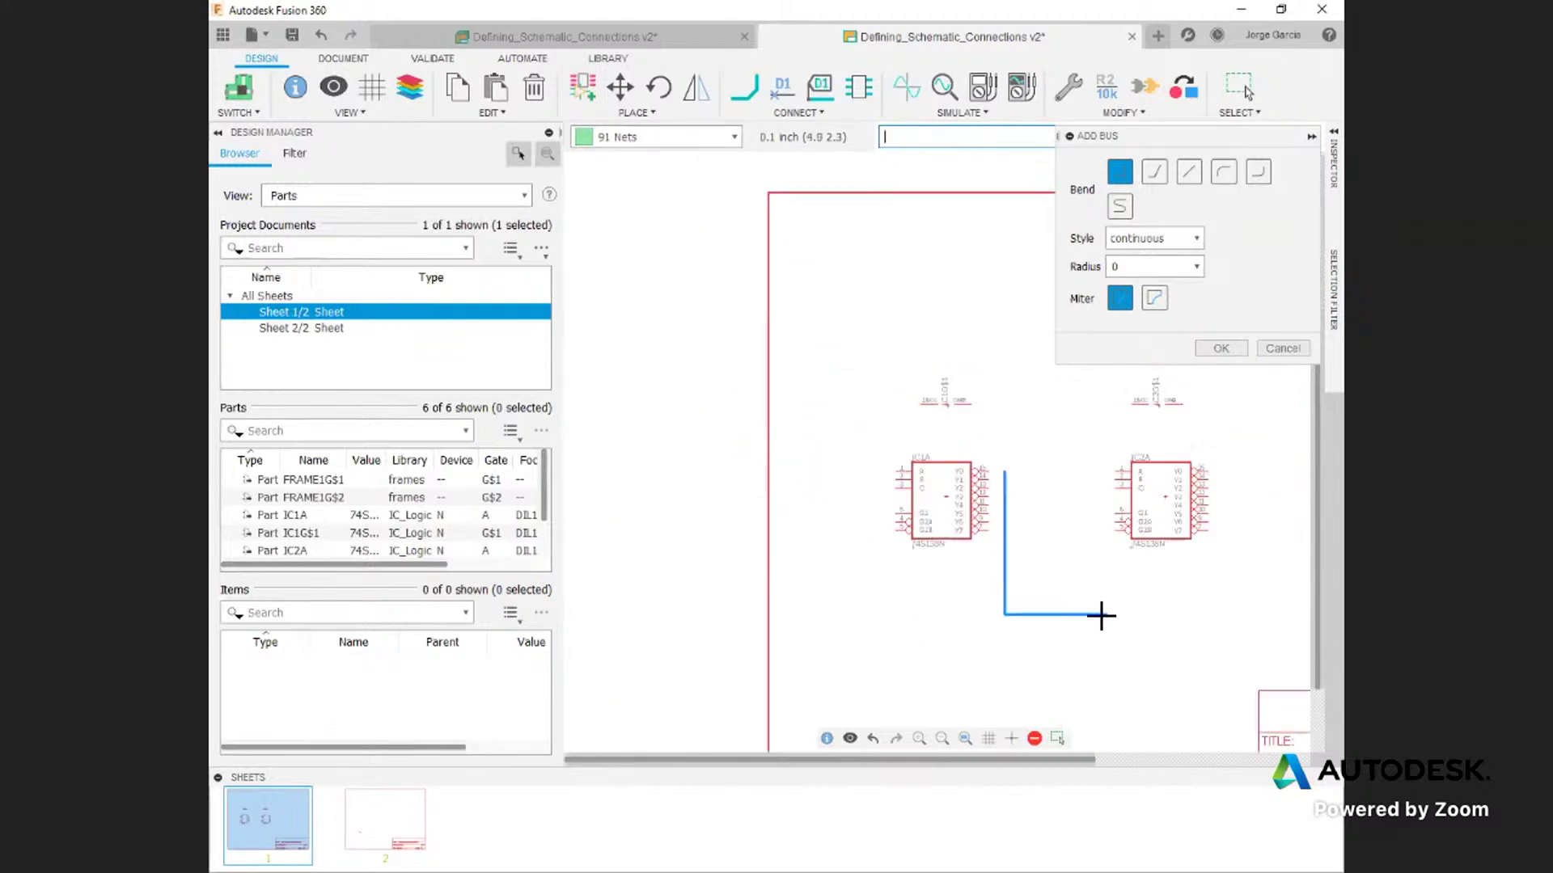
{"action": "left_click", "coordinate": [1232, 616]}
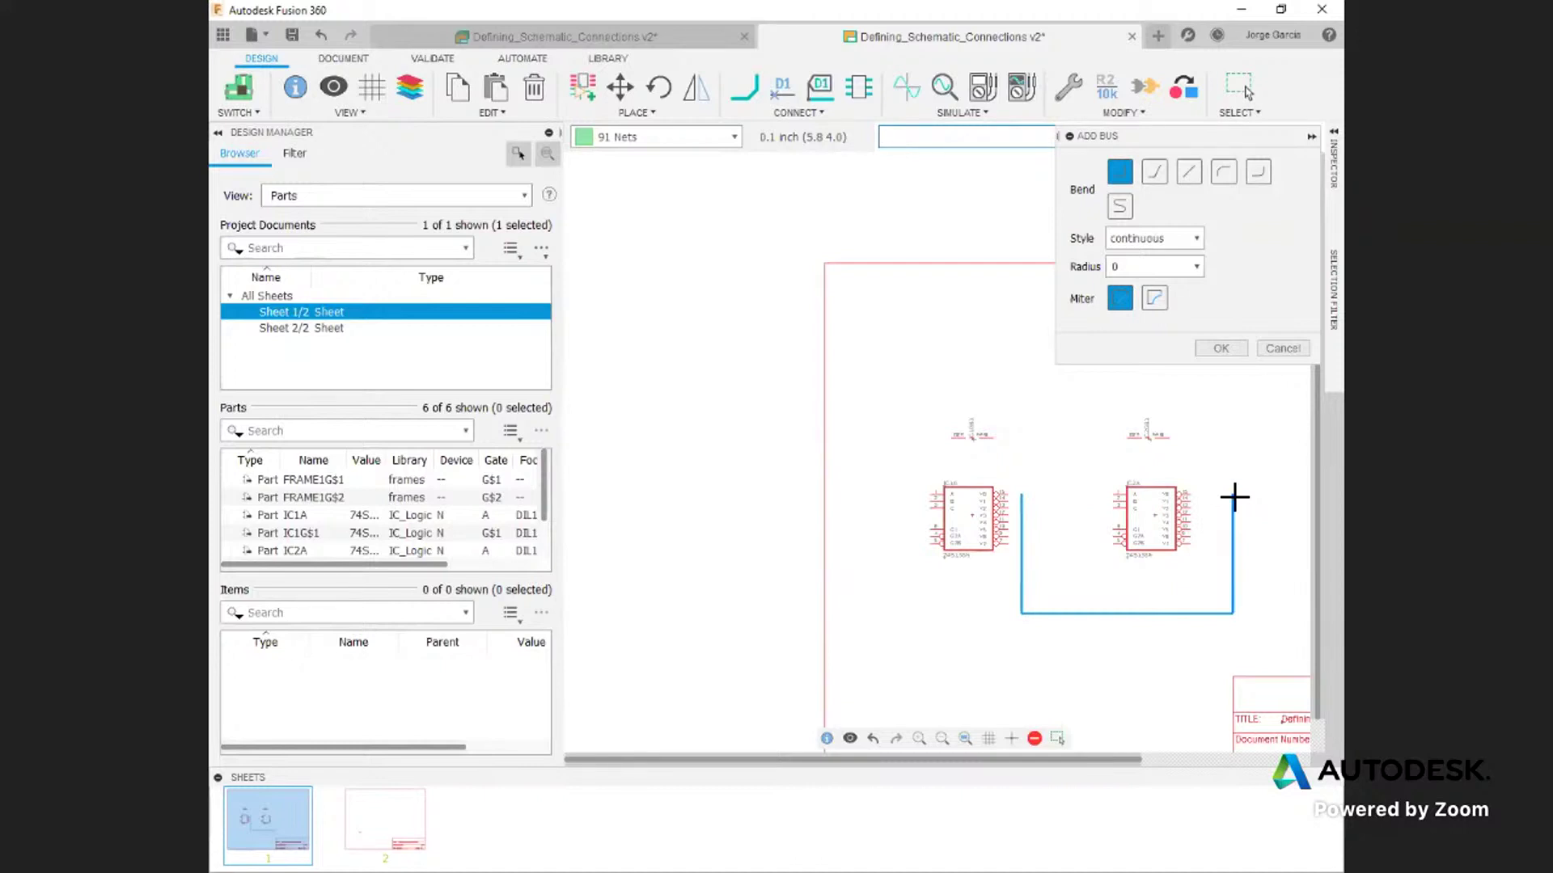
{"action": "double_click", "coordinate": [1234, 497]}
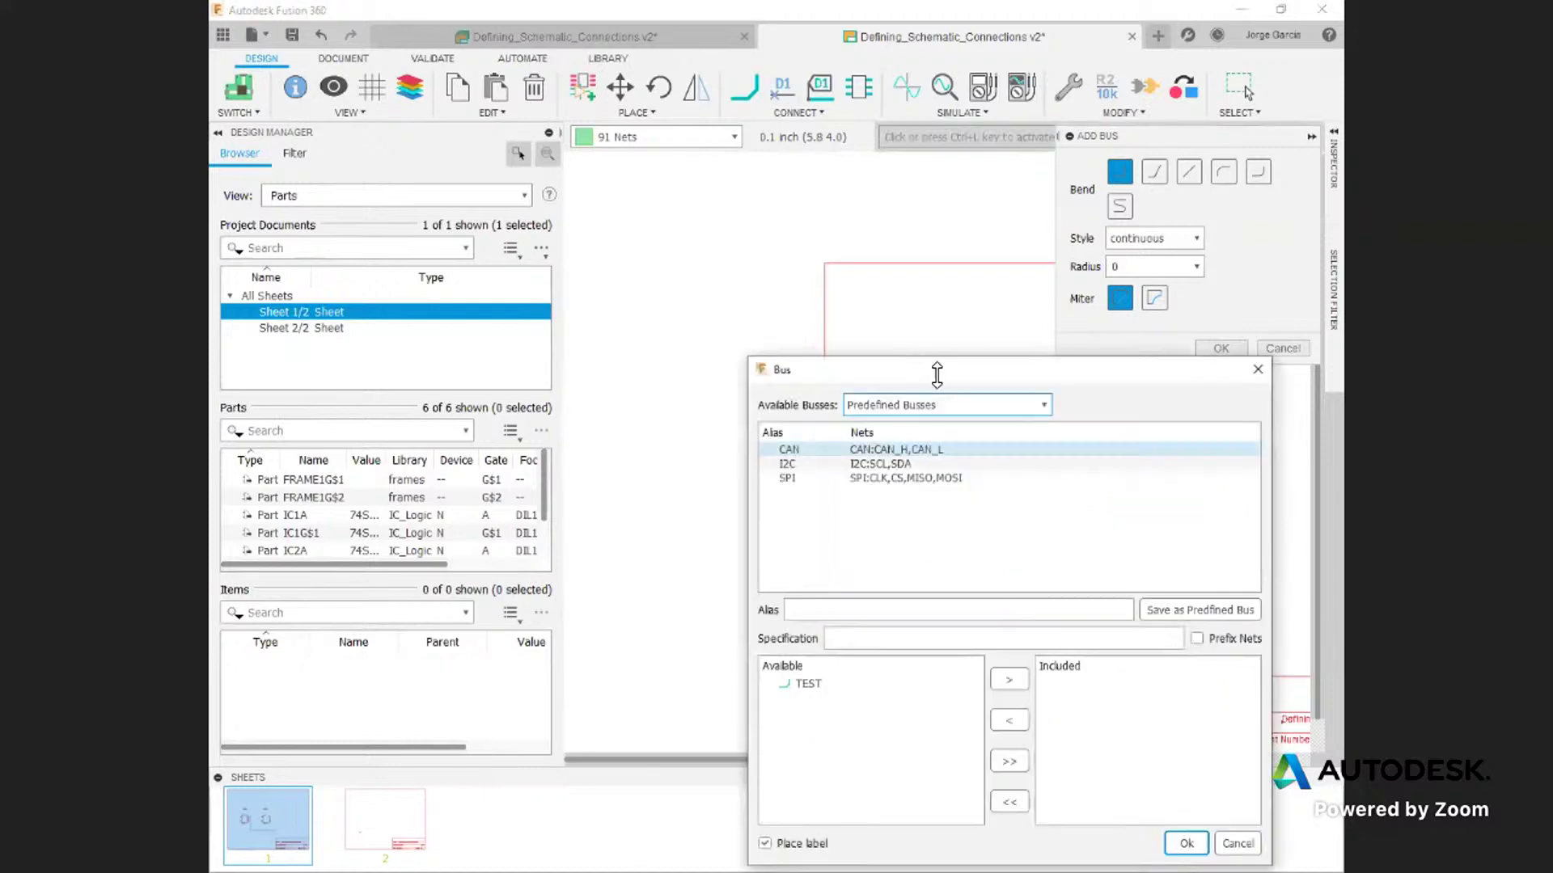
Step: Examine the predefined bus definitions, loading the I2C alias with its SCL and SDA nets, and cancel without assigning one
{"action": "left_click_drag", "start_coordinate": [909, 365], "coordinate": [692, 196]}
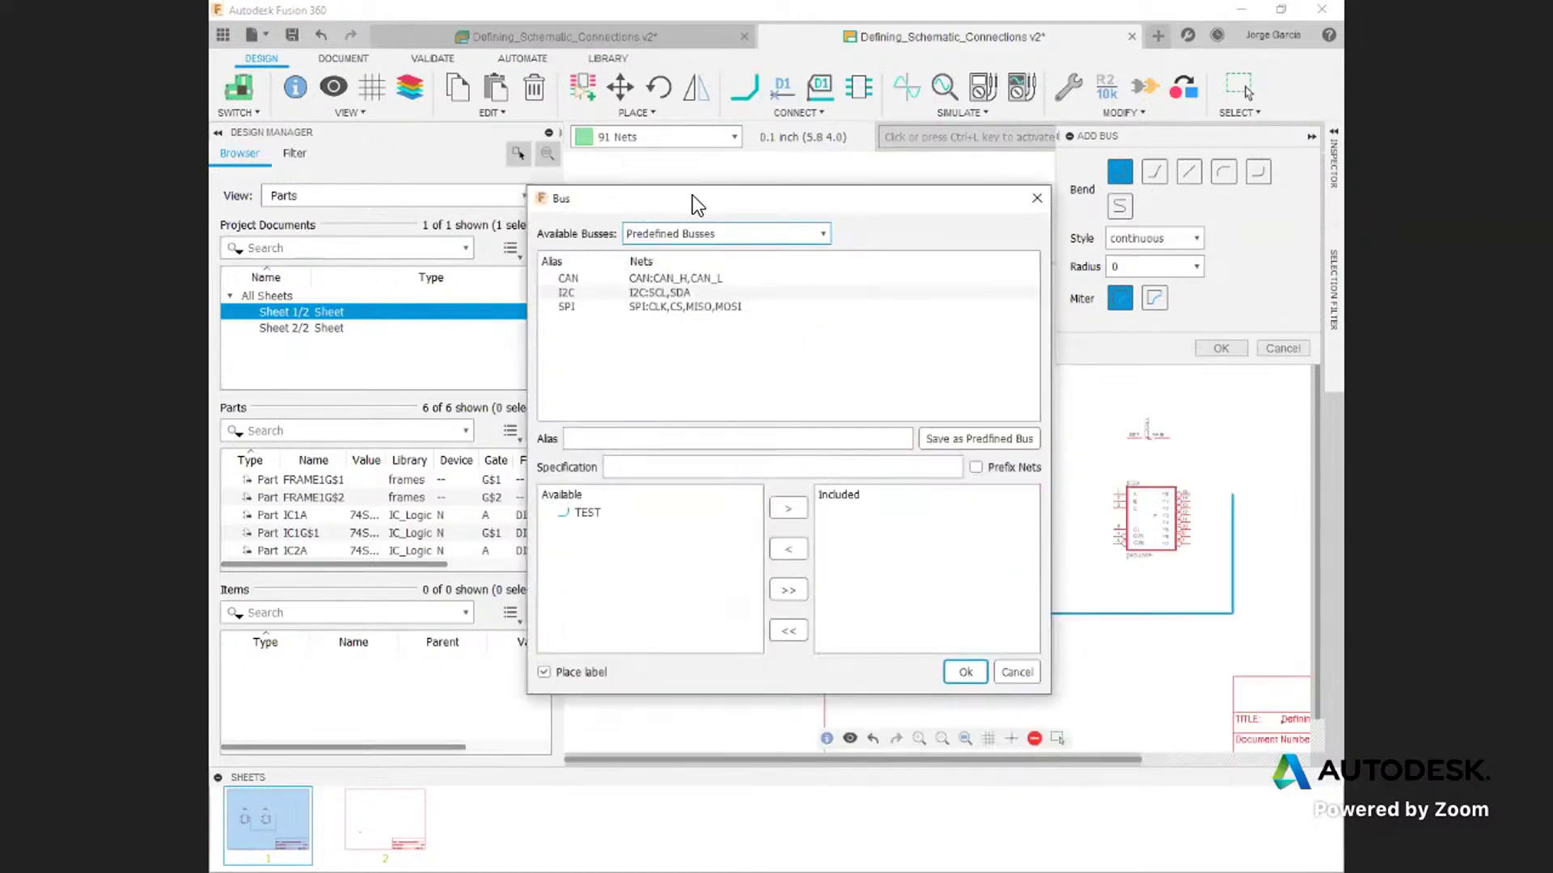
{"action": "left_click", "coordinate": [778, 307]}
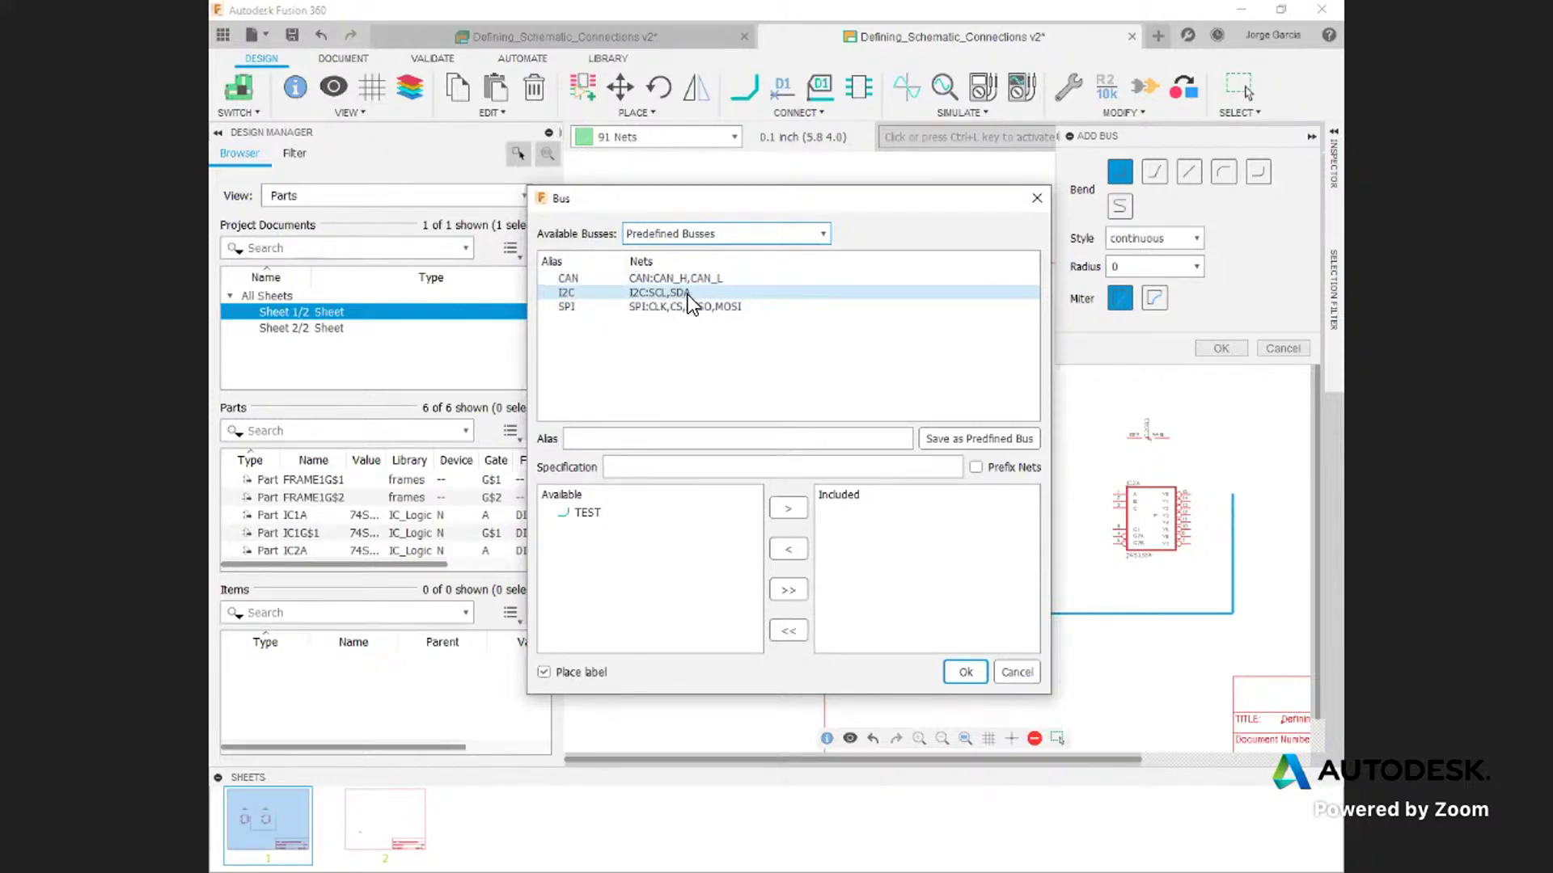
{"action": "left_click", "coordinate": [558, 292]}
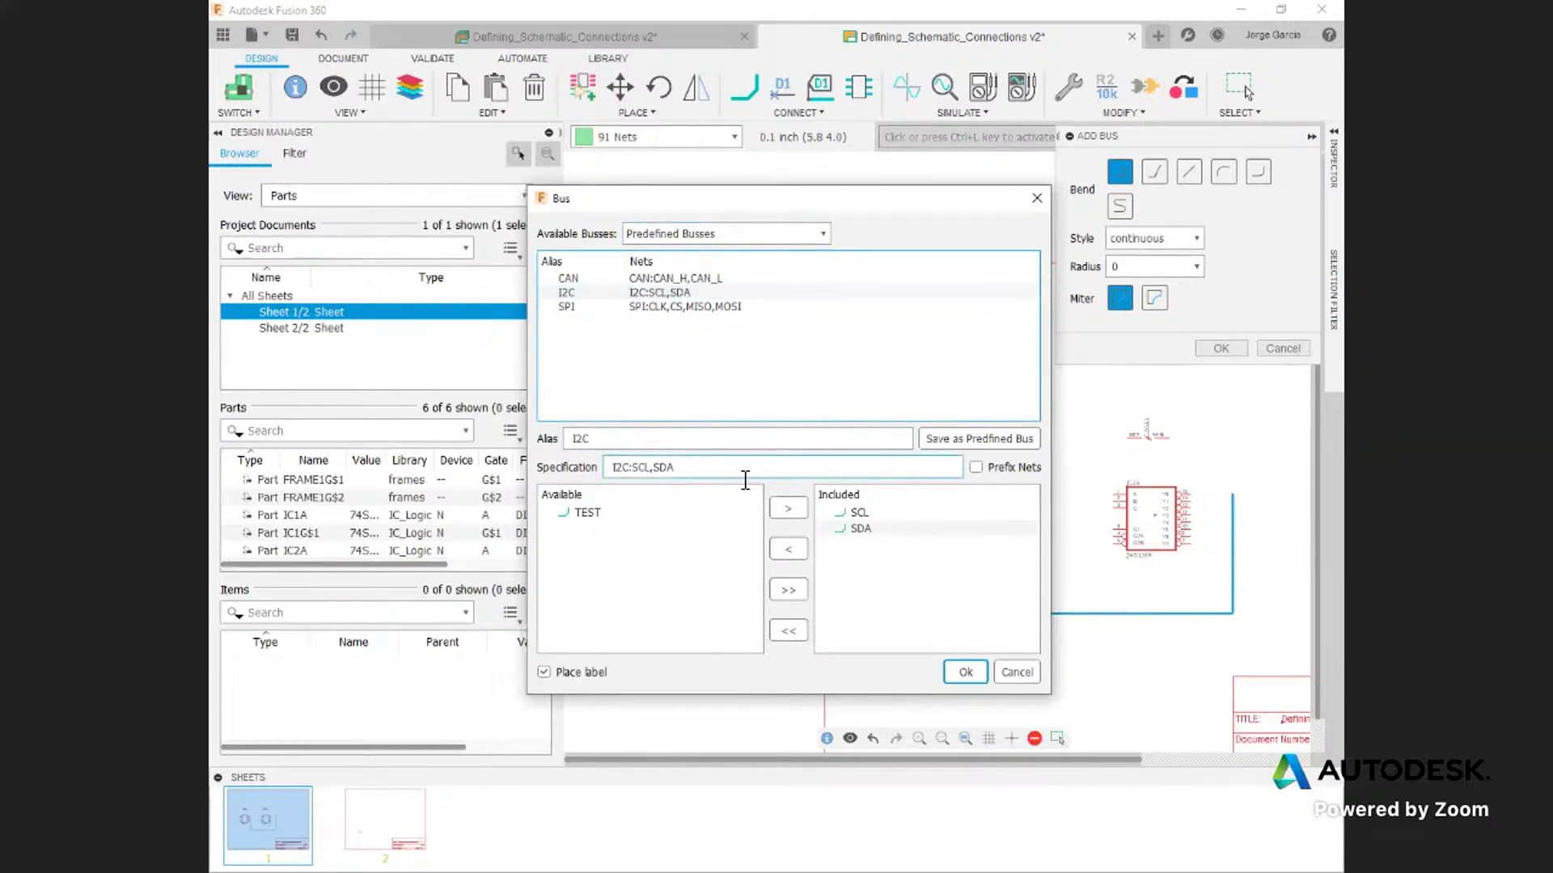
{"action": "mouse_move", "coordinate": [745, 481]}
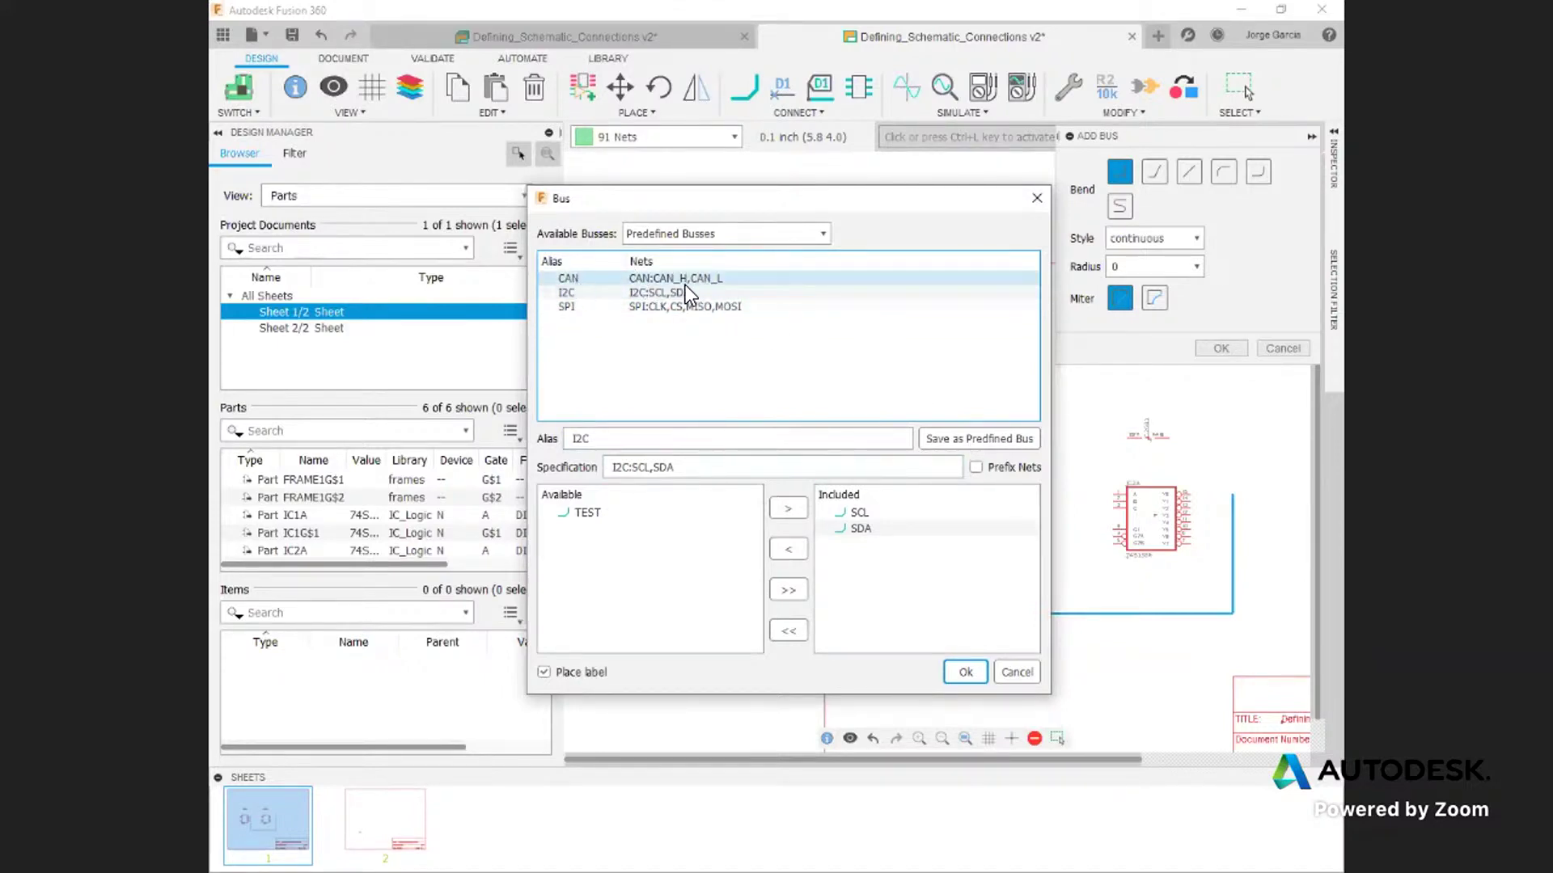
{"action": "left_click", "coordinate": [1016, 672]}
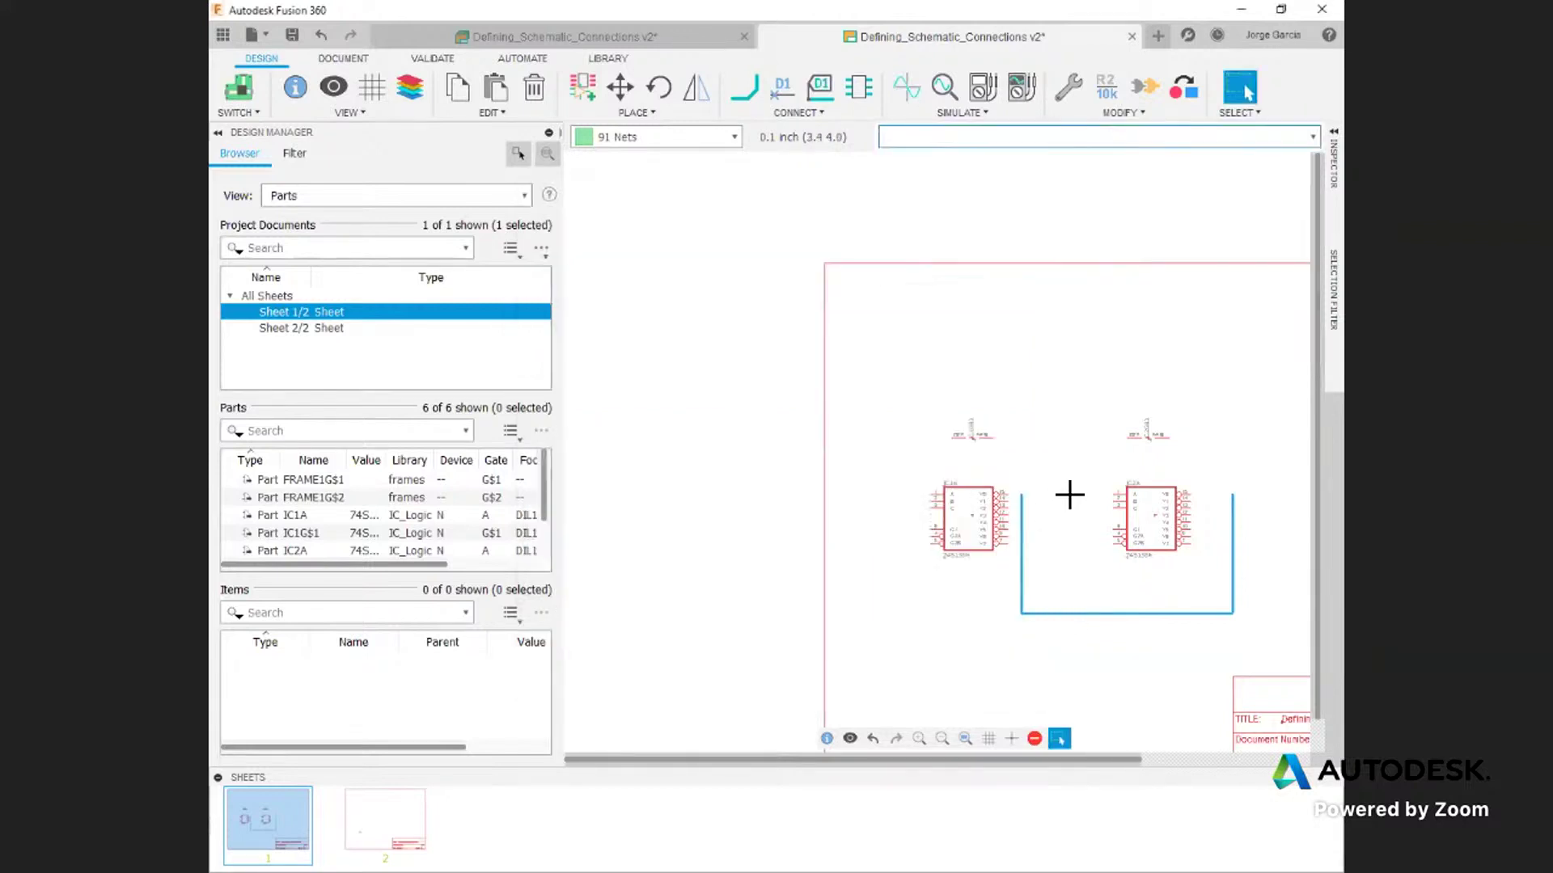
Step: Inspect the vertical bus segment beside IC2A's outputs and set its width to 0.008 inch
{"action": "middle_click_drag", "start_coordinate": [1068, 495], "coordinate": [851, 426]}
{"action": "scroll", "coordinate": [987, 443], "scroll_direction": "up", "scroll_amount": 3}
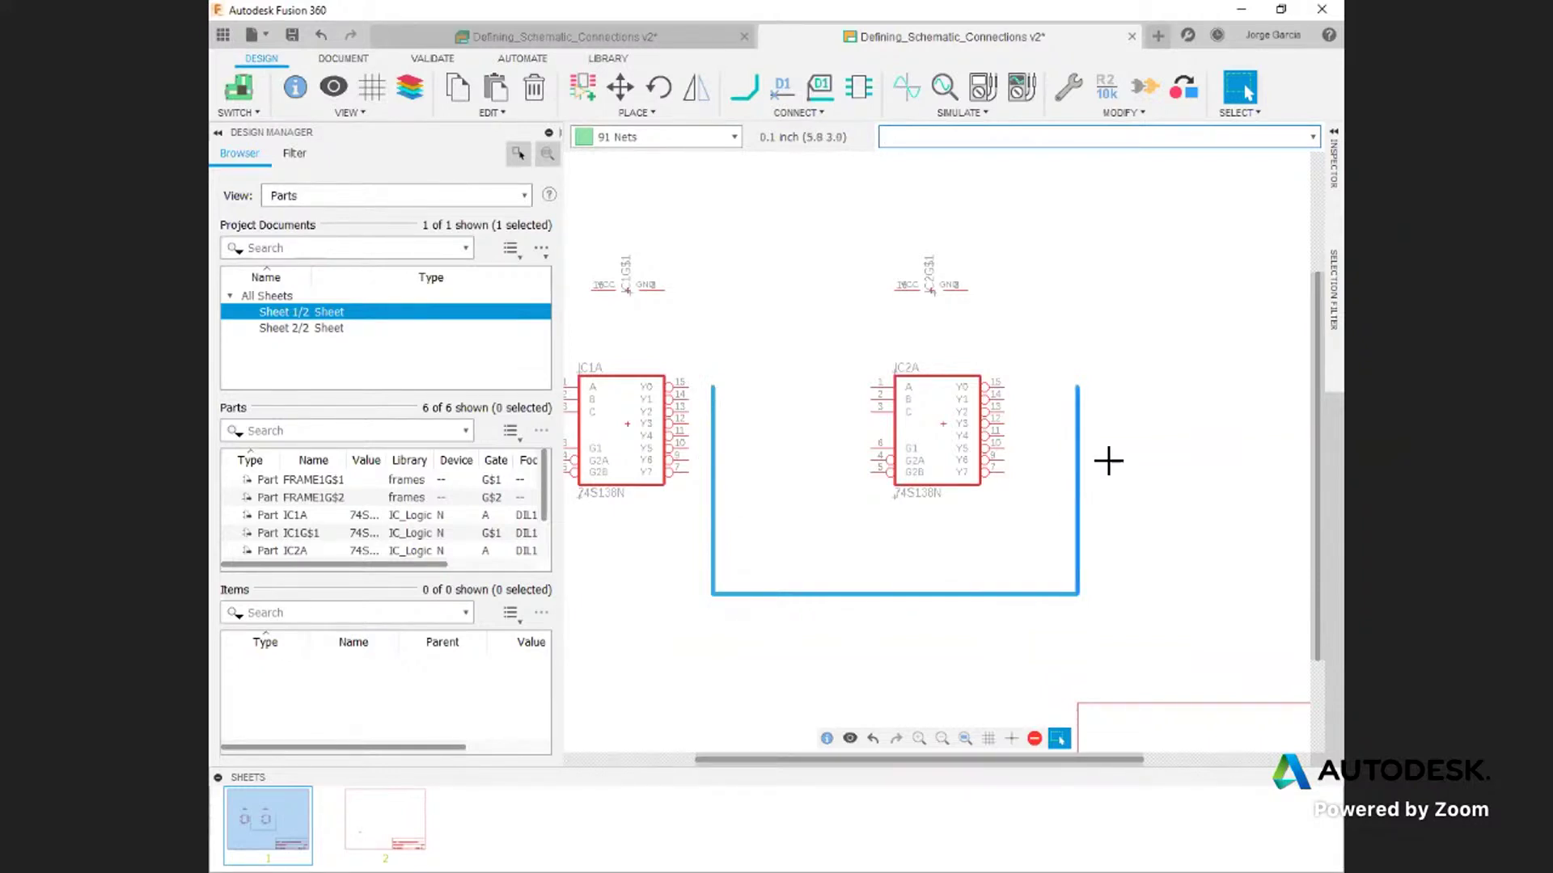
{"action": "left_click", "coordinate": [1331, 150]}
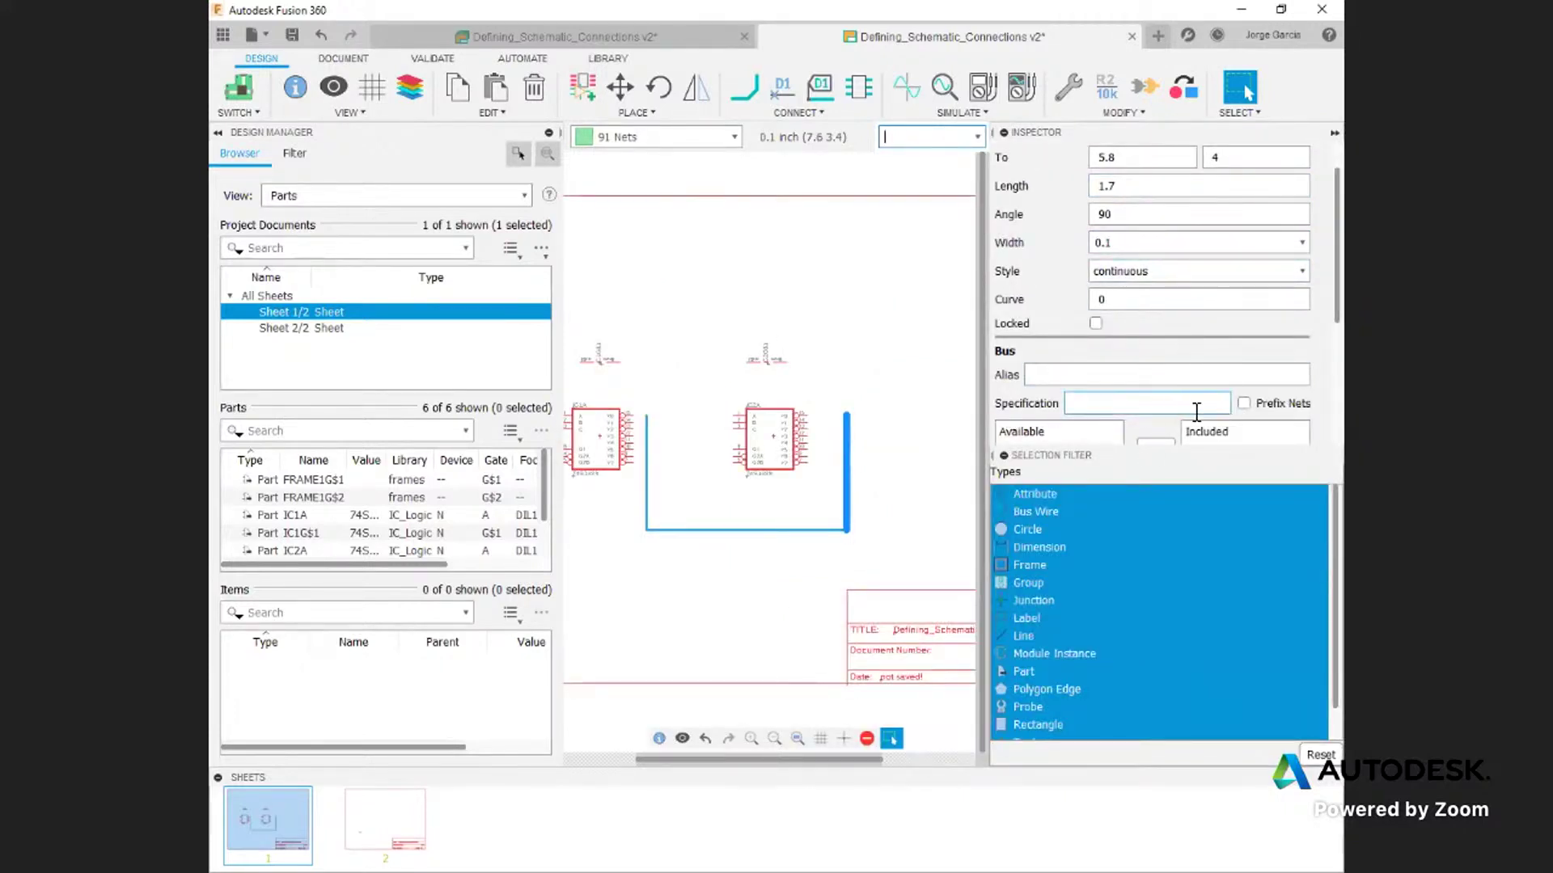
{"action": "left_click", "coordinate": [1335, 133]}
{"action": "scroll", "coordinate": [1053, 485], "scroll_direction": "up", "scroll_amount": 3}
{"action": "scroll", "coordinate": [1054, 485], "scroll_direction": "down", "scroll_amount": 1}
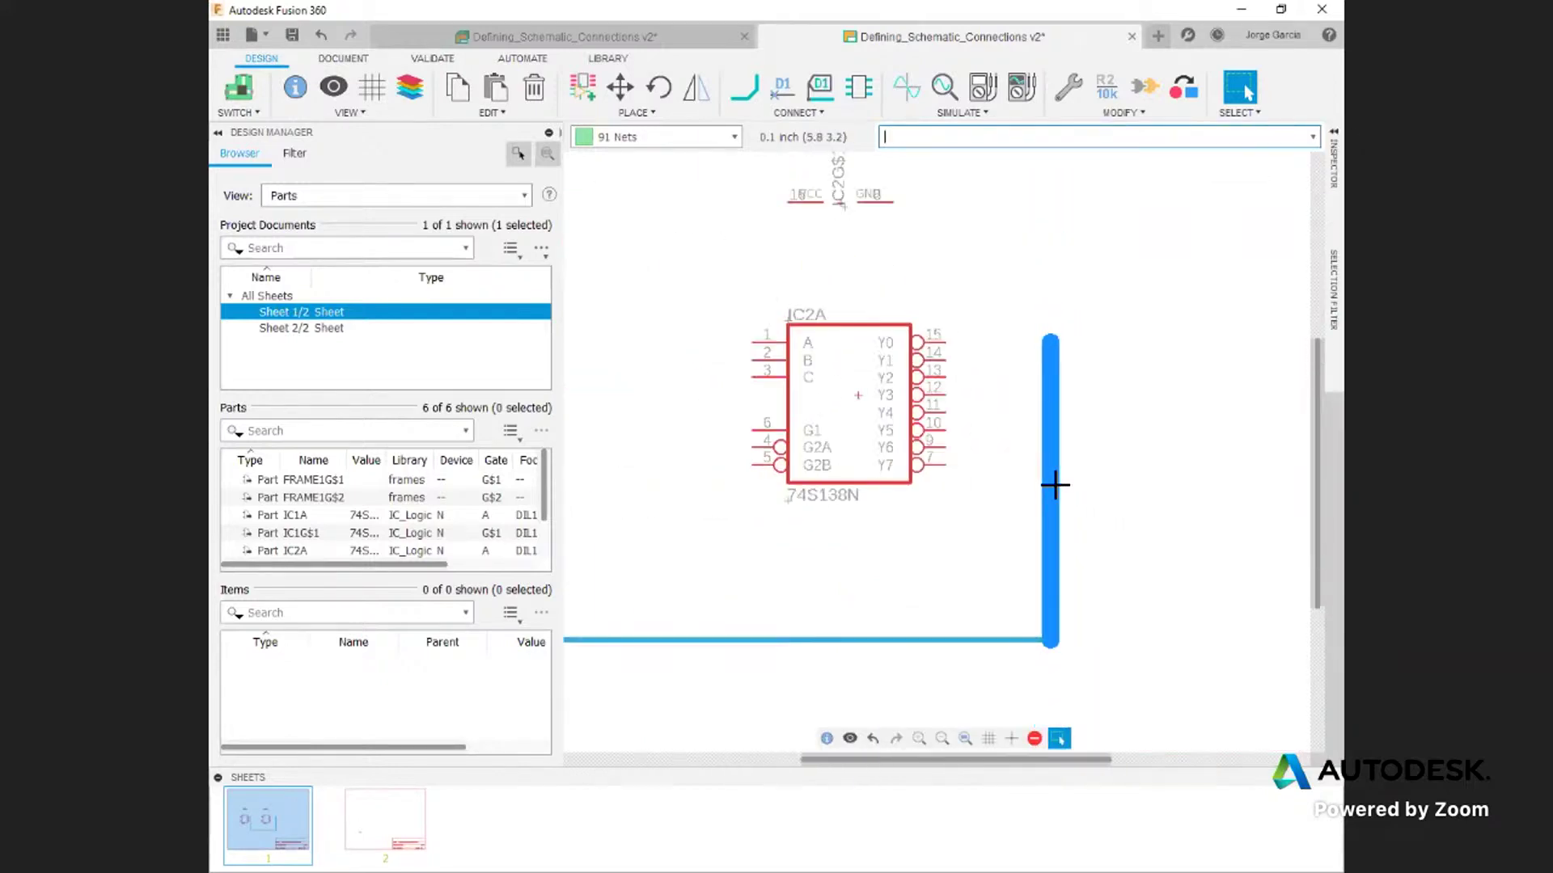
{"action": "left_click", "coordinate": [1333, 133]}
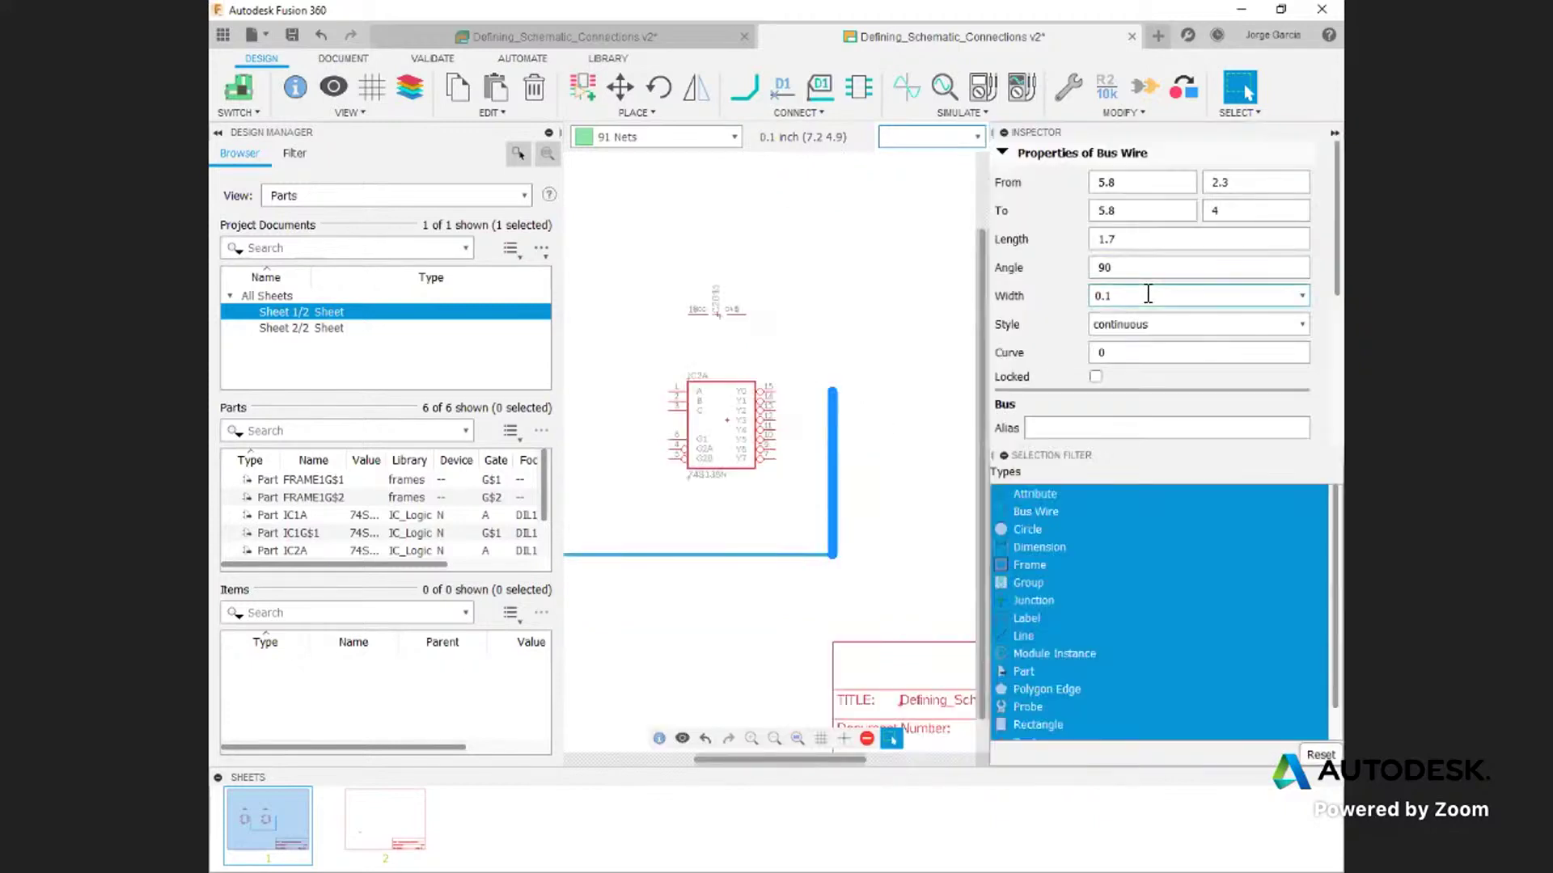
{"action": "left_click", "coordinate": [1302, 295]}
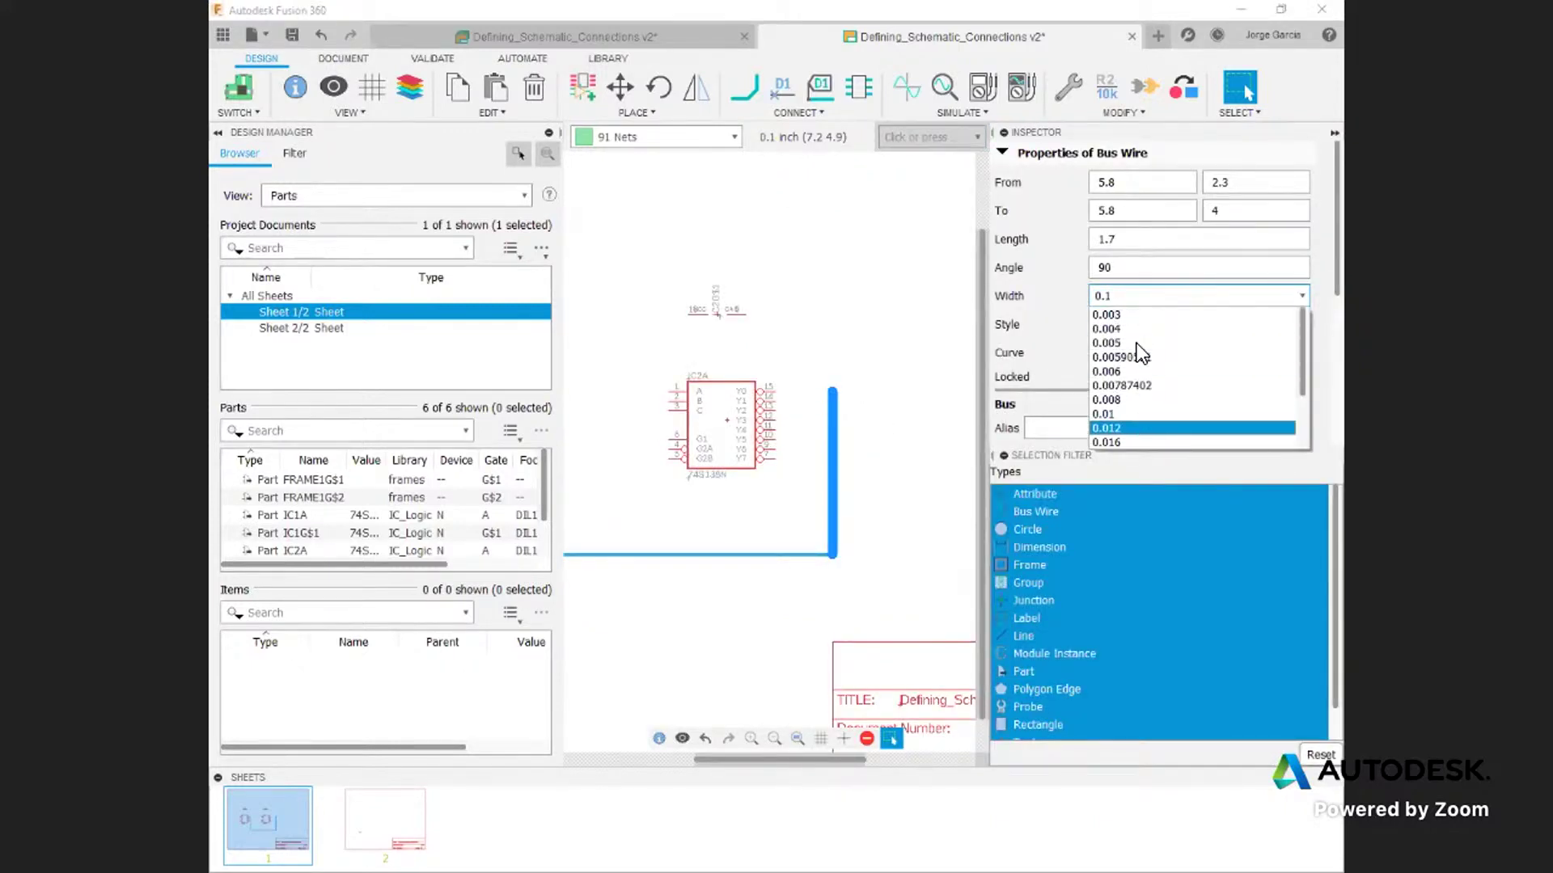
{"action": "left_click", "coordinate": [1122, 397]}
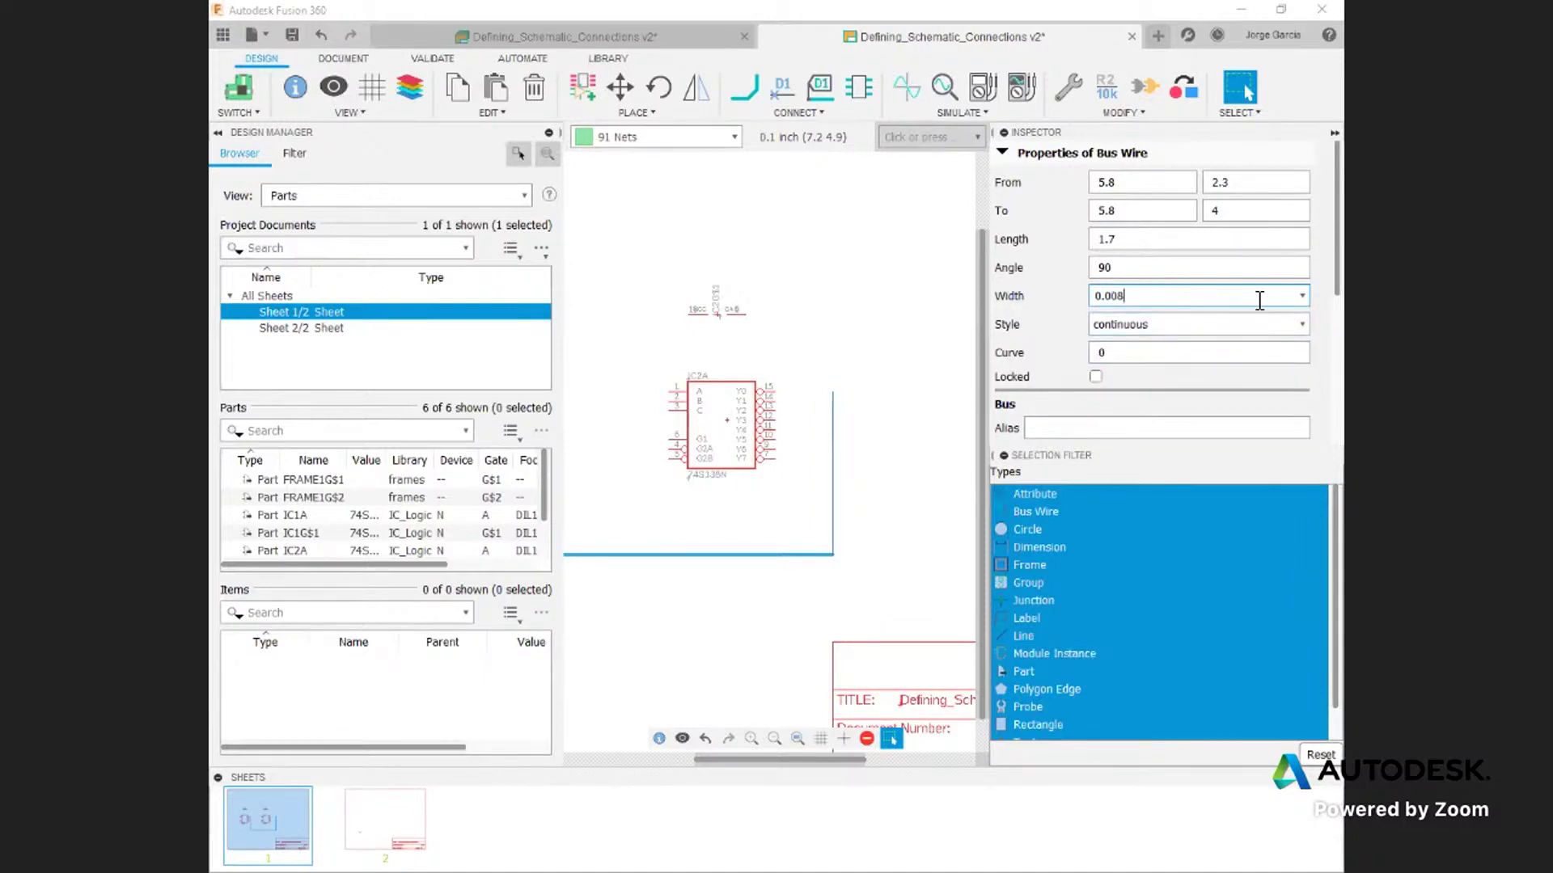
Step: Increase the width of the vertical bus segment beside IC2A to 0.012 and finally 0.016 inch, and close its properties
{"action": "left_click", "coordinate": [1127, 416]}
{"action": "left_click", "coordinate": [1297, 298]}
{"action": "left_click", "coordinate": [1172, 440]}
{"action": "left_click", "coordinate": [1281, 299]}
{"action": "left_click", "coordinate": [1303, 297]}
{"action": "left_click", "coordinate": [1151, 429]}
{"action": "left_click", "coordinate": [839, 453]}
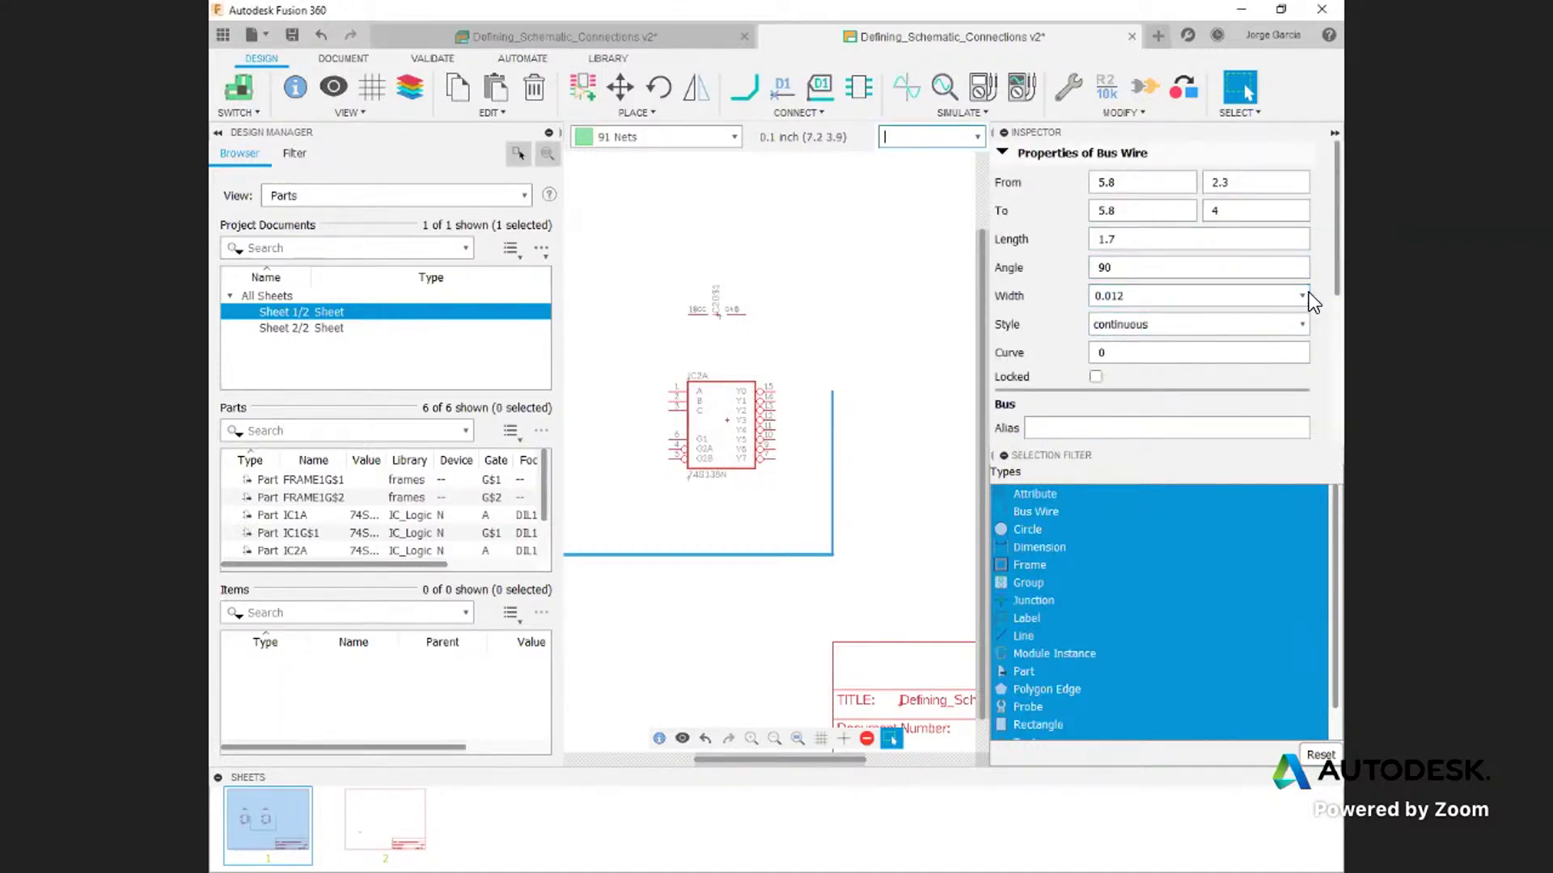
{"action": "left_click", "coordinate": [1303, 295]}
{"action": "left_click", "coordinate": [1122, 445]}
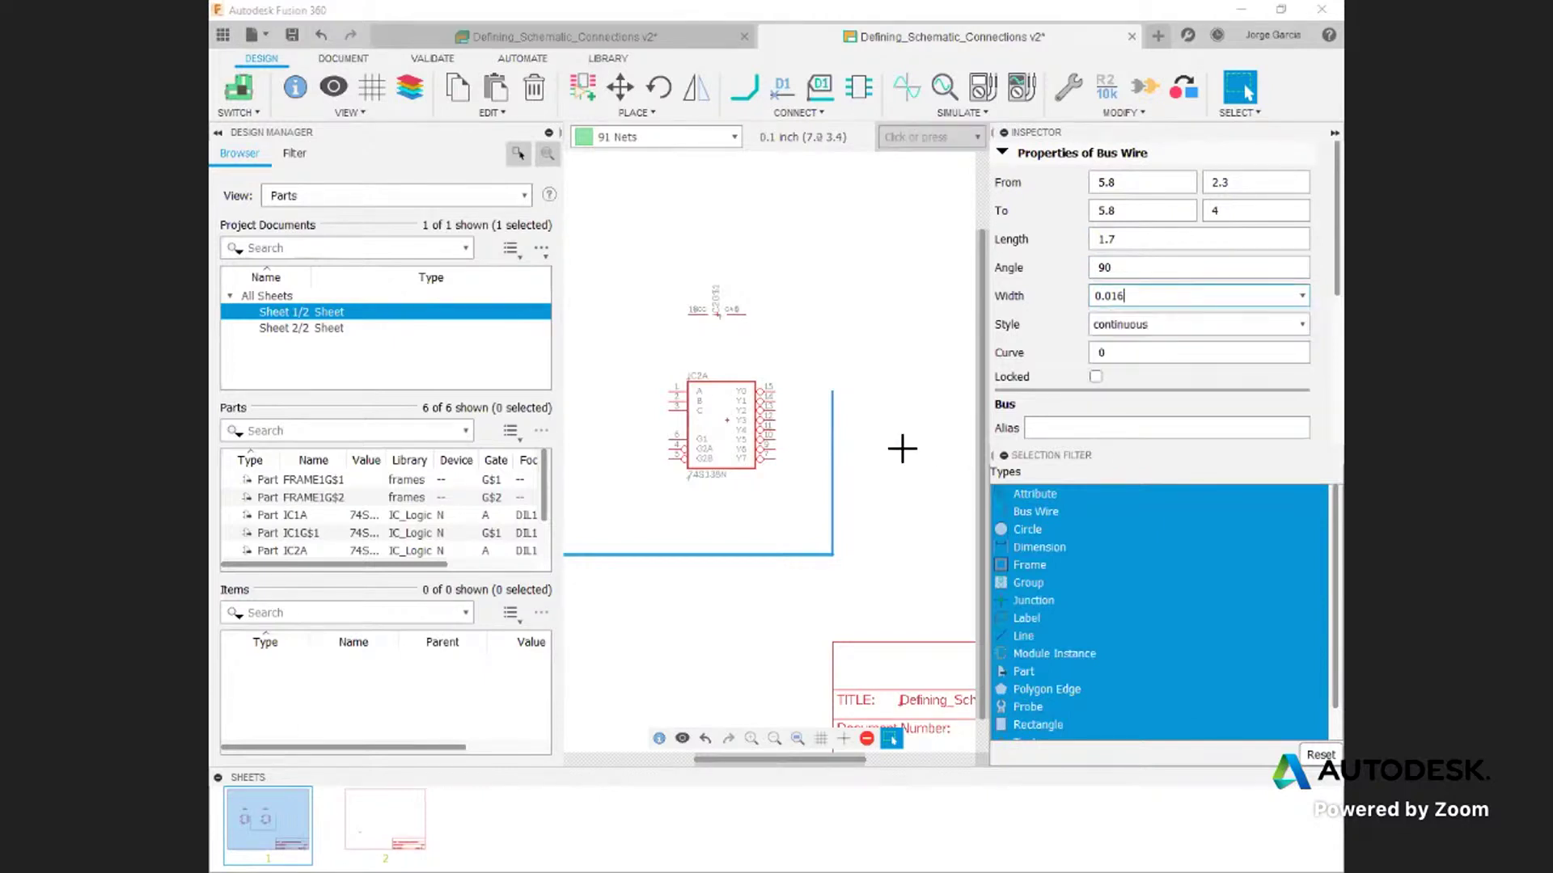
{"action": "left_click", "coordinate": [868, 396]}
{"action": "scroll", "coordinate": [865, 396], "scroll_direction": "down", "scroll_amount": 3}
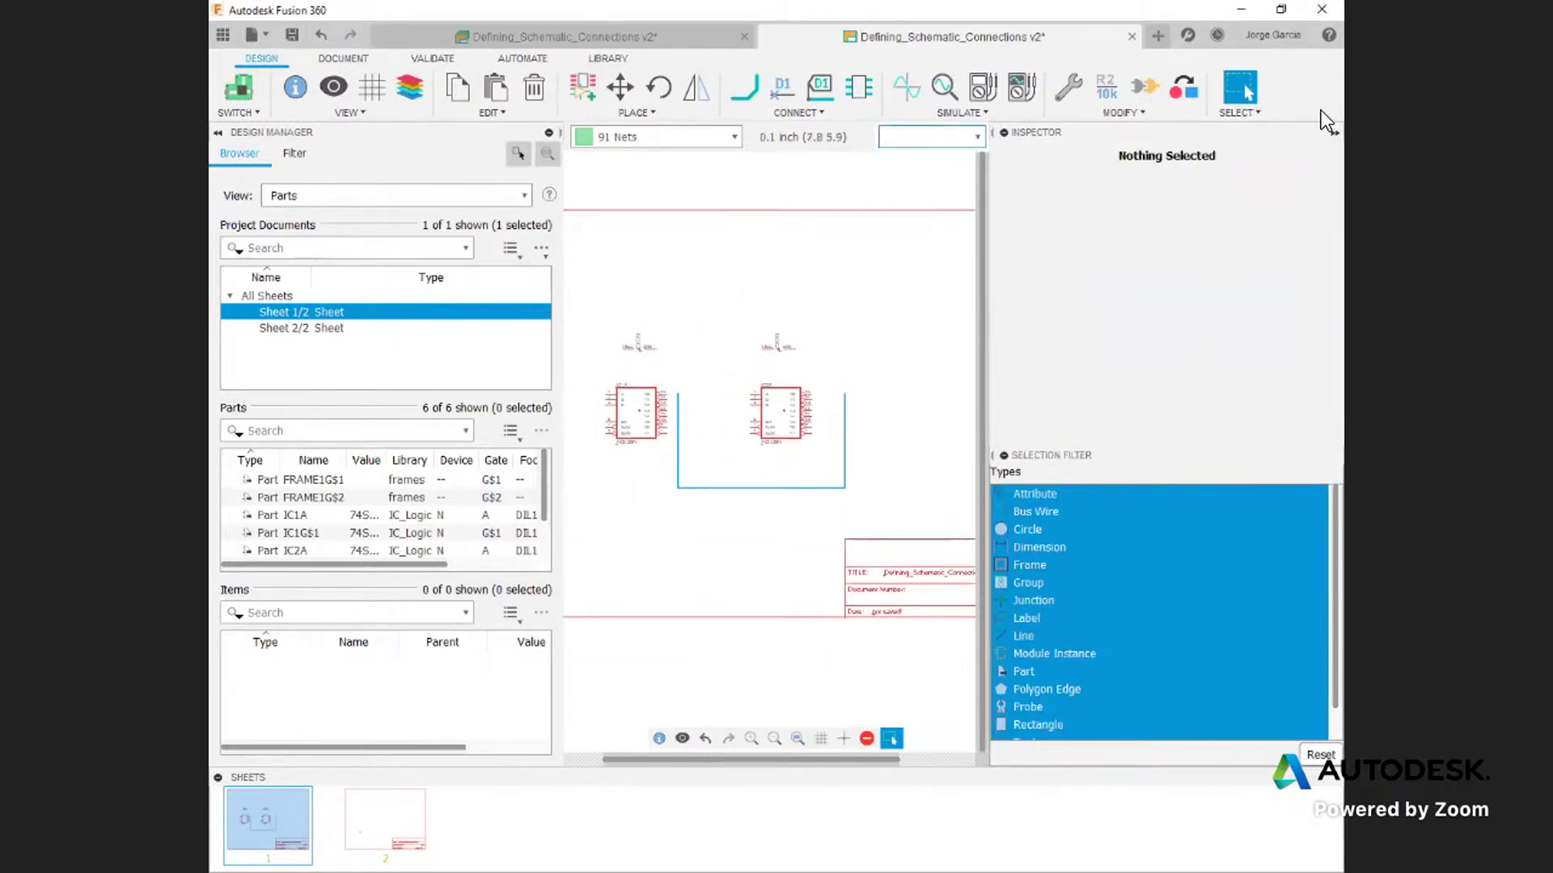
{"action": "left_click", "coordinate": [1334, 133]}
Step: Delete all segments of the bus running around IC2A
{"action": "scroll", "coordinate": [1130, 427], "scroll_direction": "up", "scroll_amount": 3}
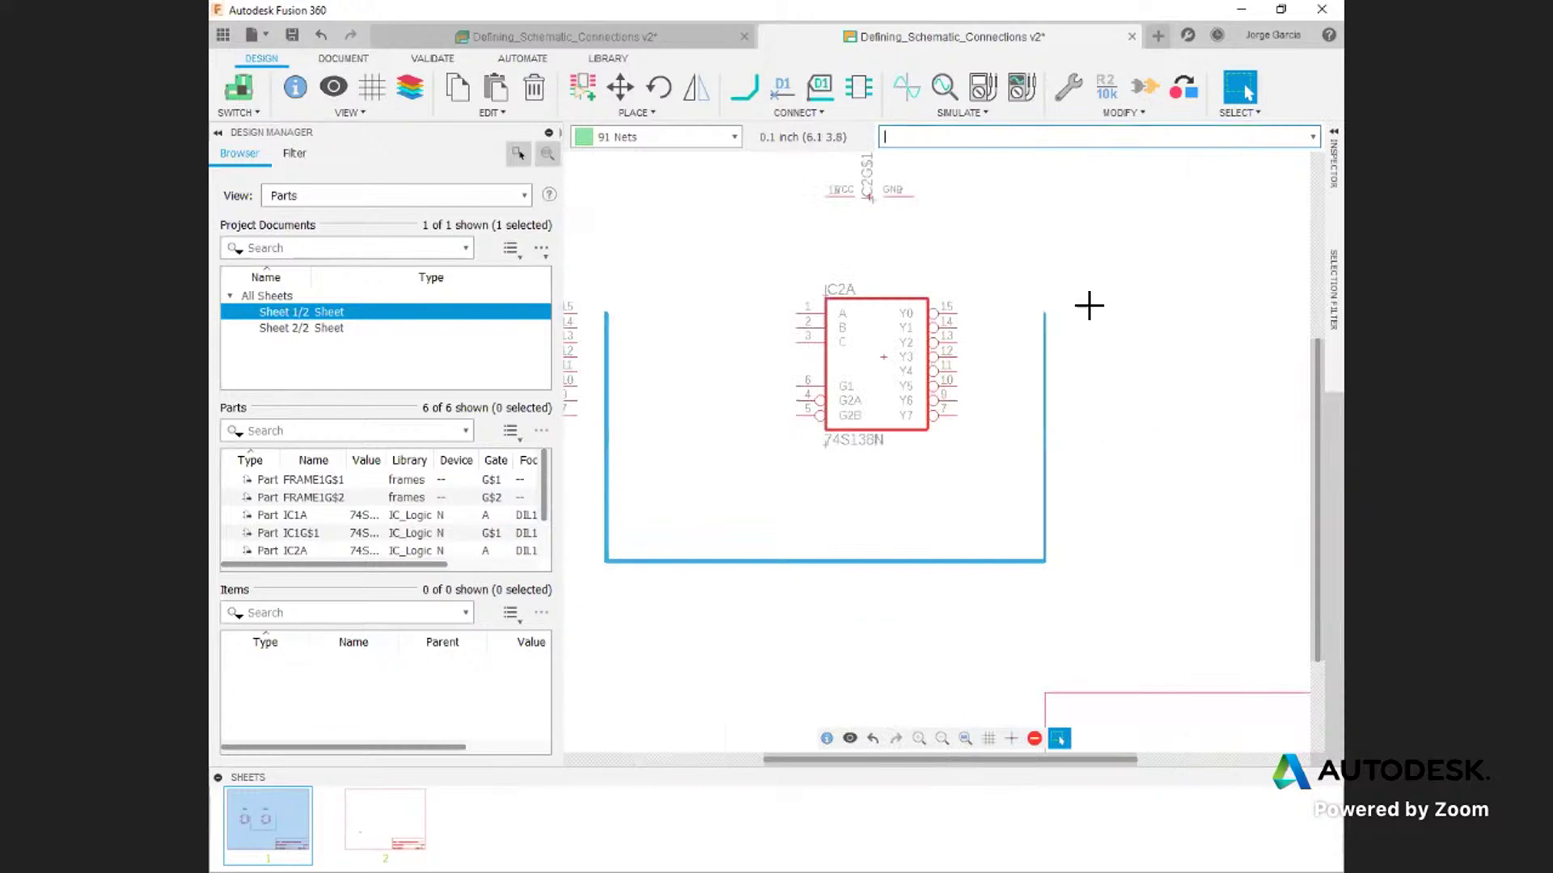
{"action": "left_click_drag", "start_coordinate": [1086, 298], "coordinate": [1007, 650]}
{"action": "key", "text": "Delete"}
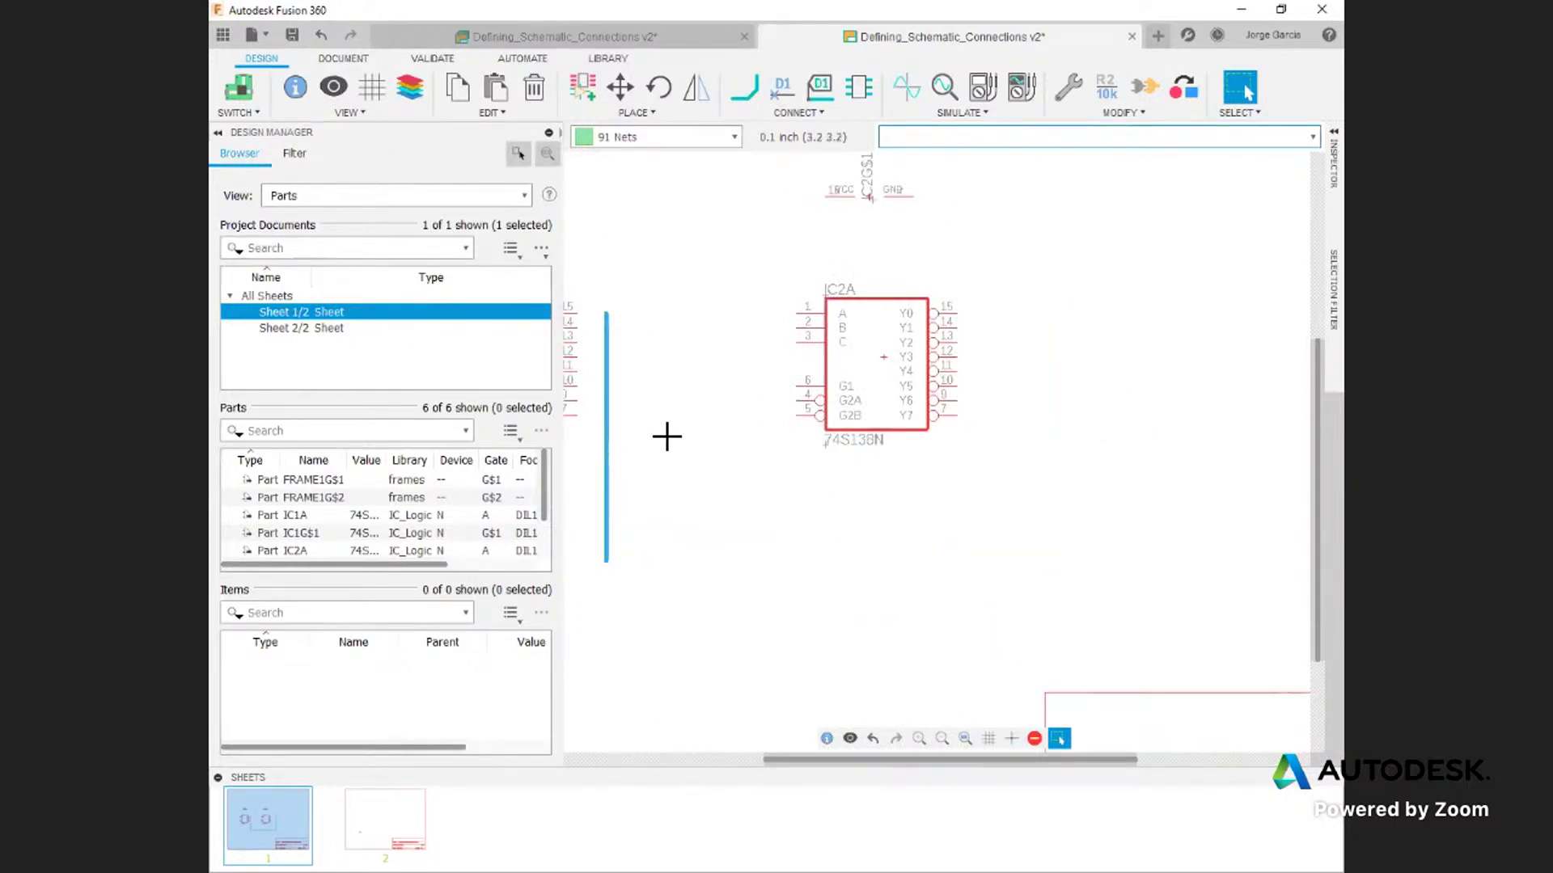
{"action": "left_click", "coordinate": [607, 434]}
{"action": "key", "text": "Delete"}
Step: Draw a U-shaped bus from the gap between the two decoders, beneath IC2A and up beside its outputs
{"action": "left_click", "coordinate": [744, 84]}
{"action": "left_click", "coordinate": [799, 113]}
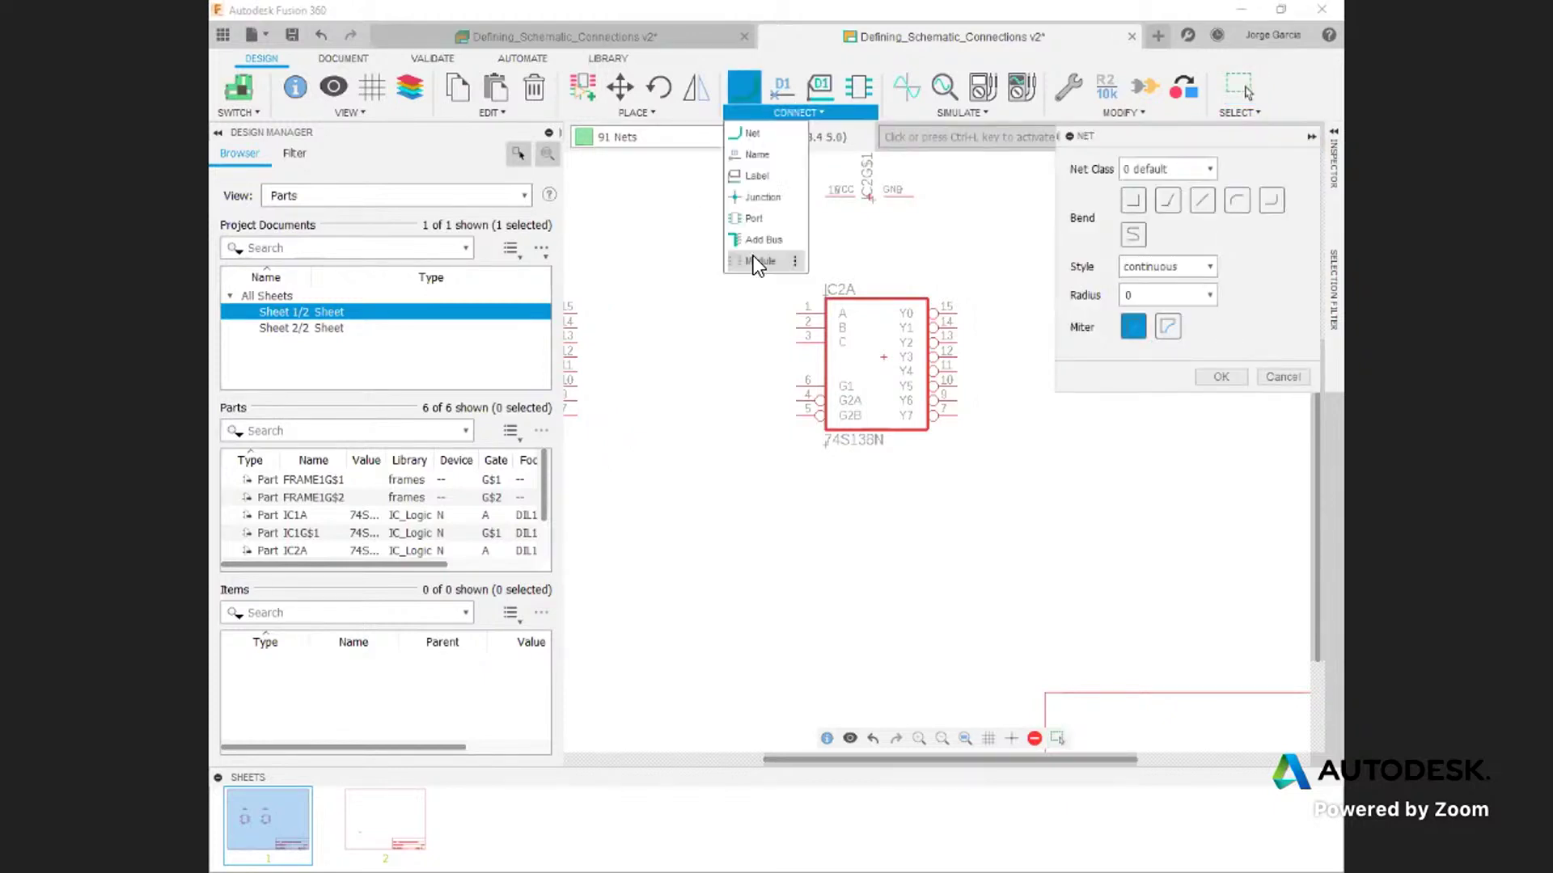
{"action": "left_click", "coordinate": [758, 241]}
{"action": "left_click", "coordinate": [621, 312]}
{"action": "left_click", "coordinate": [1072, 559]}
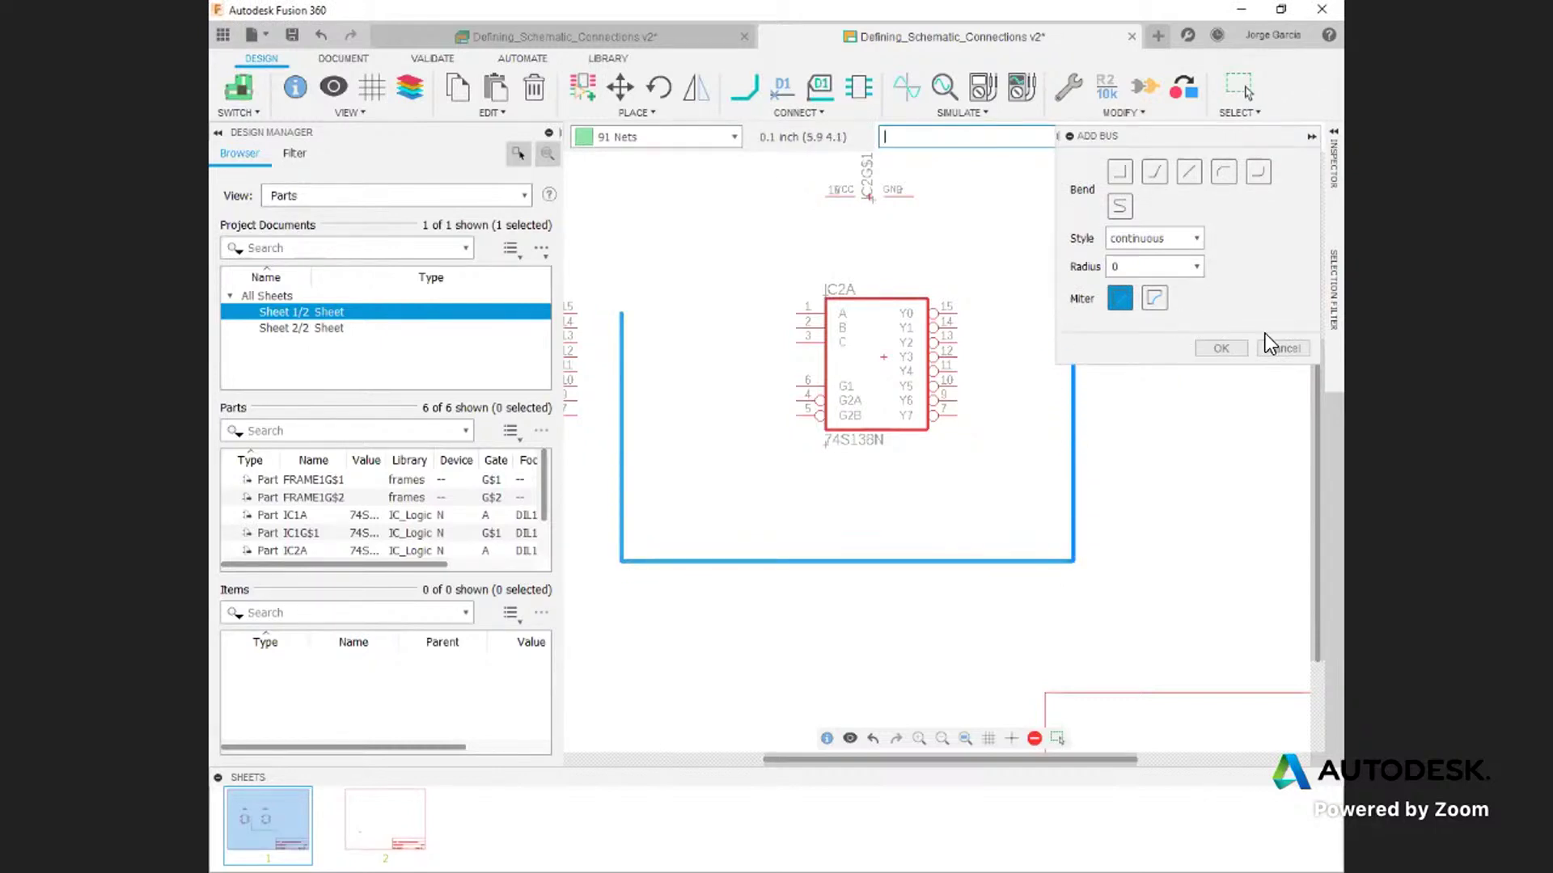
{"action": "left_click_drag", "start_coordinate": [1239, 139], "coordinate": [1229, 65]}
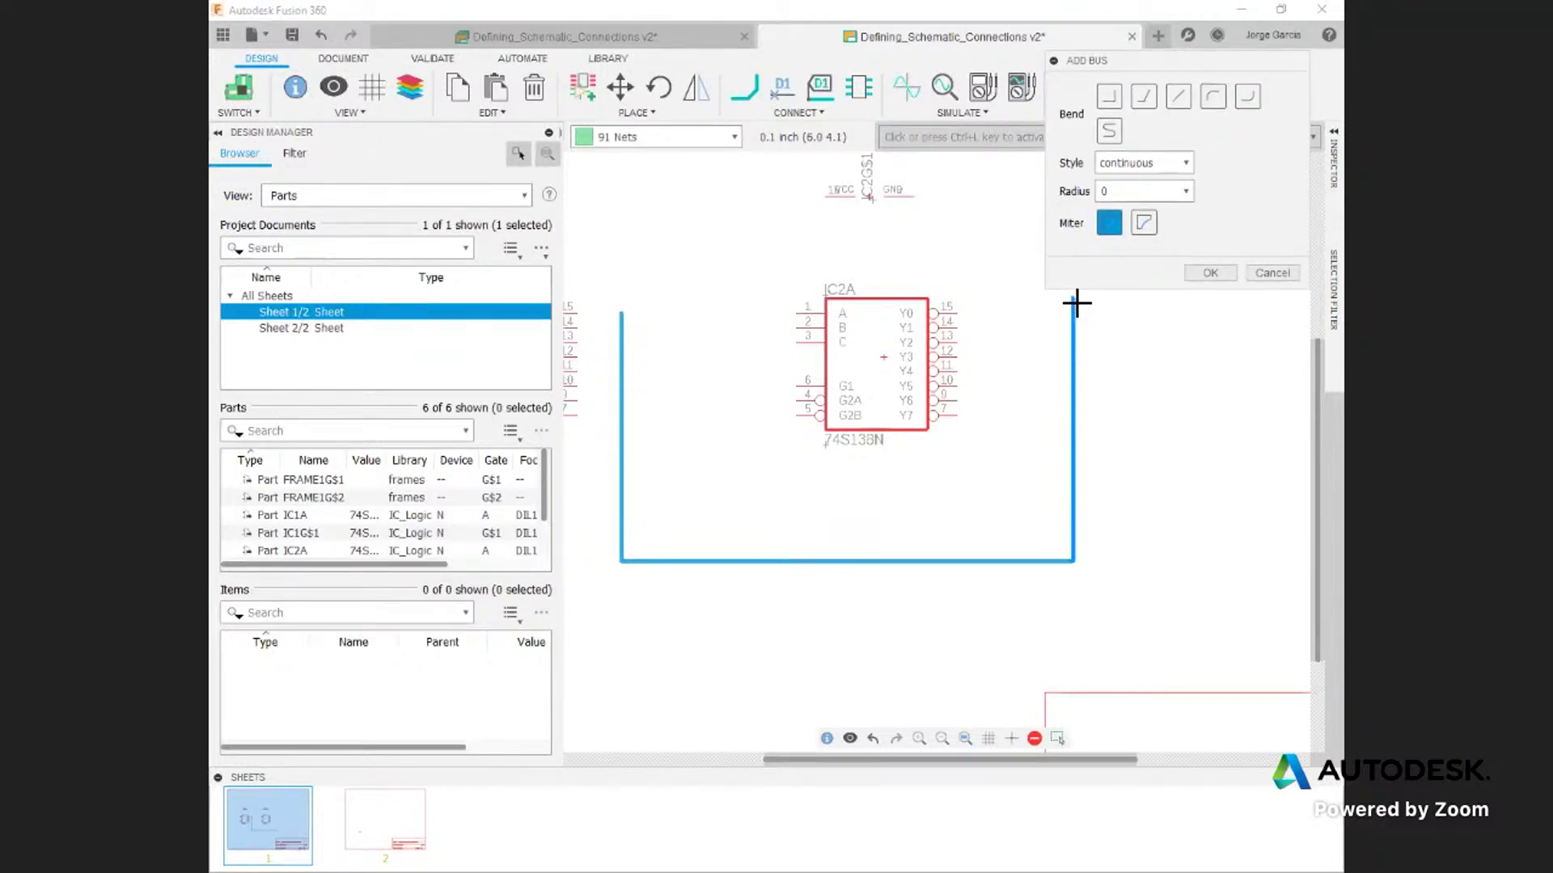
{"action": "left_click", "coordinate": [1195, 275]}
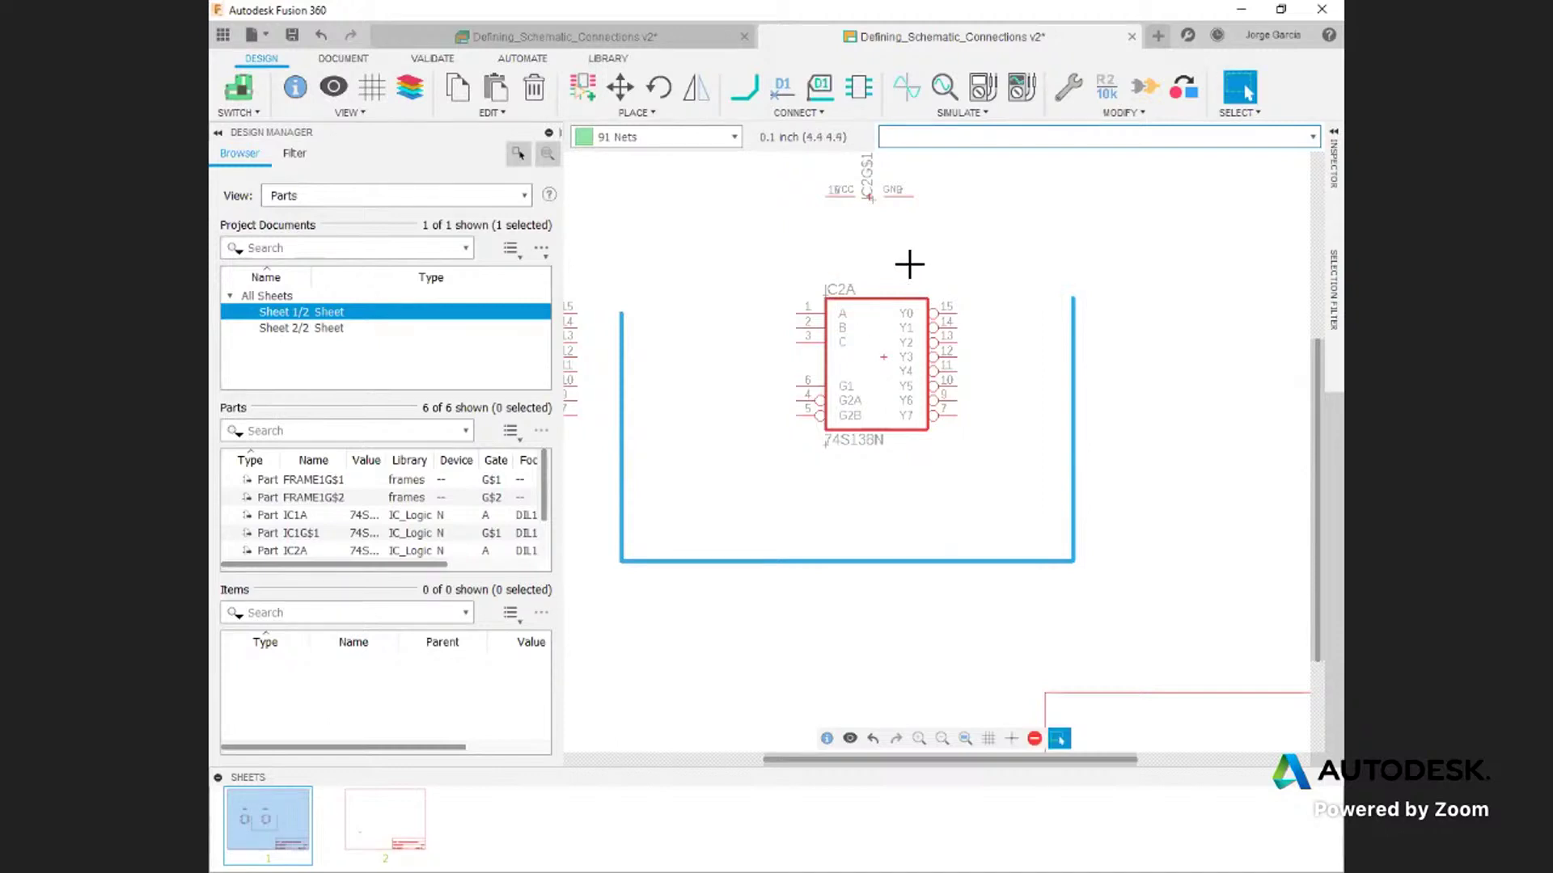
Step: Examine the naming options for breaking out all pins of IC2A and dismiss them without applying one
{"action": "right_click", "coordinate": [884, 361]}
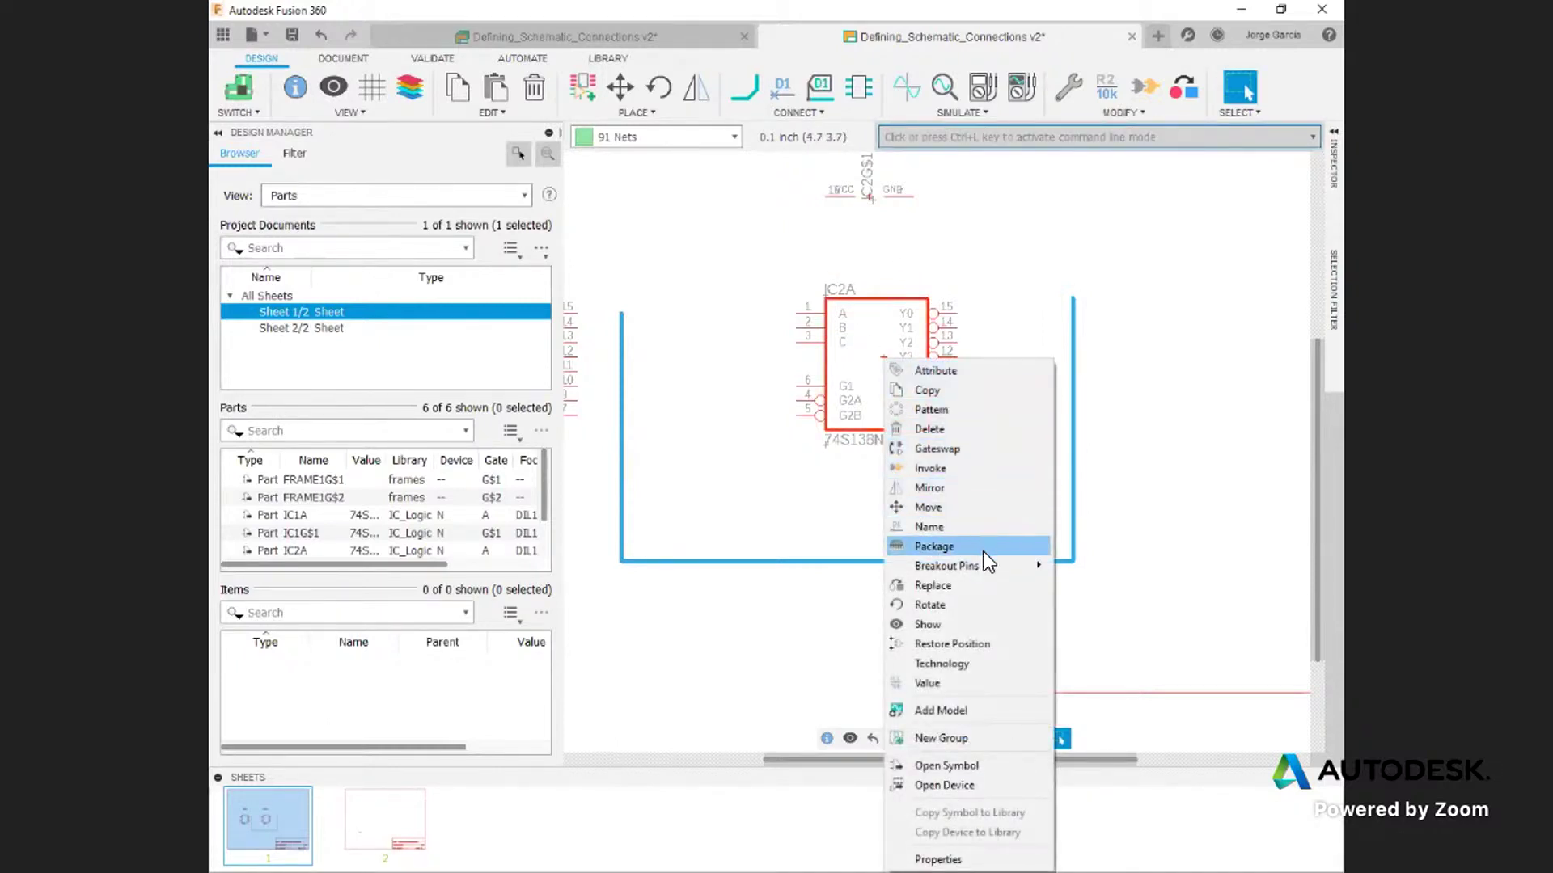
{"action": "mouse_move", "coordinate": [987, 562]}
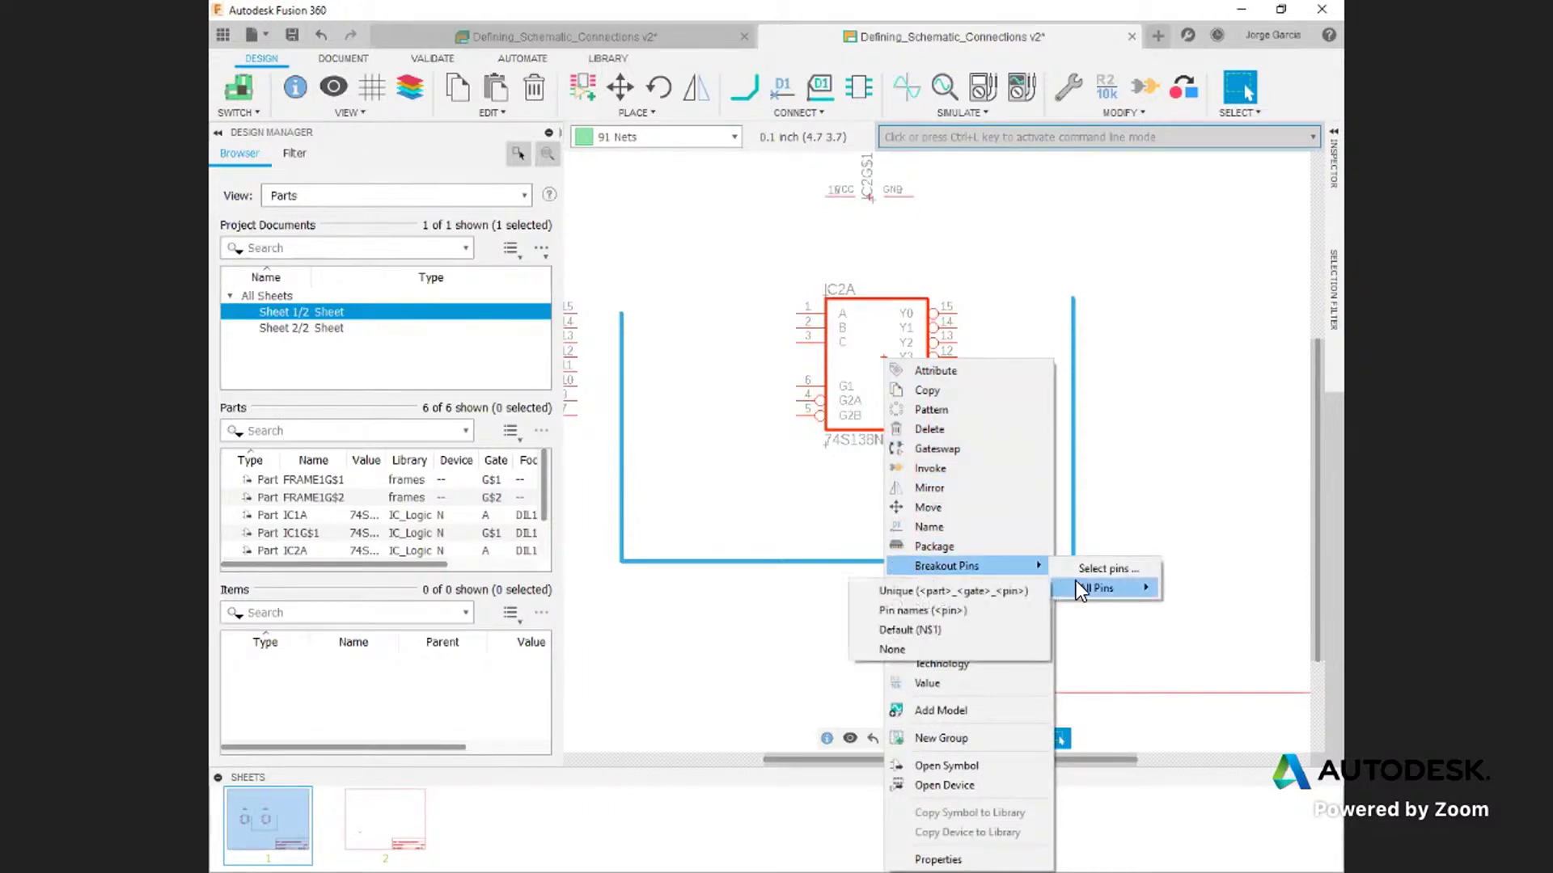
{"action": "left_click", "coordinate": [1048, 301]}
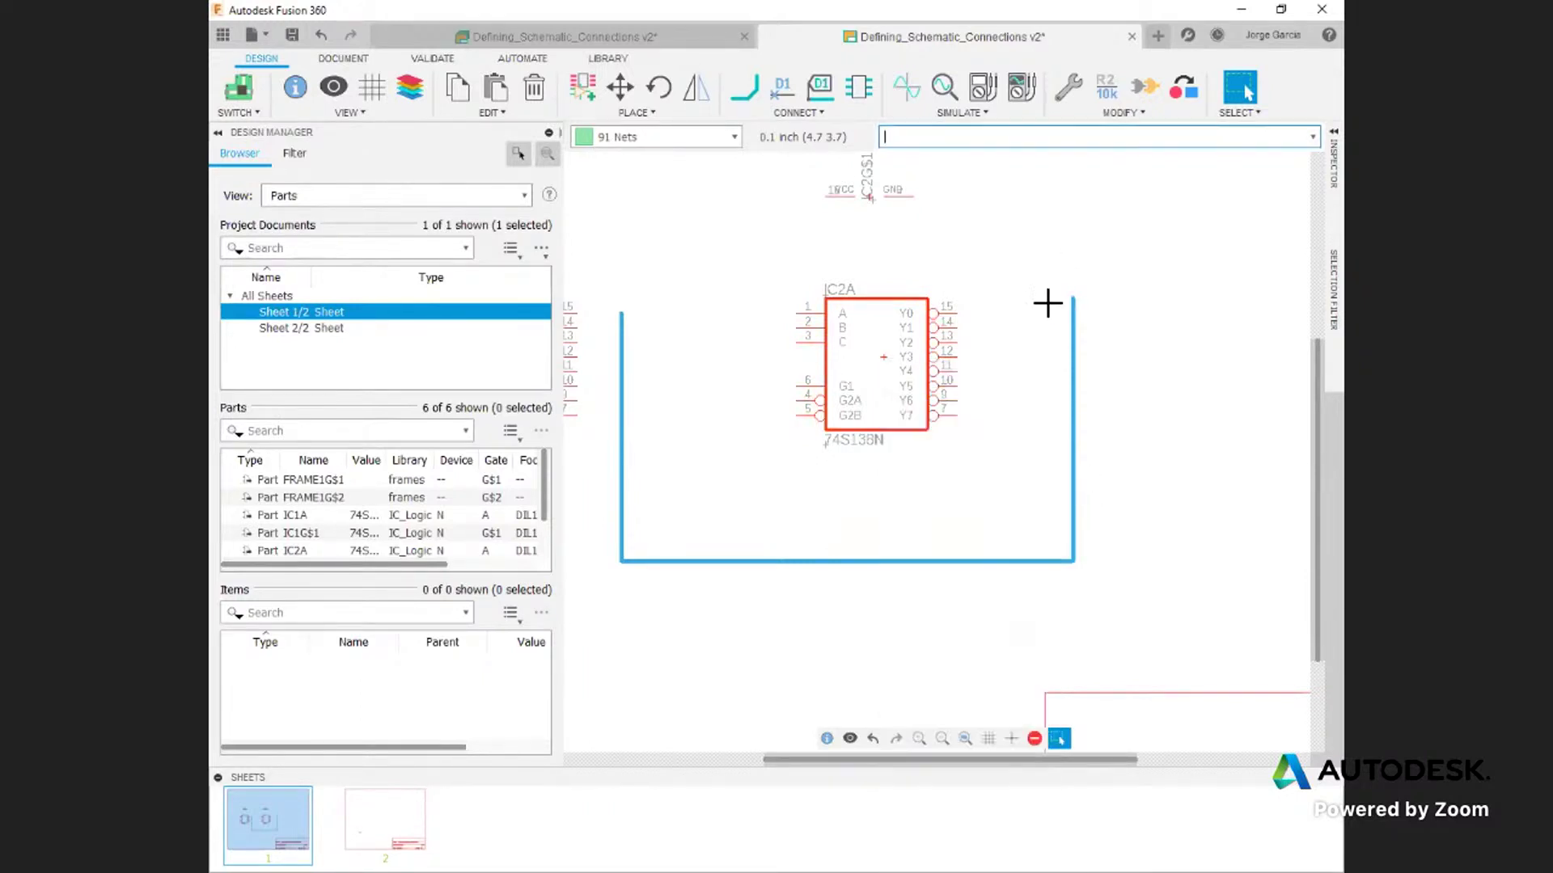
Step: Name the bus A,B,C,Y[0..7] and place its label above the bus end between the two decoders
{"action": "left_click", "coordinate": [778, 94]}
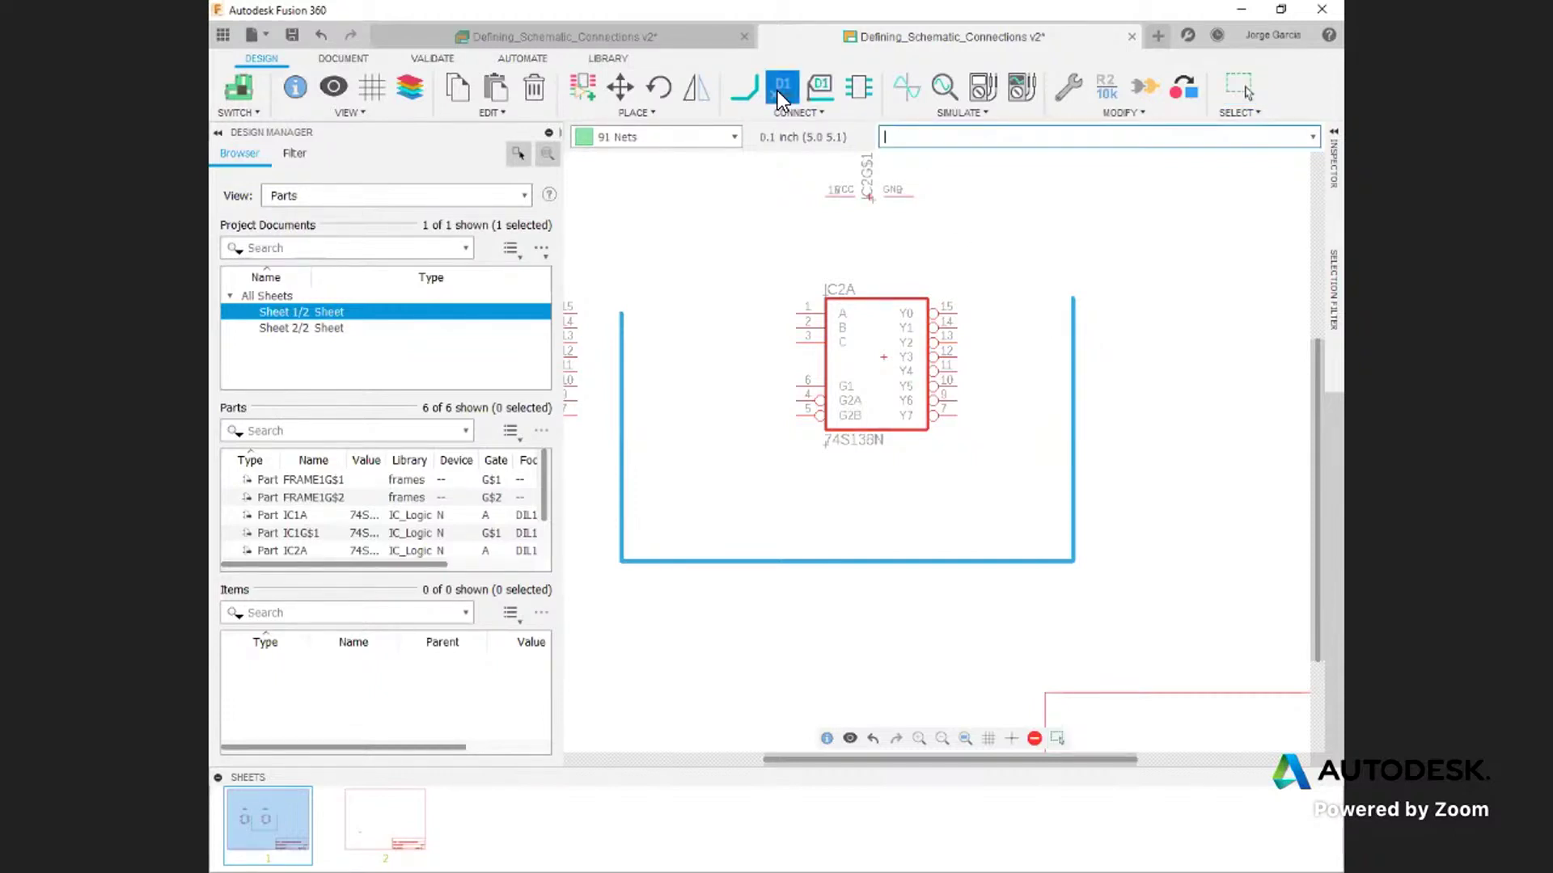
{"action": "left_click", "coordinate": [1074, 349]}
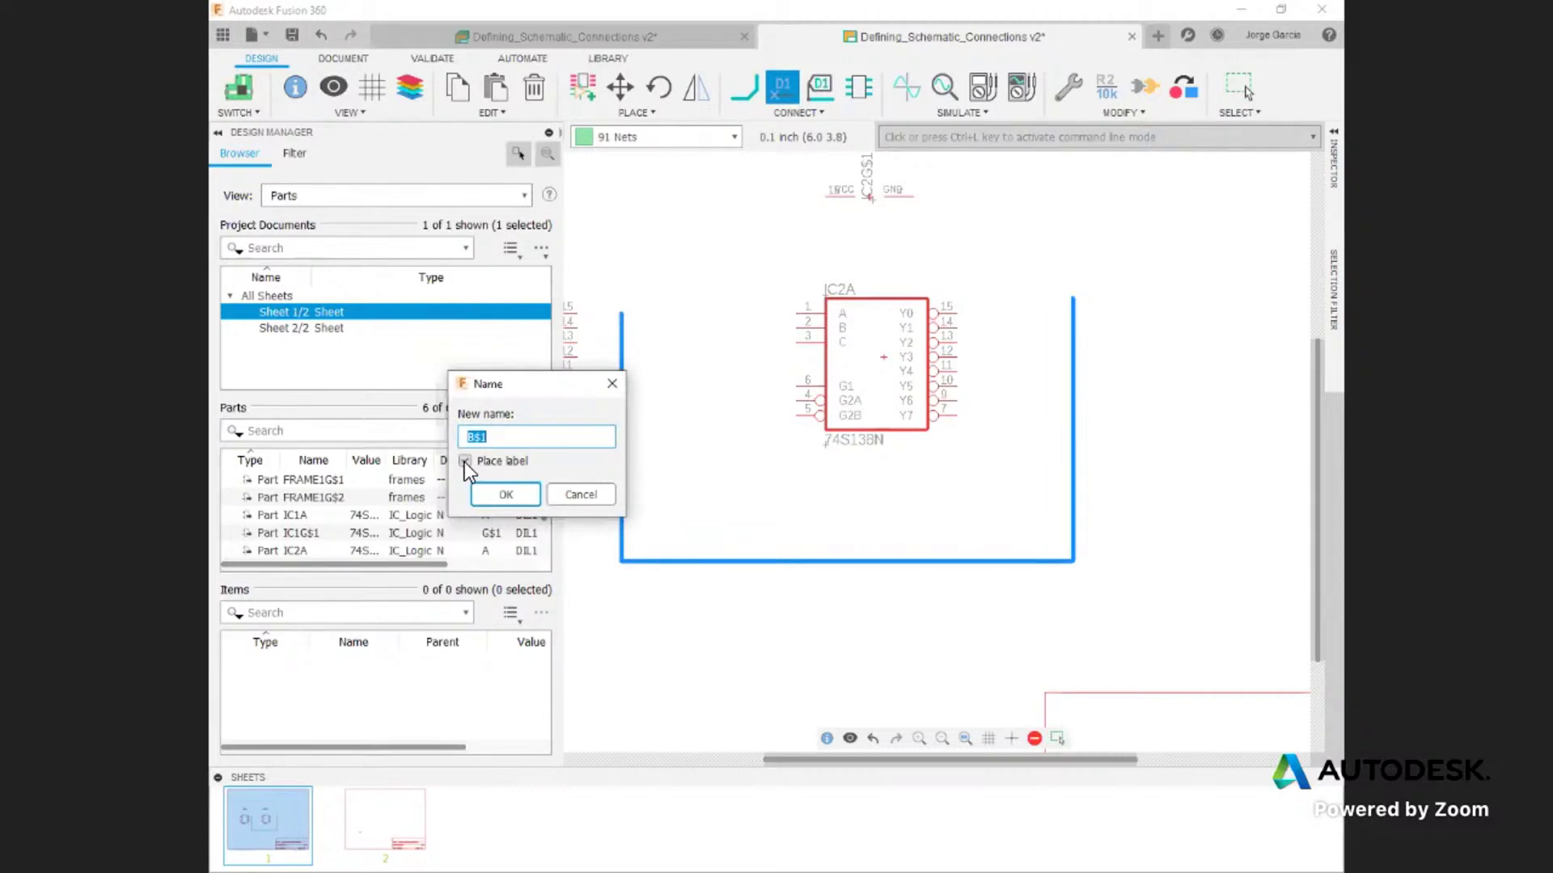
{"action": "left_click", "coordinate": [538, 435]}
{"action": "key", "text": "BackSpace"}
{"action": "key", "text": "BackSpace"}
{"action": "key", "text": "BackSpace"}
{"action": "type", "text": "A,B,C,Y[0..7]"}
{"action": "key", "text": "Return"}
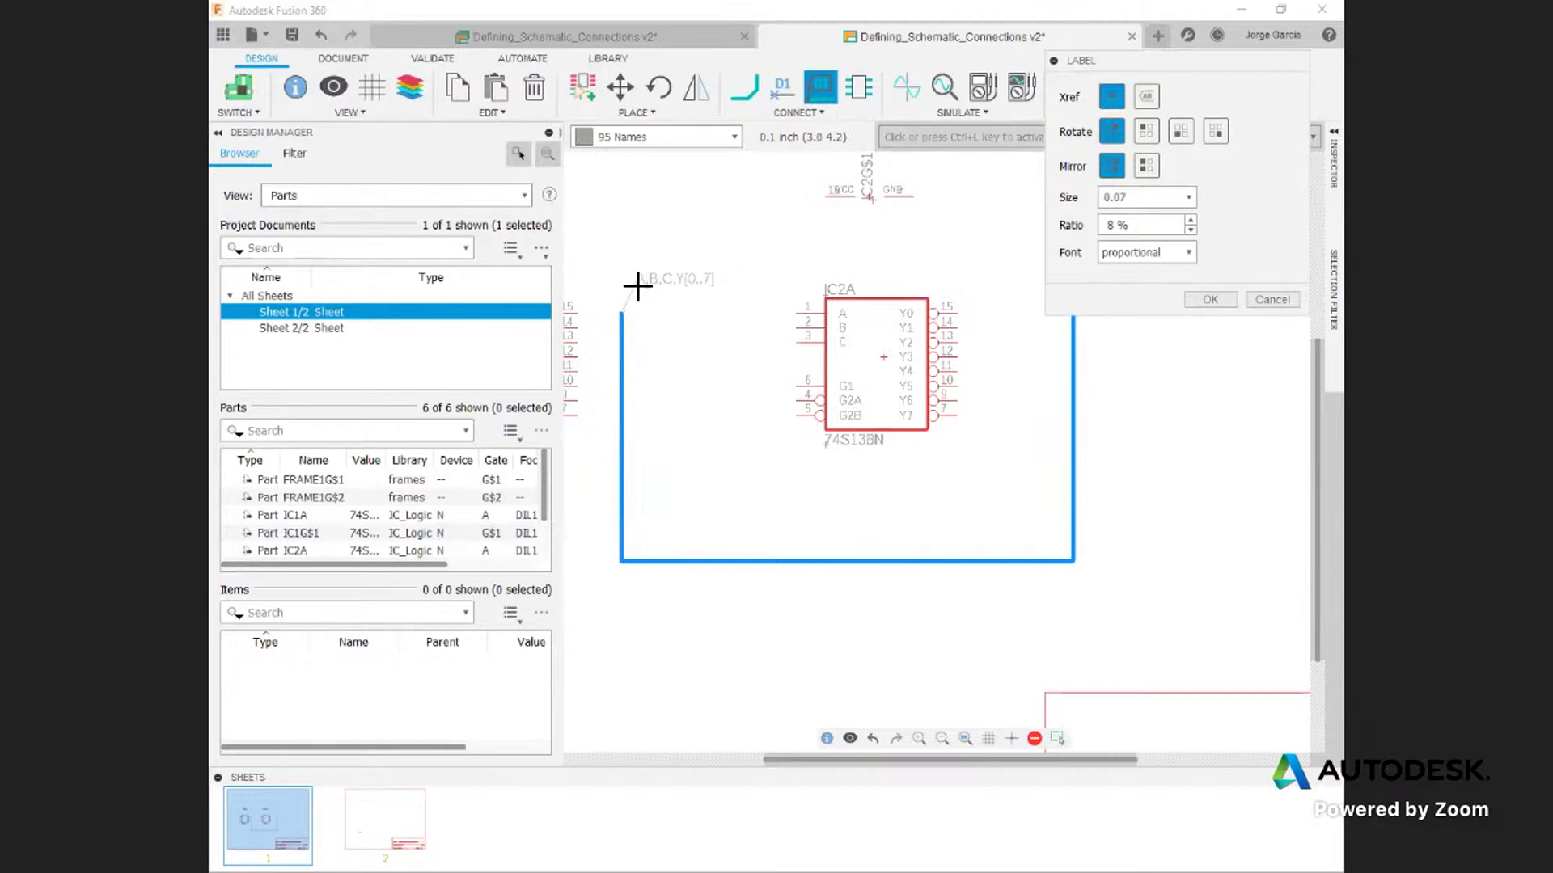
{"action": "left_click", "coordinate": [630, 296]}
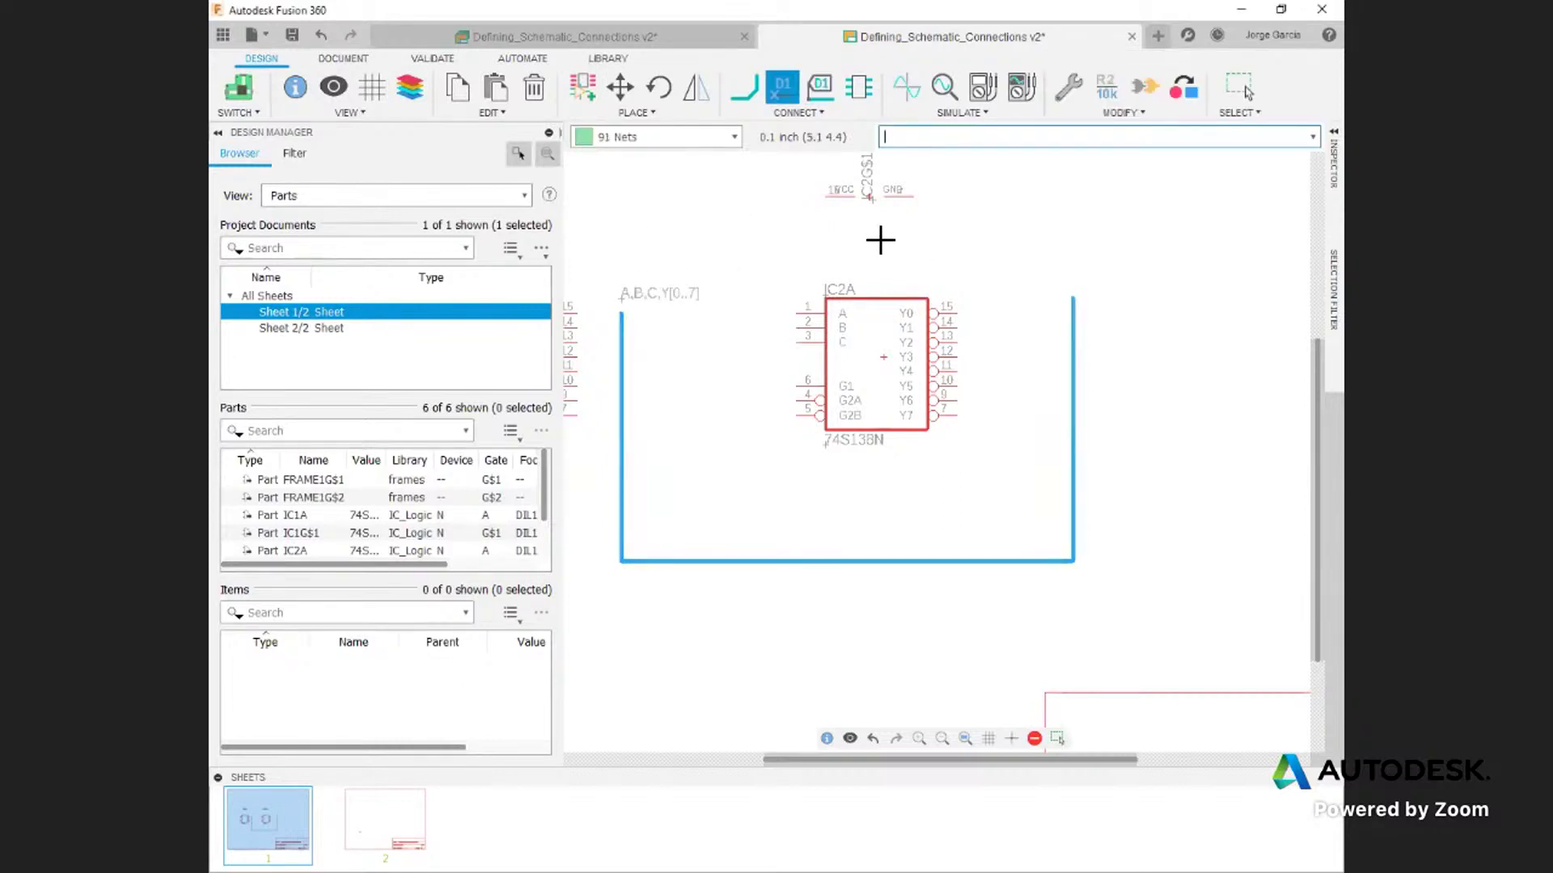
Step: Draw net Y0 from the bus segment beside IC2A's outputs to pin 15 (Y0) of IC2A
{"action": "left_click", "coordinate": [748, 95]}
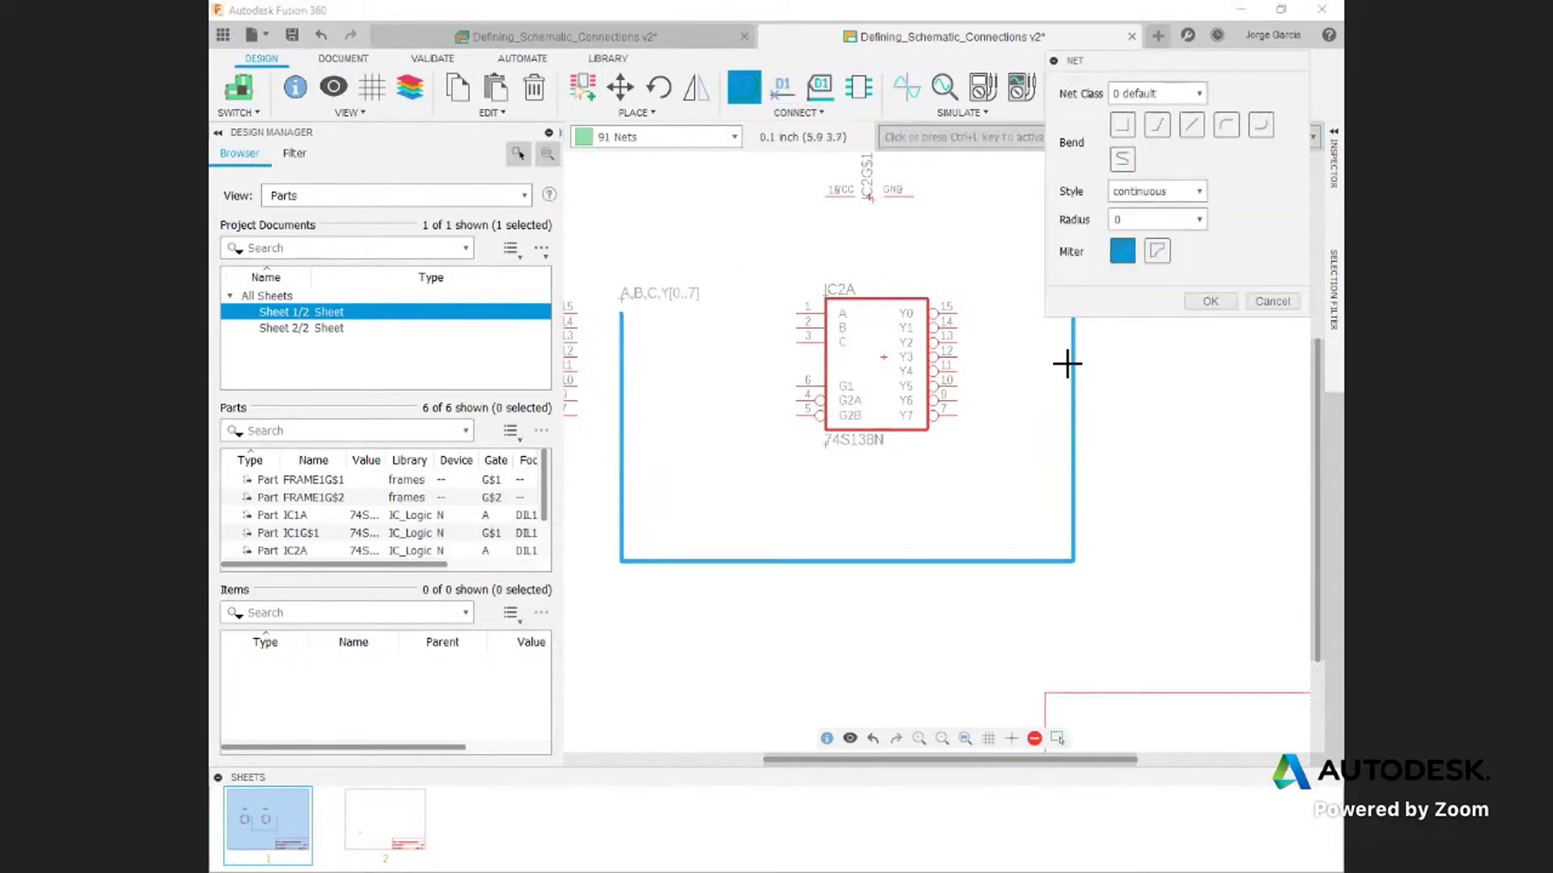
{"action": "left_click_drag", "start_coordinate": [1128, 61], "coordinate": [1187, 12]}
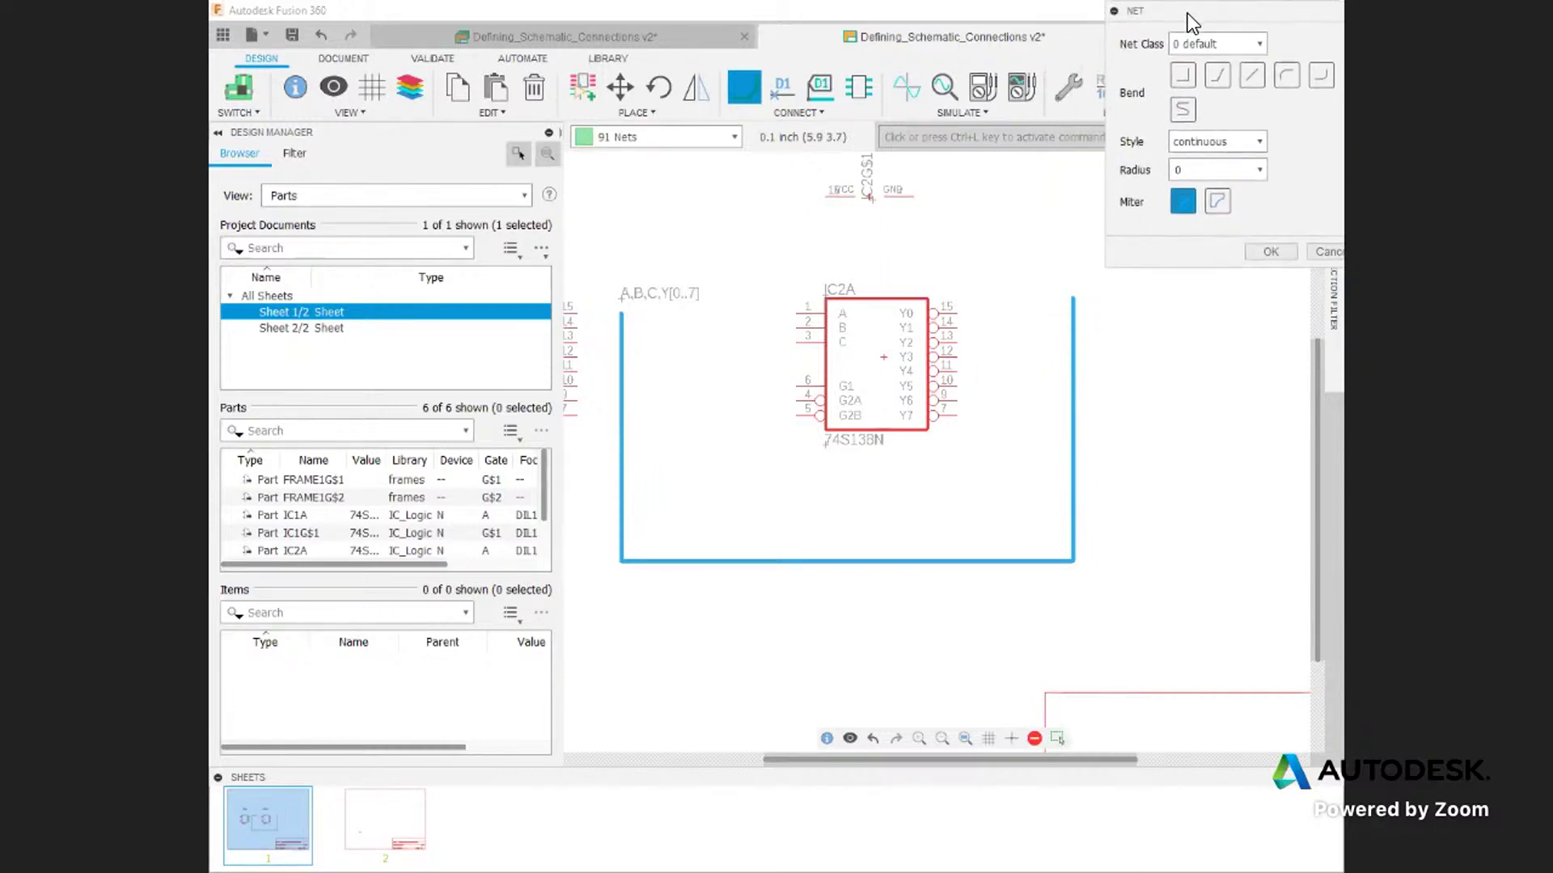
{"action": "left_click", "coordinate": [1074, 304]}
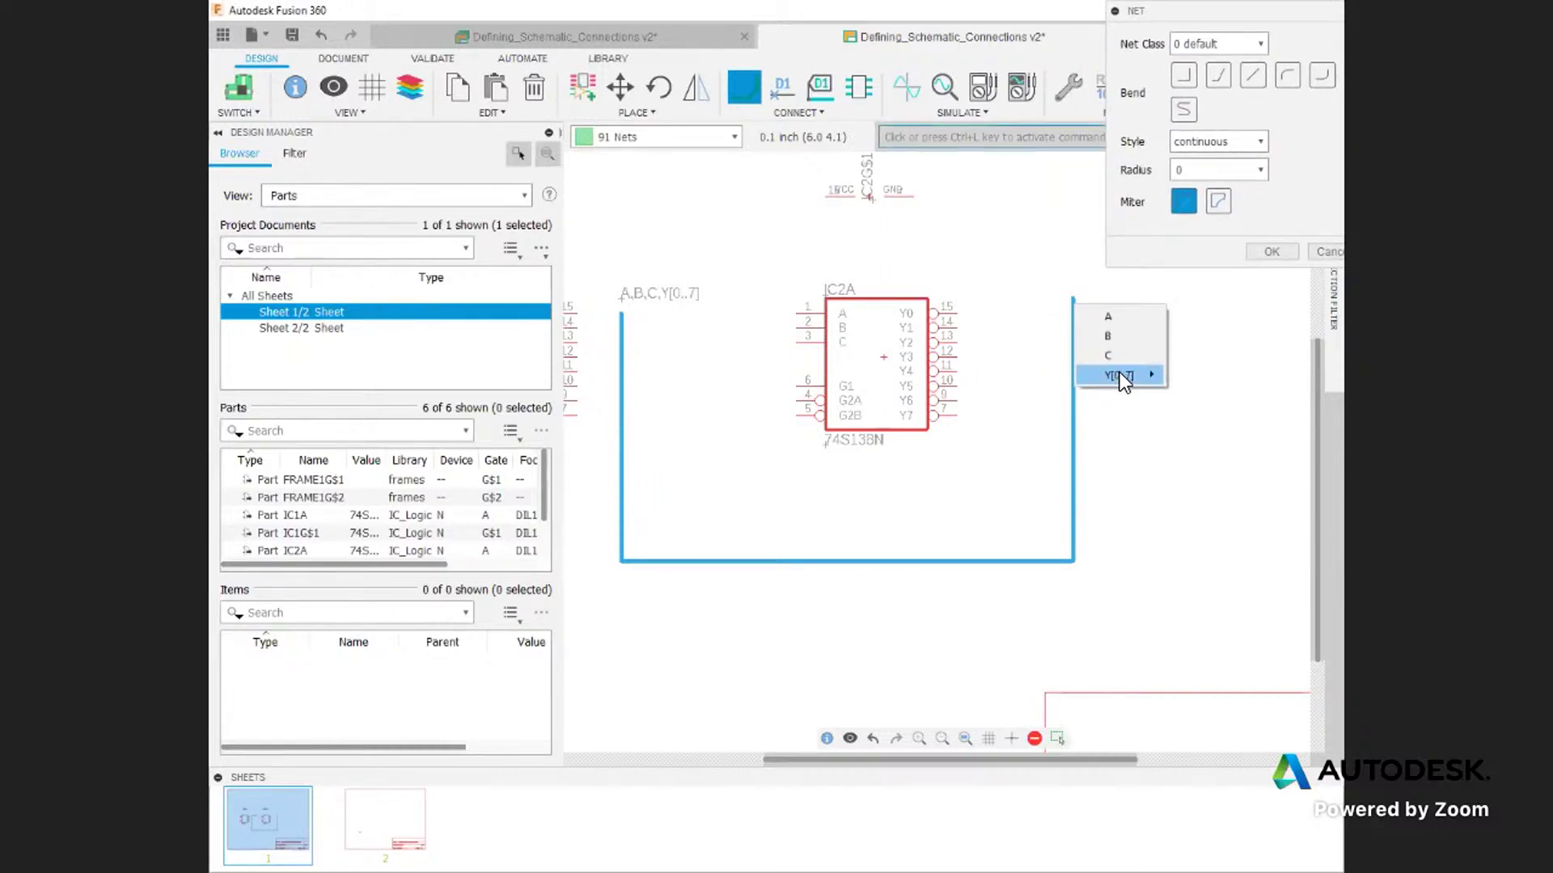
{"action": "mouse_move", "coordinate": [1119, 373]}
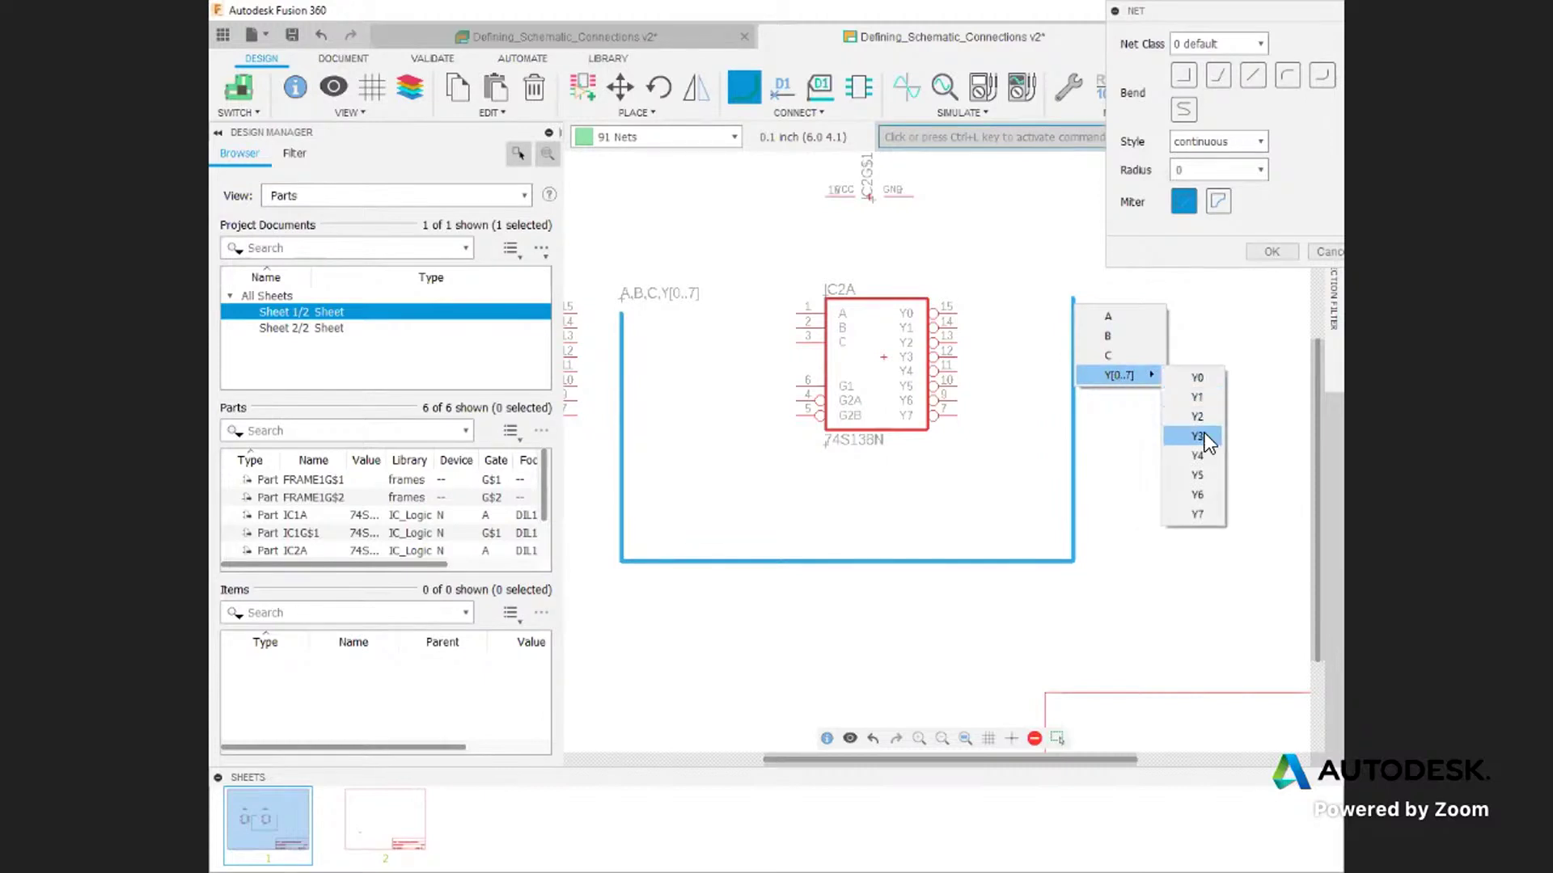
{"action": "left_click", "coordinate": [1197, 380]}
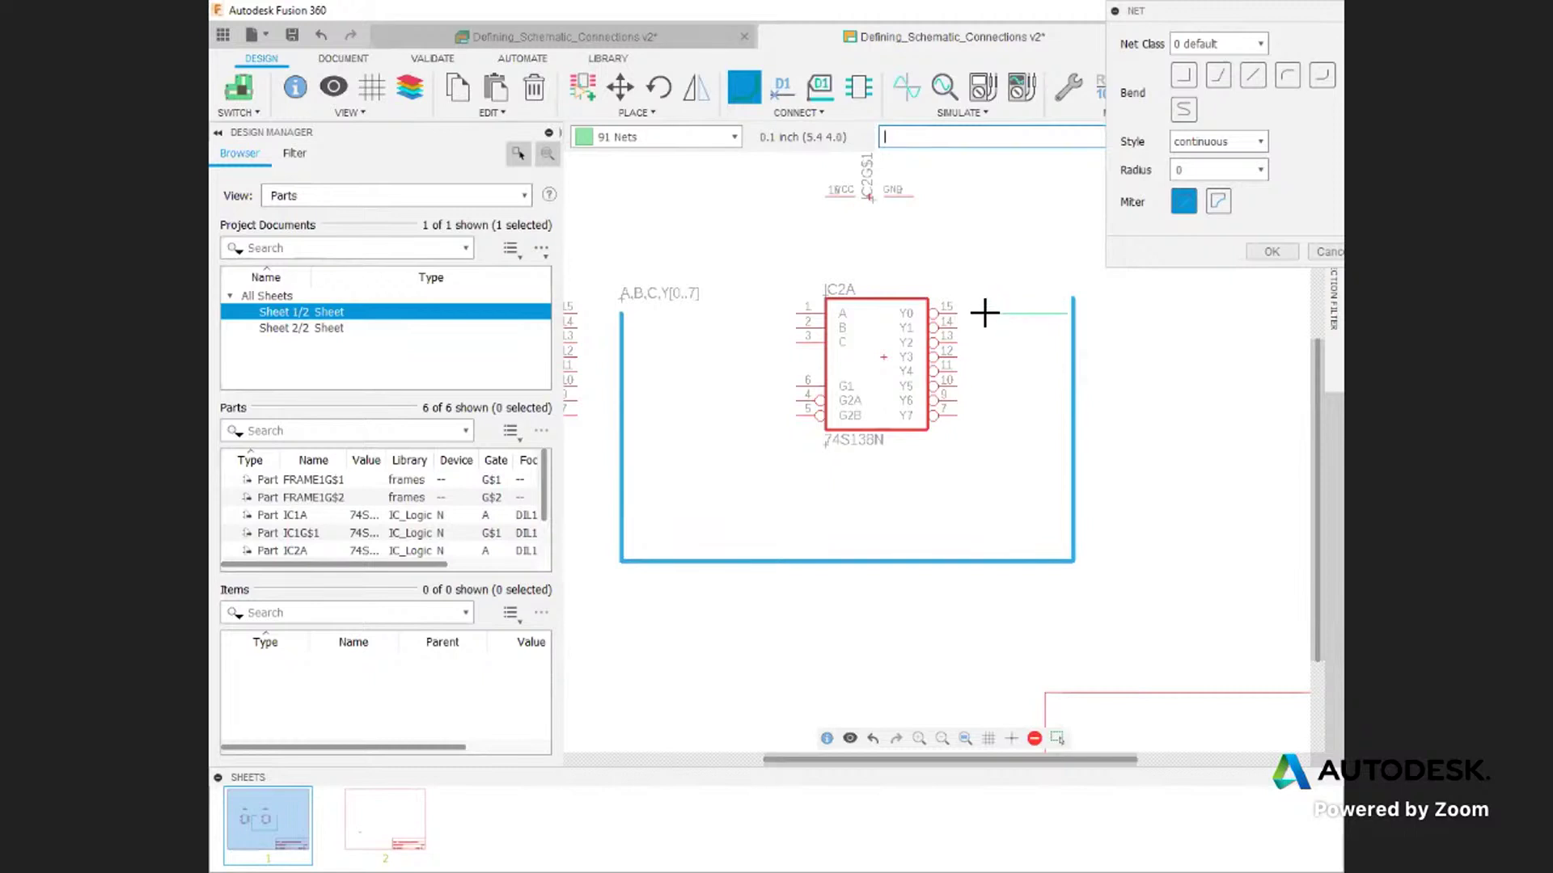
{"action": "scroll", "coordinate": [960, 317], "scroll_direction": "up", "scroll_amount": 5}
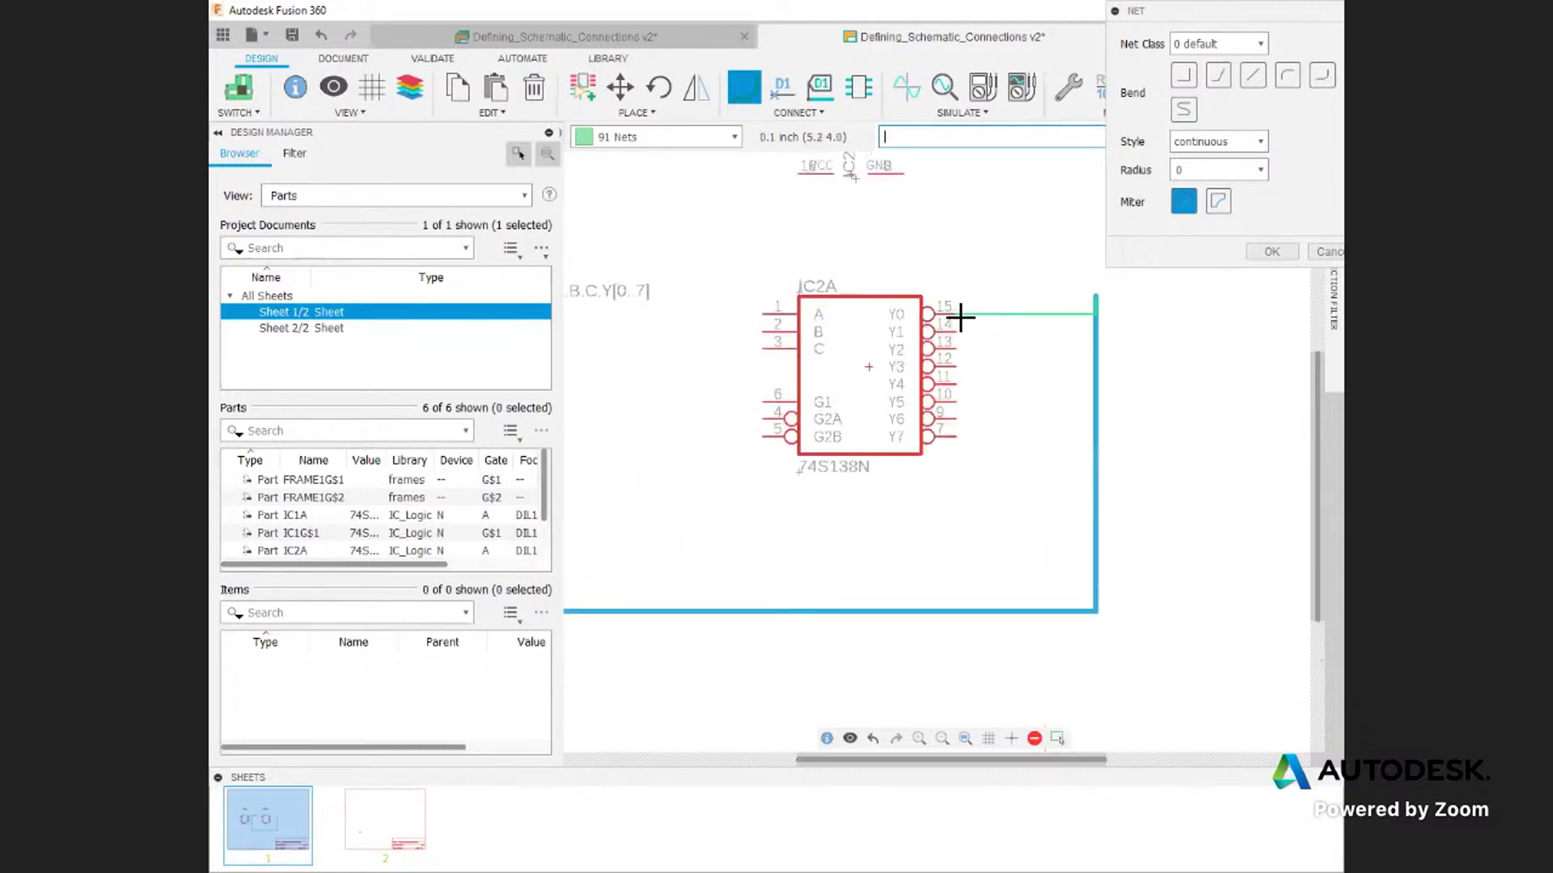
{"action": "left_click", "coordinate": [954, 315]}
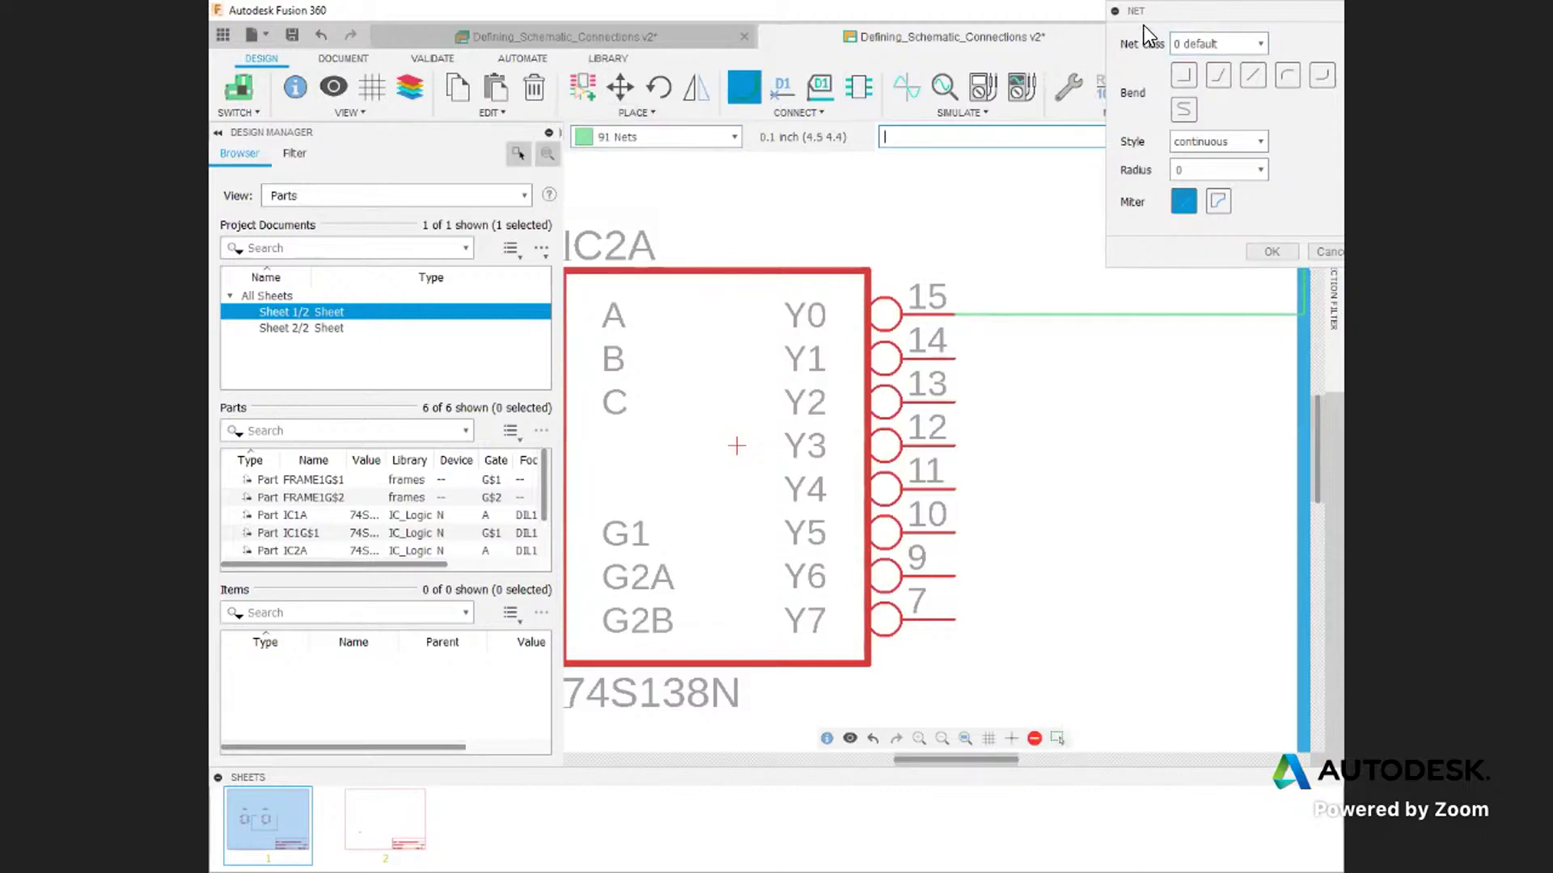
{"action": "left_click", "coordinate": [1322, 252]}
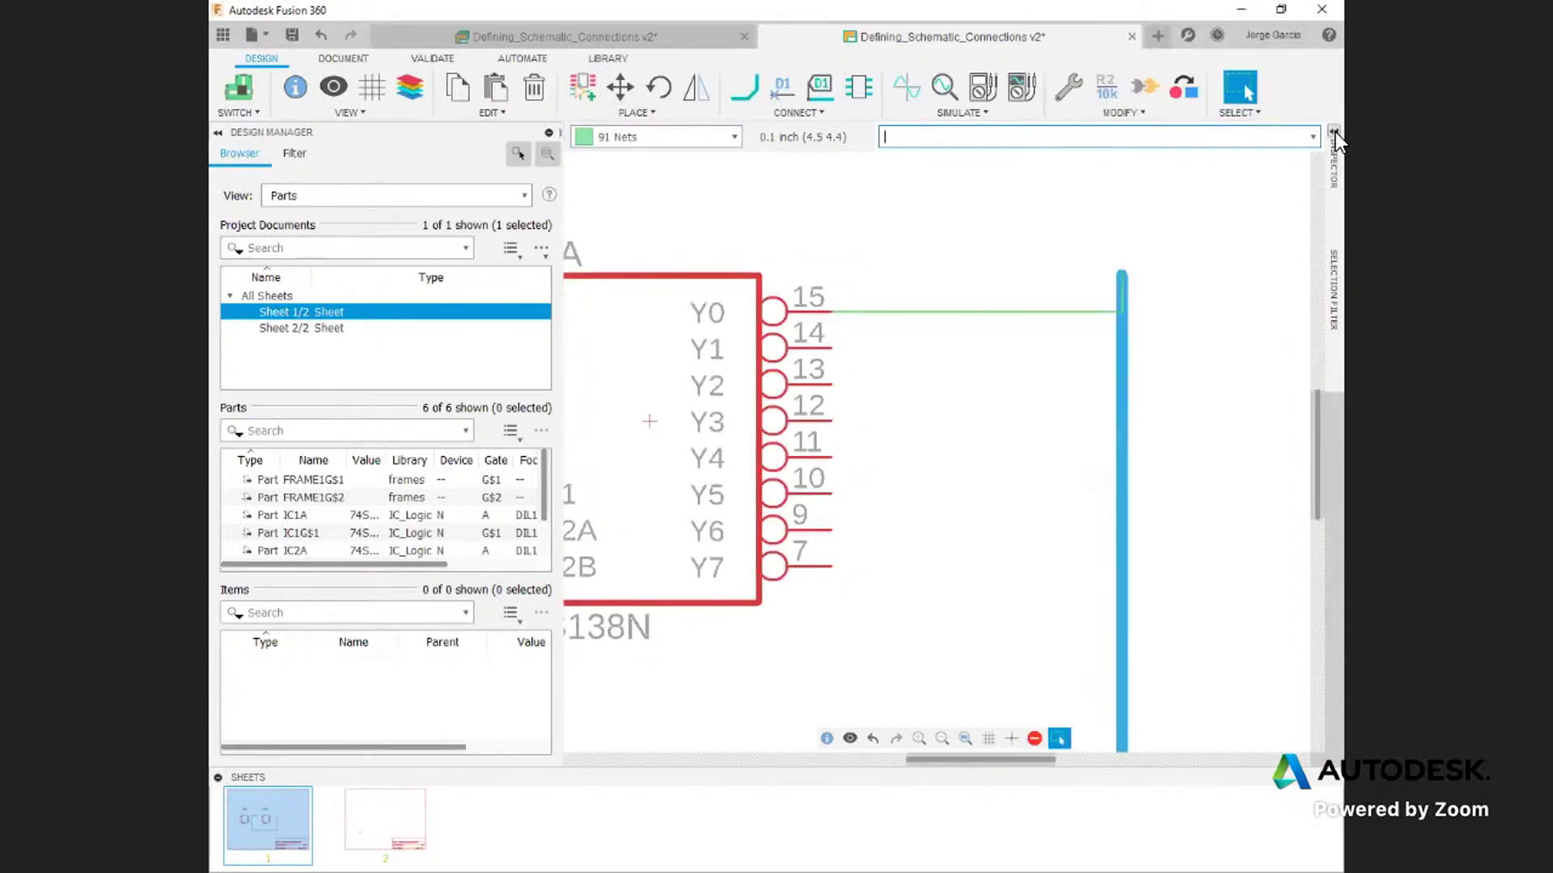
Step: Inspect the properties of the wire joining IC2A's Y0 pin to the bus, including net name, class and allocation
{"action": "left_click", "coordinate": [1336, 133]}
{"action": "left_click", "coordinate": [809, 373]}
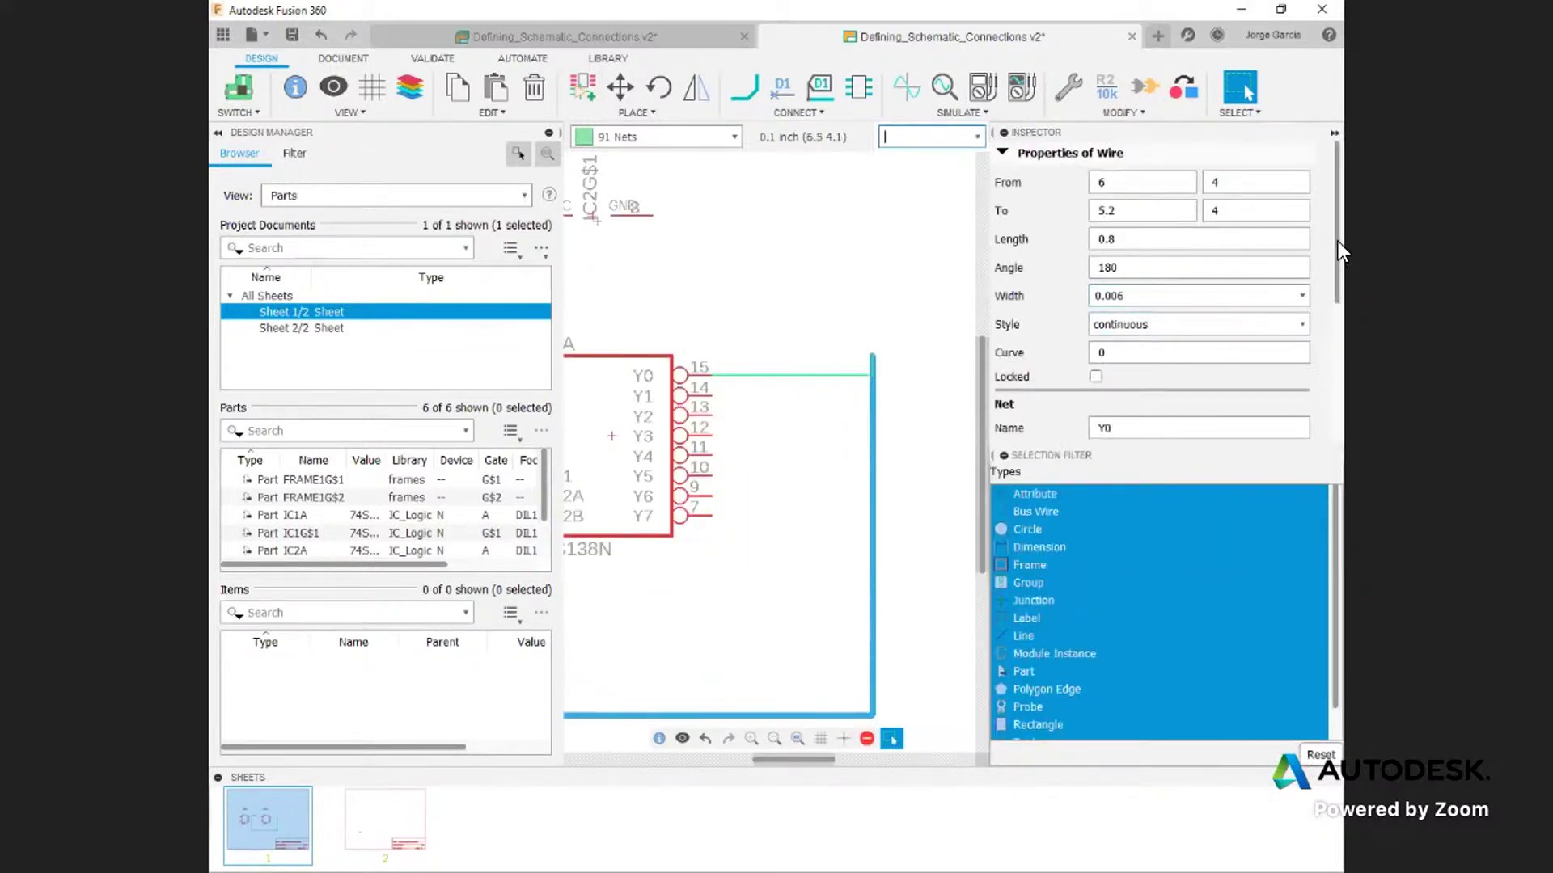
{"action": "scroll", "coordinate": [1137, 337], "scroll_direction": "down", "scroll_amount": 3}
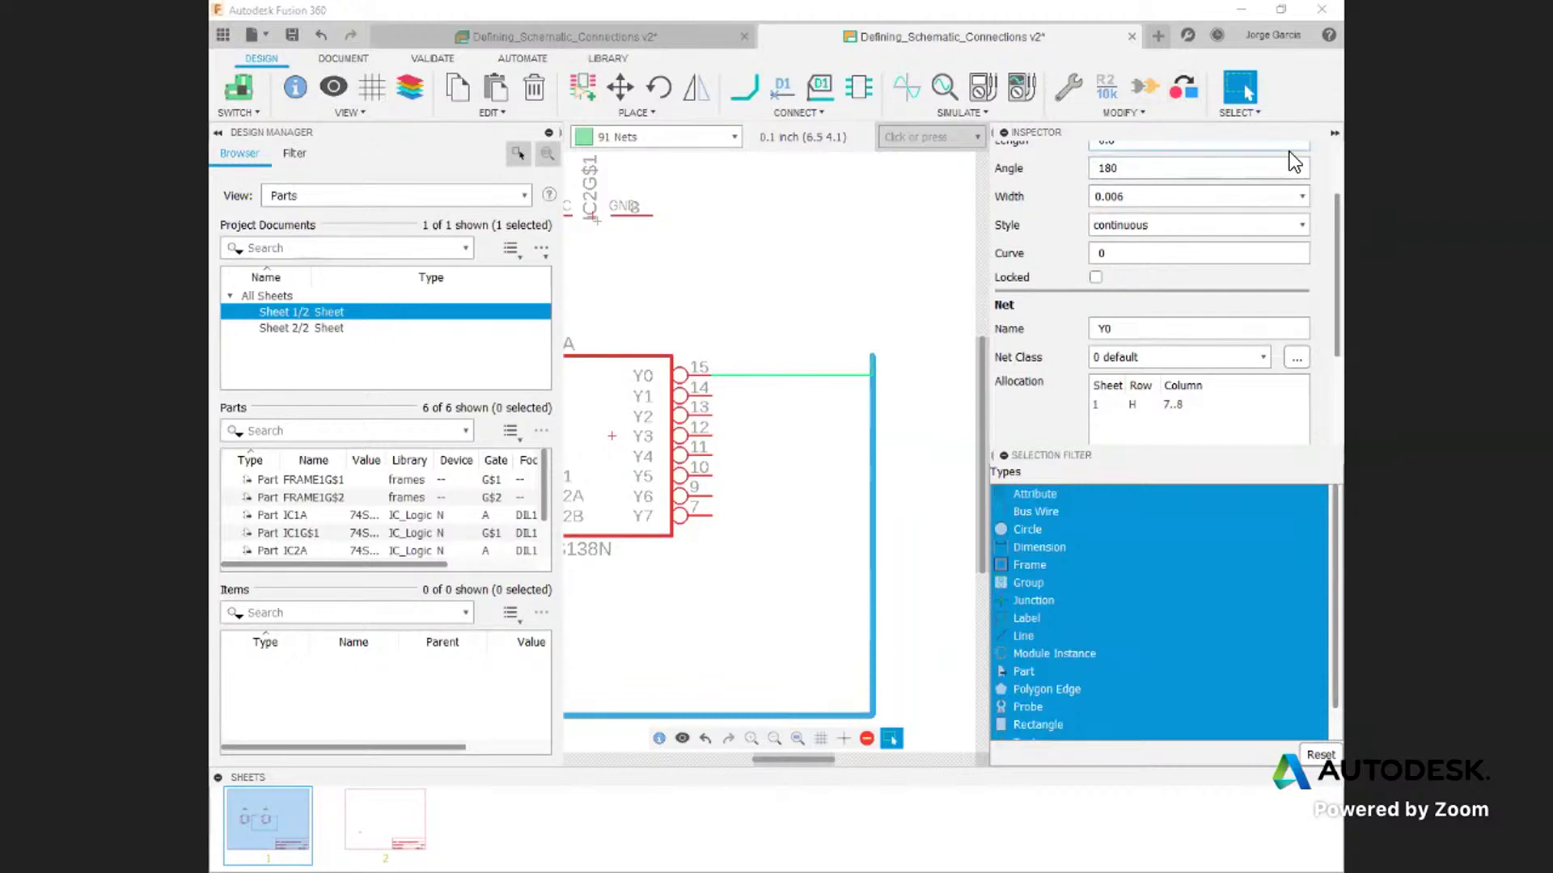
{"action": "left_click", "coordinate": [1335, 135]}
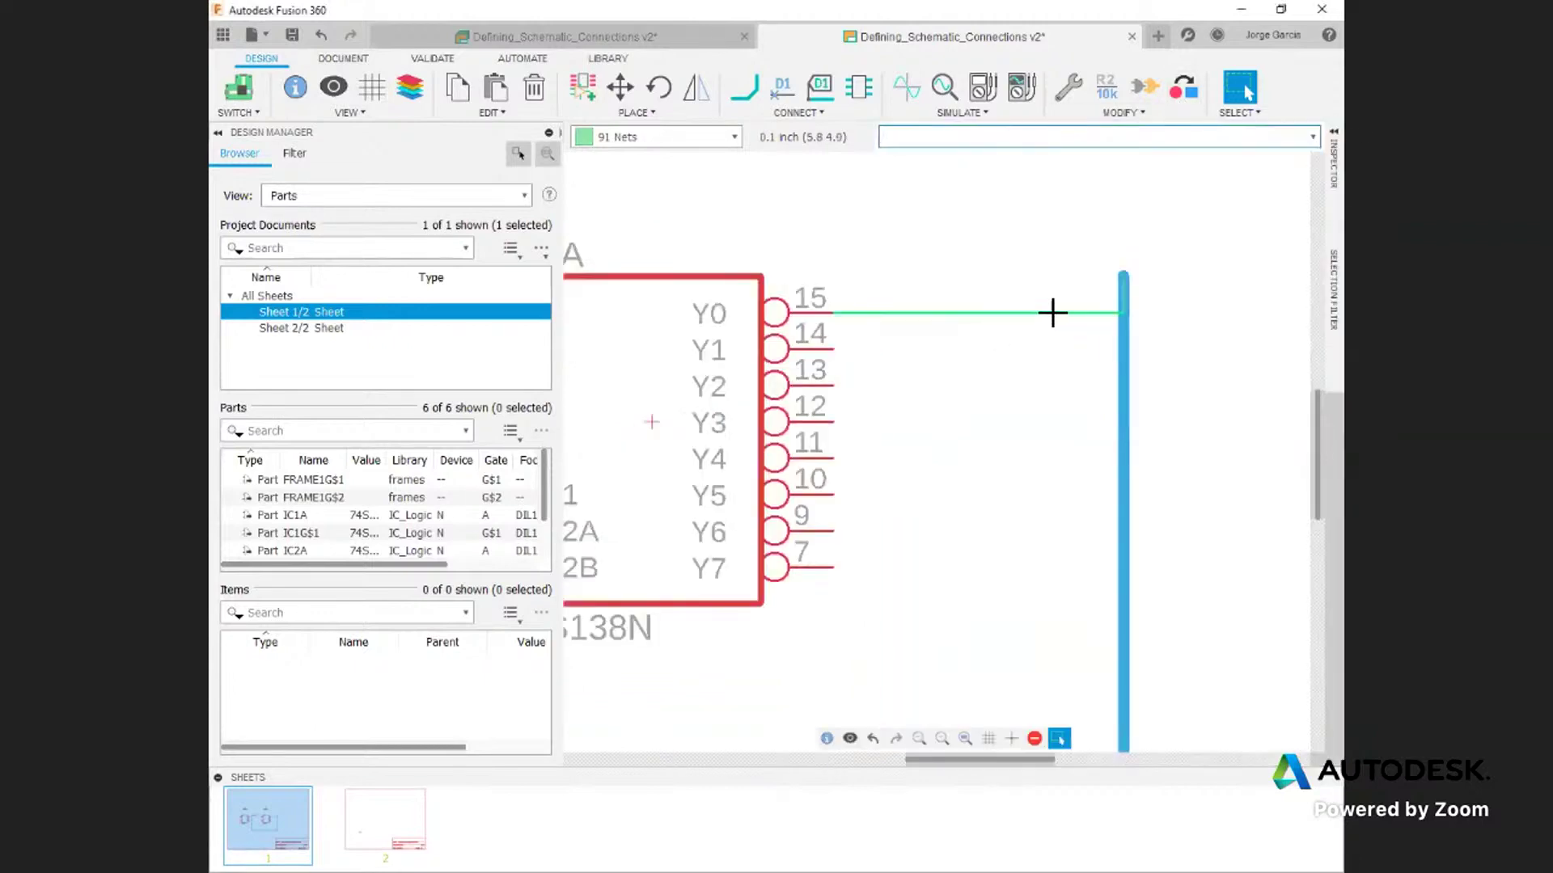
Step: Connect IC1A's pins to the adjacent bus automatically and check the generated net stubs and labels
{"action": "scroll", "coordinate": [1052, 312], "scroll_direction": "down", "scroll_amount": 3}
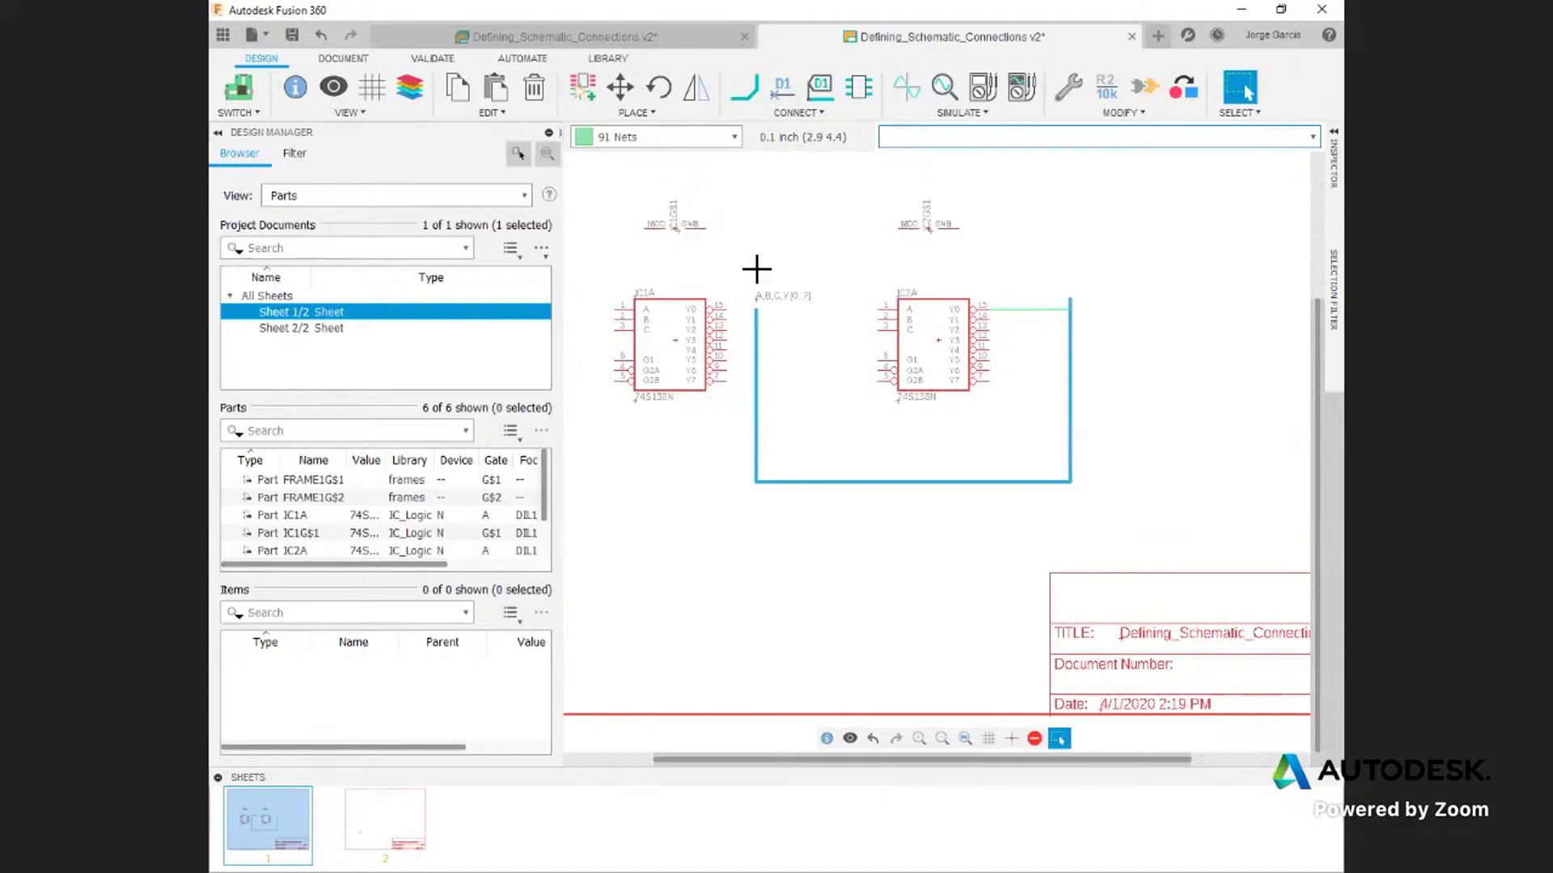
{"action": "middle_click_drag", "start_coordinate": [768, 269], "coordinate": [853, 279]}
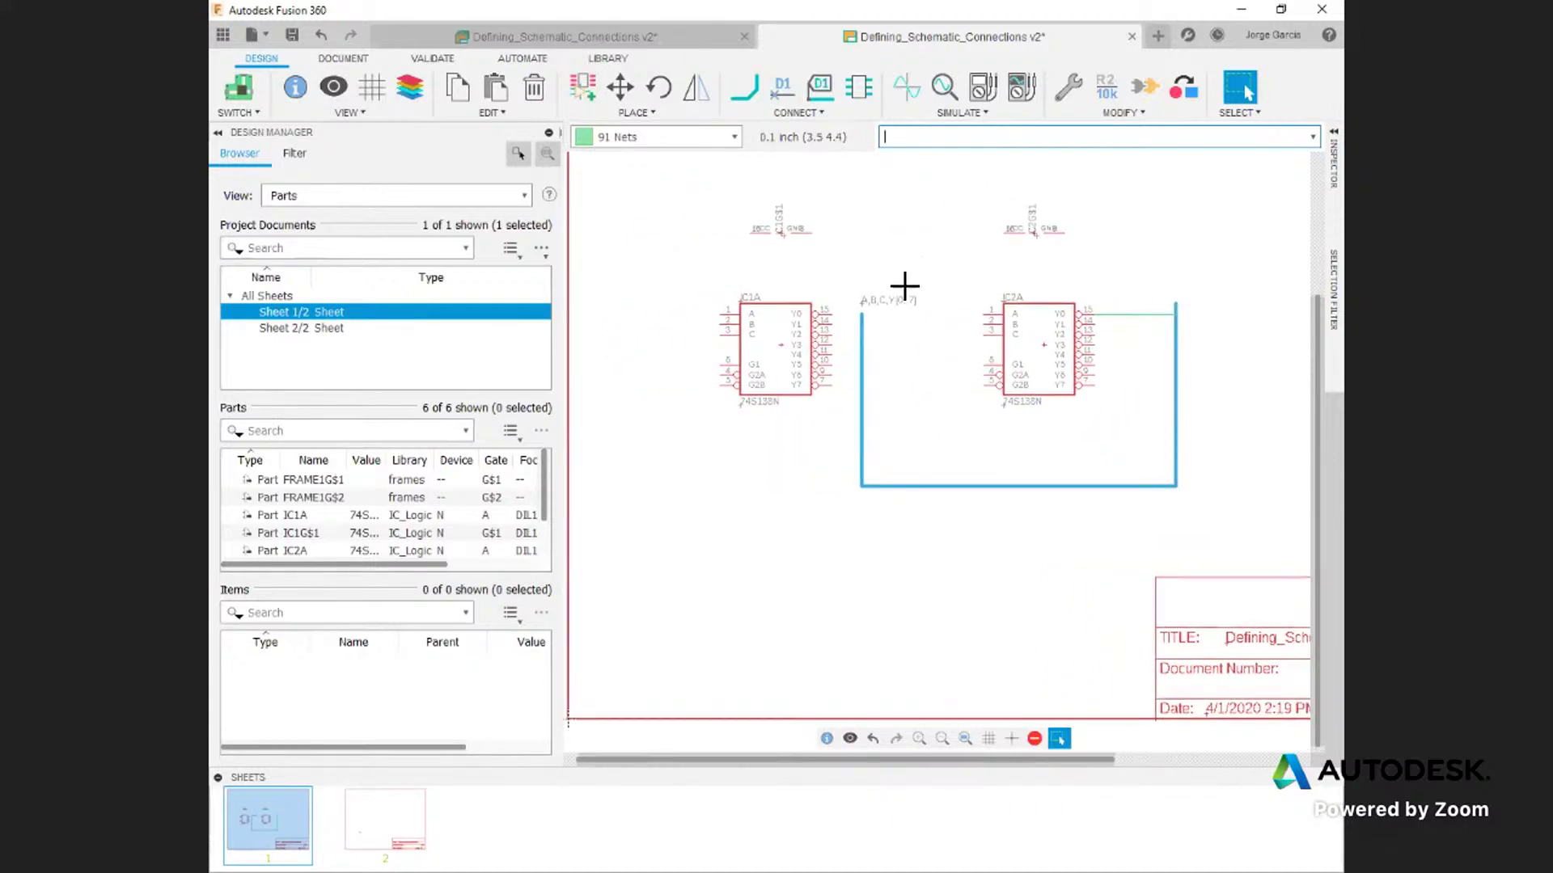
{"action": "left_click_drag", "start_coordinate": [920, 269], "coordinate": [680, 455]}
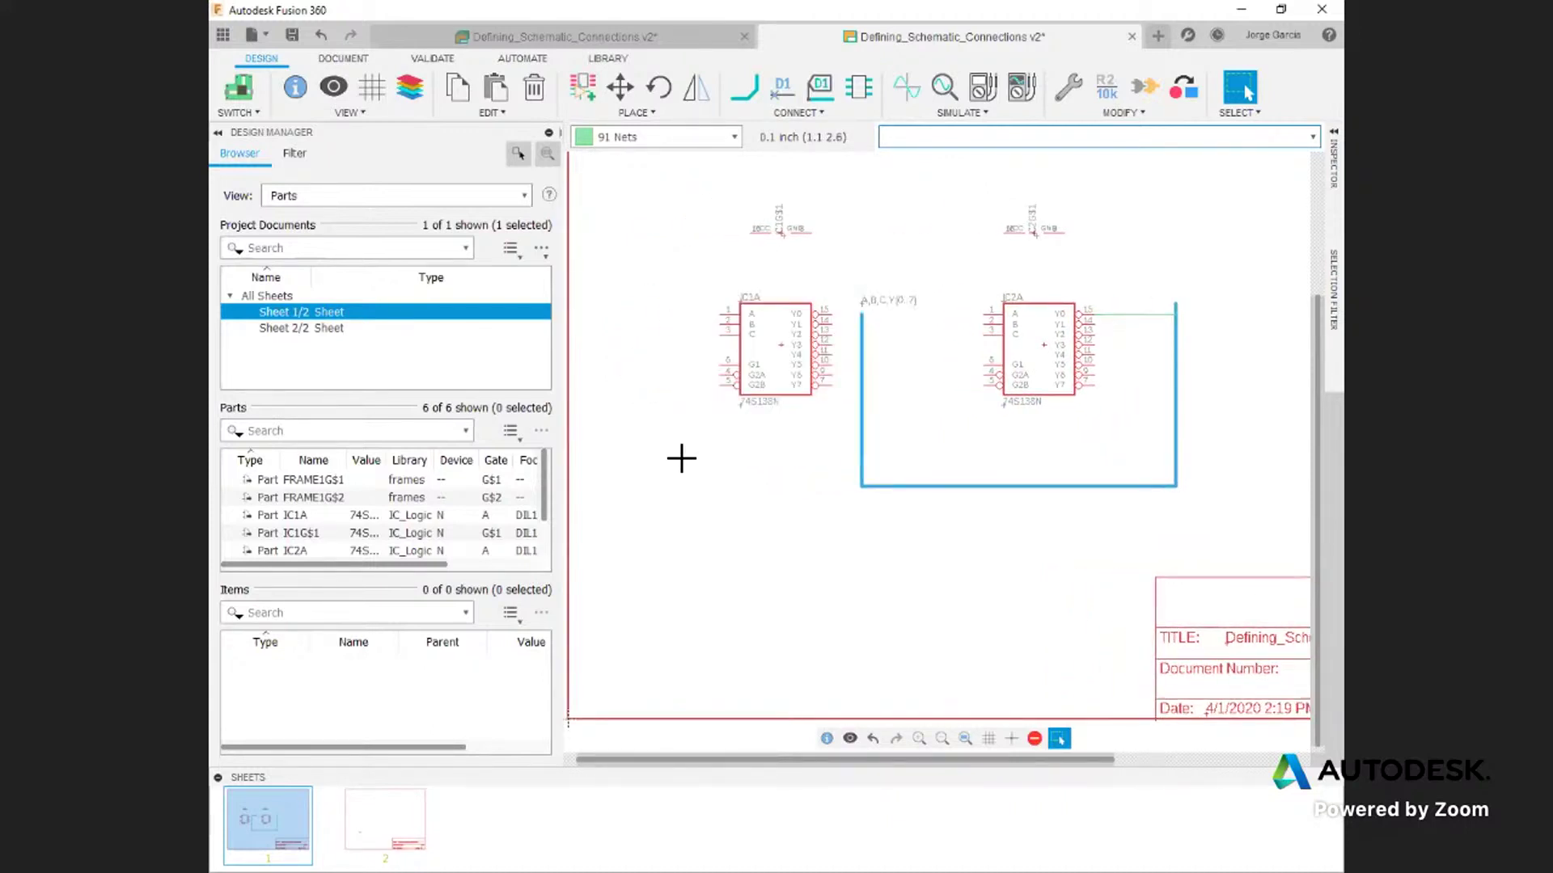
{"action": "right_click", "coordinate": [784, 351]}
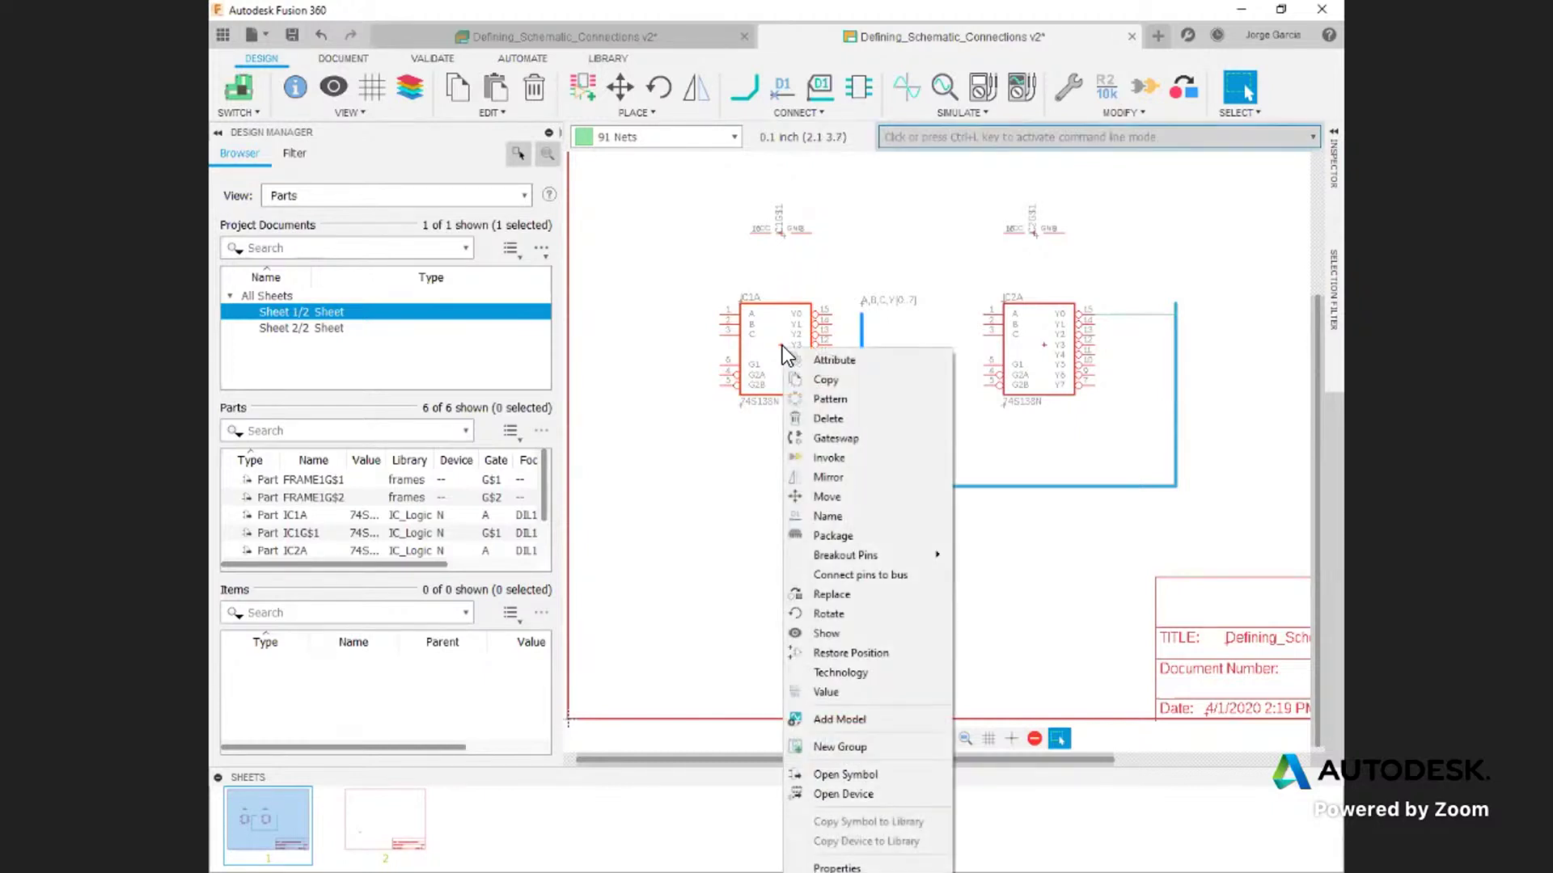
{"action": "left_click", "coordinate": [896, 575]}
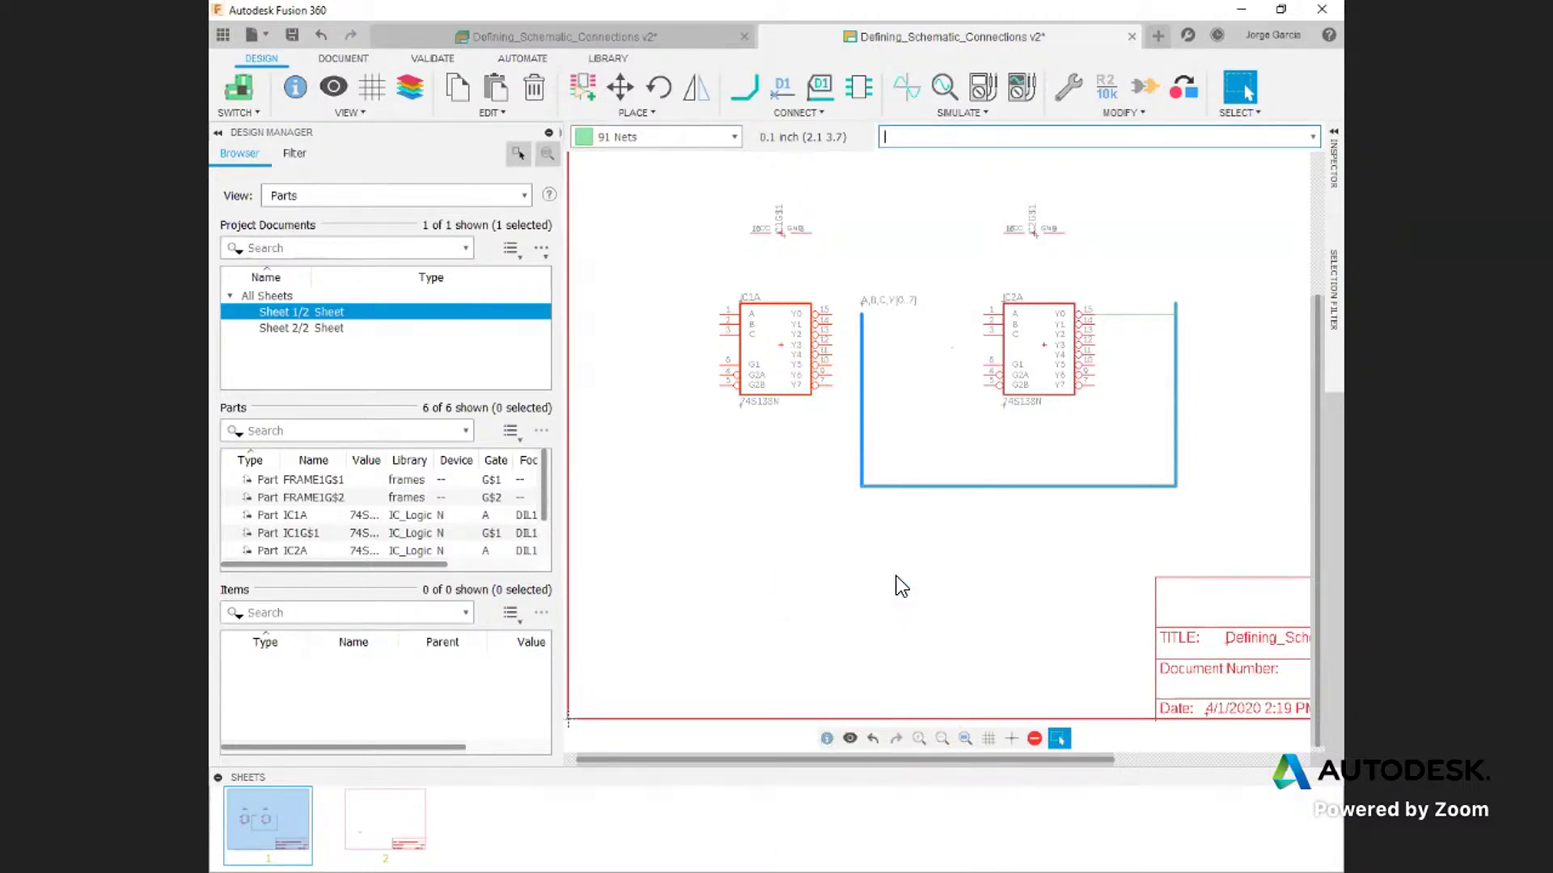
{"action": "scroll", "coordinate": [845, 319], "scroll_direction": "up", "scroll_amount": 6}
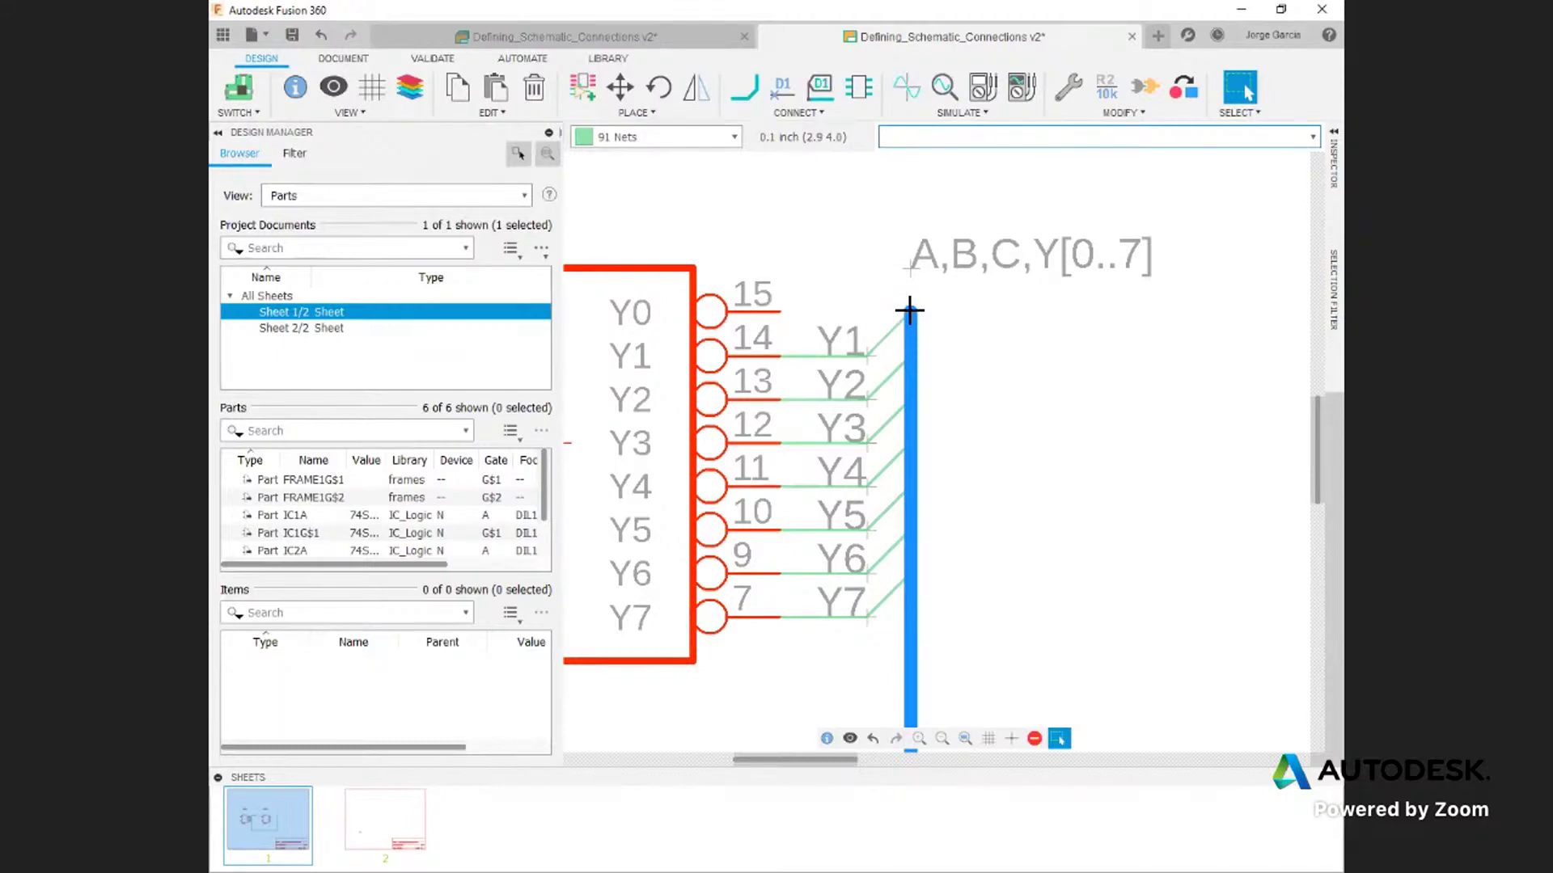
{"action": "scroll", "coordinate": [904, 368], "scroll_direction": "down", "scroll_amount": 2}
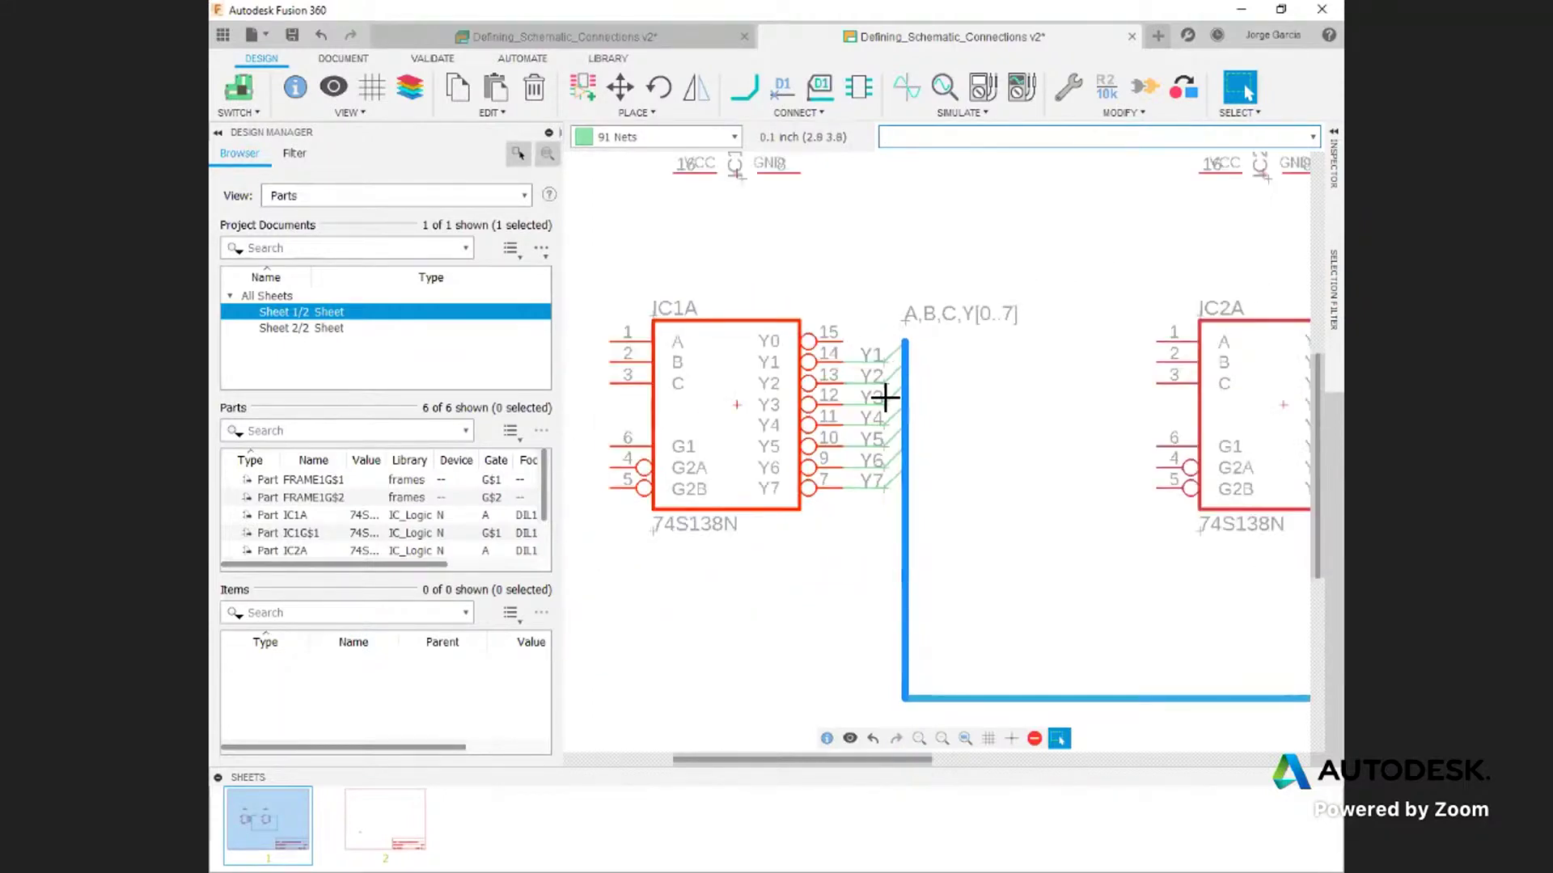
{"action": "scroll", "coordinate": [887, 396], "scroll_direction": "down", "scroll_amount": 2}
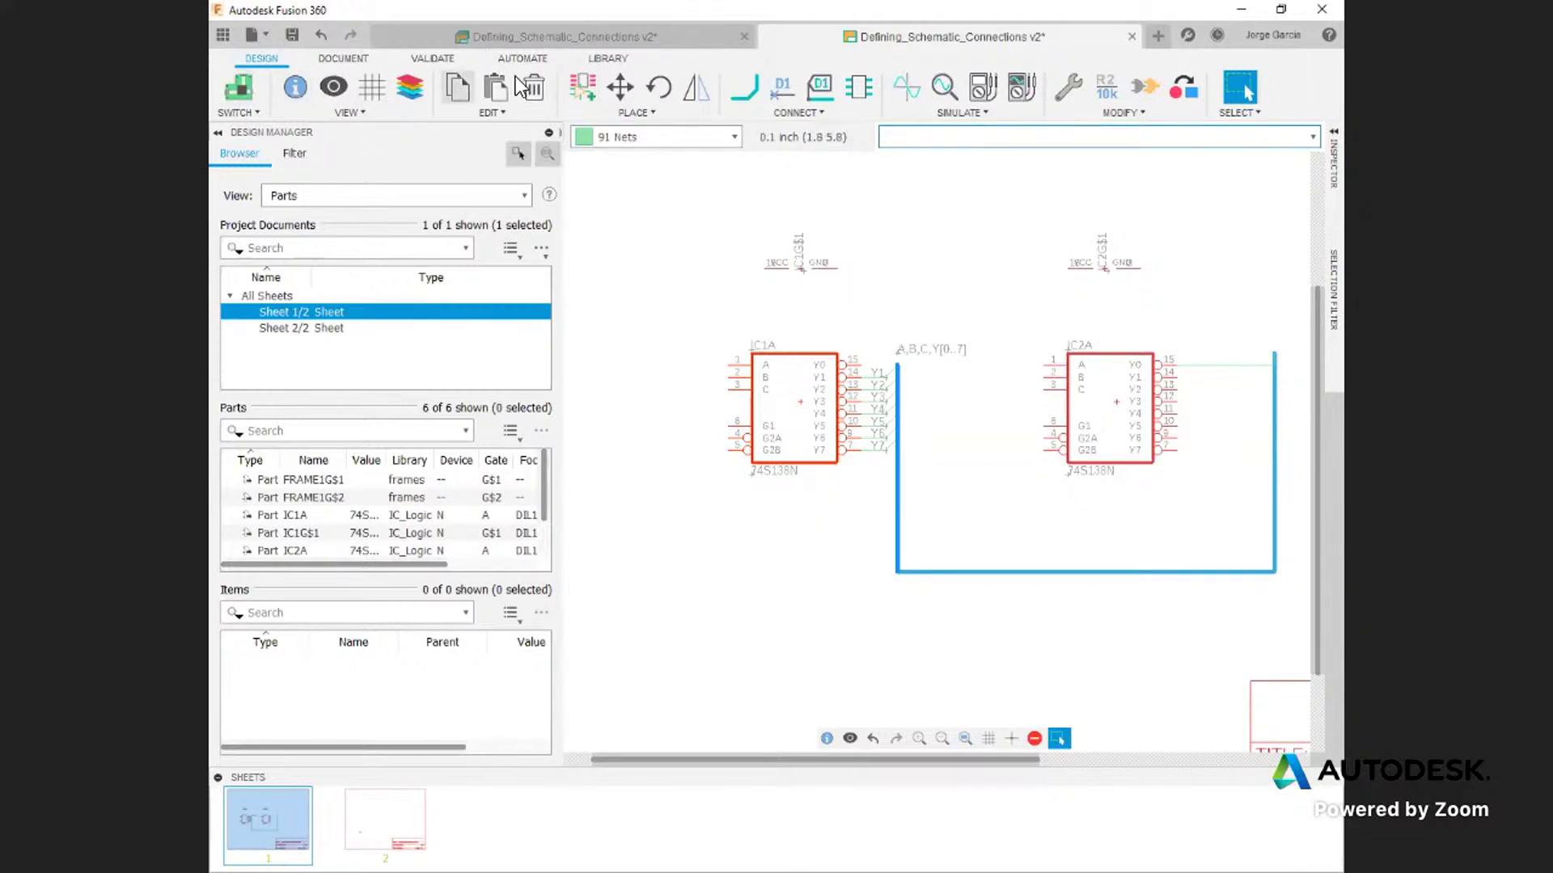
{"action": "right_click", "coordinate": [1118, 411]}
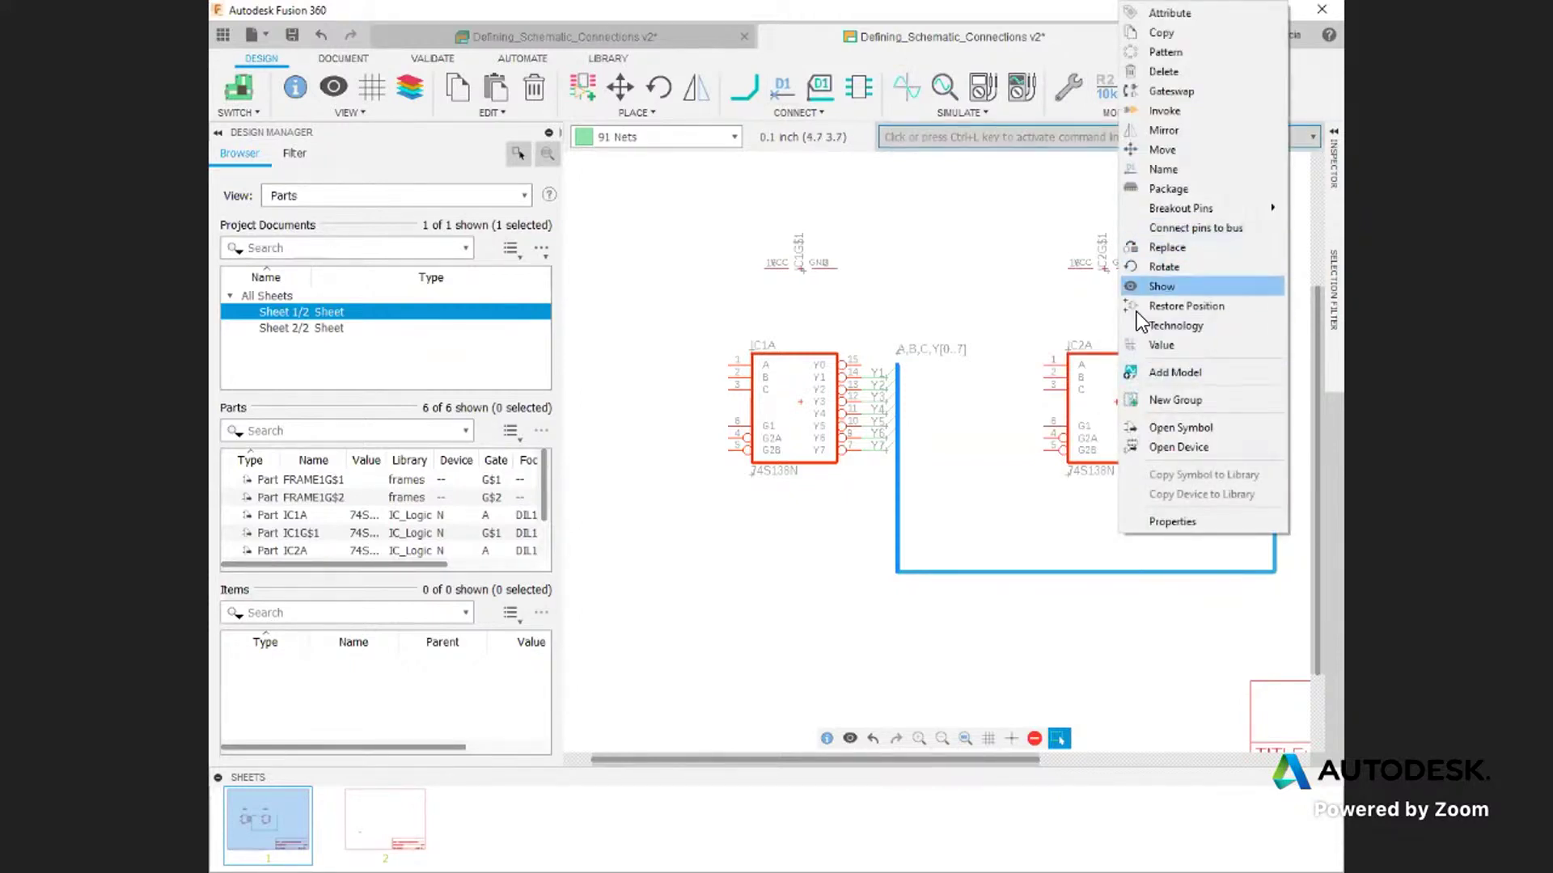
{"action": "left_click", "coordinate": [986, 433]}
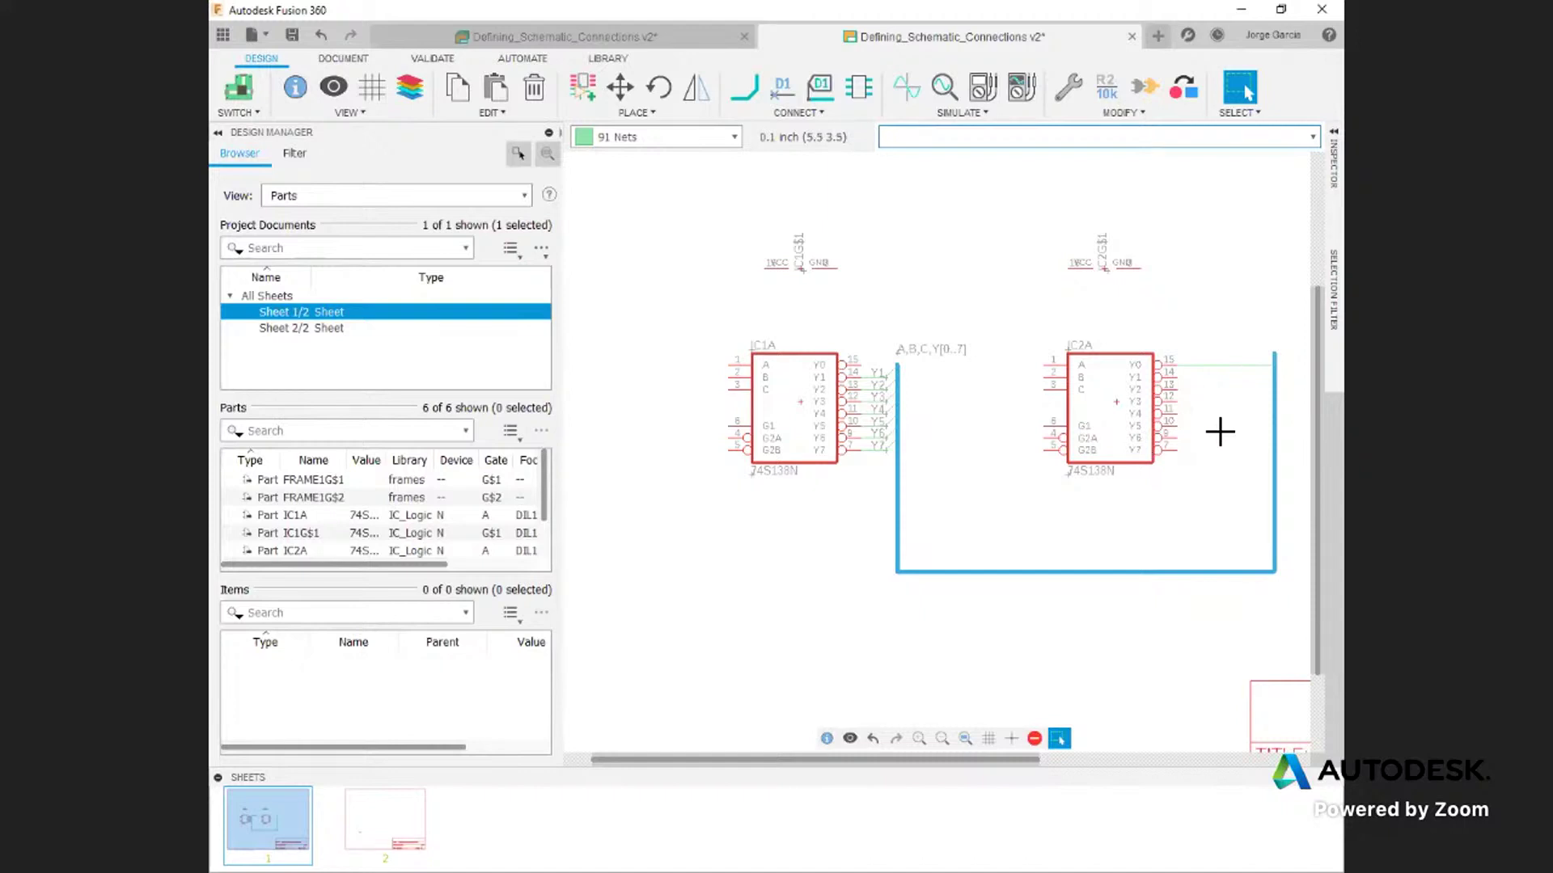
Step: Delete all segments of the A,B,C,Y[0..7] bus and the net wire between it and IC2A's Y0 pin
{"action": "middle_click_drag", "start_coordinate": [1220, 433], "coordinate": [1038, 407]}
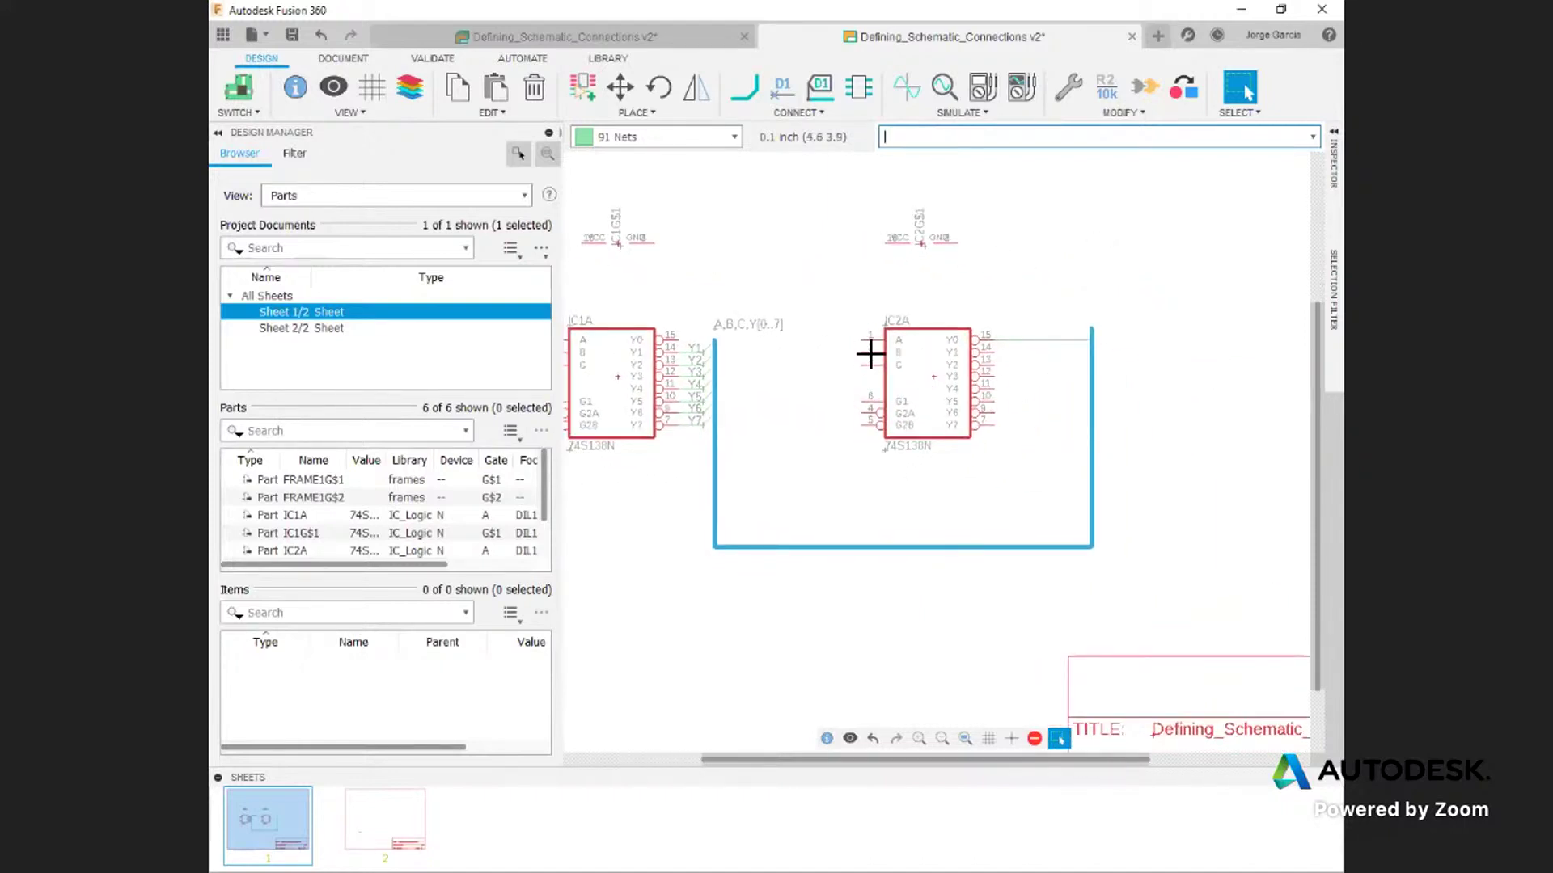
{"action": "left_click", "coordinate": [534, 88]}
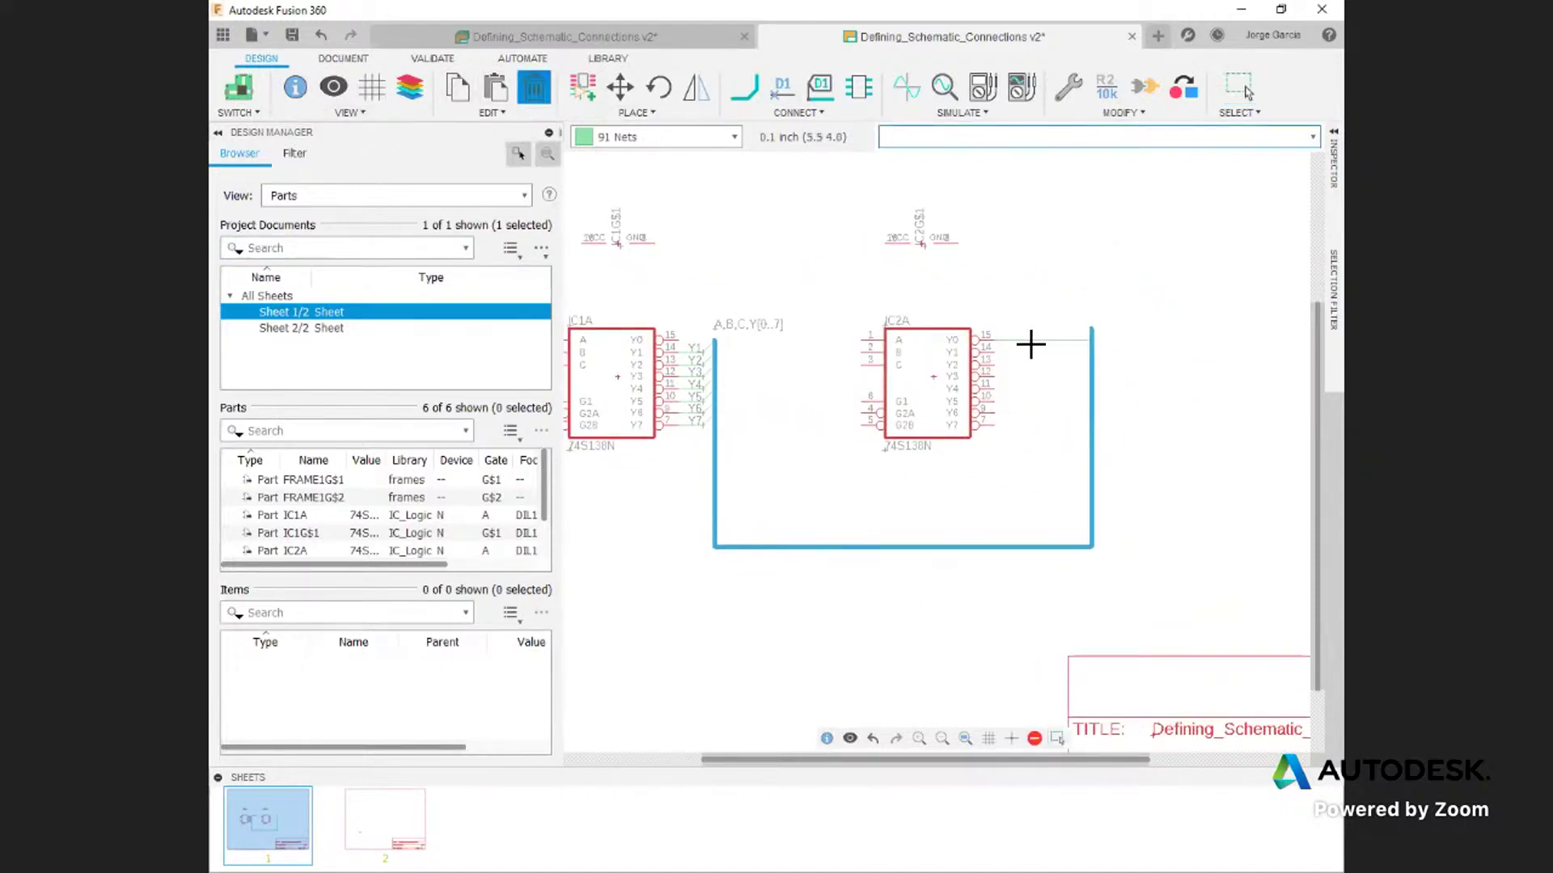
{"action": "left_click", "coordinate": [714, 495]}
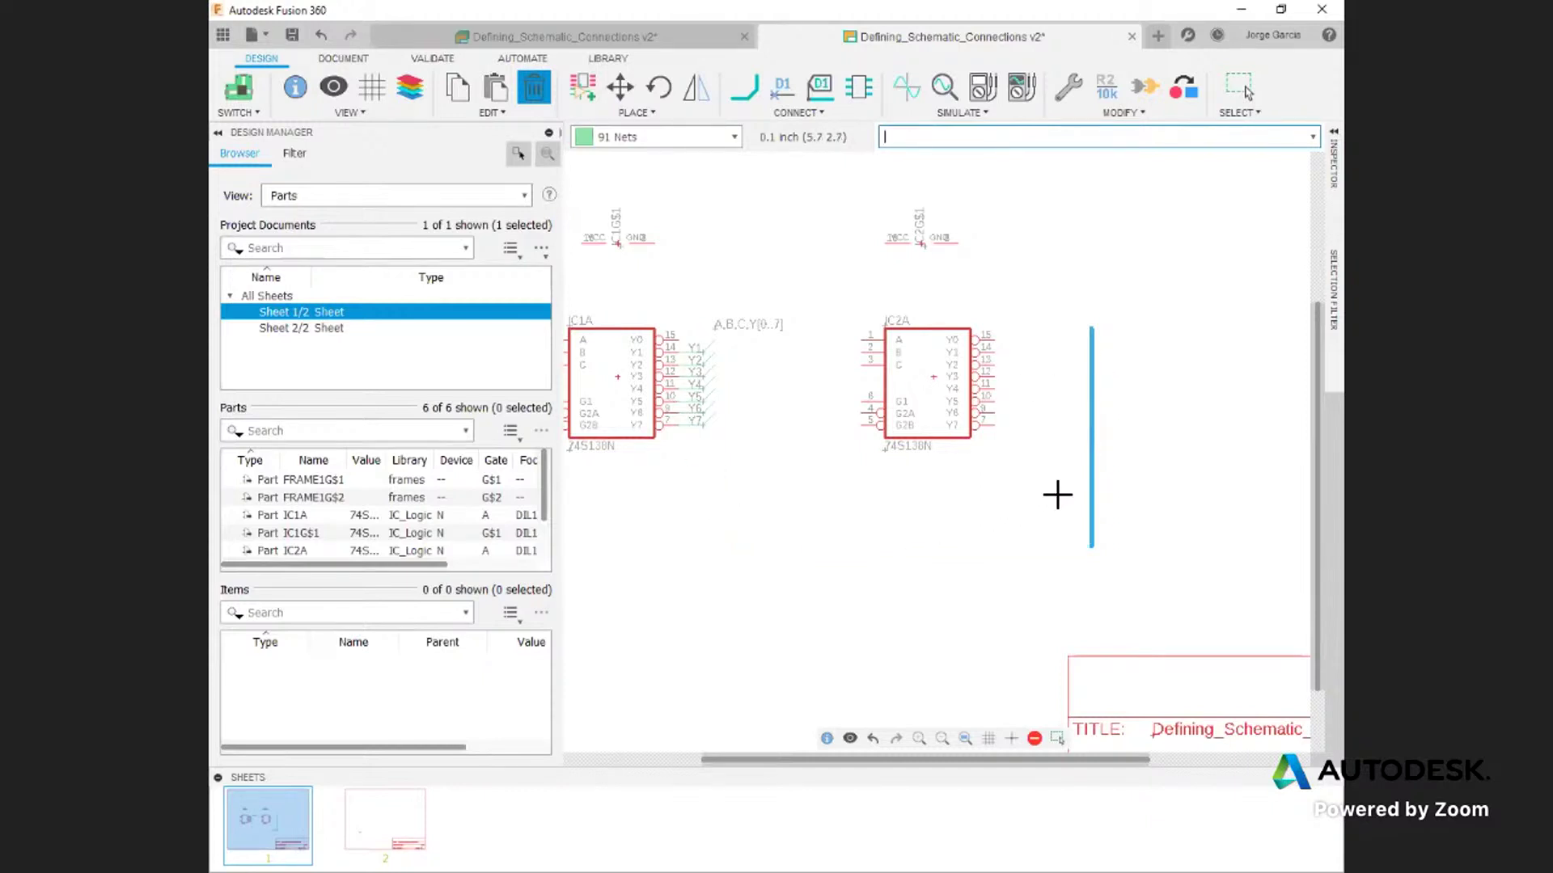
{"action": "scroll", "coordinate": [750, 368], "scroll_direction": "up", "scroll_amount": 3}
{"action": "middle_click_drag", "start_coordinate": [715, 306], "coordinate": [925, 304]}
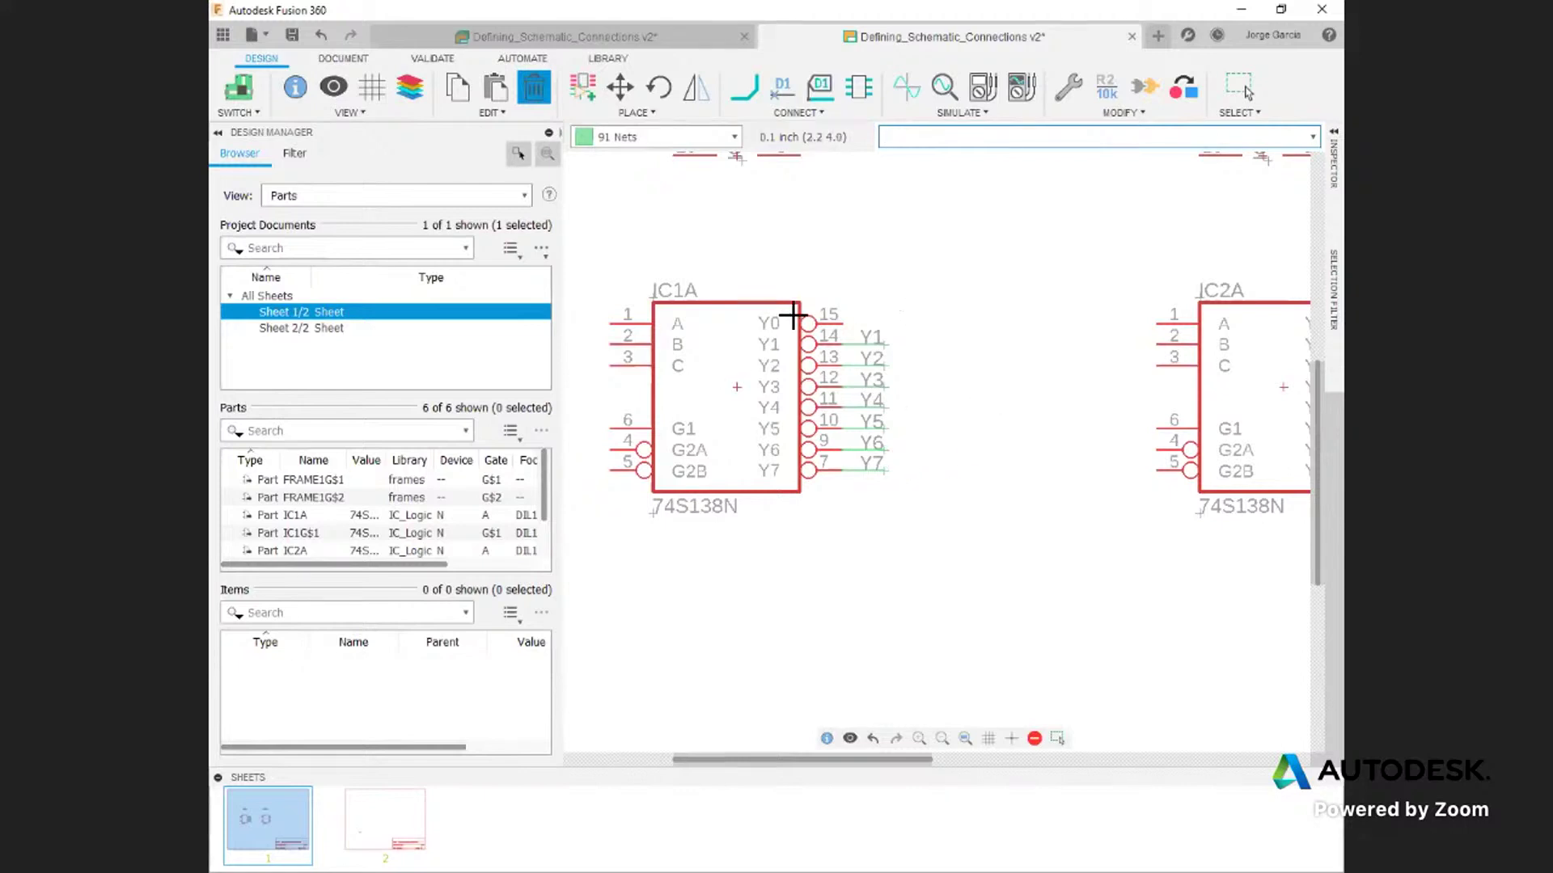
{"action": "key", "text": "Escape"}
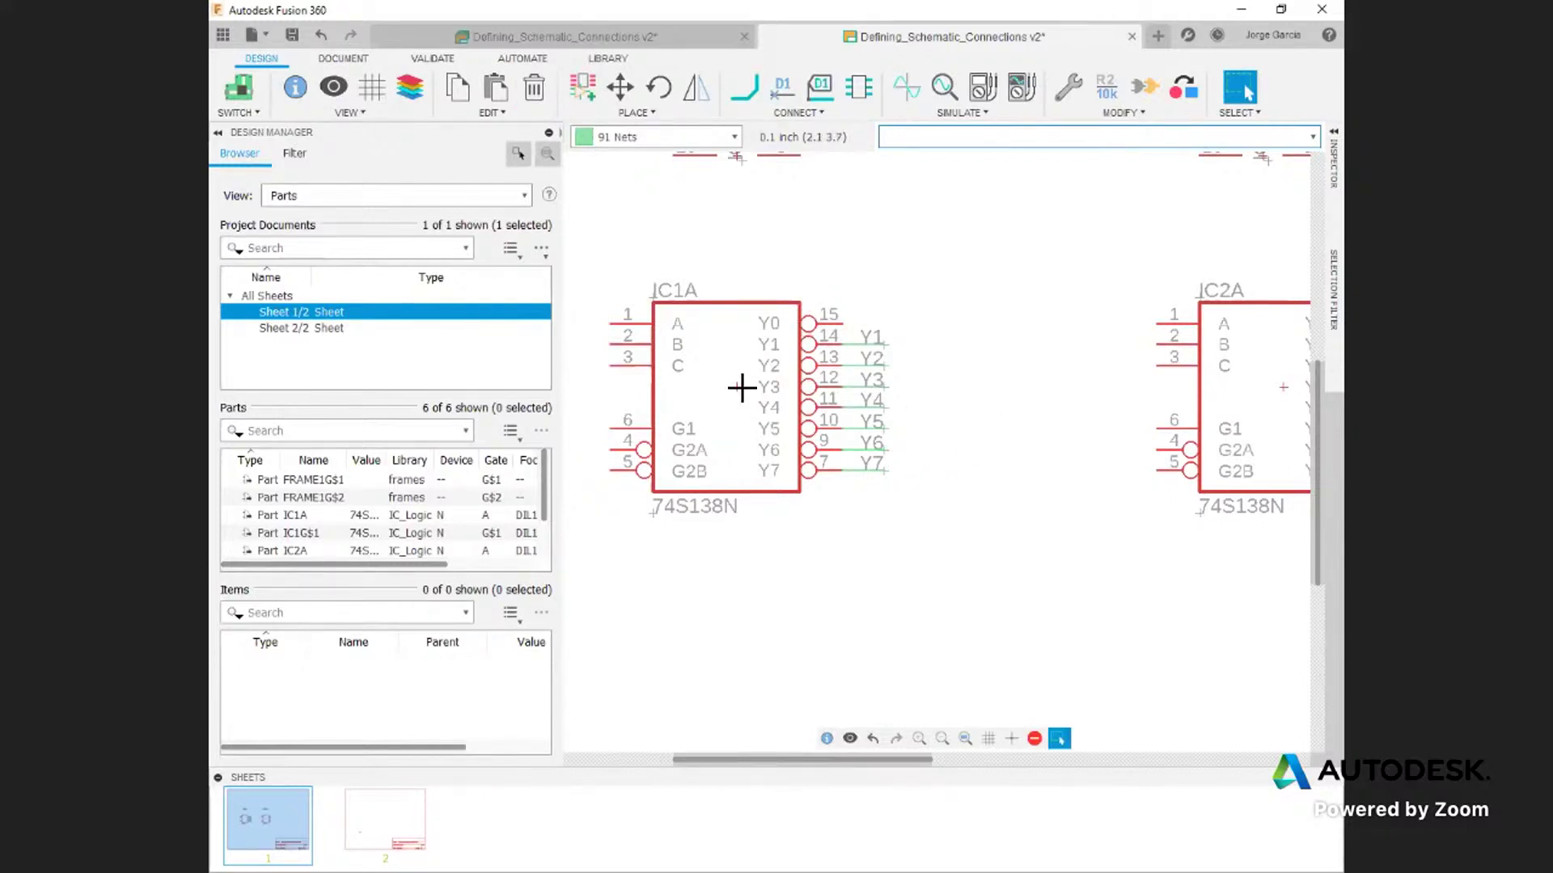
Step: Break out only pin Y0 of IC1A using the Pin names (<pin>) label format, accepting the connection to same-named nets
{"action": "right_click", "coordinate": [736, 387]}
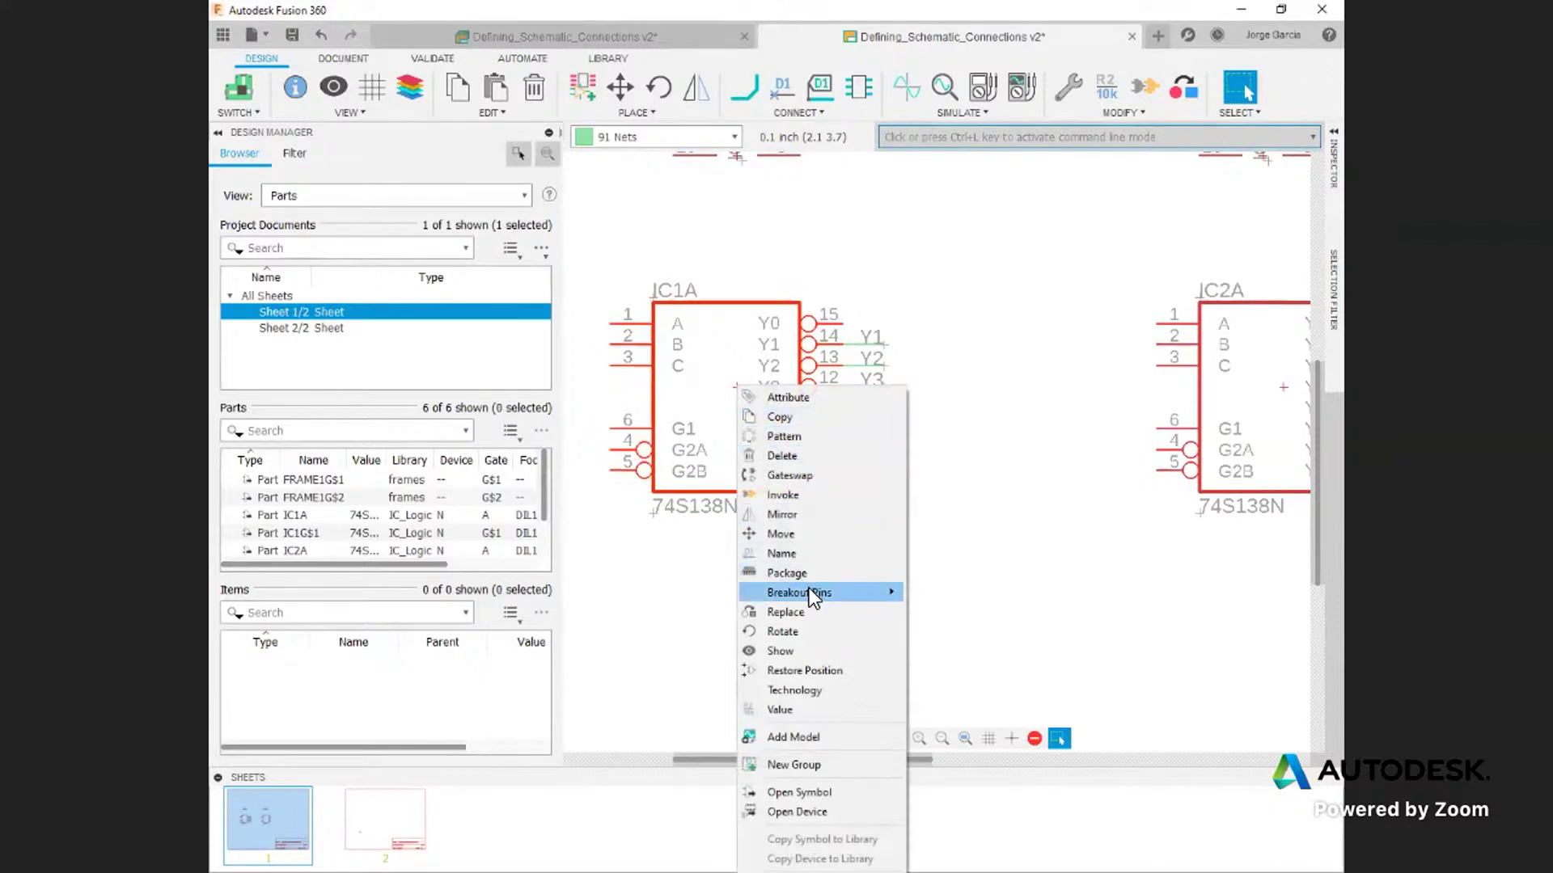
{"action": "mouse_move", "coordinate": [809, 592]}
{"action": "mouse_move", "coordinate": [963, 616]}
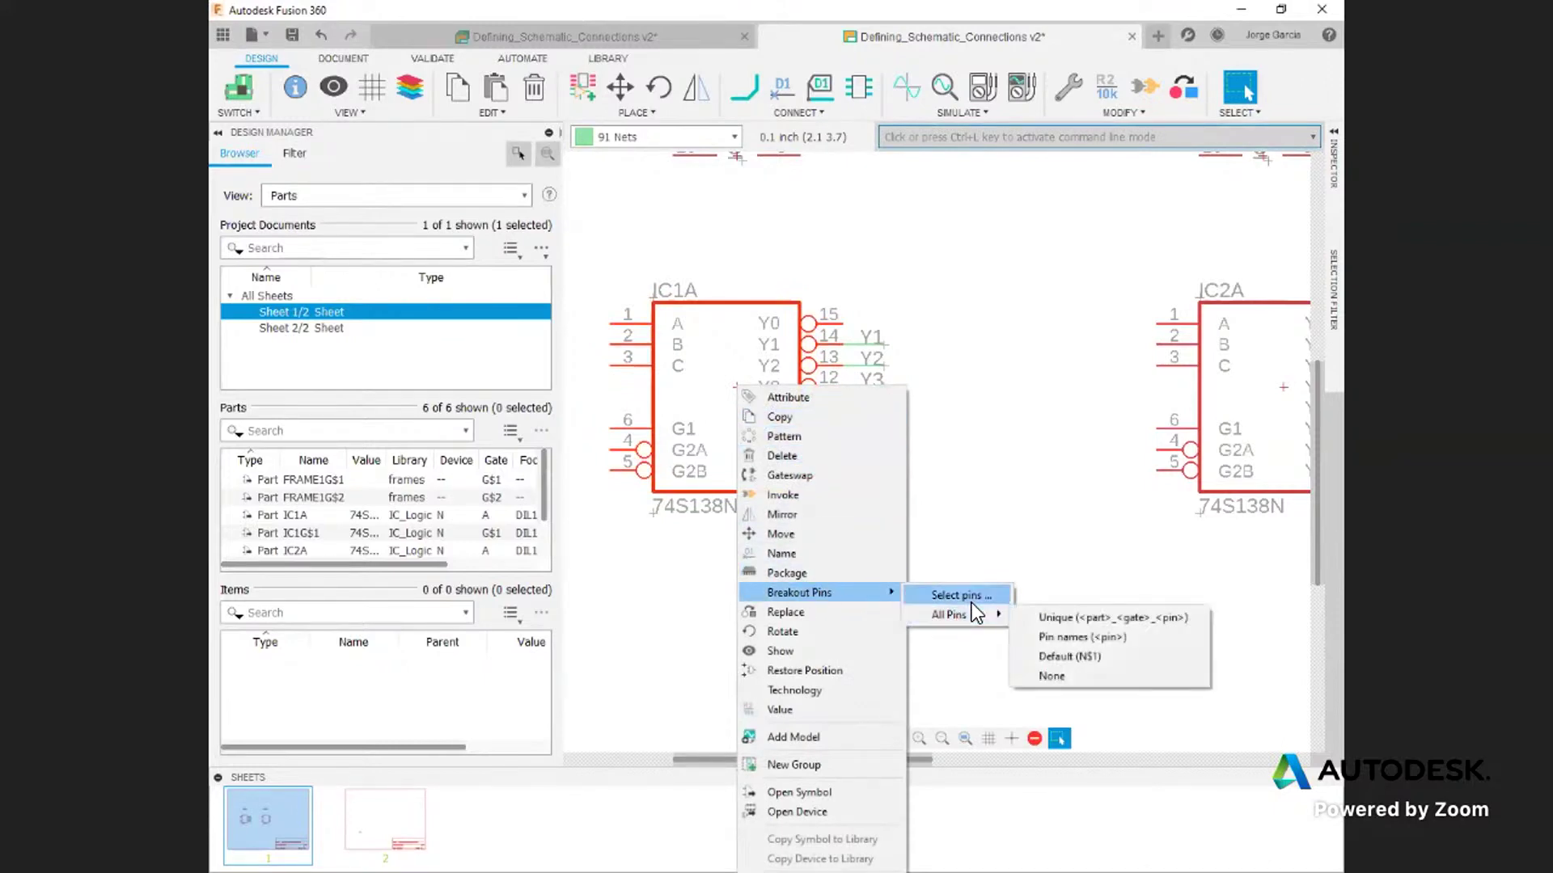
{"action": "left_click", "coordinate": [969, 593]}
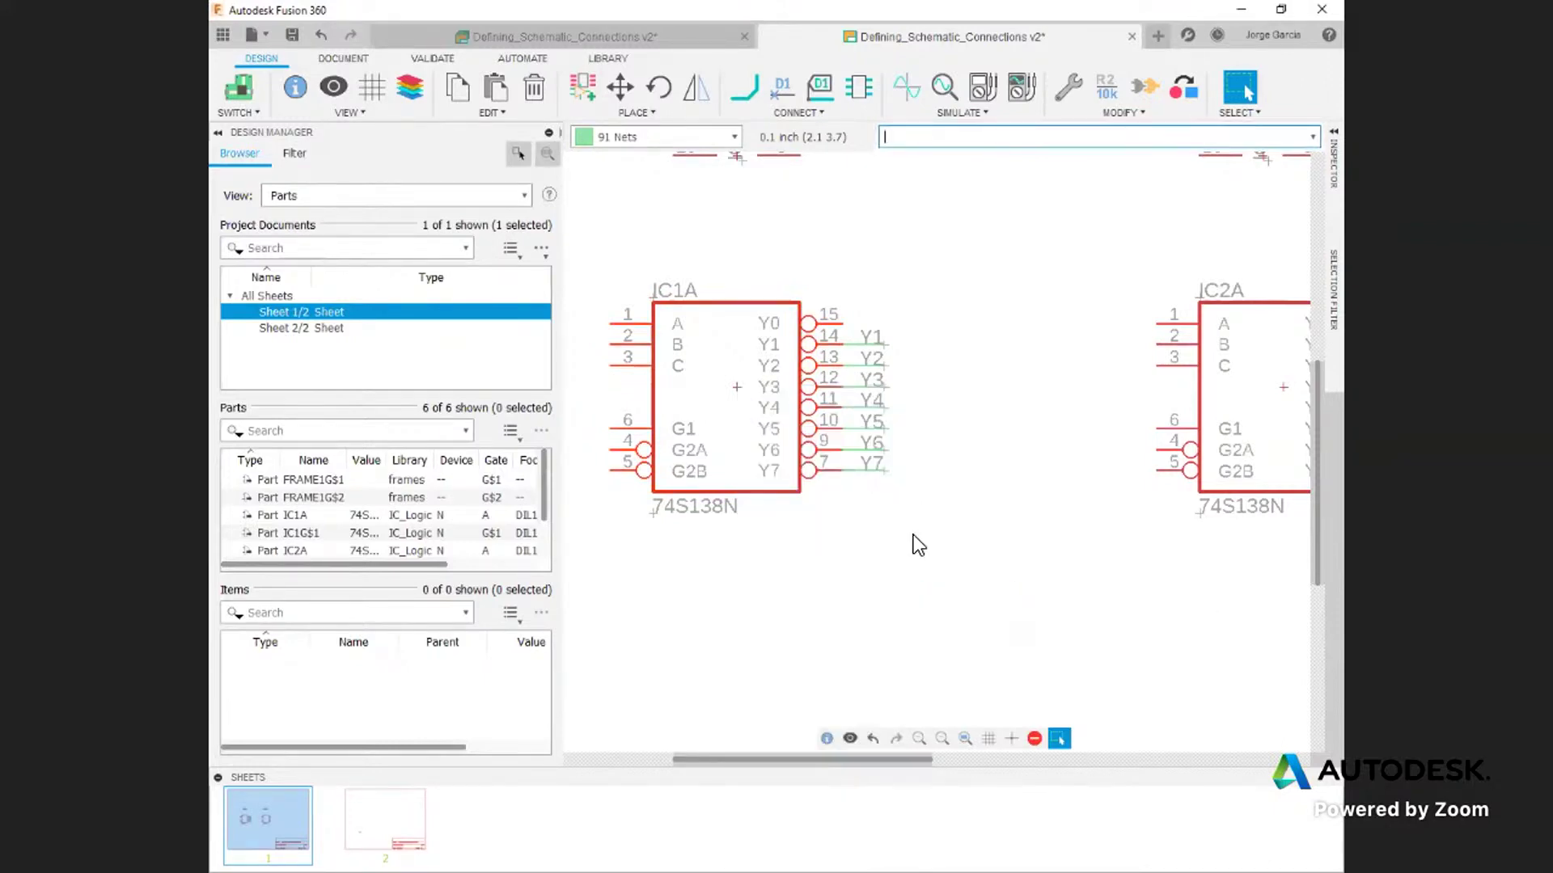
{"action": "left_click", "coordinate": [794, 660]}
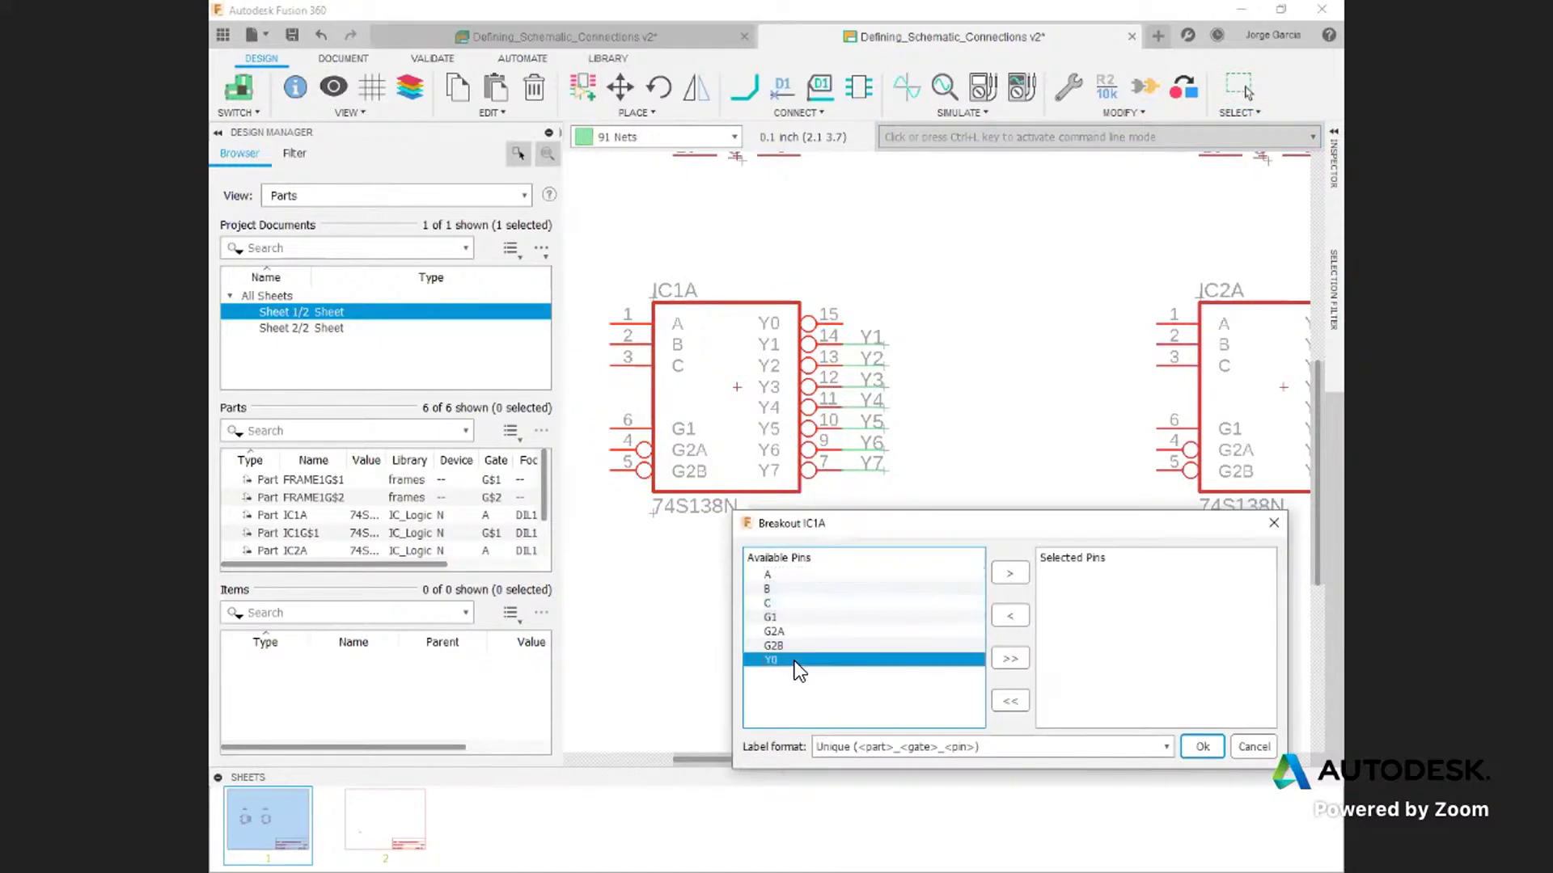
{"action": "left_click", "coordinate": [1010, 572]}
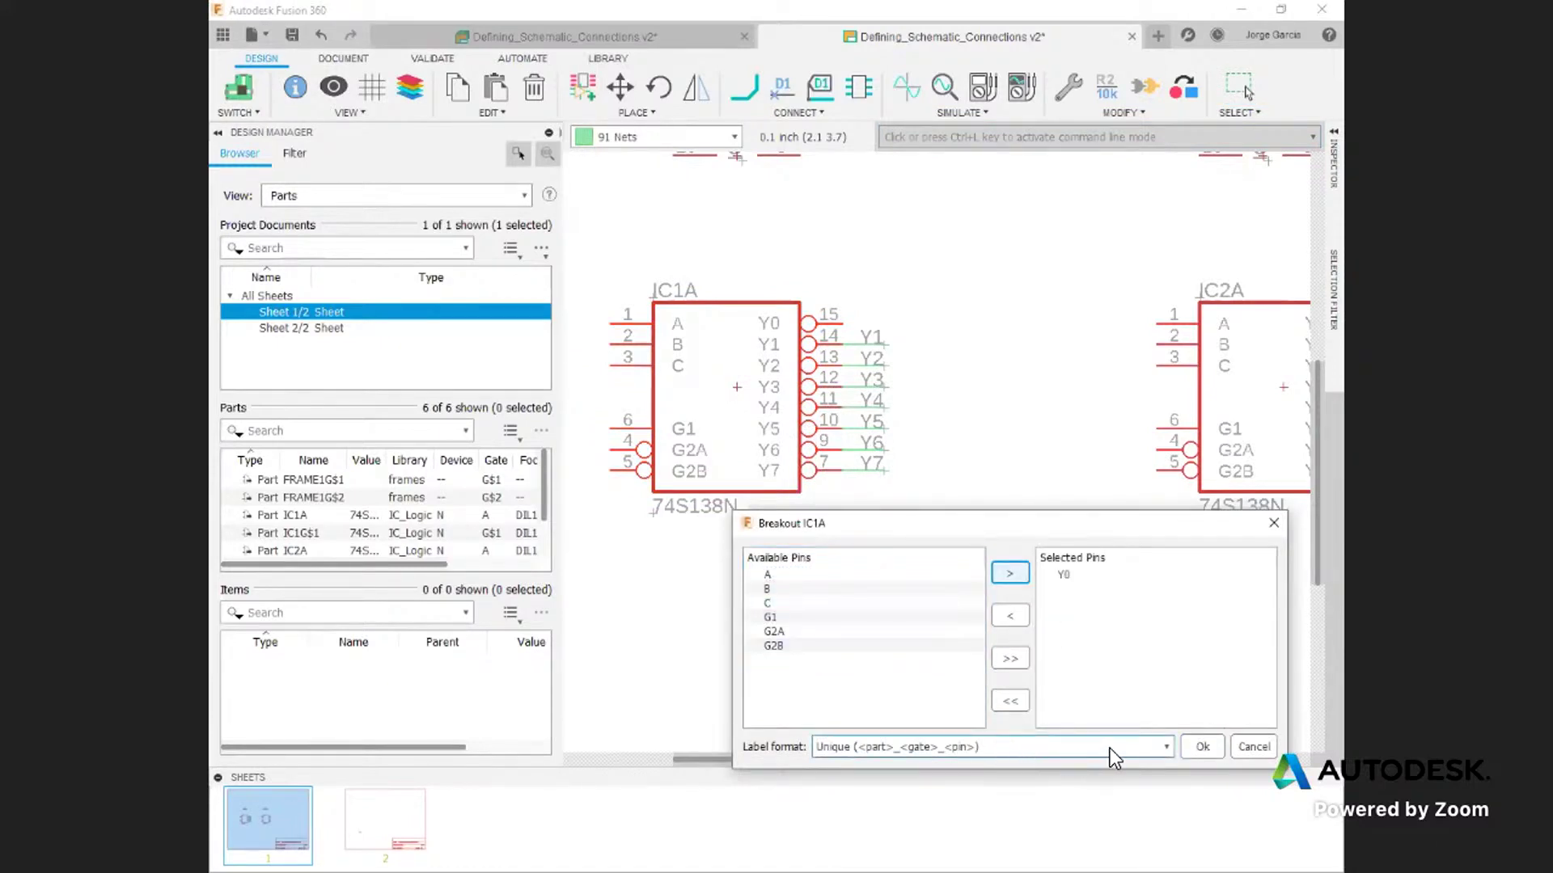
{"action": "left_click", "coordinate": [1166, 748]}
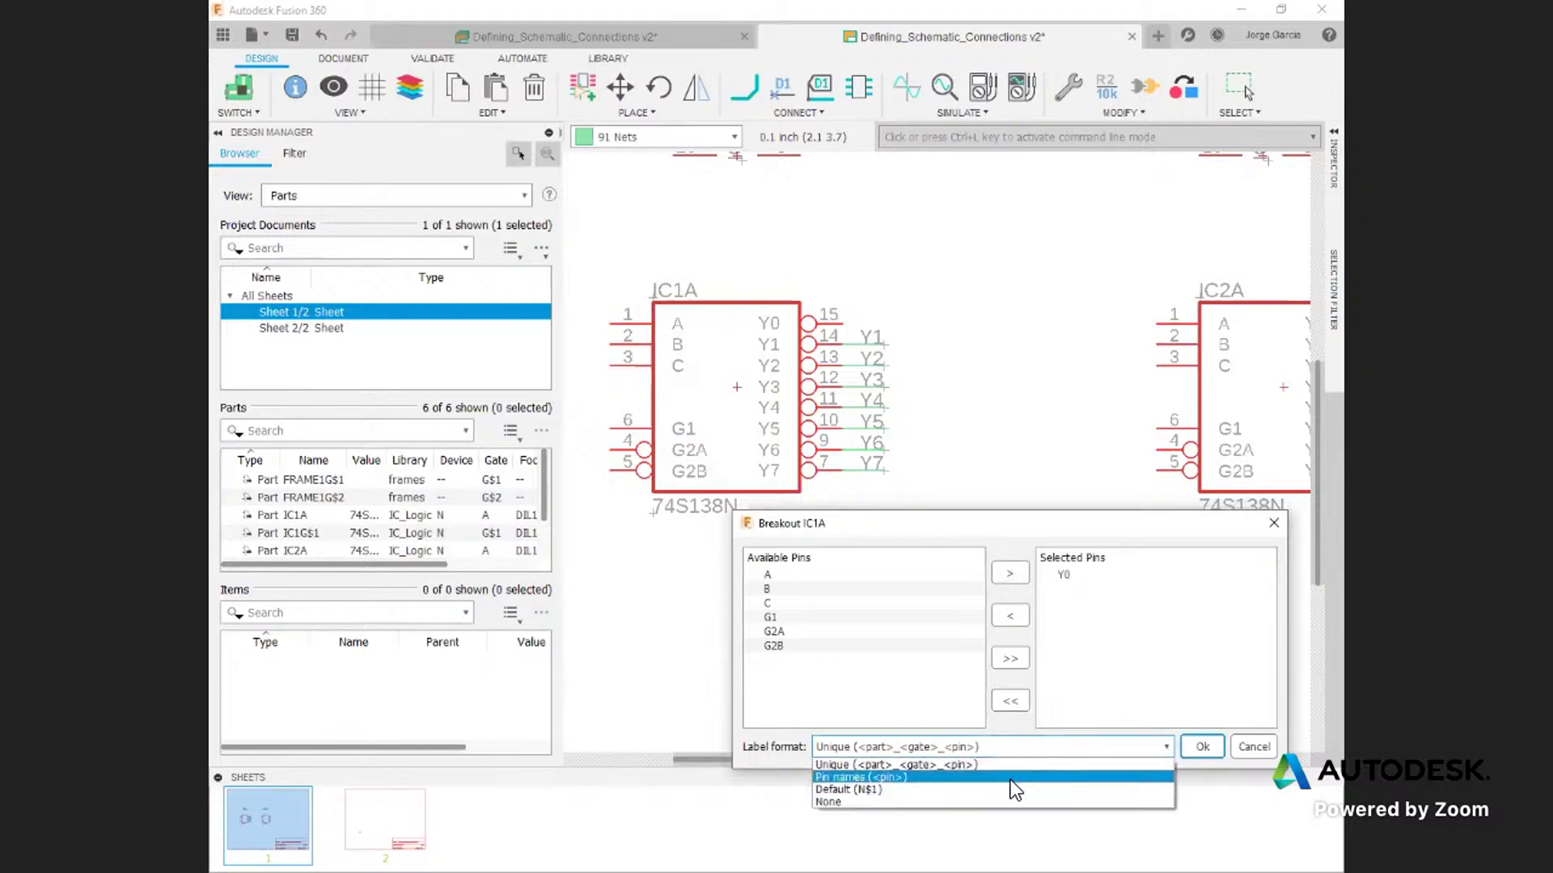
{"action": "left_click", "coordinate": [1011, 779]}
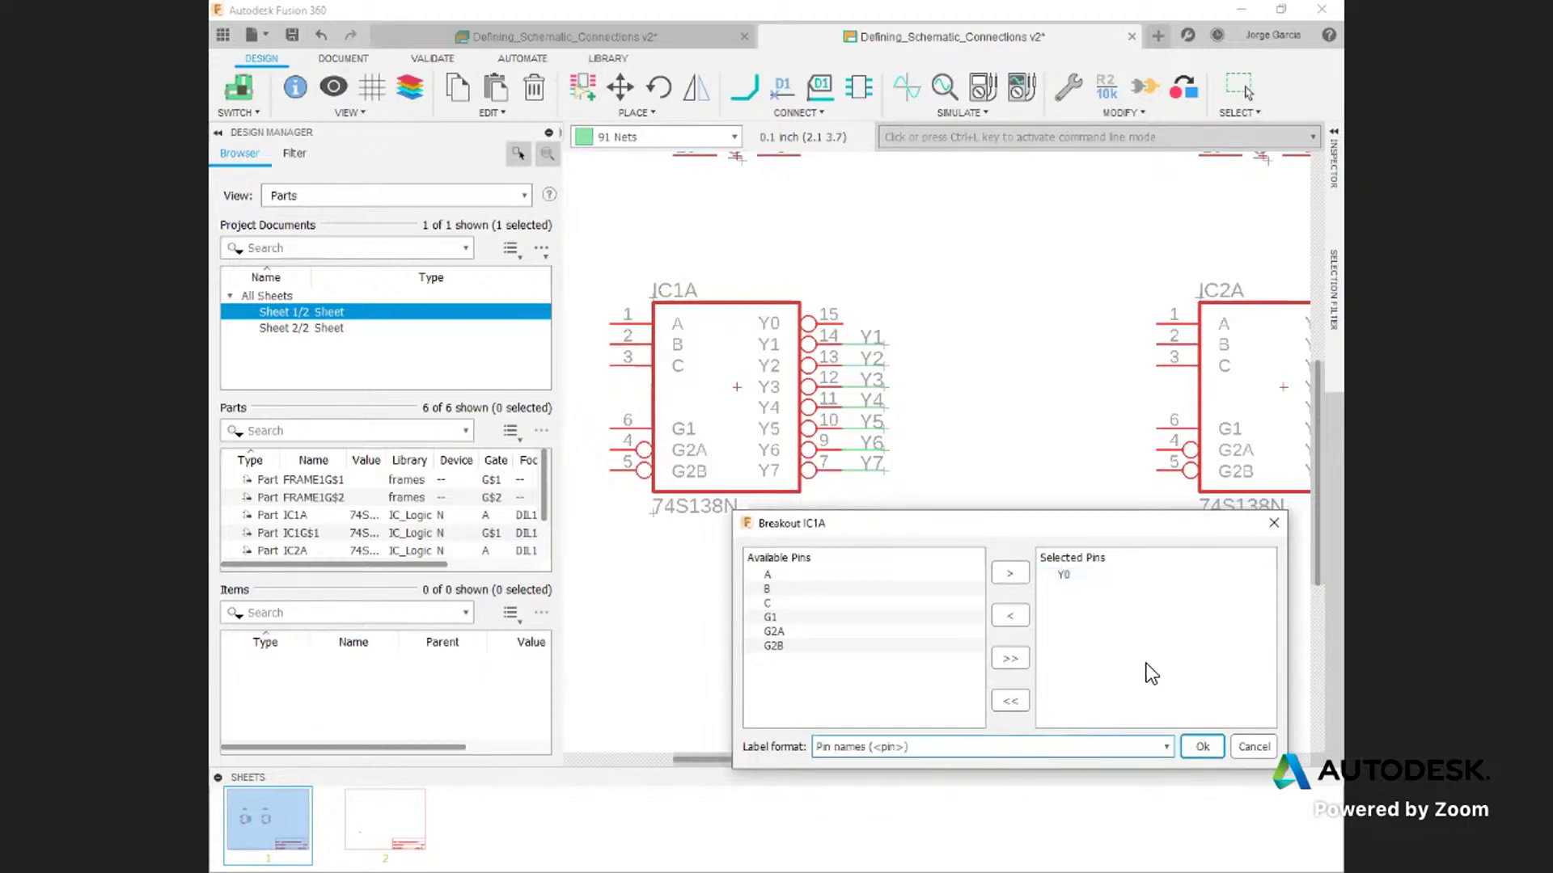
{"action": "left_click", "coordinate": [1200, 743]}
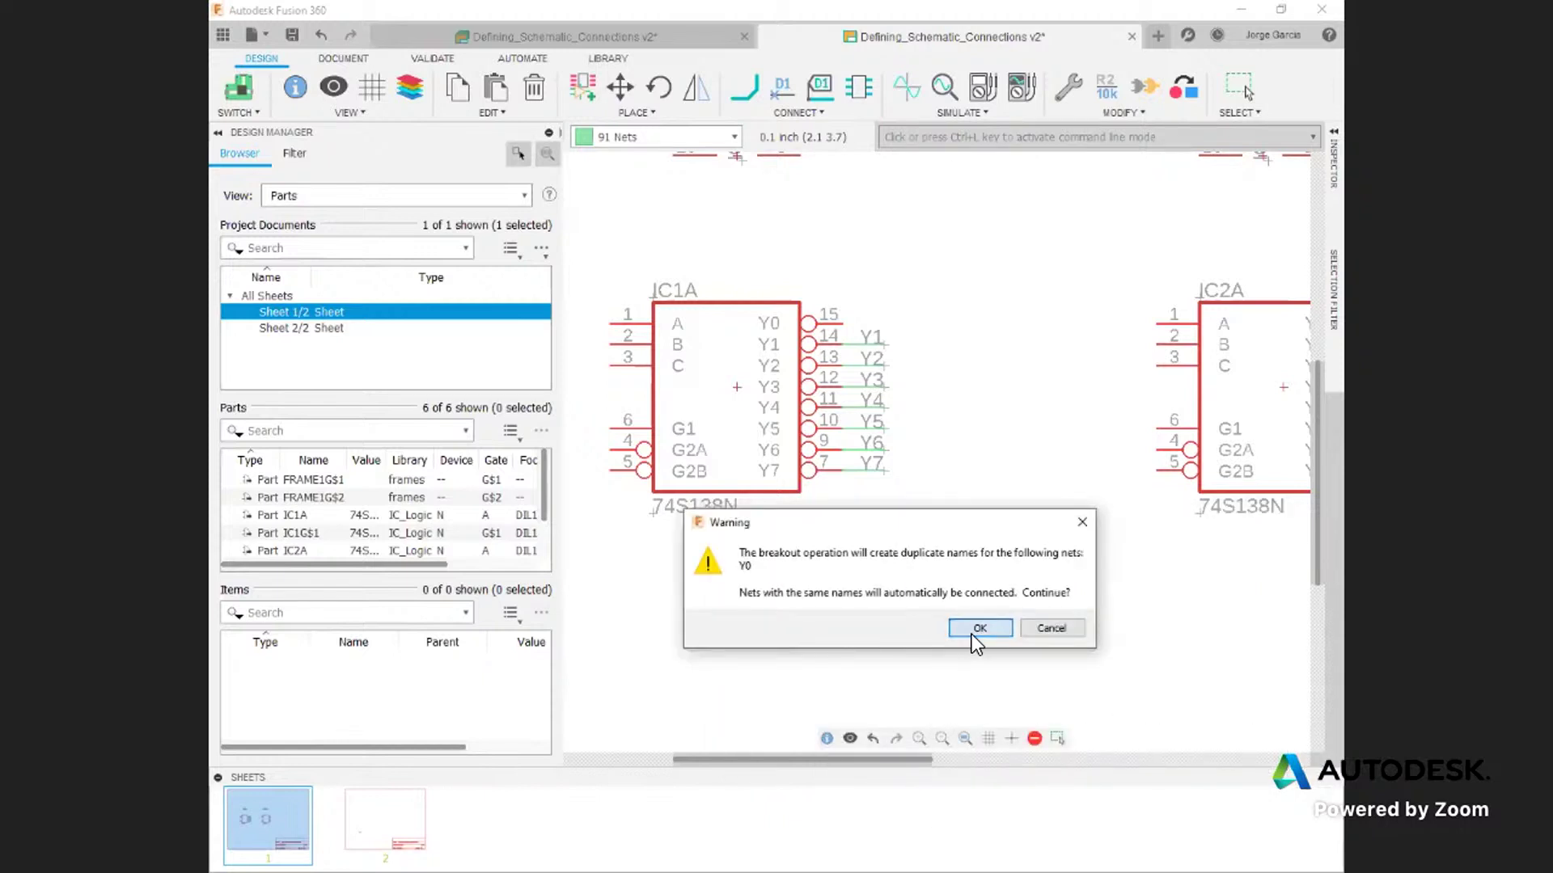
{"action": "left_click", "coordinate": [977, 630]}
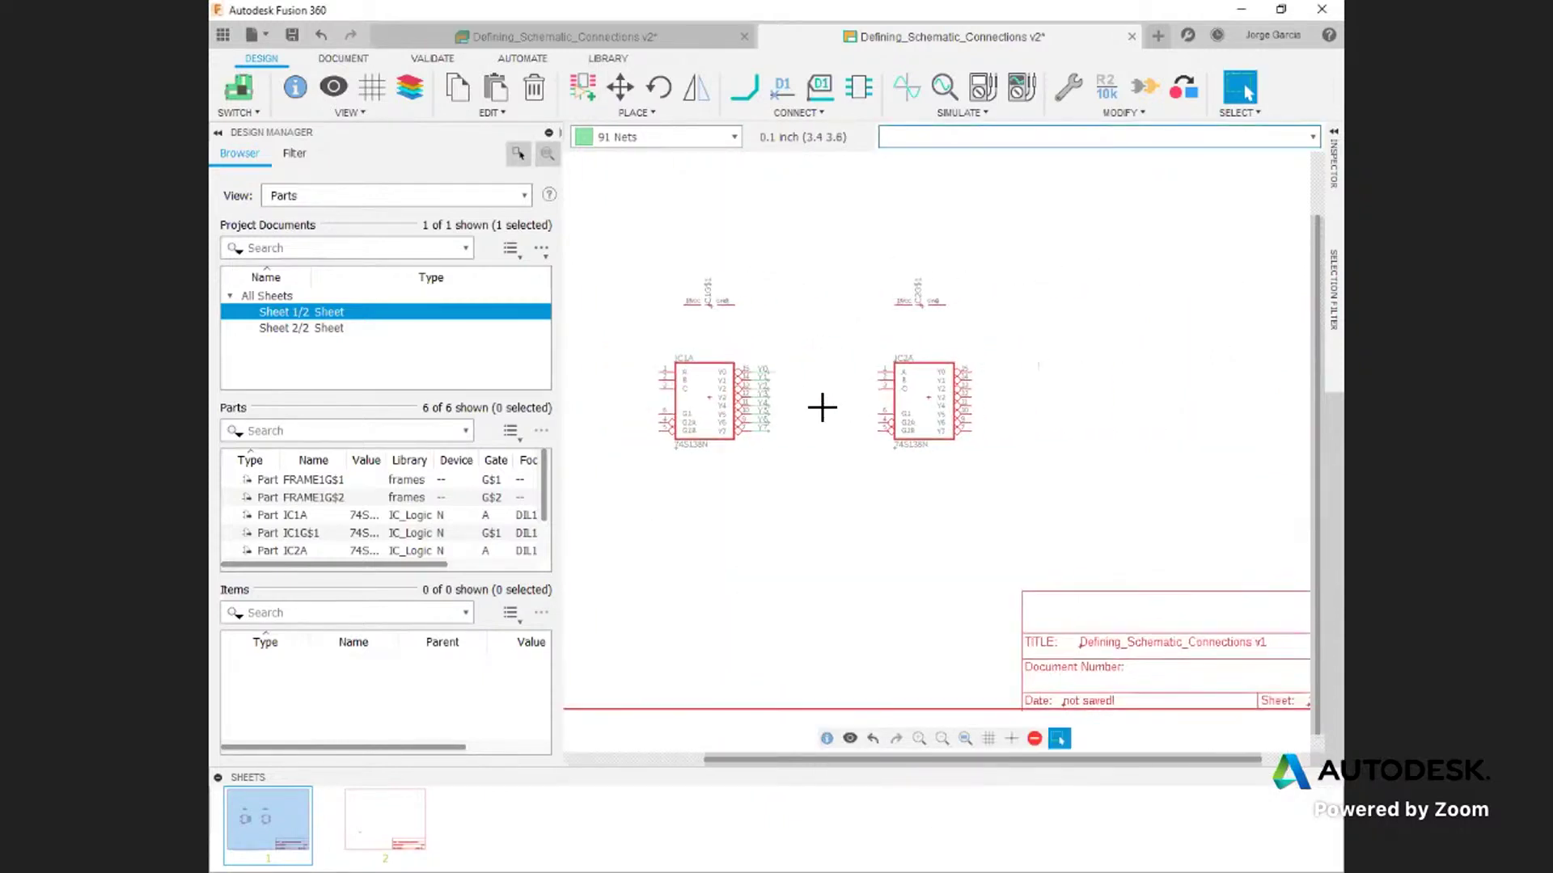
{"action": "scroll", "coordinate": [773, 435], "scroll_direction": "up", "scroll_amount": 8}
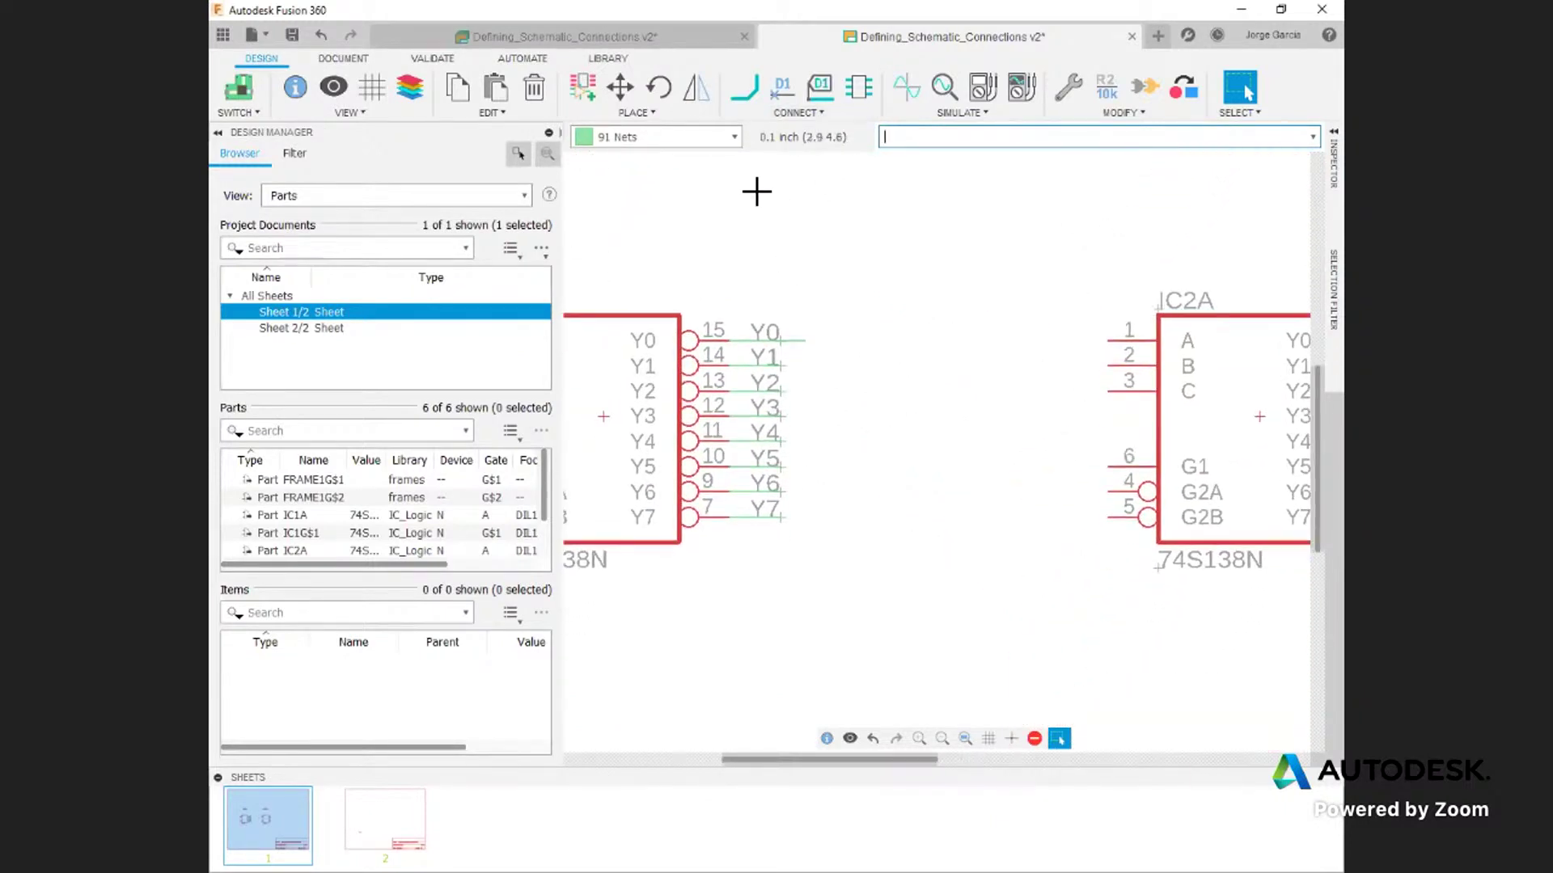
{"action": "left_click_drag", "start_coordinate": [819, 277], "coordinate": [760, 570]}
{"action": "right_click", "coordinate": [794, 340]}
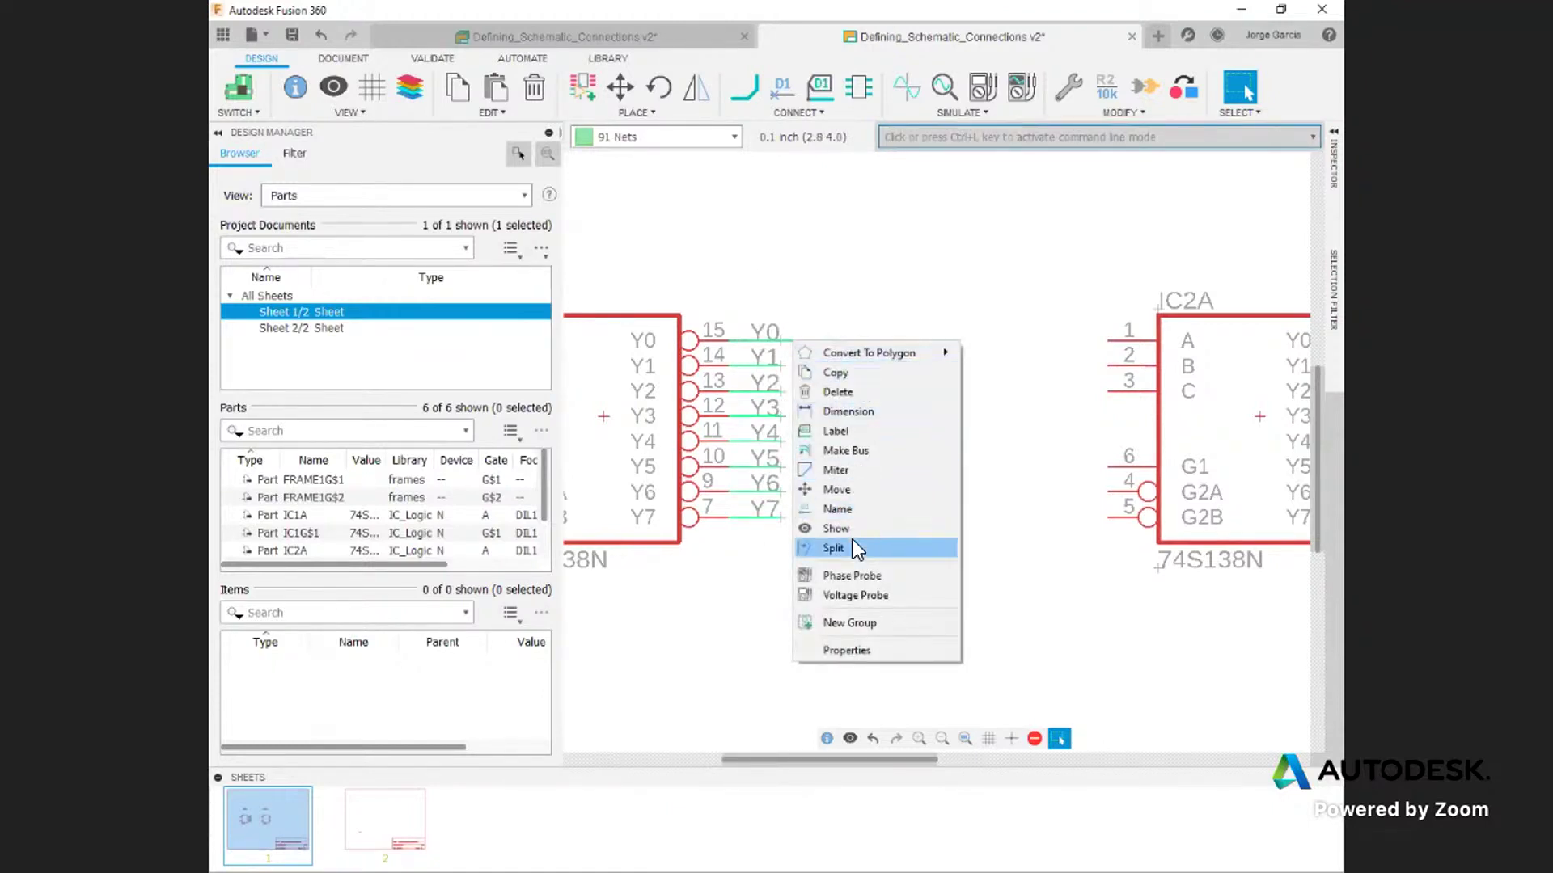
{"action": "left_click", "coordinate": [848, 260]}
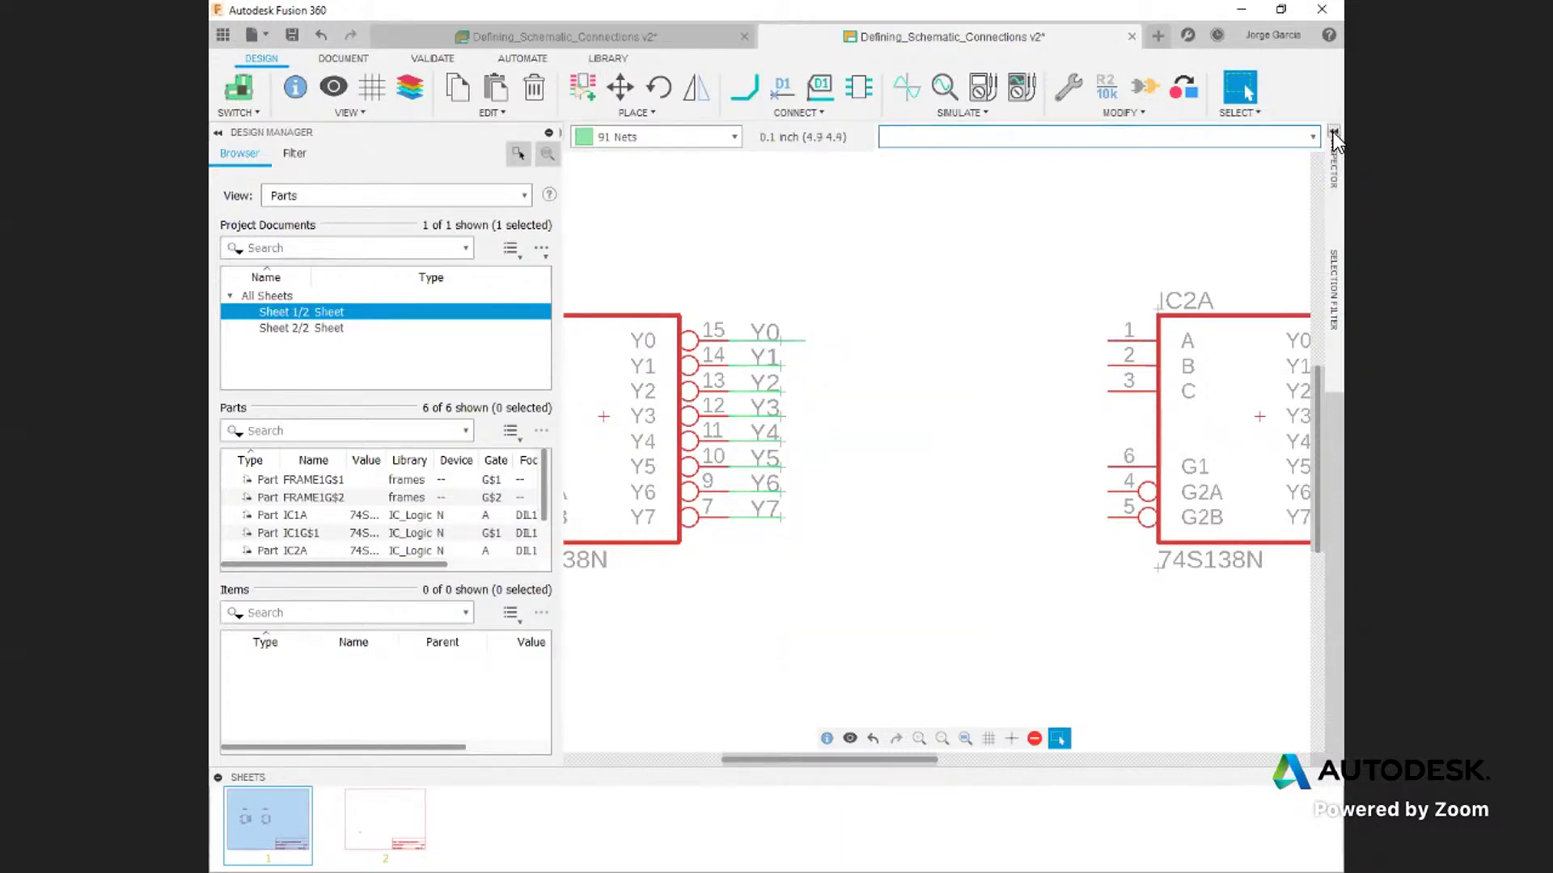
Step: Exclude labels from the selection filter so that they cannot be picked together with IC1A's nets
{"action": "left_click", "coordinate": [1333, 133]}
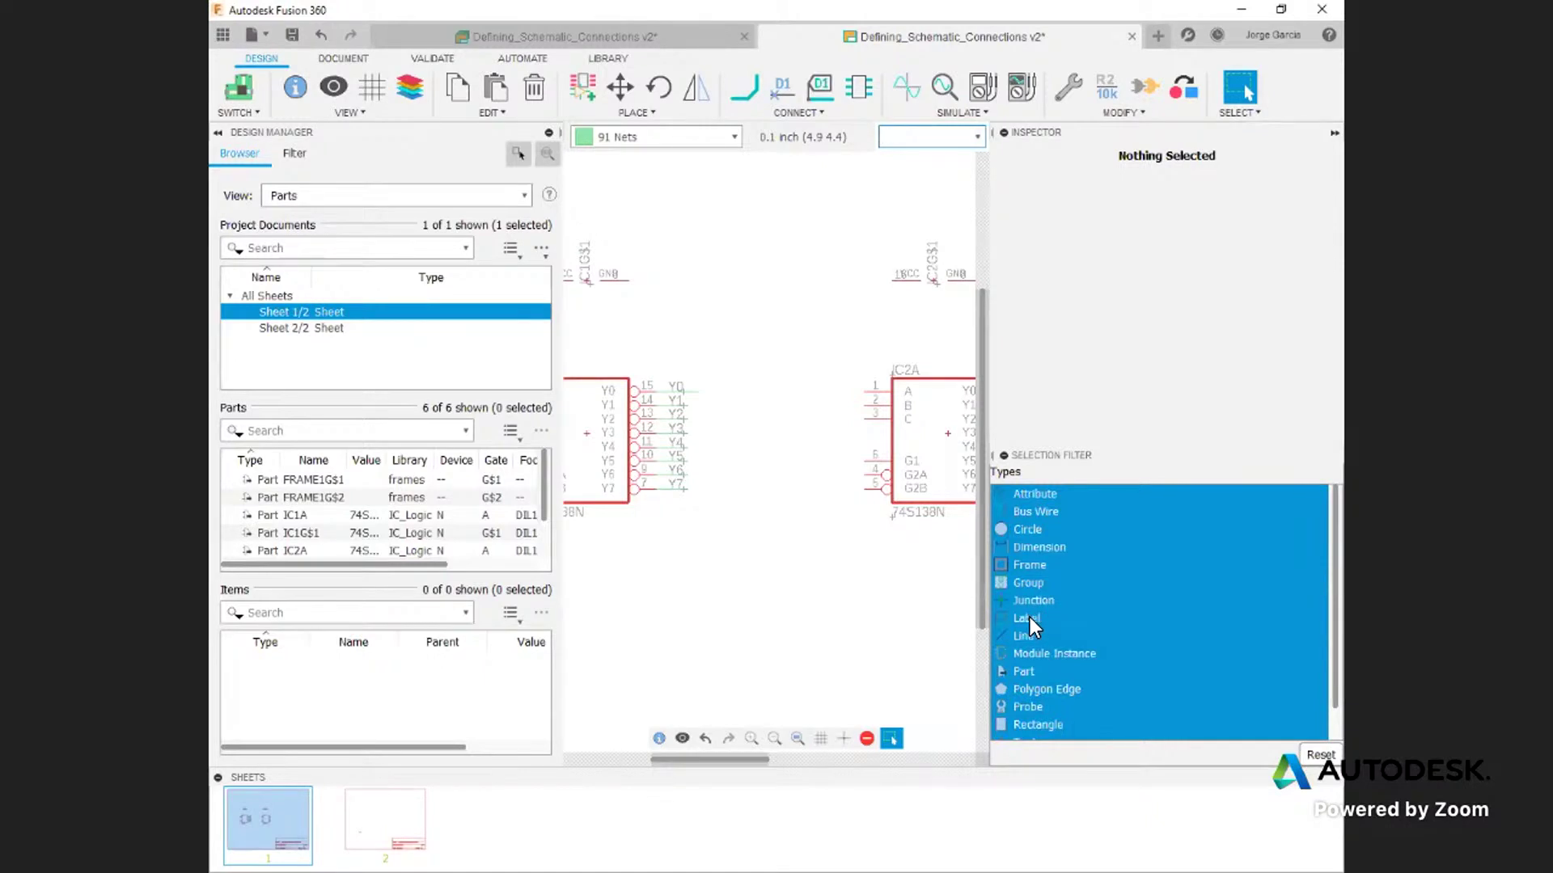
{"action": "left_click", "coordinate": [1030, 618]}
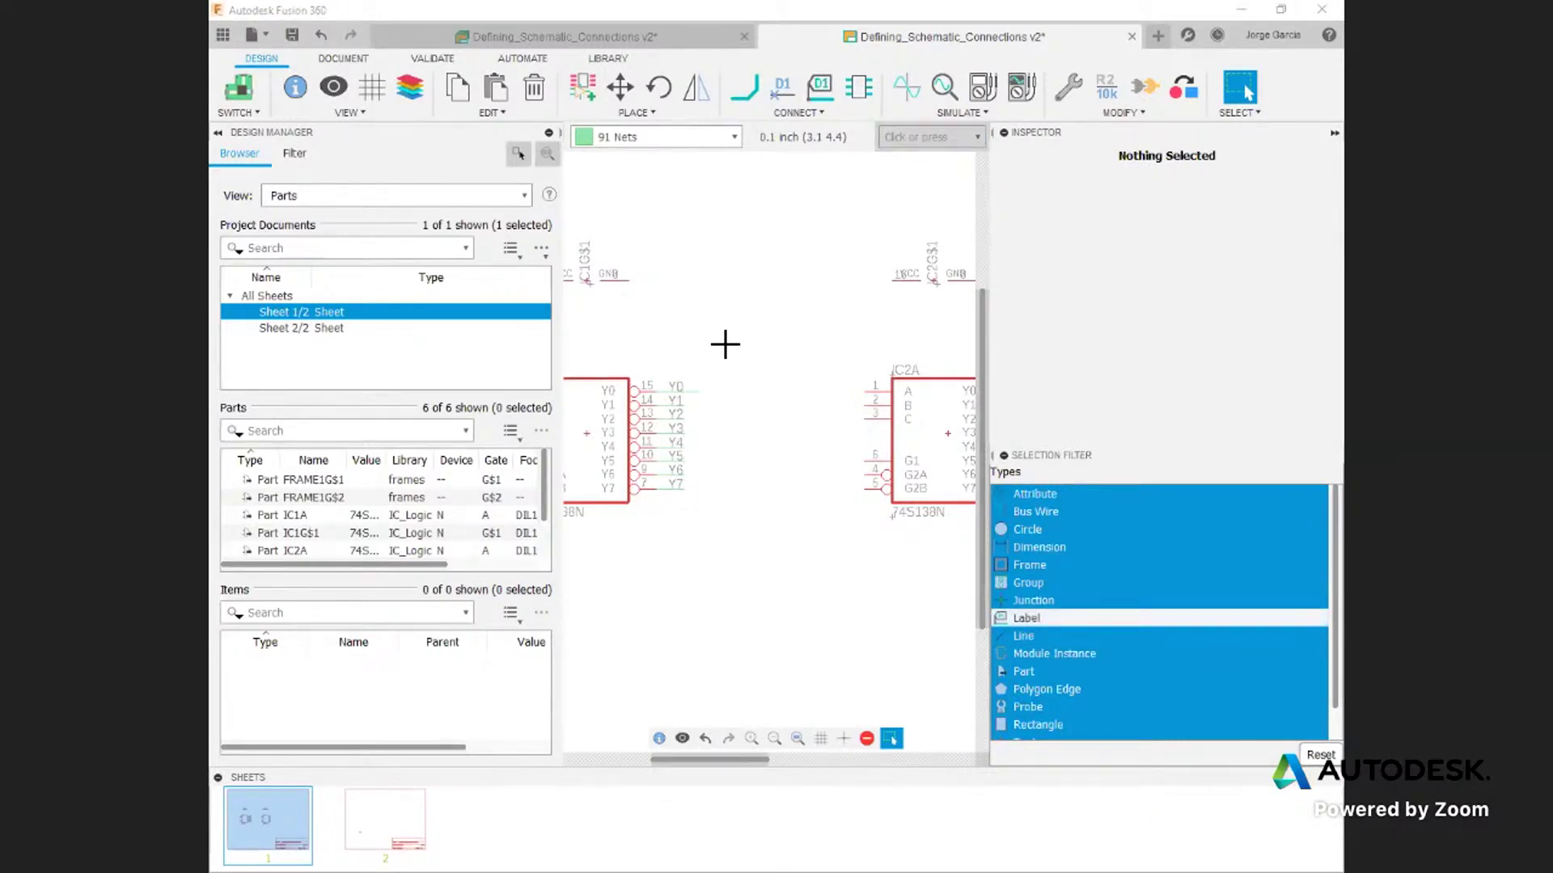
{"action": "scroll", "coordinate": [716, 387], "scroll_direction": "down", "scroll_amount": 2}
{"action": "scroll", "coordinate": [740, 392], "scroll_direction": "up", "scroll_amount": 2}
{"action": "middle_click_drag", "start_coordinate": [742, 392], "coordinate": [816, 366]}
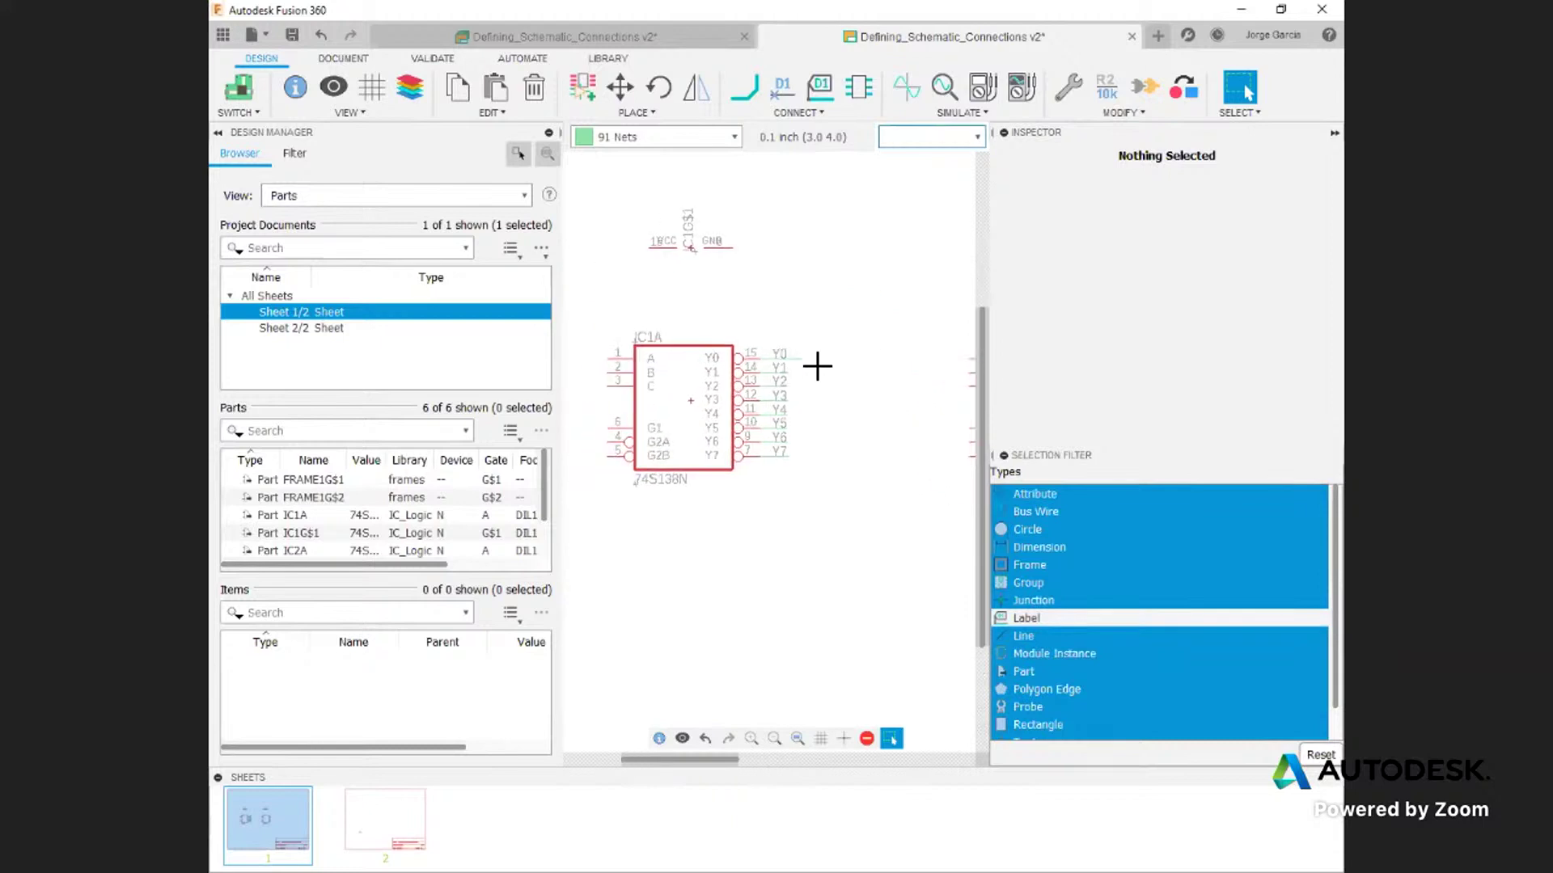
{"action": "scroll", "coordinate": [833, 339], "scroll_direction": "up", "scroll_amount": 2}
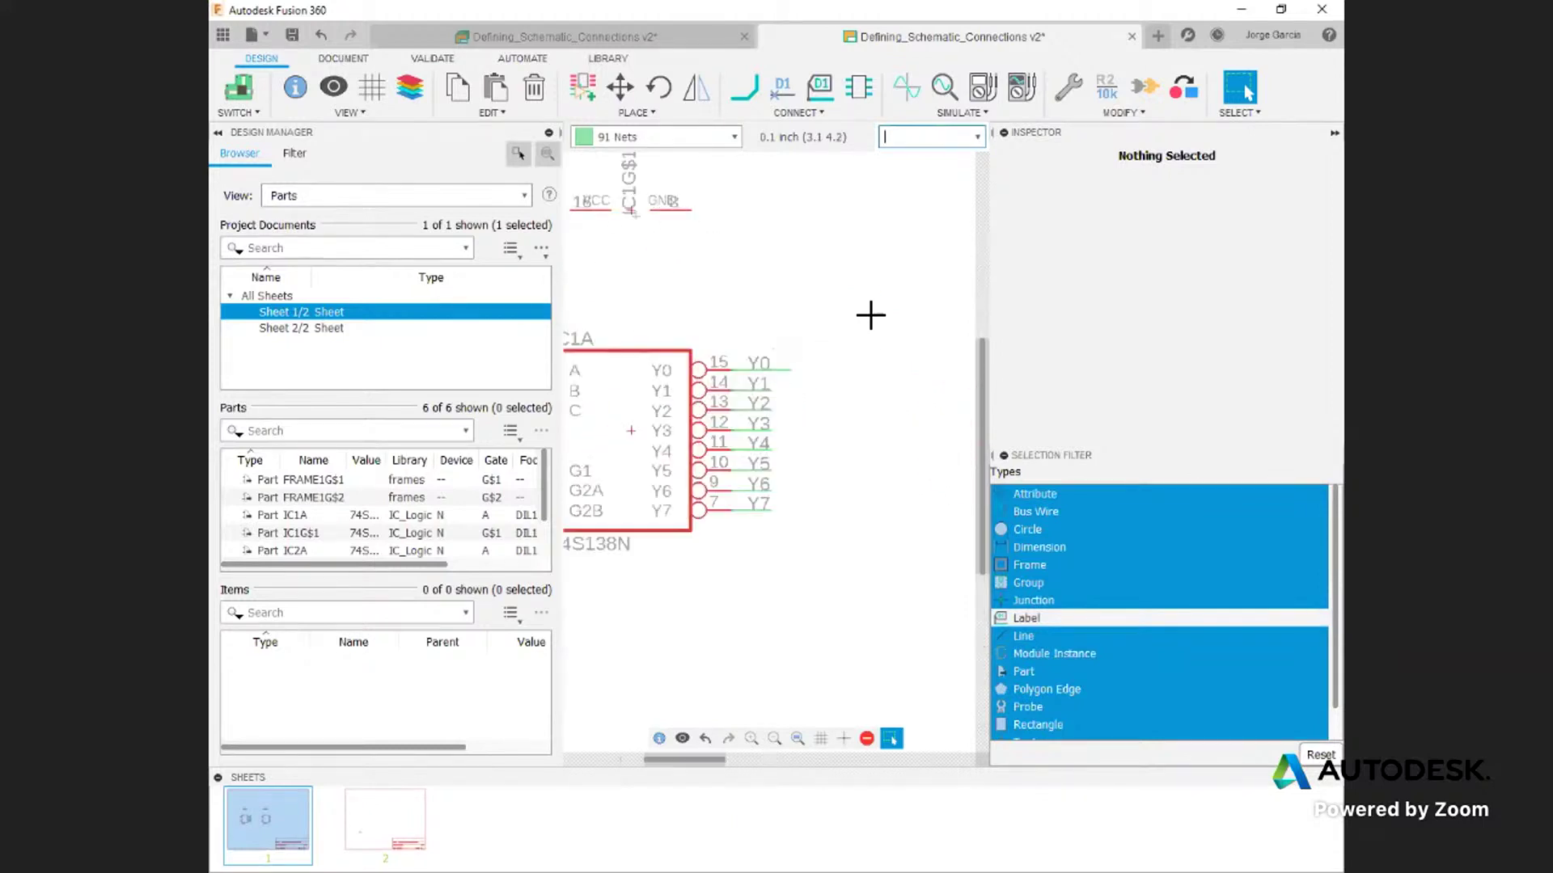
{"action": "left_click", "coordinate": [1333, 133]}
Step: Make a bus from IC1A's Y0 to Y7 net stubs, routing it from the Y0 stub down, under IC2A and up beside its outputs
{"action": "left_click_drag", "start_coordinate": [1016, 271], "coordinate": [877, 616]}
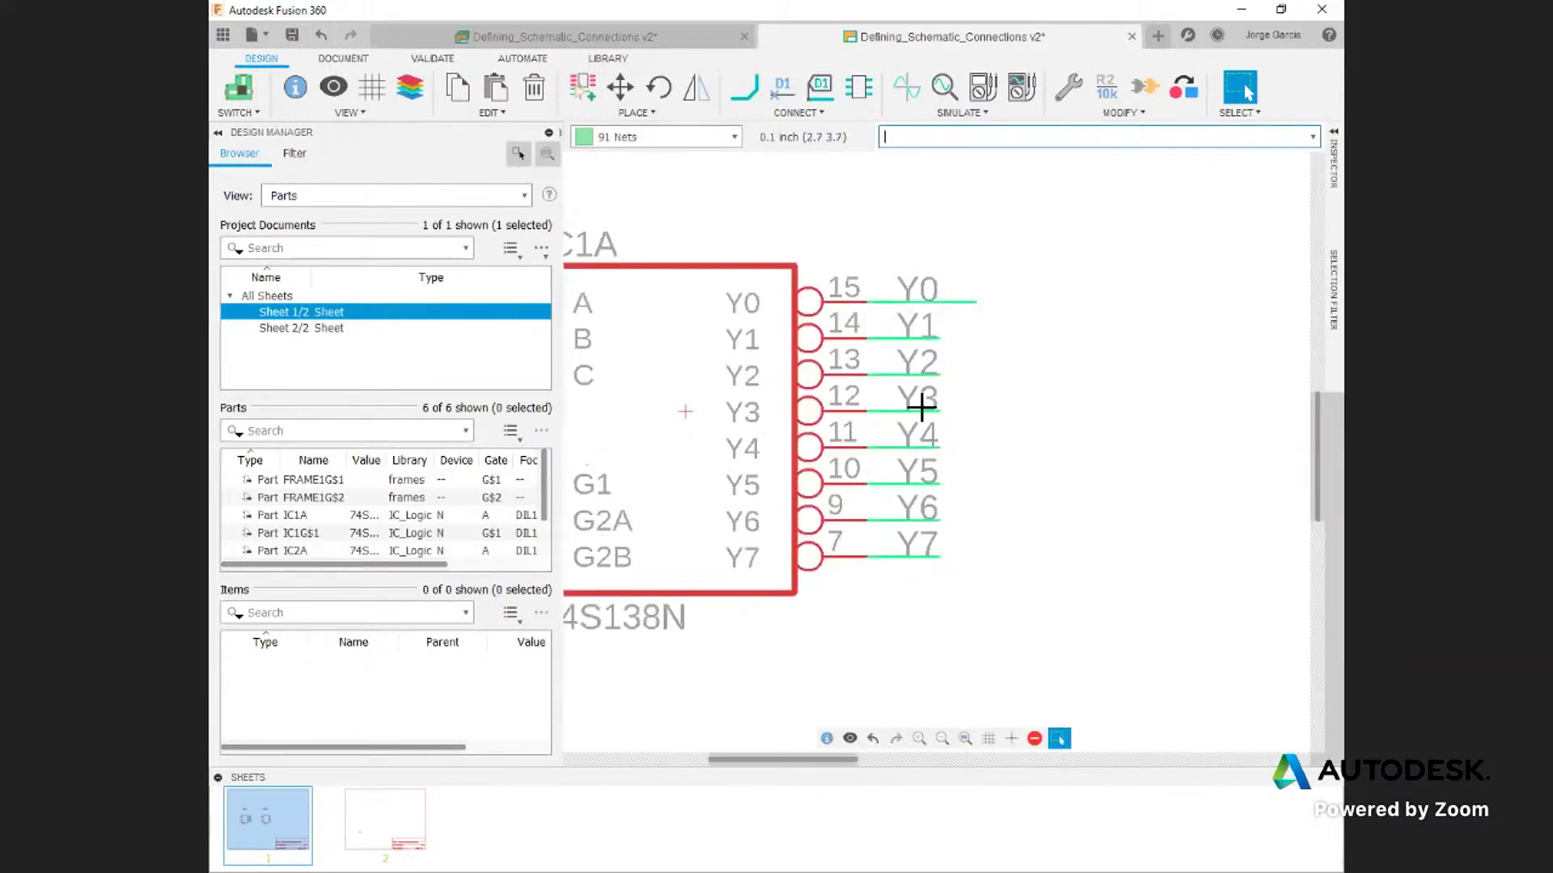
{"action": "right_click", "coordinate": [950, 303]}
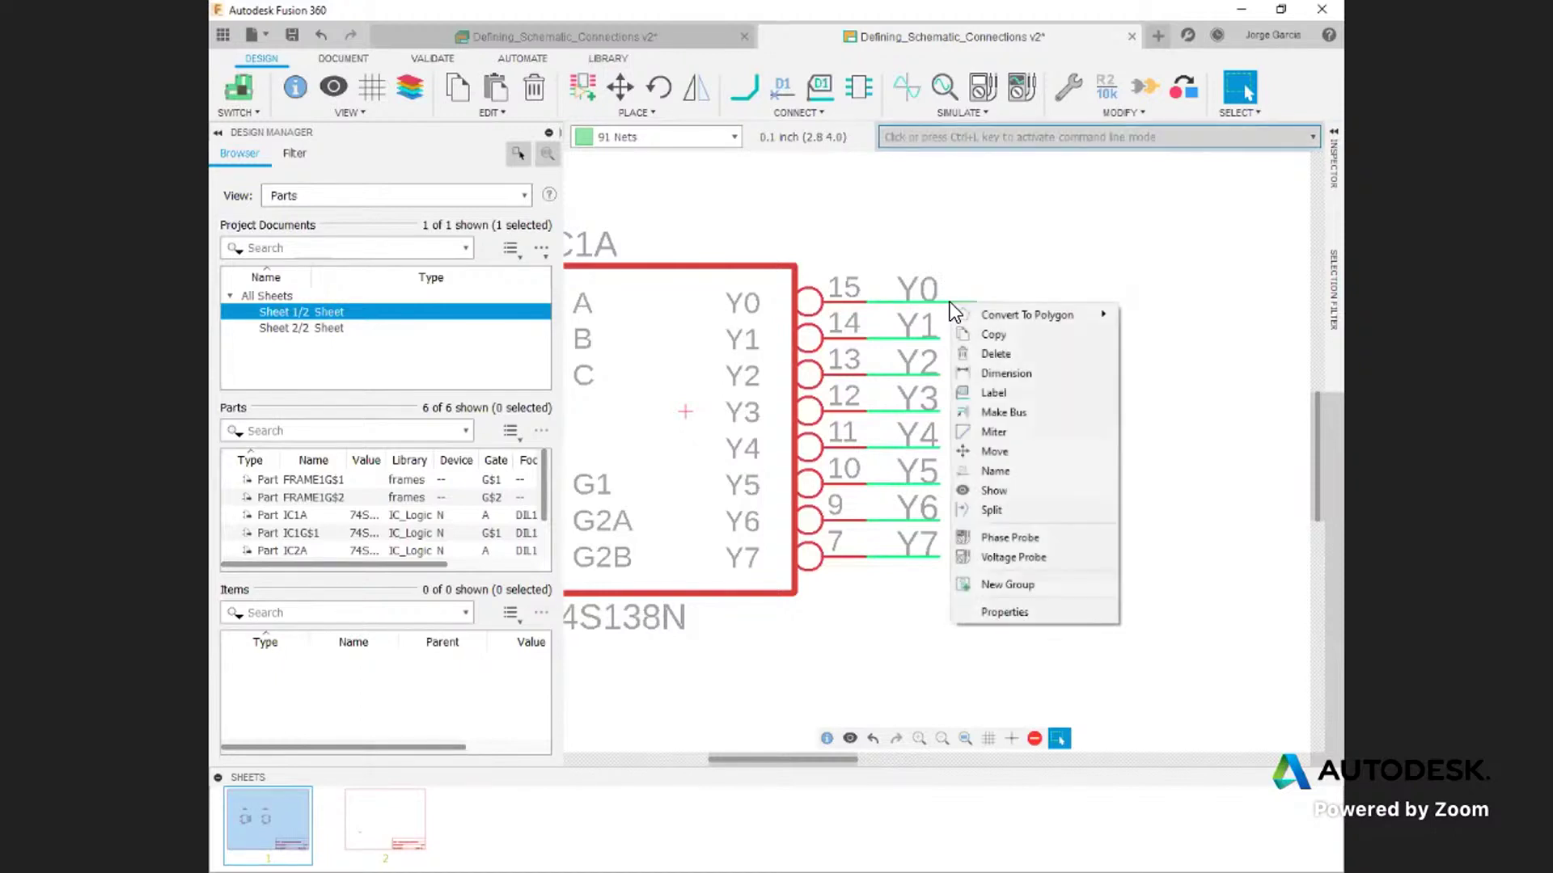
{"action": "left_click", "coordinate": [1027, 411]}
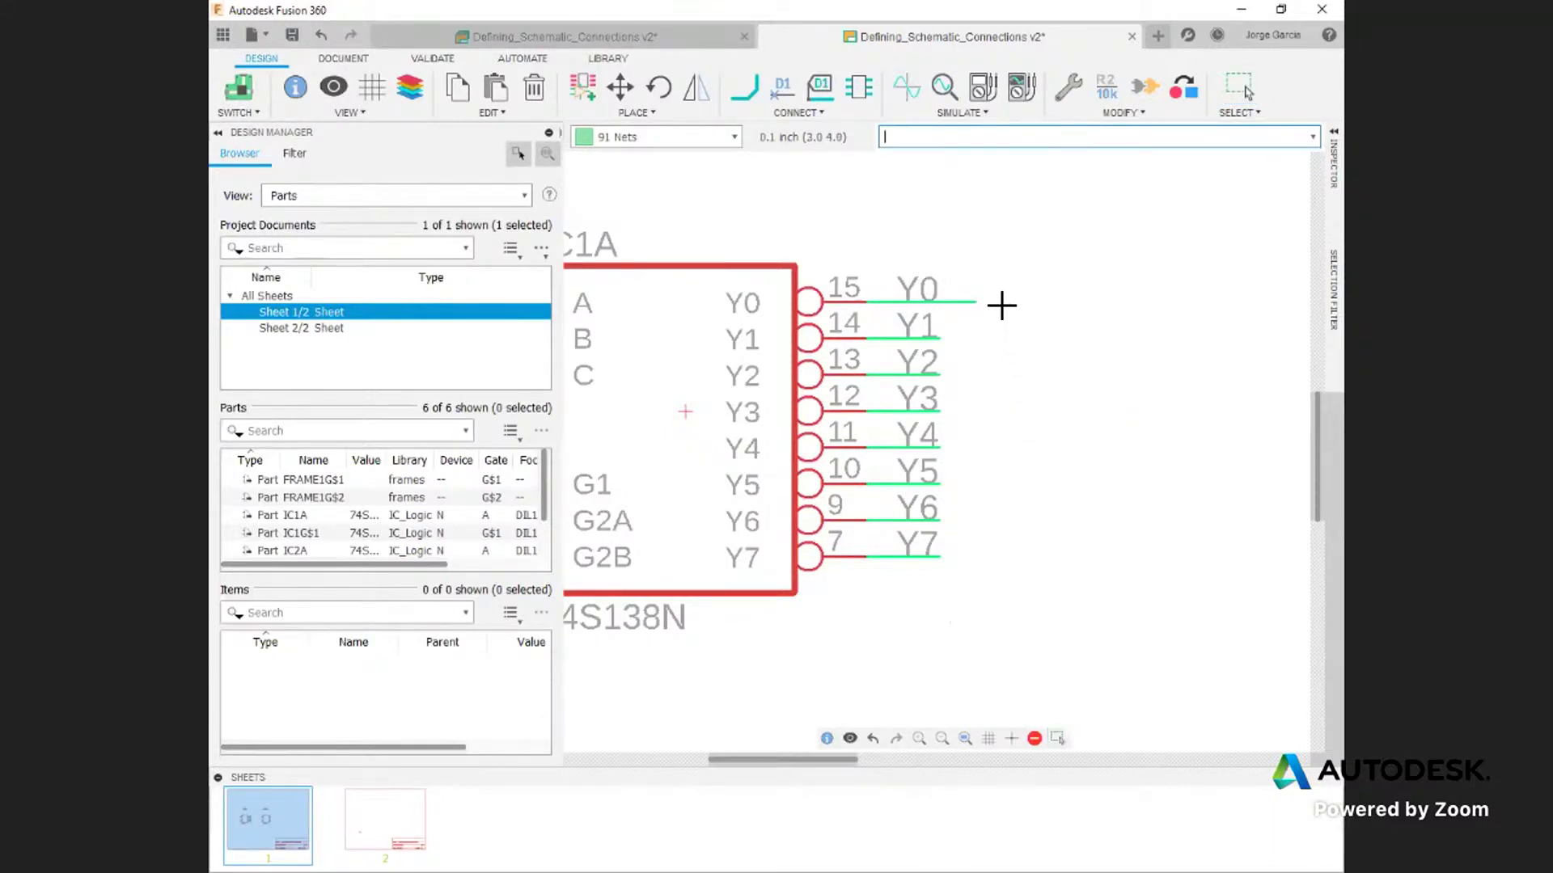
{"action": "left_click", "coordinate": [977, 302]}
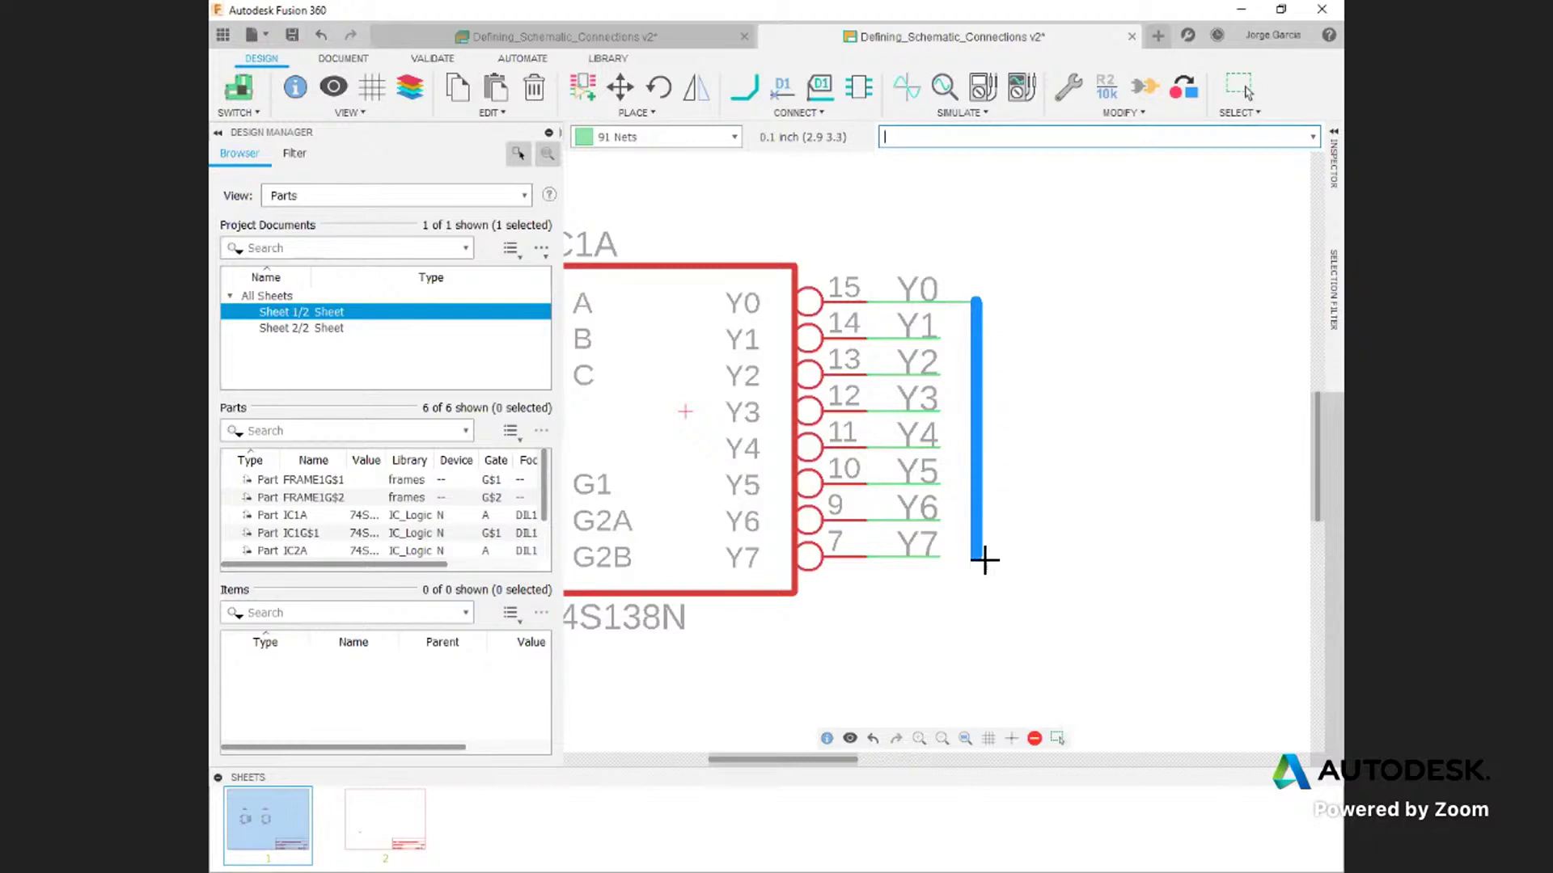
{"action": "scroll", "coordinate": [984, 641], "scroll_direction": "down", "scroll_amount": 5}
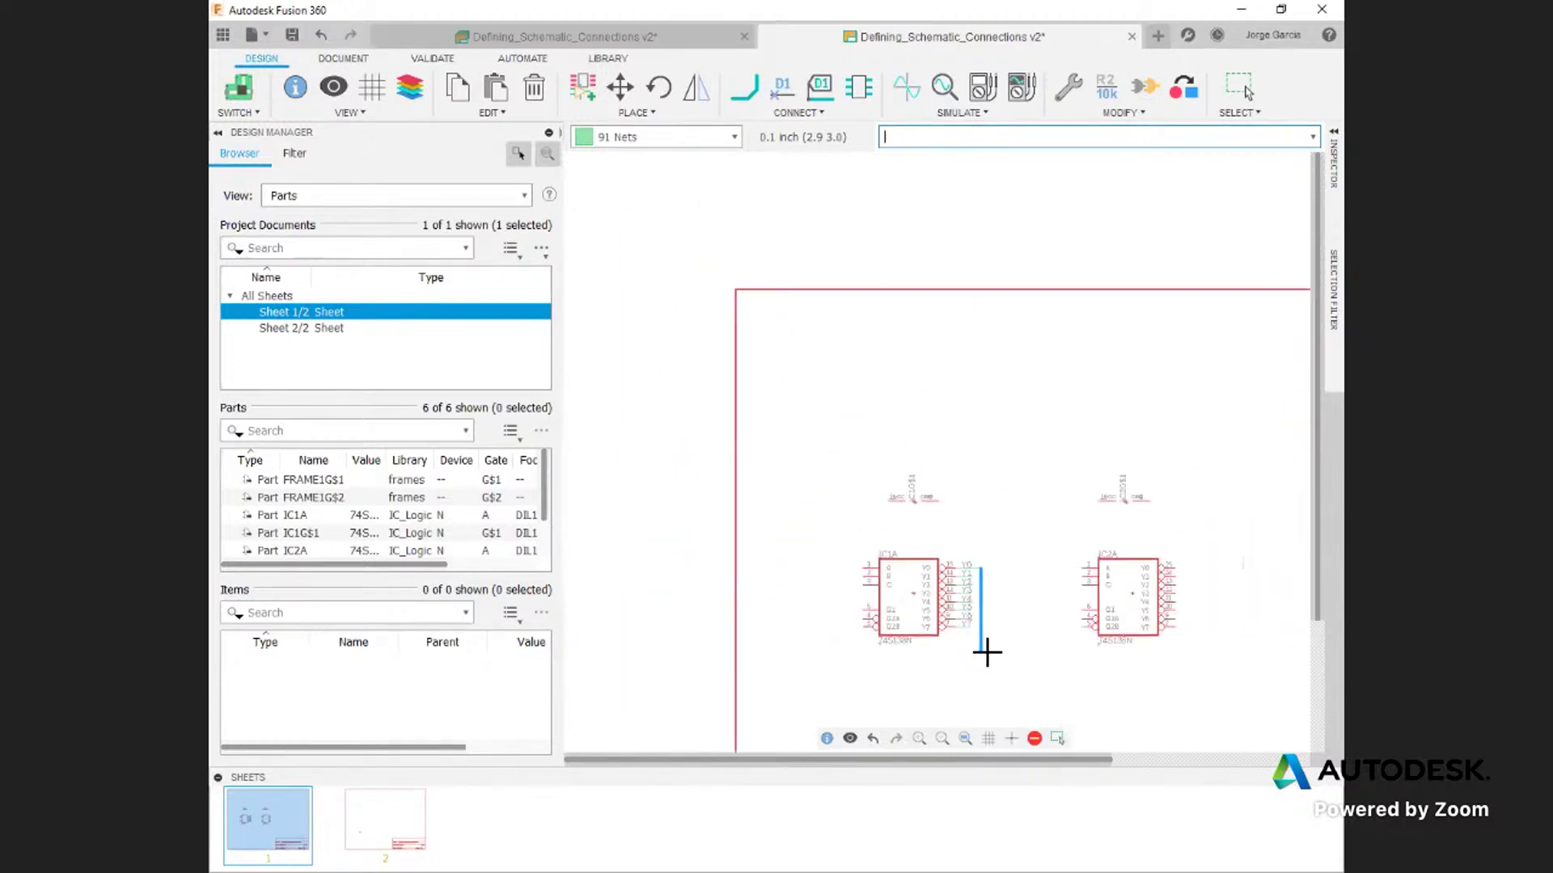
{"action": "left_click", "coordinate": [1223, 696]}
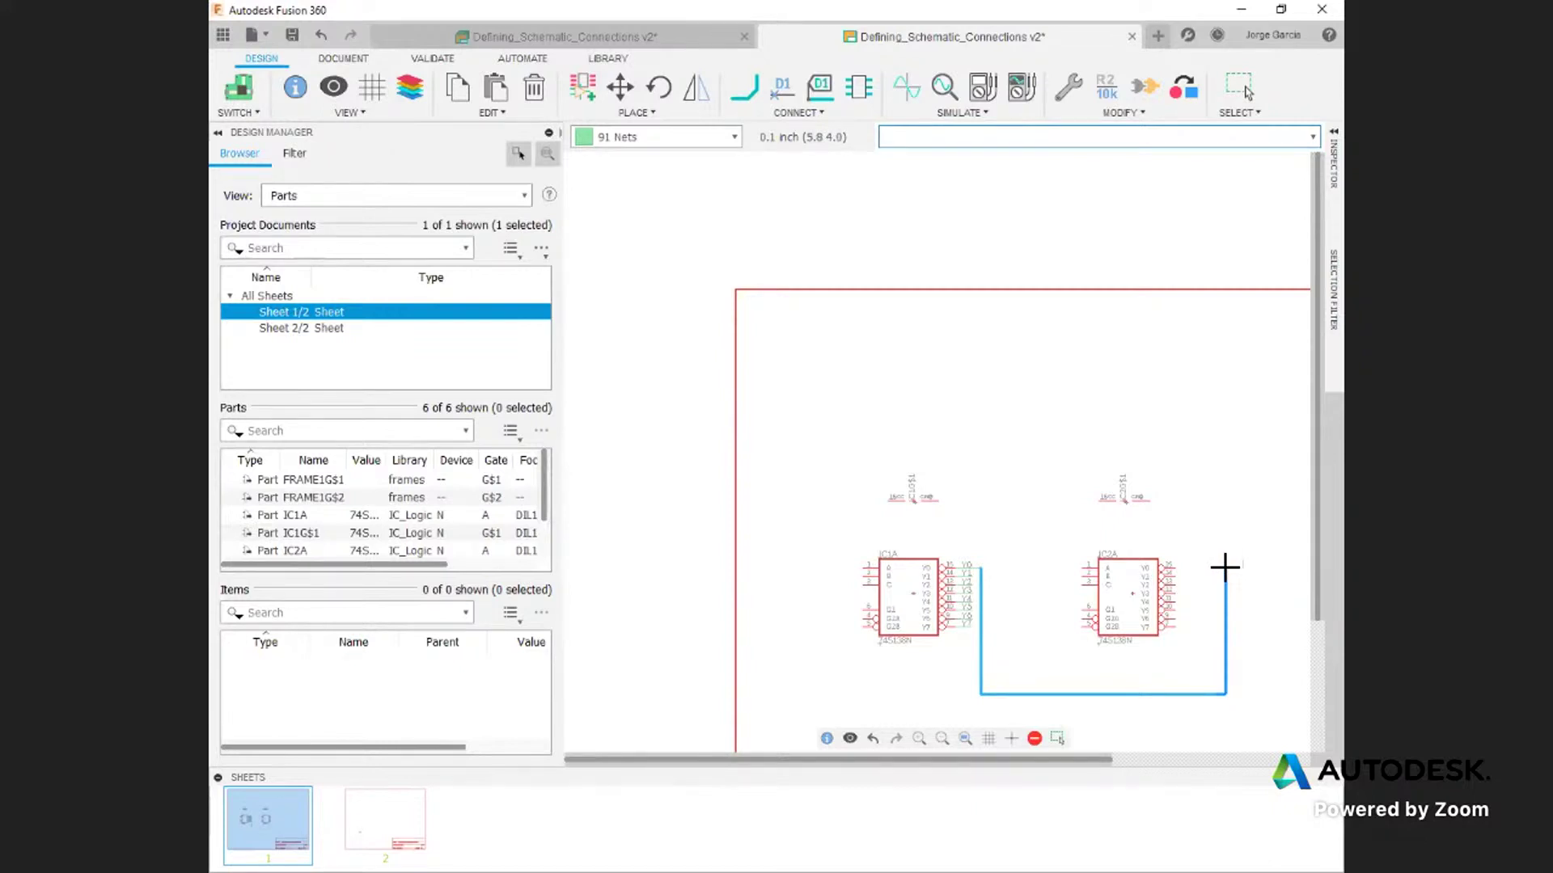
{"action": "double_click", "coordinate": [1225, 567]}
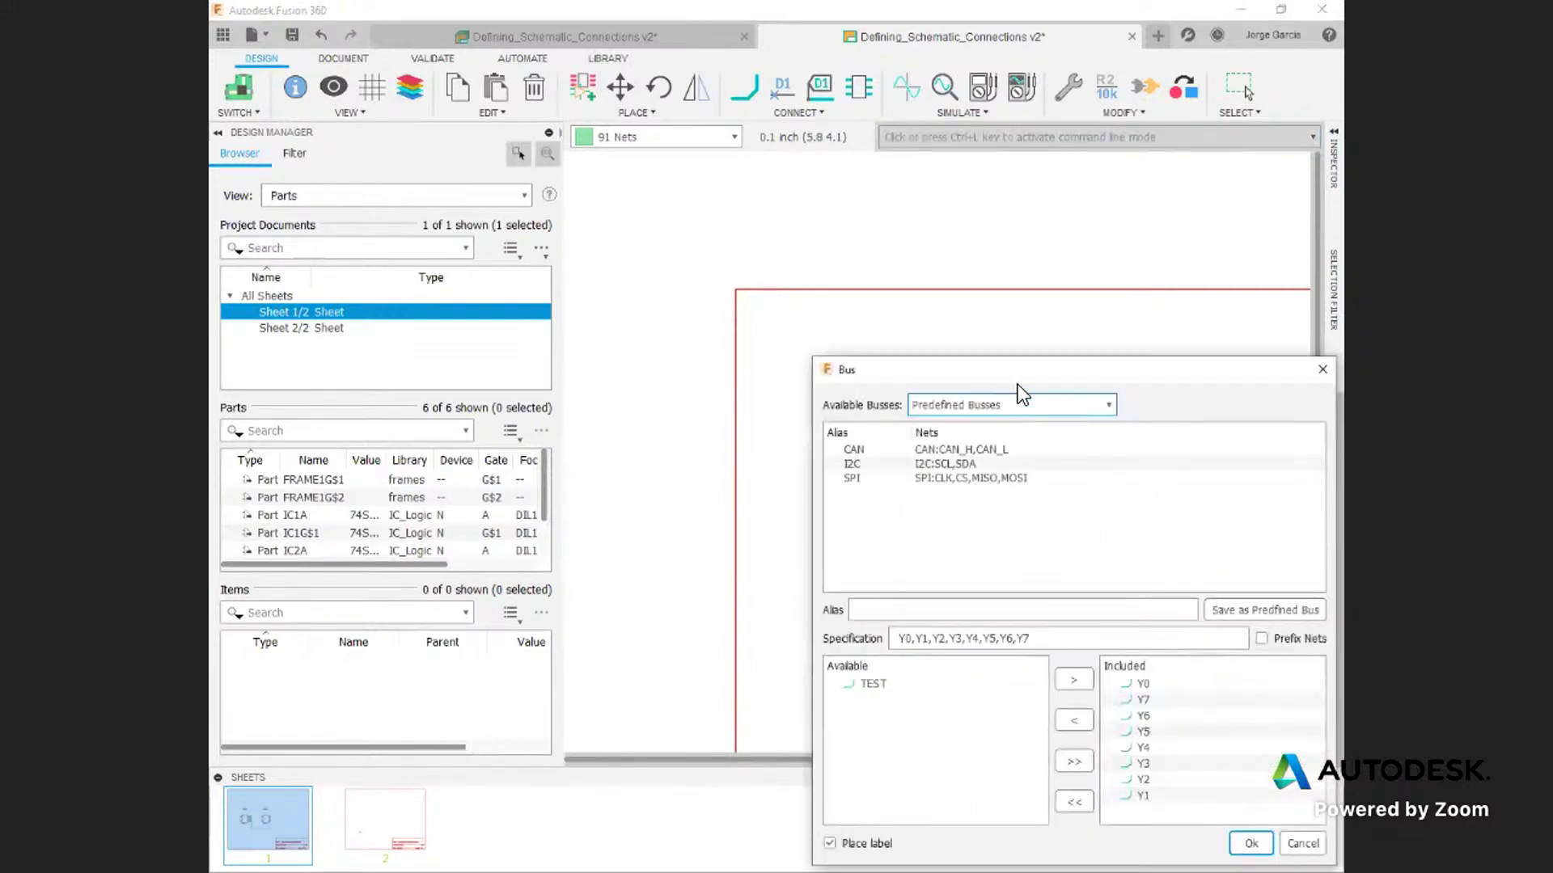
Step: Give the new bus the alias YBUS and place its label above the bus end beside IC2A's outputs
{"action": "left_click_drag", "start_coordinate": [998, 364], "coordinate": [740, 116]}
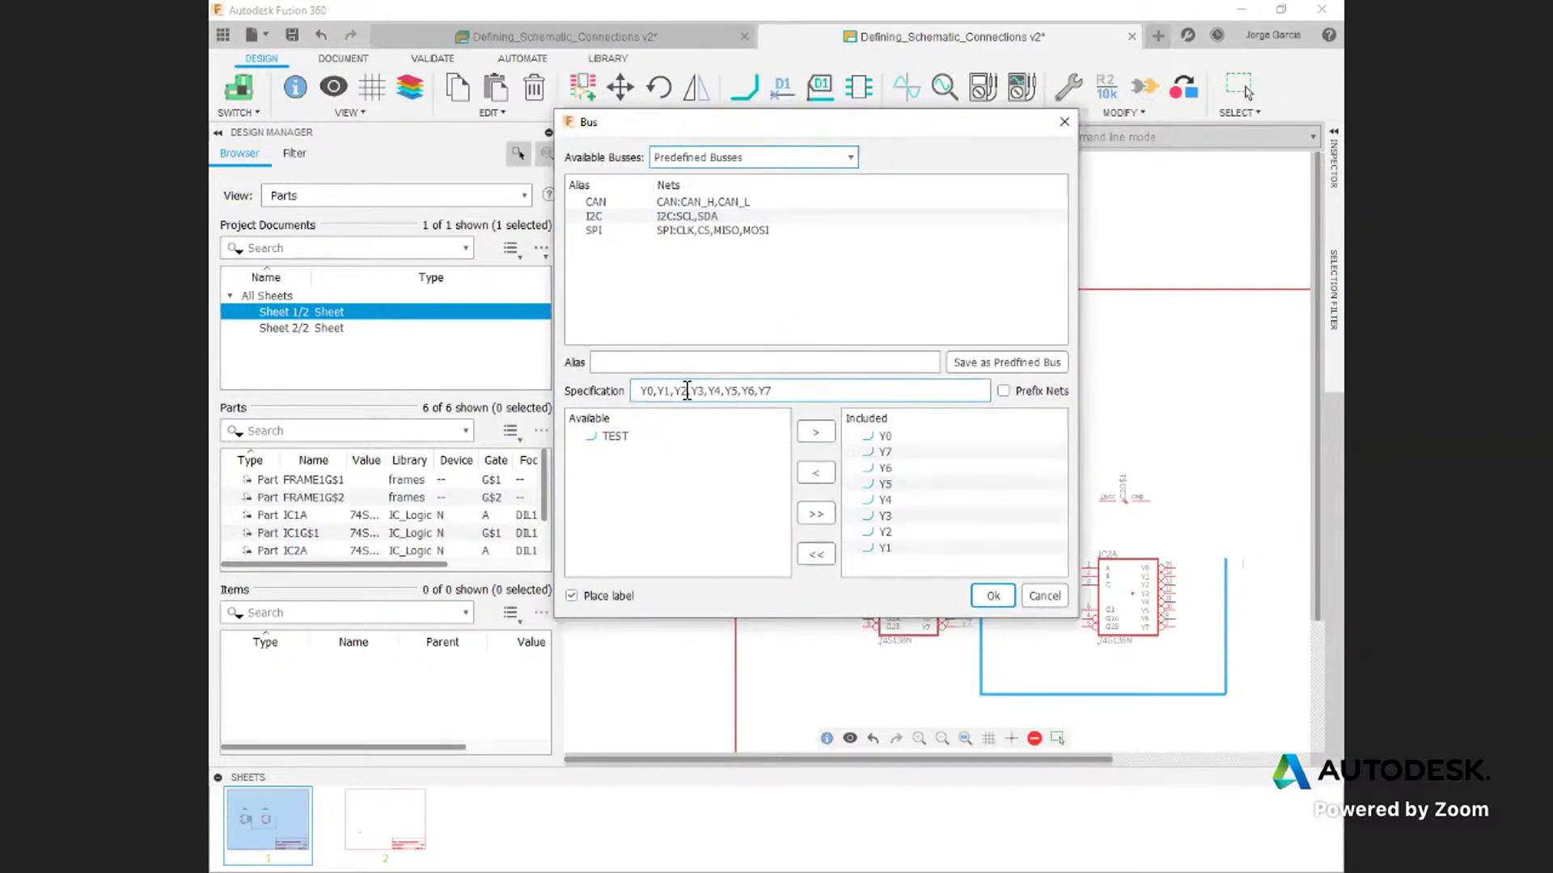
{"action": "left_click", "coordinate": [639, 393]}
{"action": "left_click", "coordinate": [600, 361]}
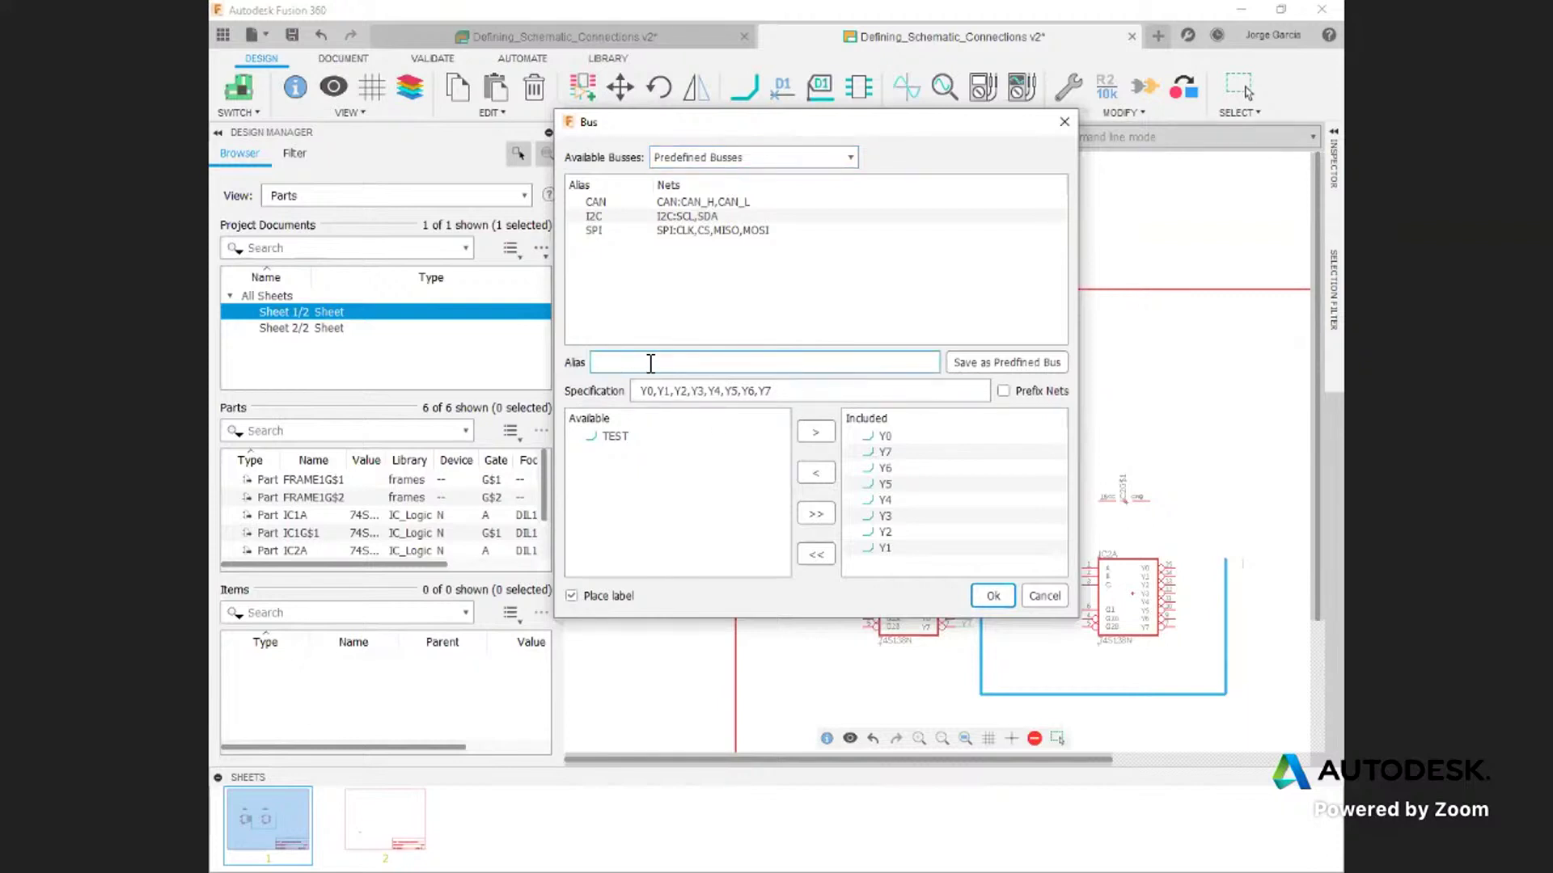
{"action": "type", "text": "YBUS"}
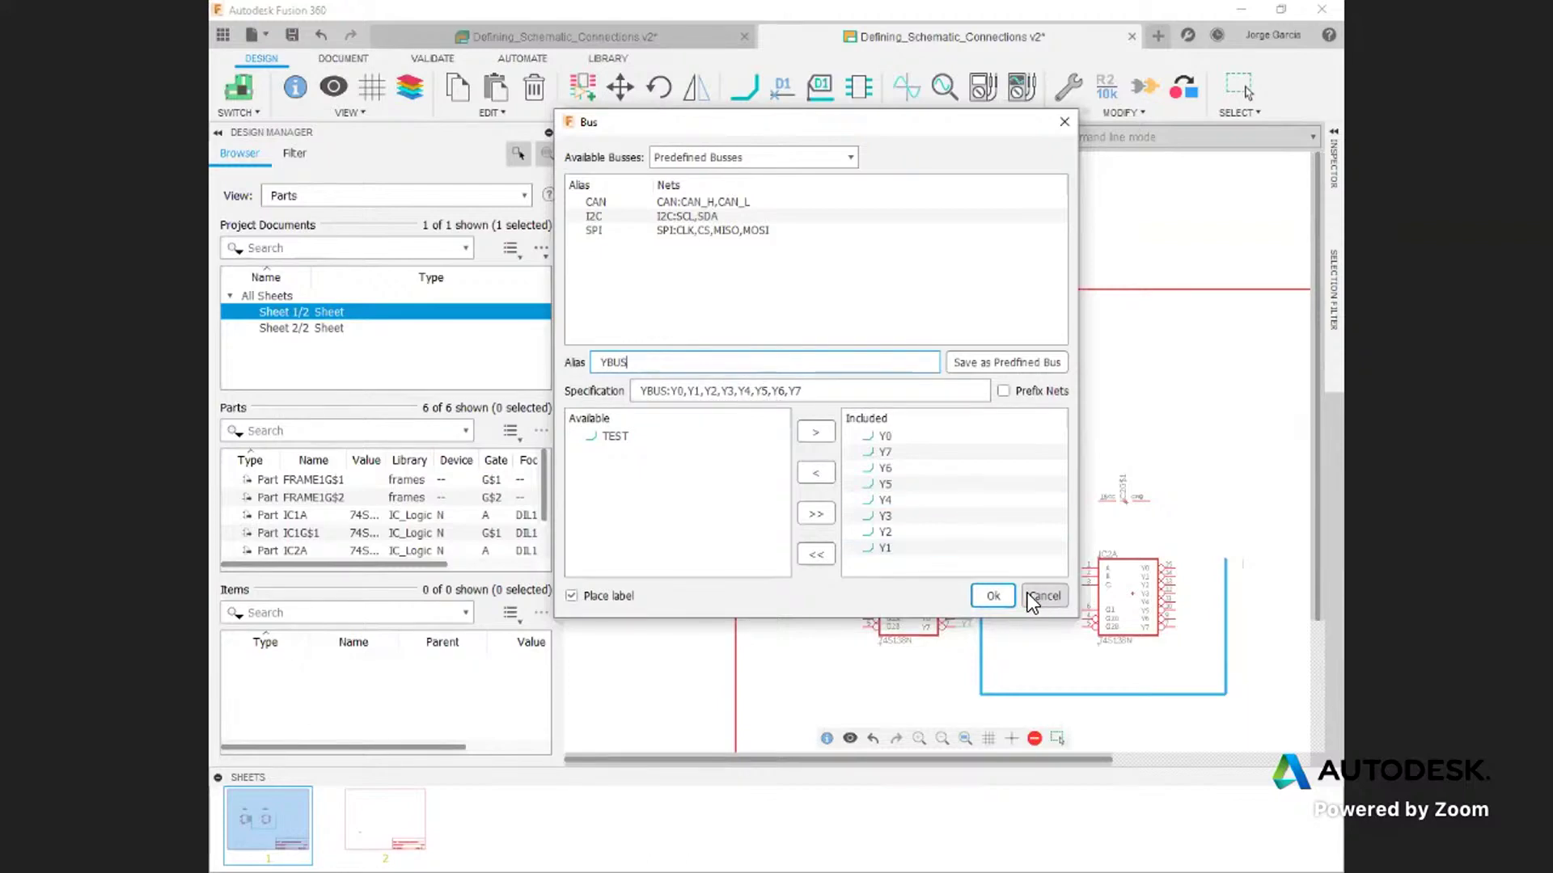
{"action": "left_click", "coordinate": [995, 598]}
{"action": "left_click", "coordinate": [998, 595]}
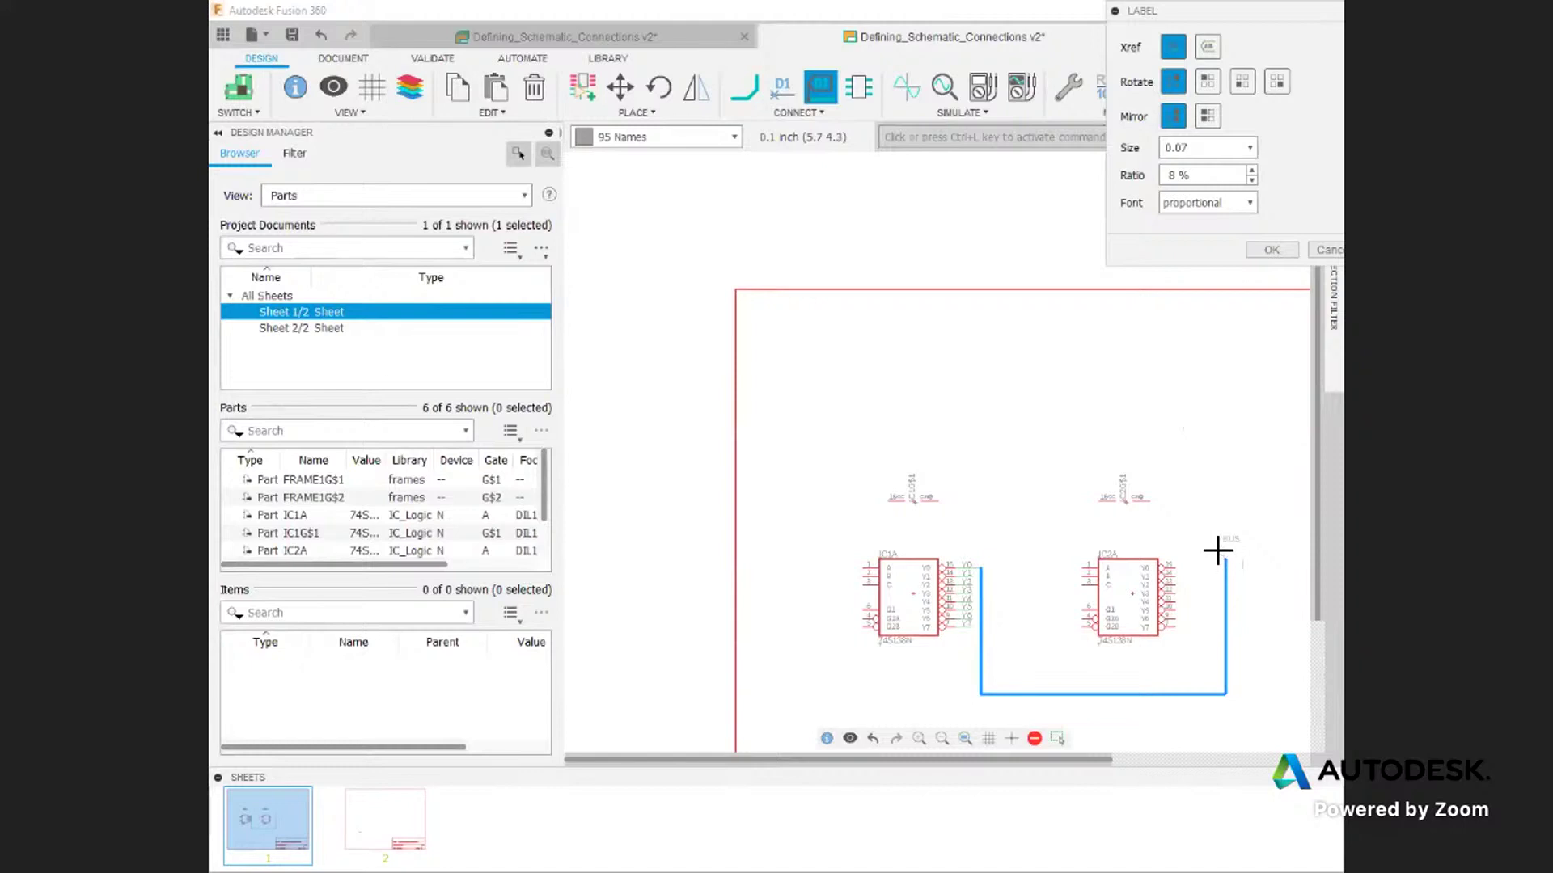
{"action": "left_click", "coordinate": [1217, 553]}
{"action": "scroll", "coordinate": [976, 480], "scroll_direction": "up", "scroll_amount": 5}
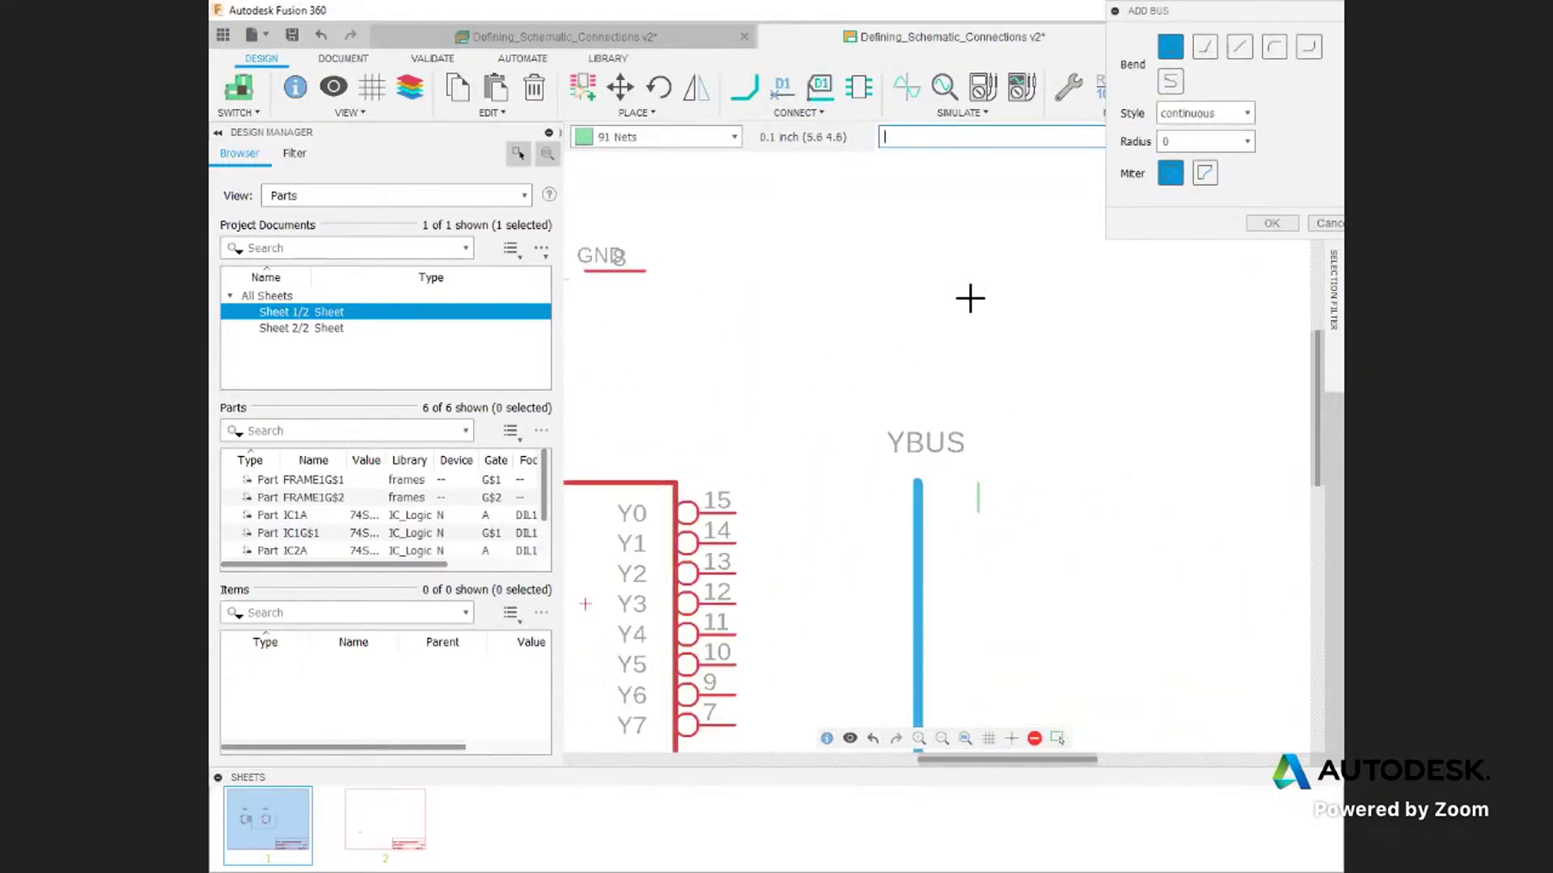
Step: Connect IC2A's output pins to YBUS with the Connect pins to bus command
{"action": "left_click", "coordinate": [1311, 224]}
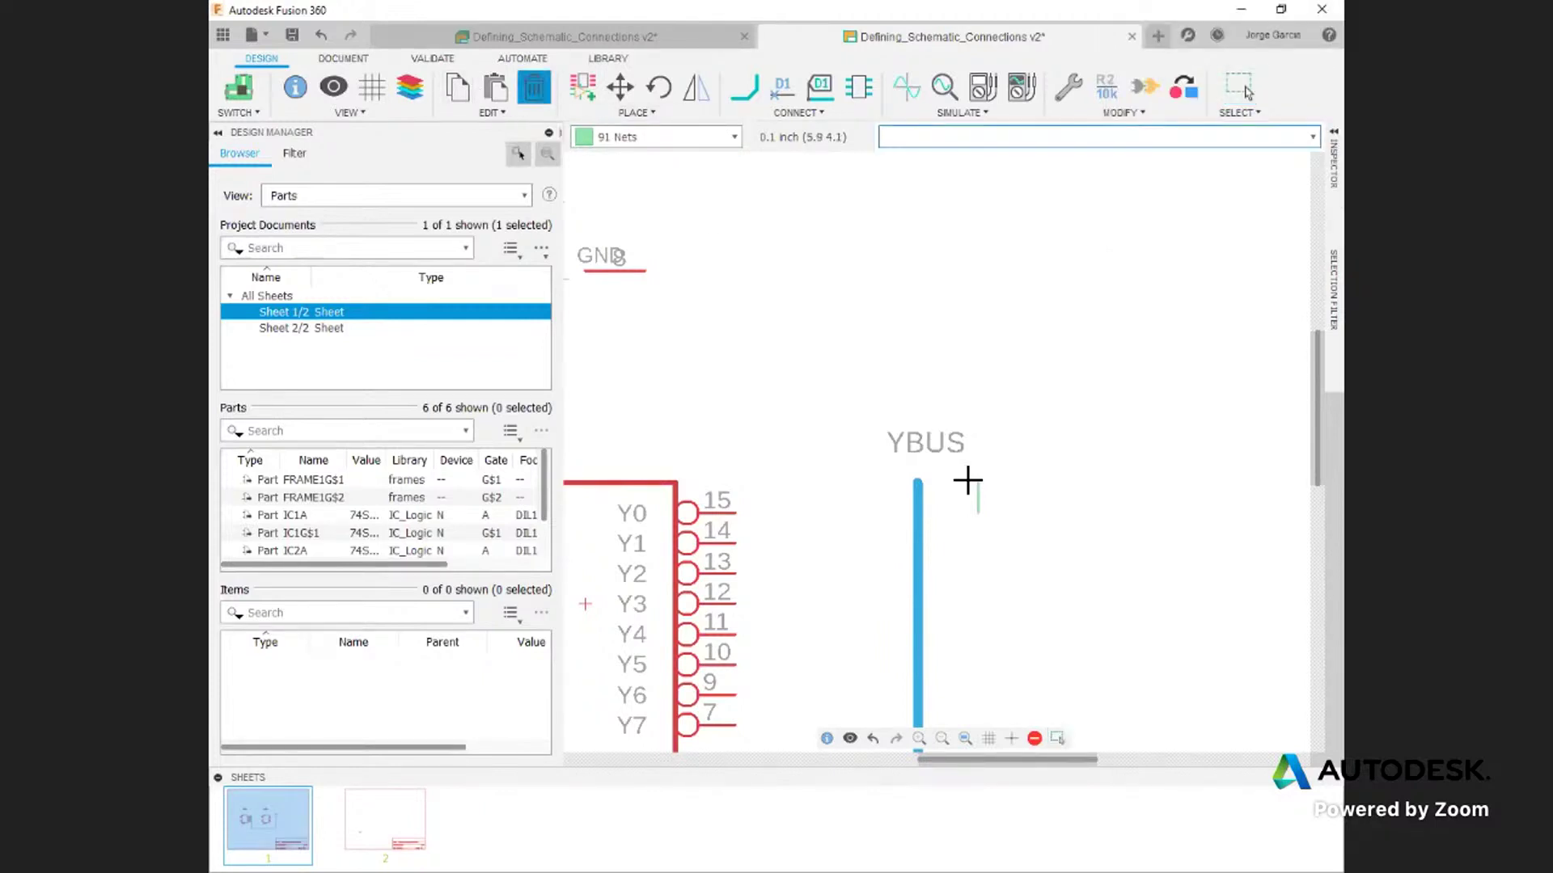
{"action": "scroll", "coordinate": [970, 330], "scroll_direction": "down", "scroll_amount": 5}
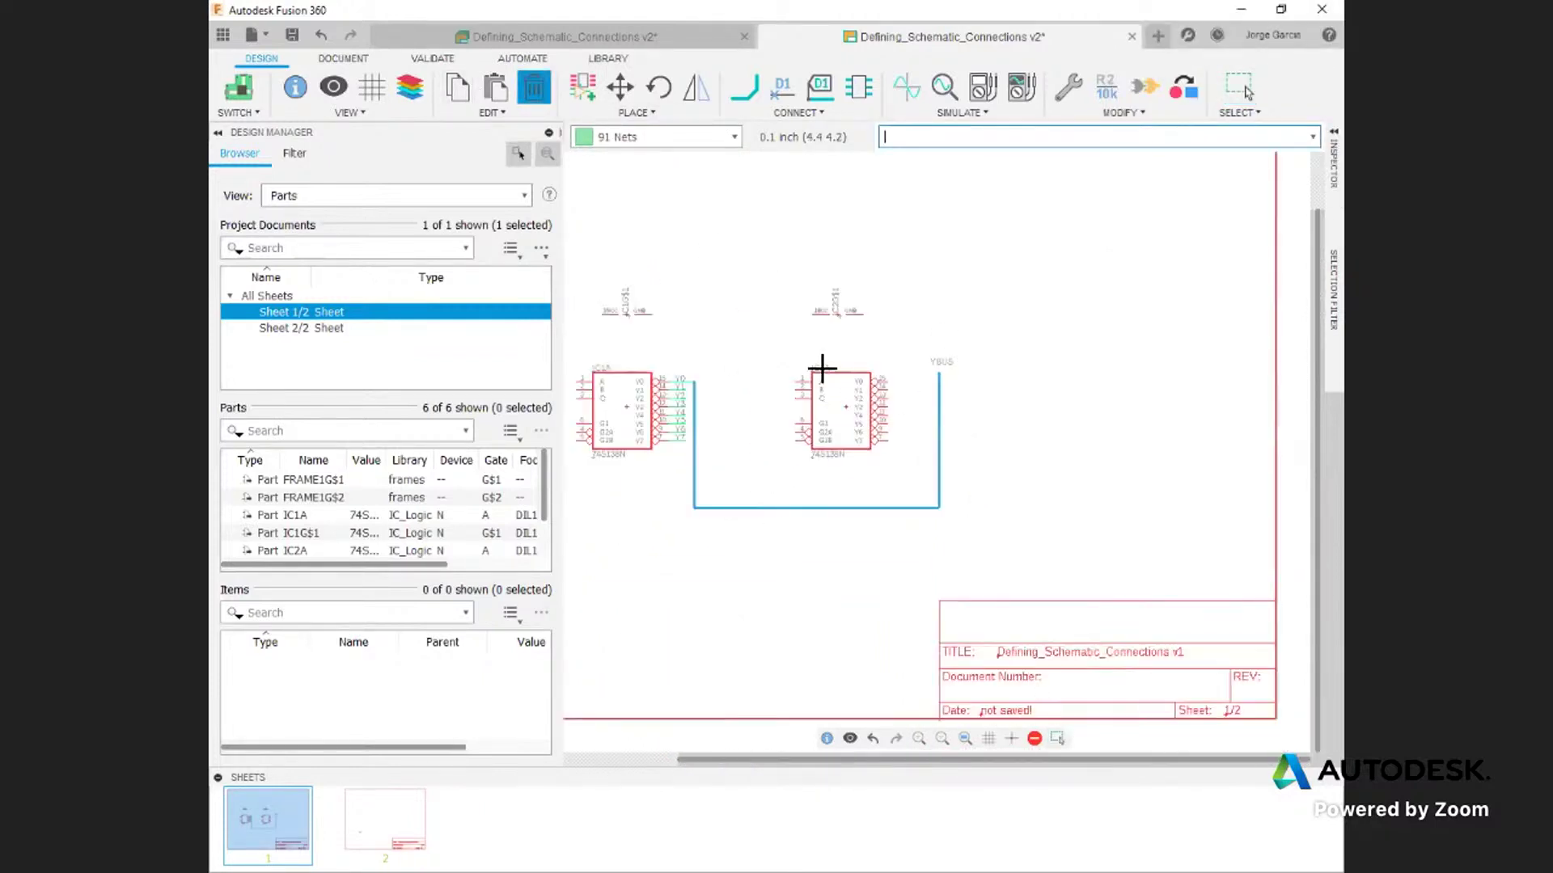
{"action": "scroll", "coordinate": [828, 364], "scroll_direction": "up", "scroll_amount": 1}
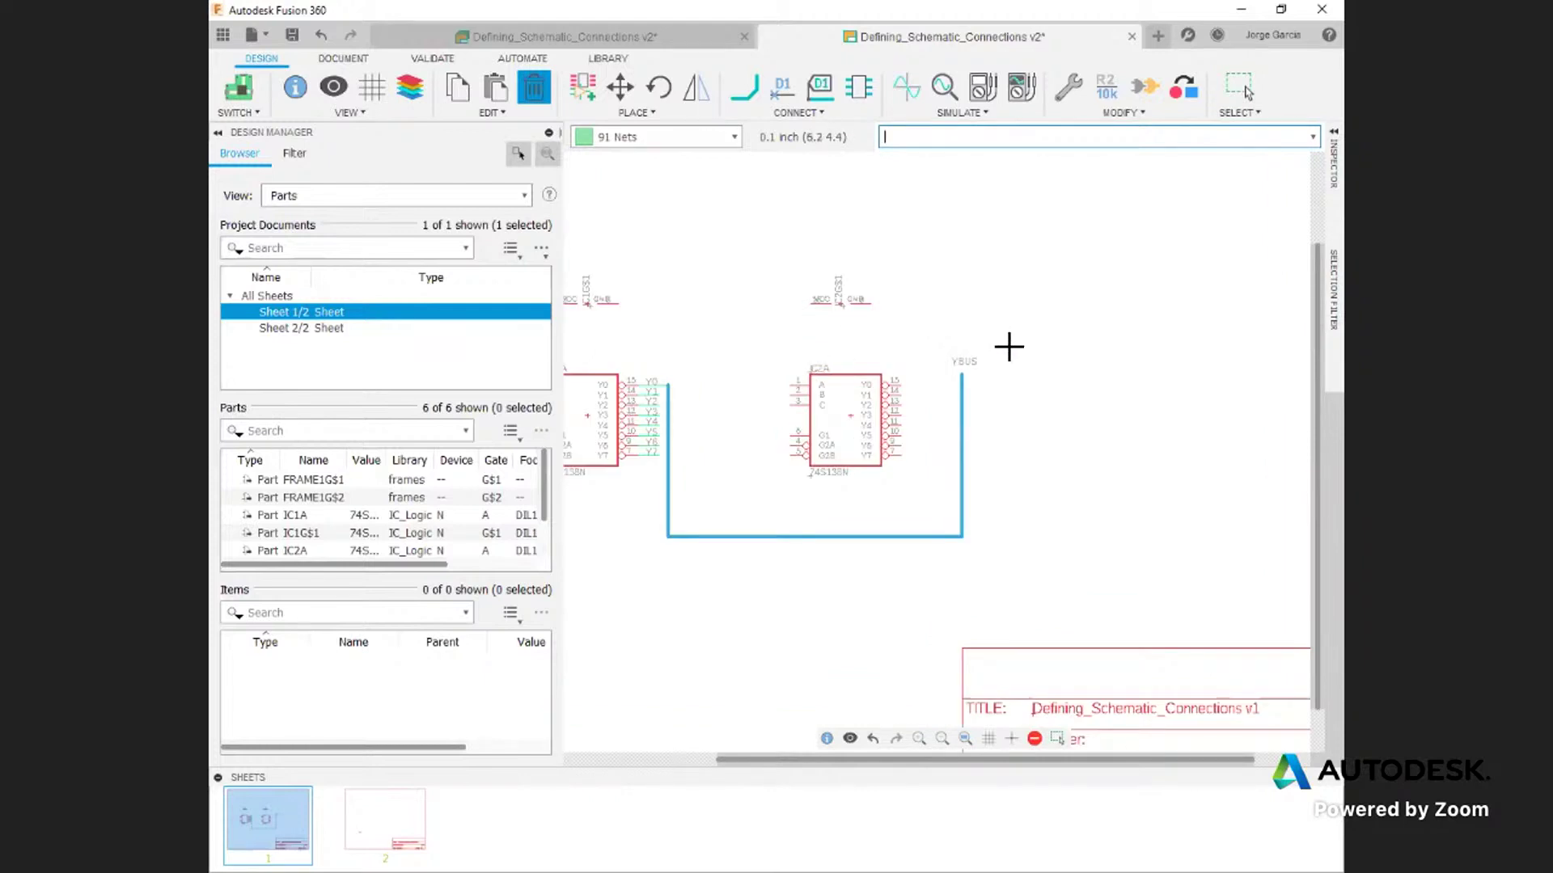
{"action": "key", "text": "Escape"}
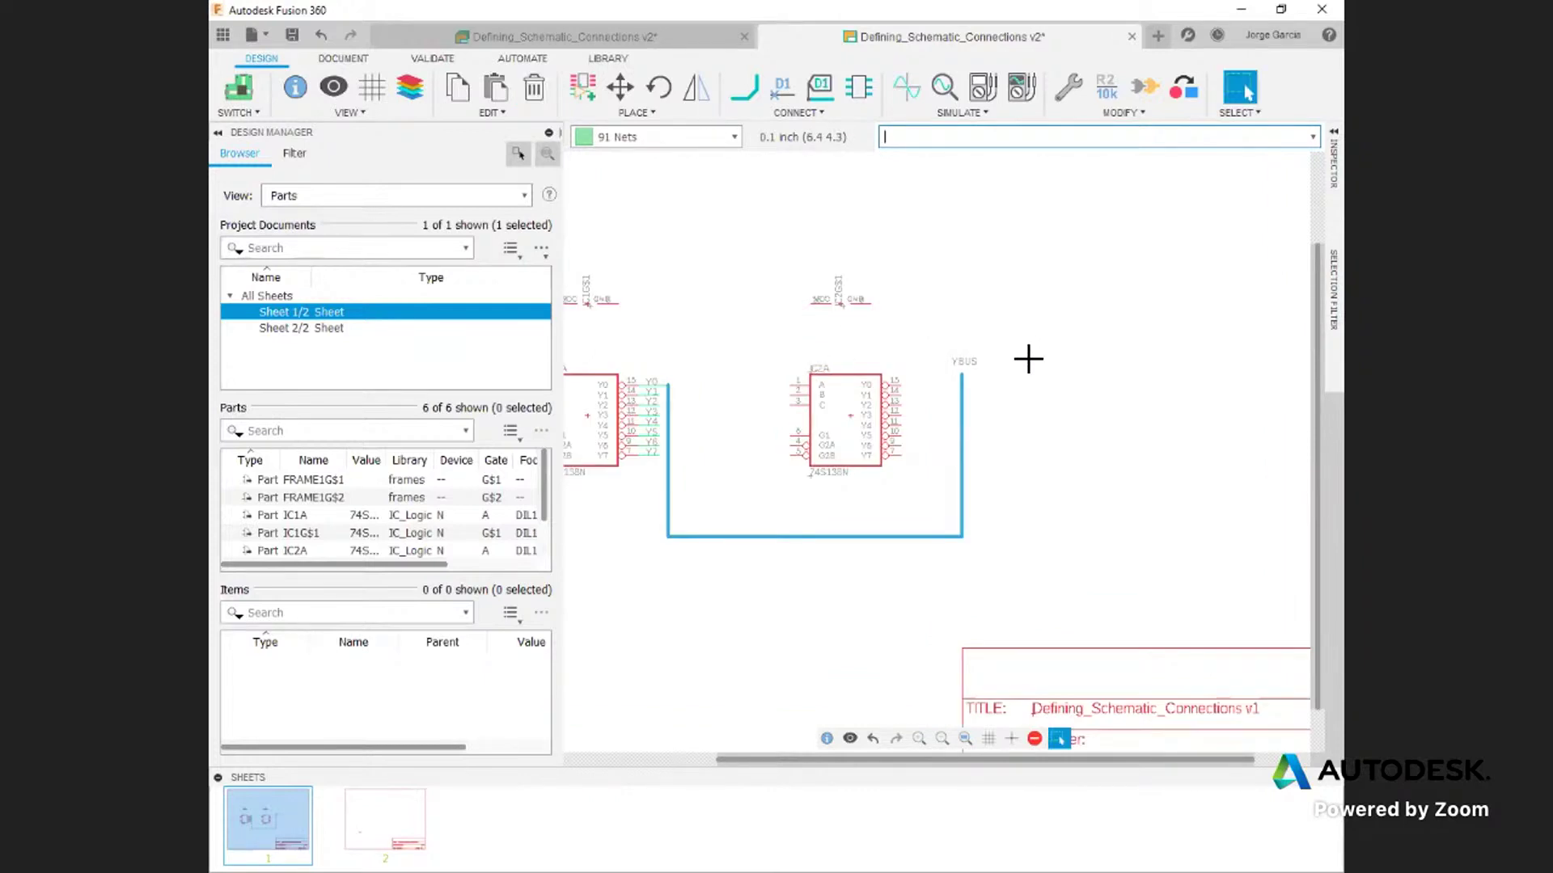
{"action": "left_click_drag", "start_coordinate": [1008, 338], "coordinate": [749, 516]}
{"action": "right_click", "coordinate": [850, 419]}
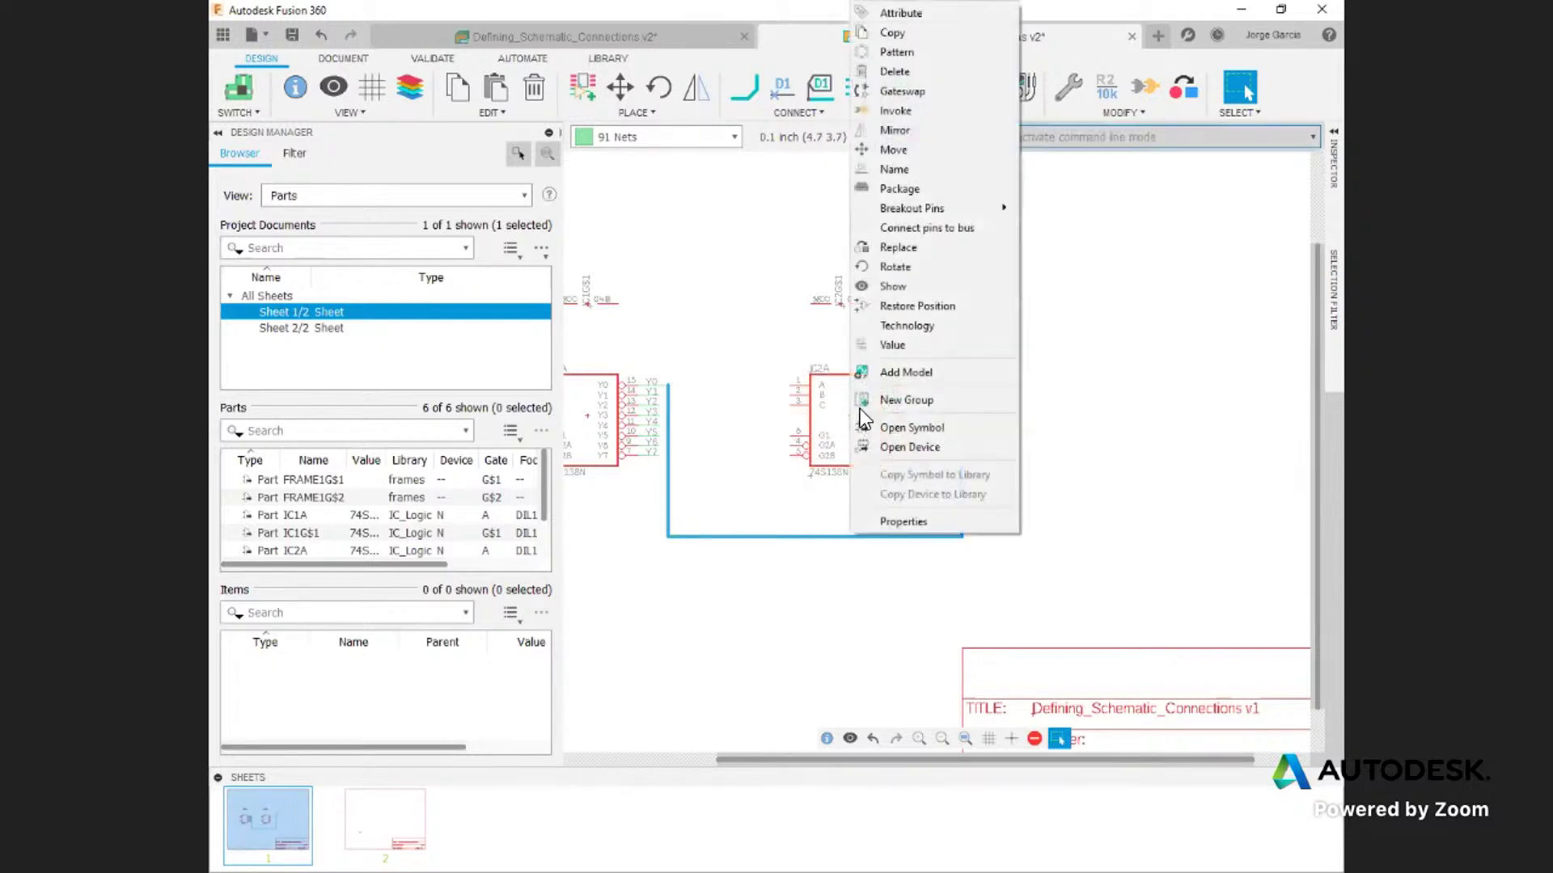
{"action": "left_click", "coordinate": [941, 228]}
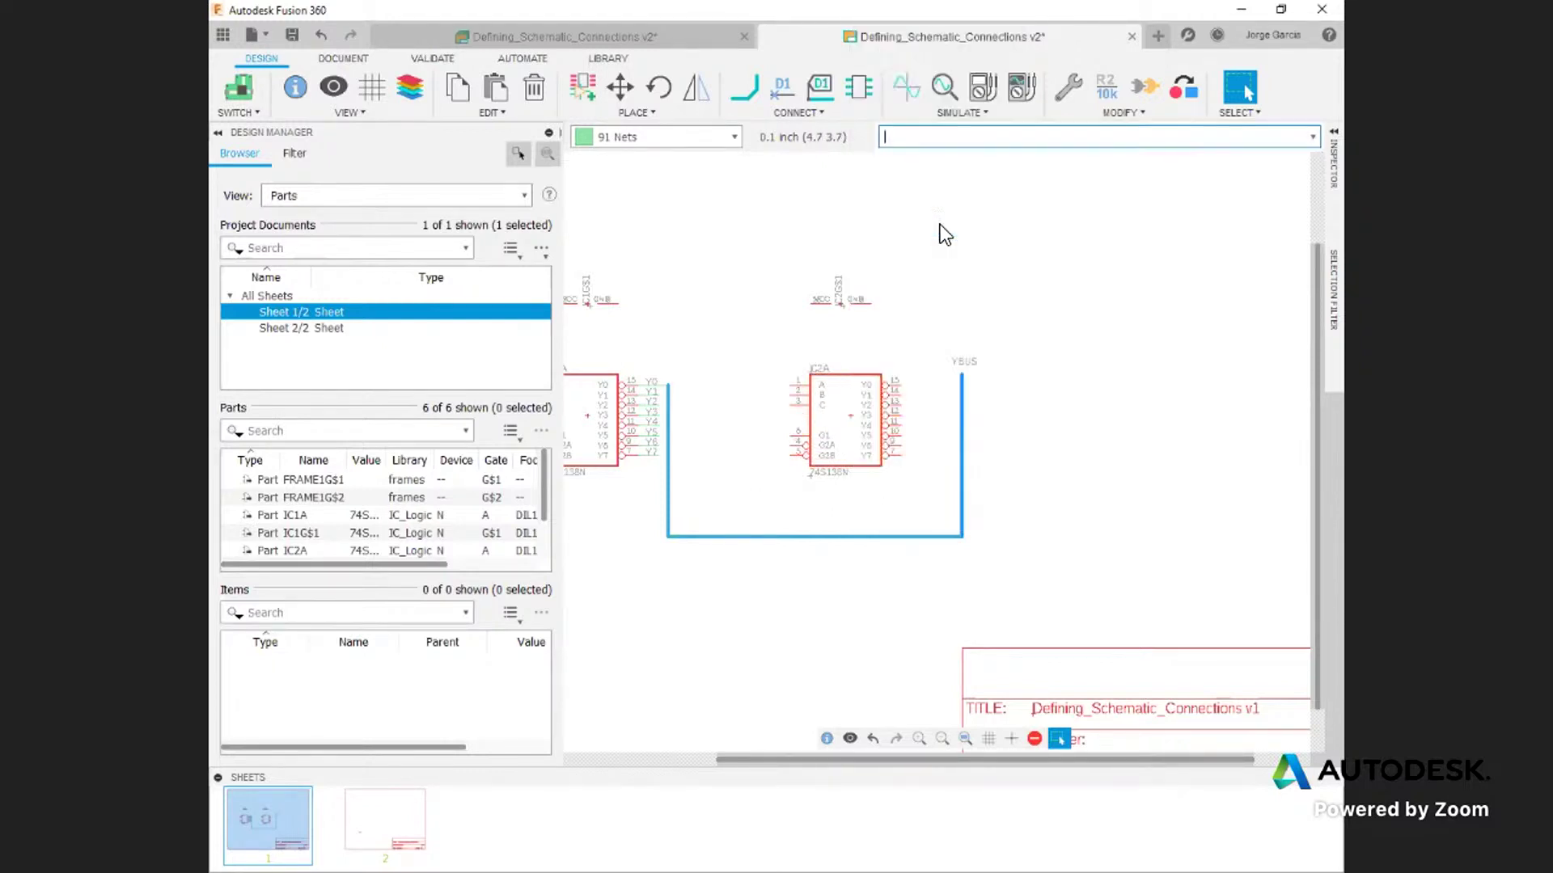
{"action": "left_click", "coordinate": [959, 403]}
{"action": "scroll", "coordinate": [950, 402], "scroll_direction": "up", "scroll_amount": 6}
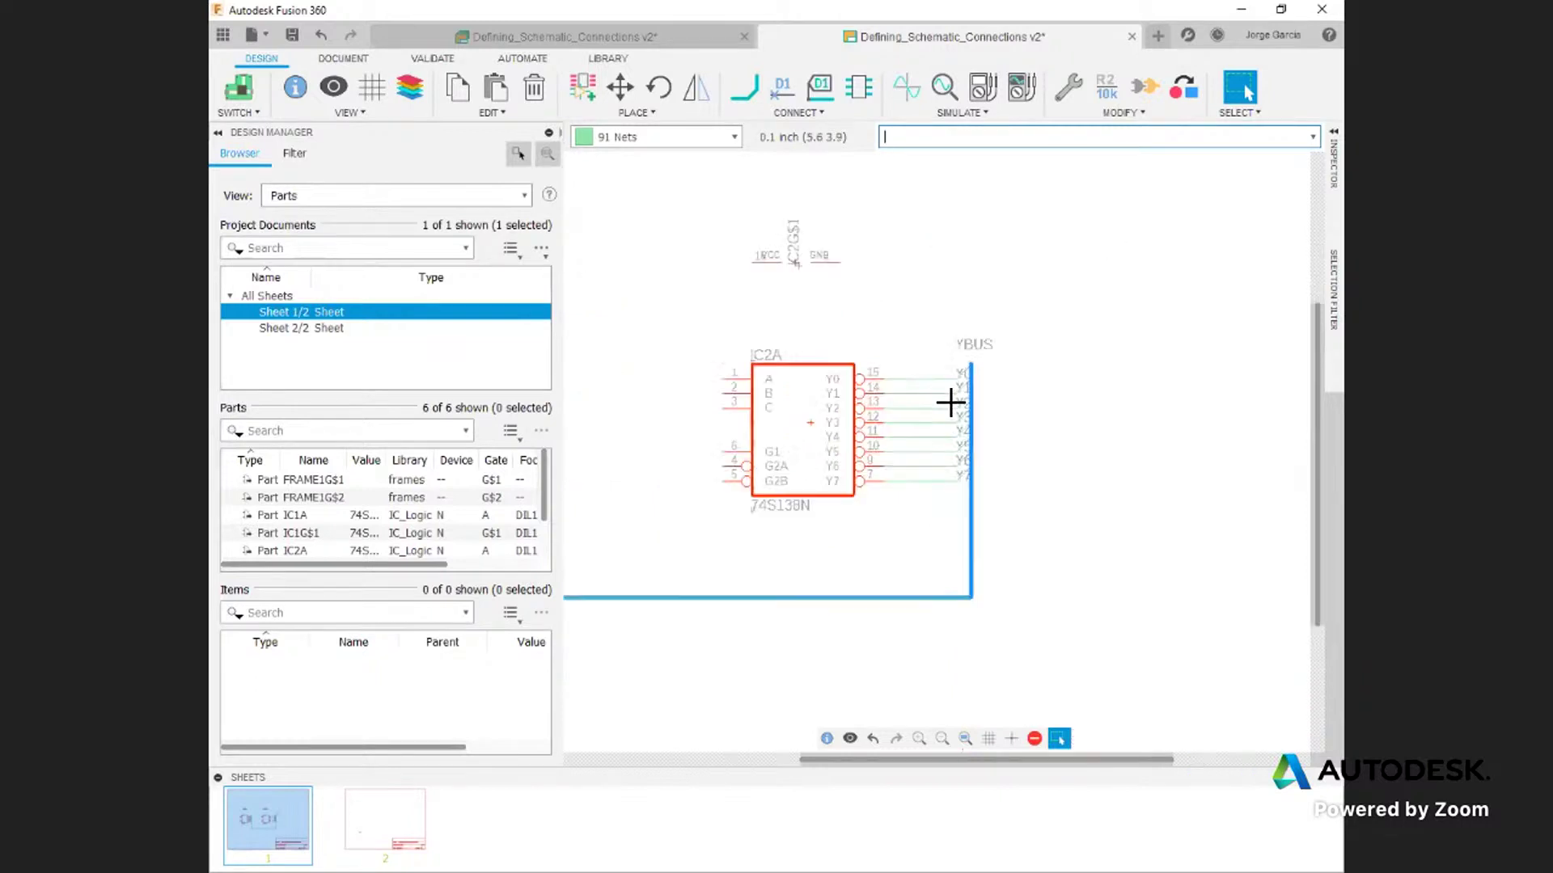
{"action": "scroll", "coordinate": [898, 340], "scroll_direction": "down", "scroll_amount": 4}
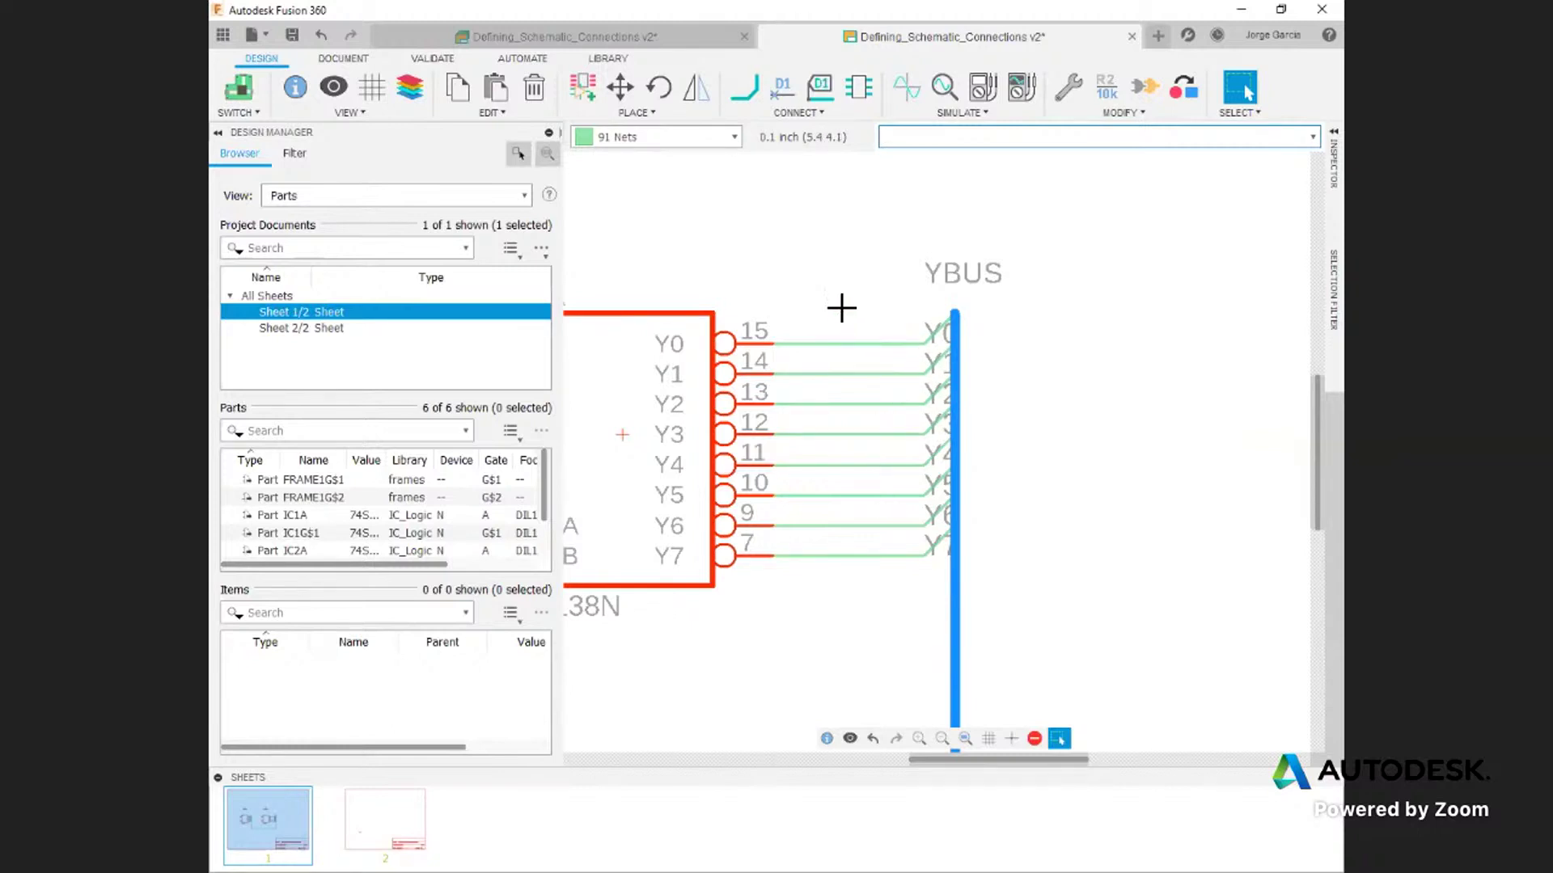
{"action": "middle_click_drag", "start_coordinate": [842, 305], "coordinate": [1070, 295]}
{"action": "scroll", "coordinate": [1009, 315], "scroll_direction": "down", "scroll_amount": 5}
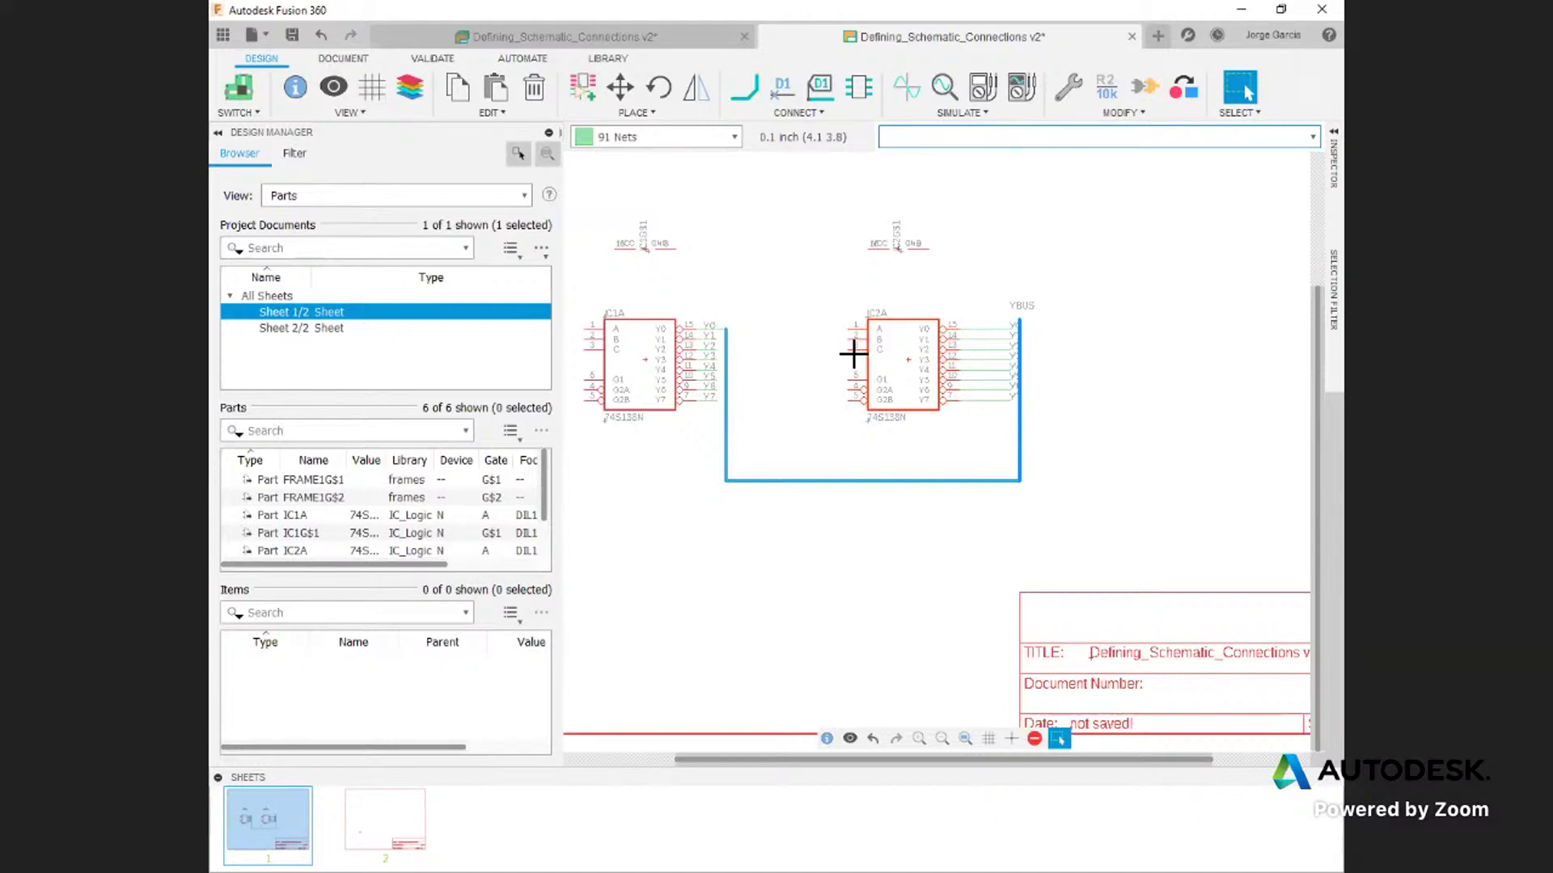
Step: On sheet 2, draw a short horizontal bus segment above the TEST net
{"action": "left_click", "coordinate": [380, 796]}
{"action": "scroll", "coordinate": [788, 455], "scroll_direction": "up", "scroll_amount": 2}
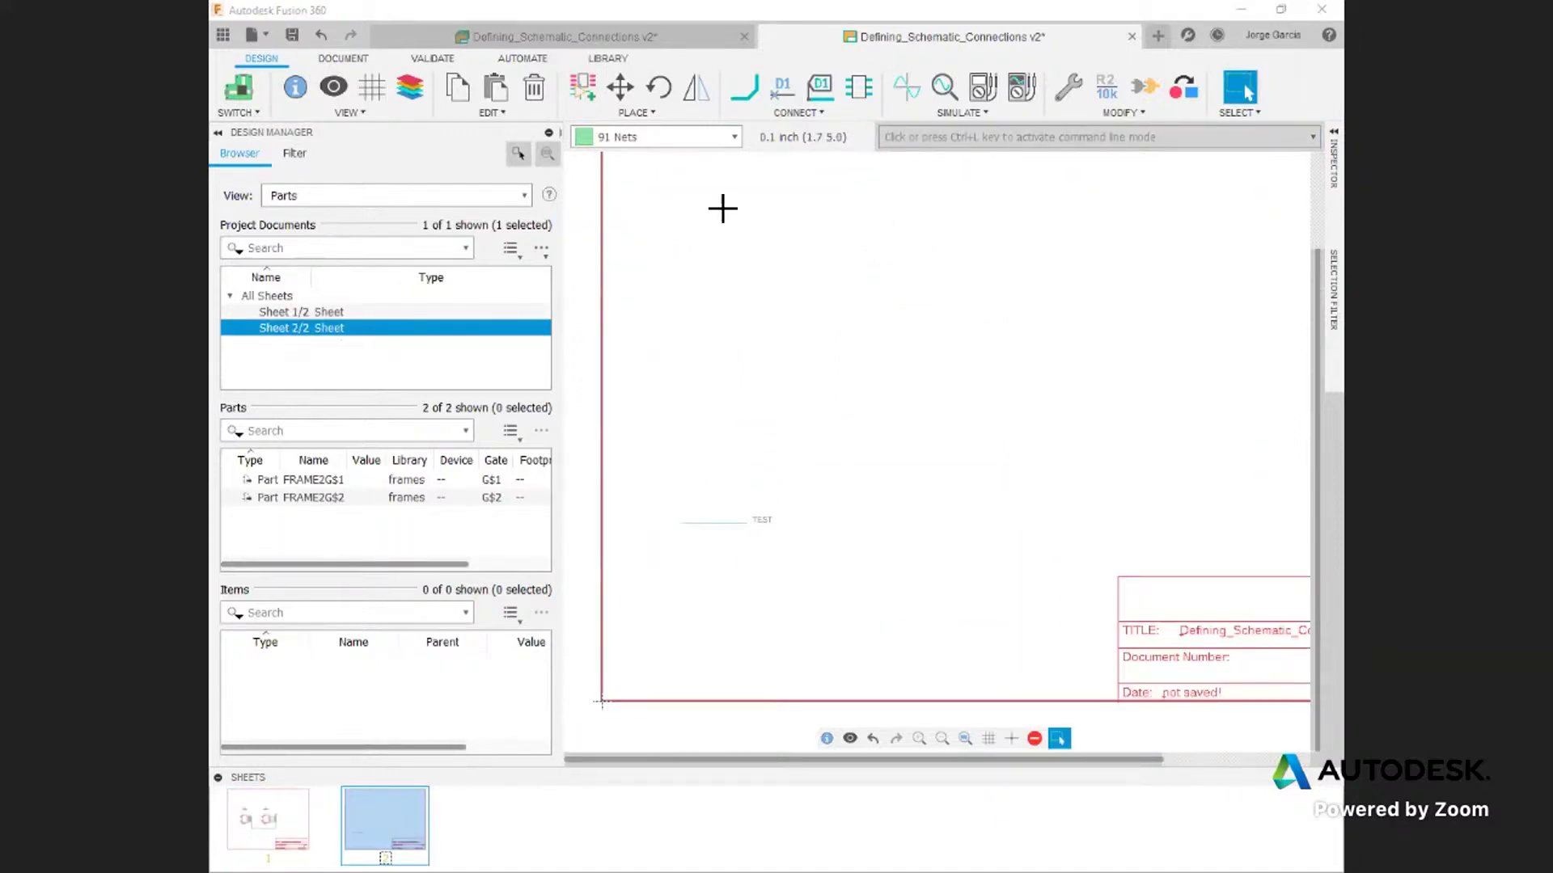
{"action": "left_click", "coordinate": [804, 114]}
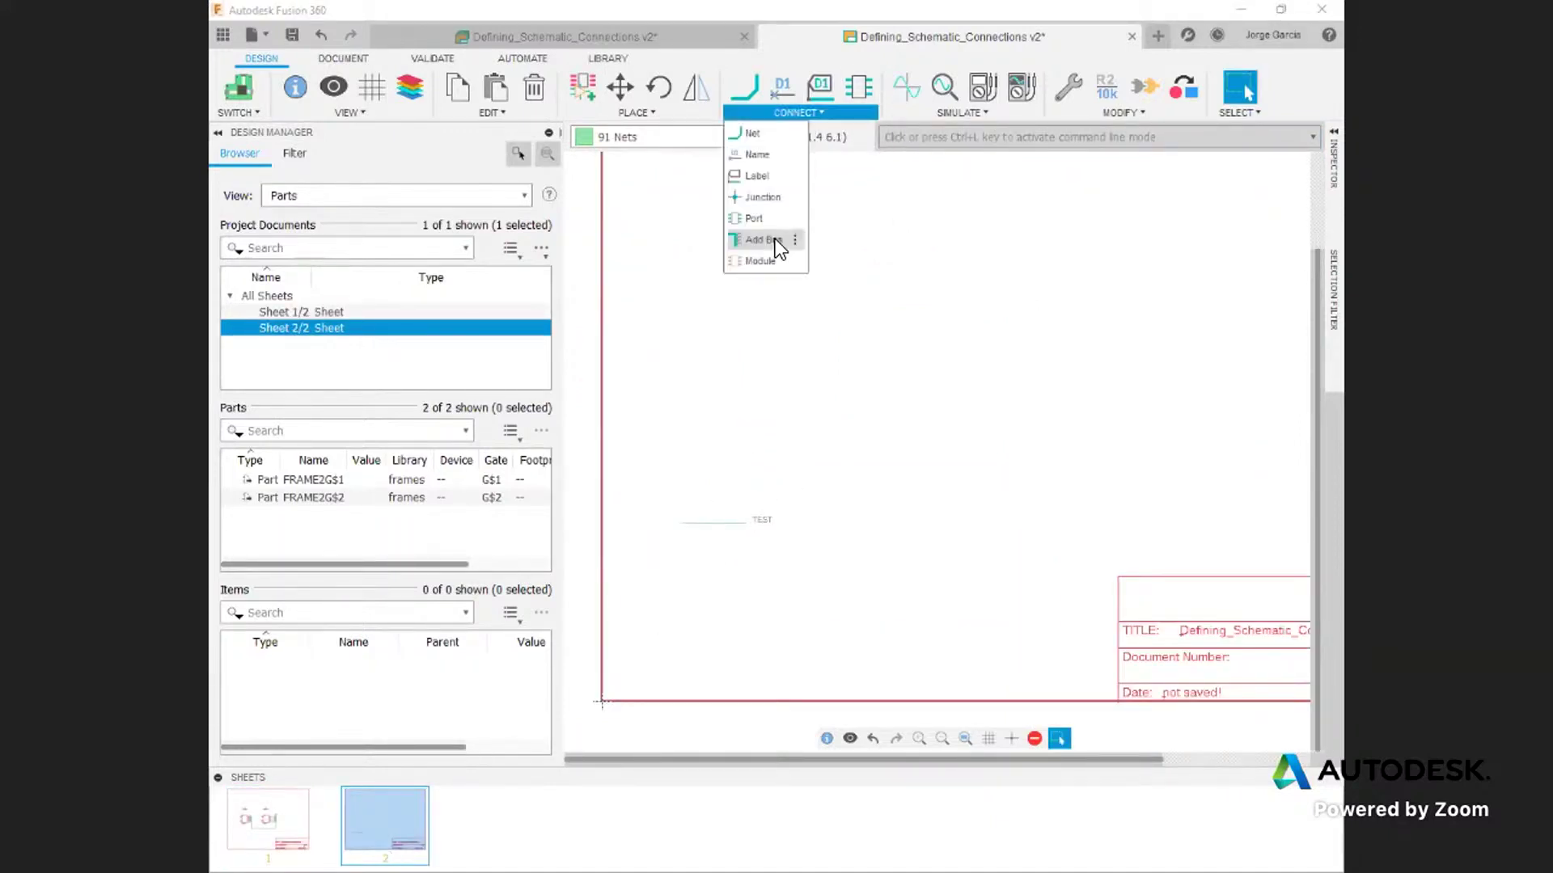
{"action": "left_click", "coordinate": [775, 239]}
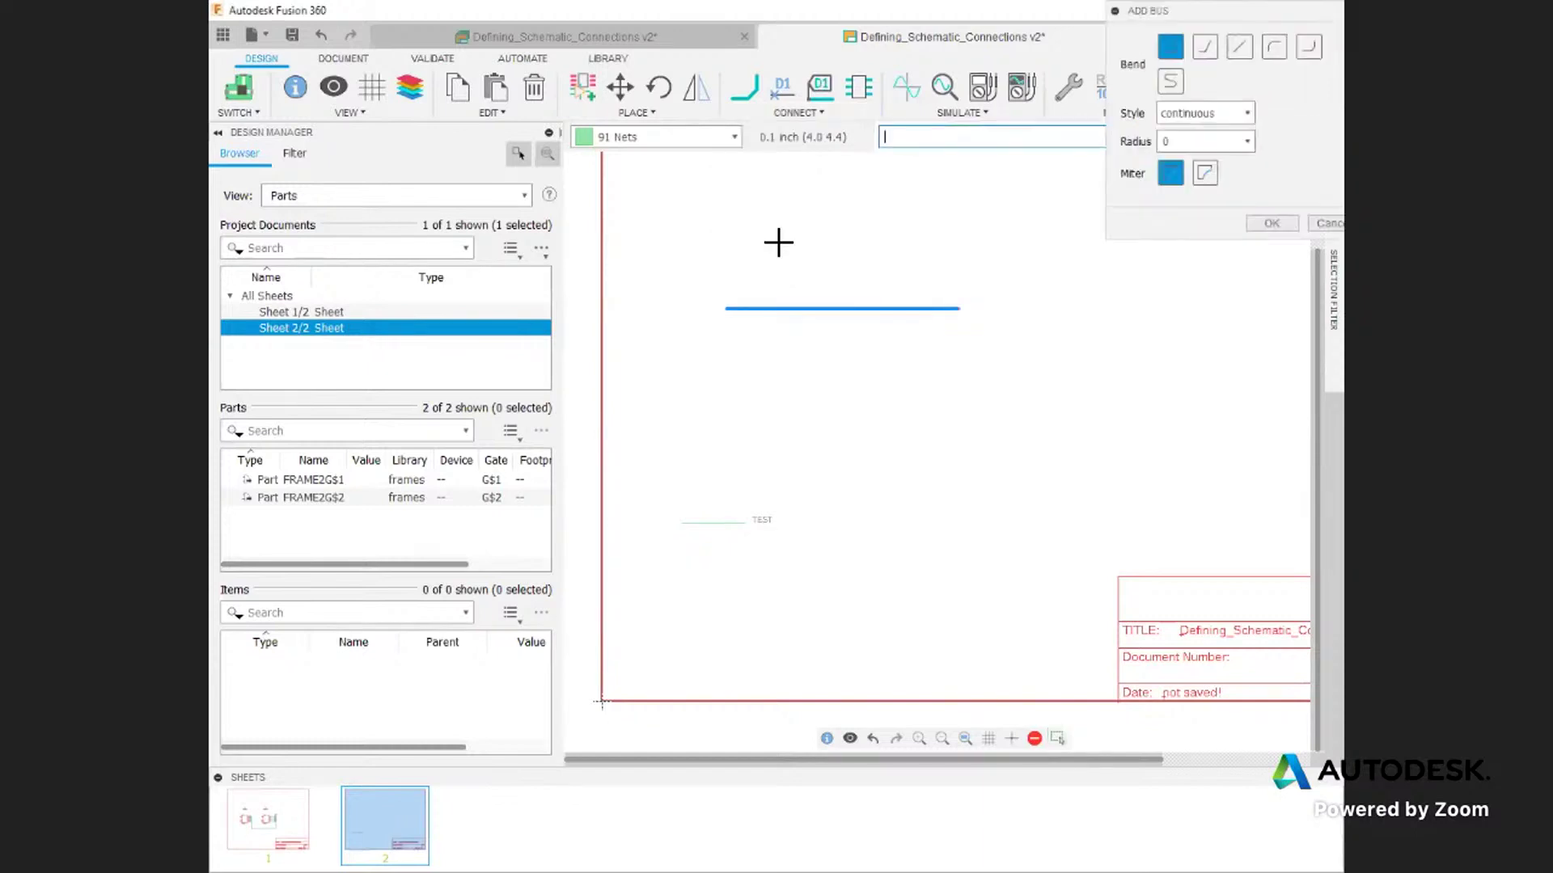
{"action": "double_click", "coordinate": [957, 312]}
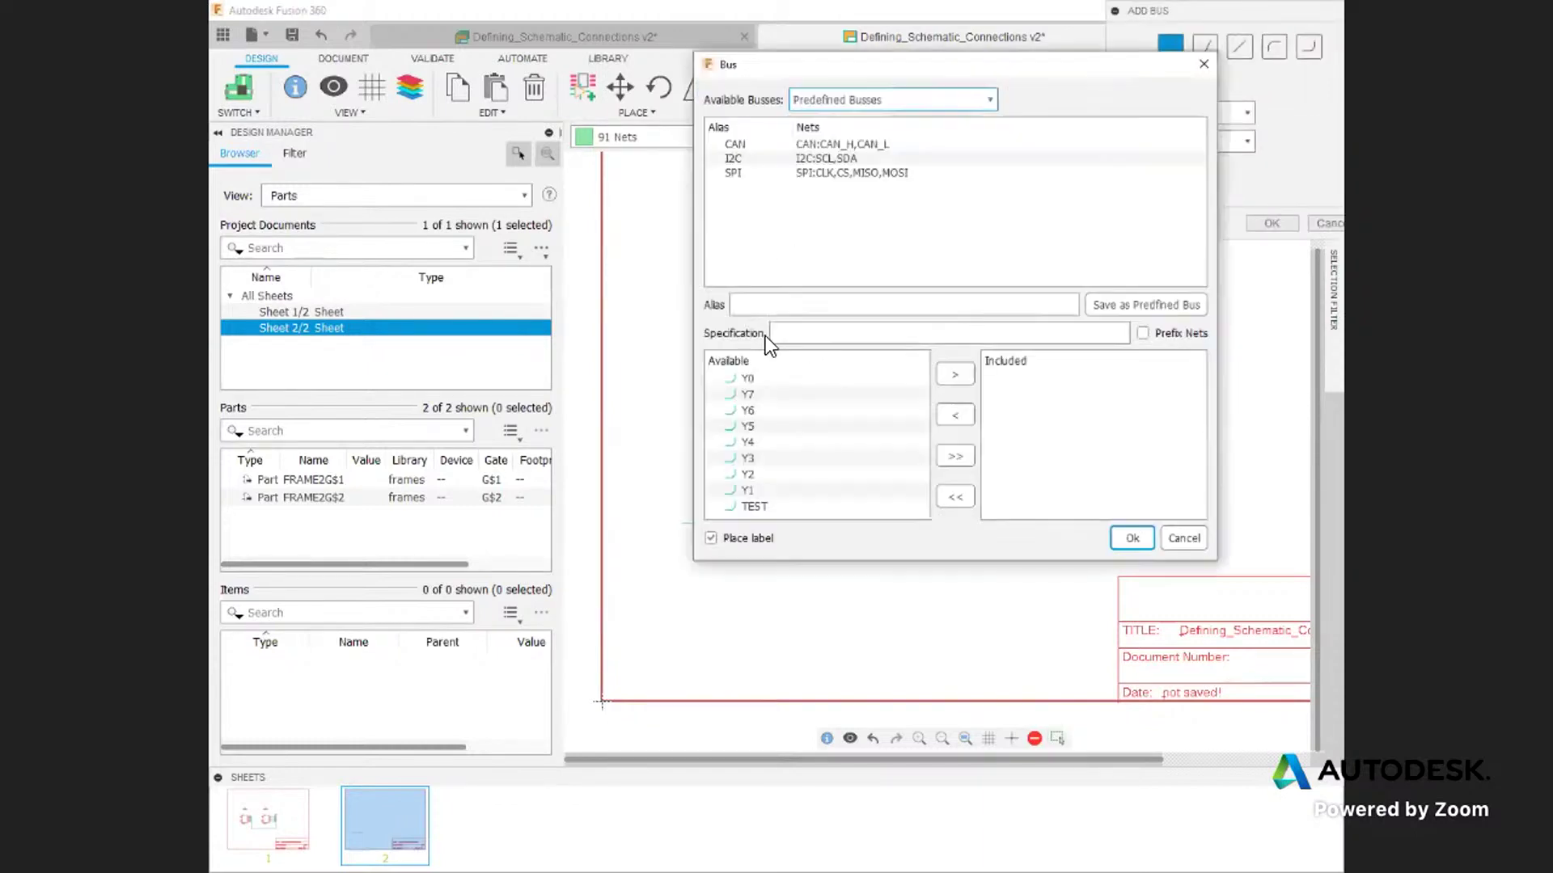
Step: Assign the in-design bus YBUS to the new segment, accepting the shared instance, and place its label just beyond the segment's end
{"action": "left_click", "coordinate": [938, 100]}
{"action": "left_click", "coordinate": [877, 130]}
{"action": "double_click", "coordinate": [734, 145]}
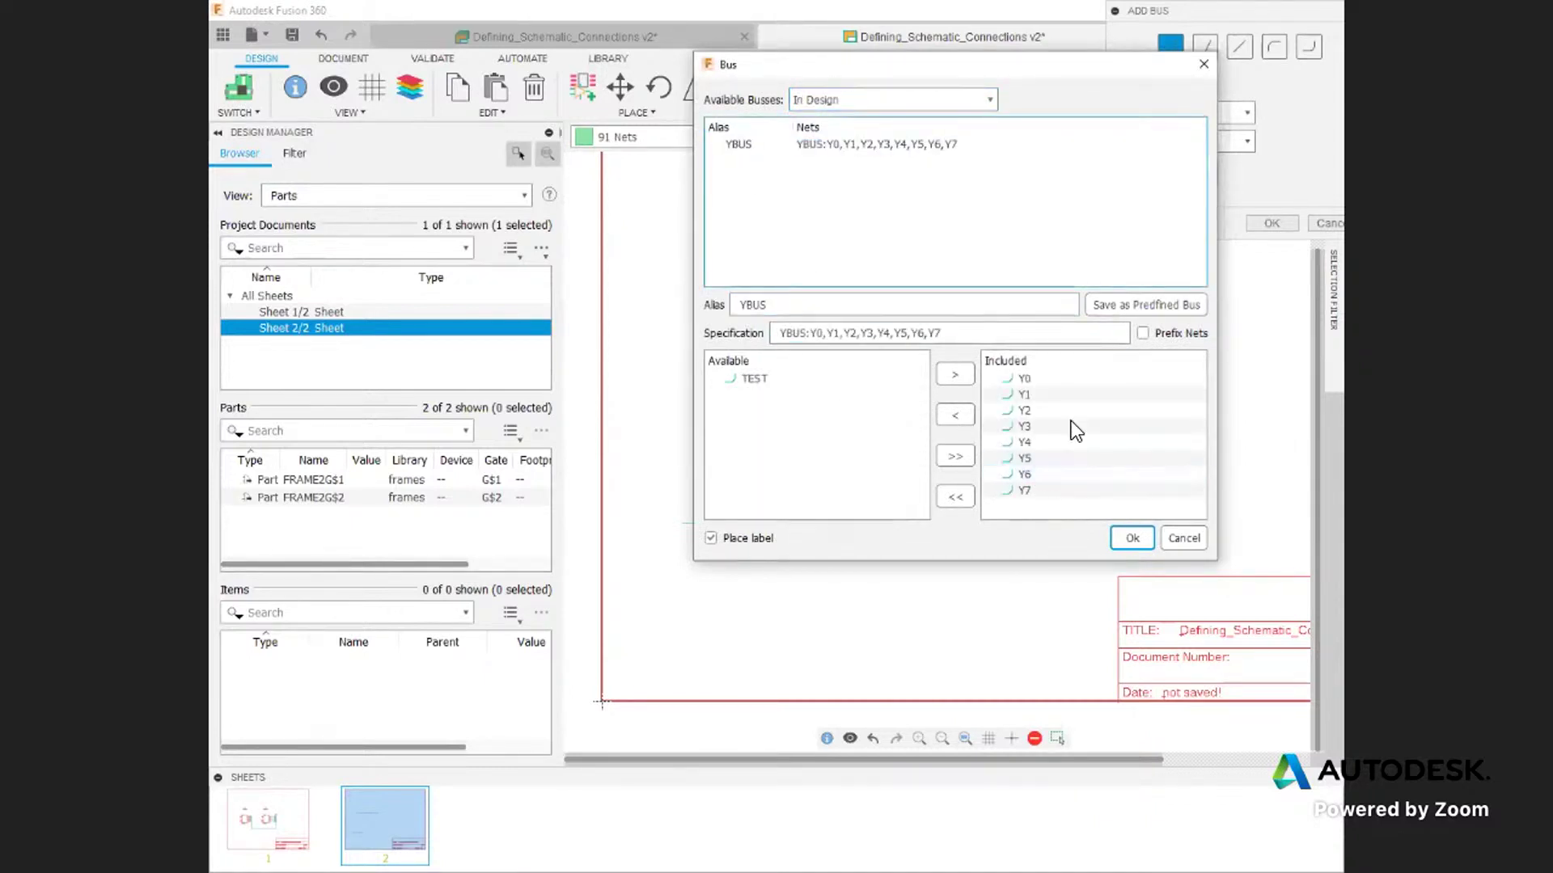
{"action": "left_click", "coordinate": [1132, 538]}
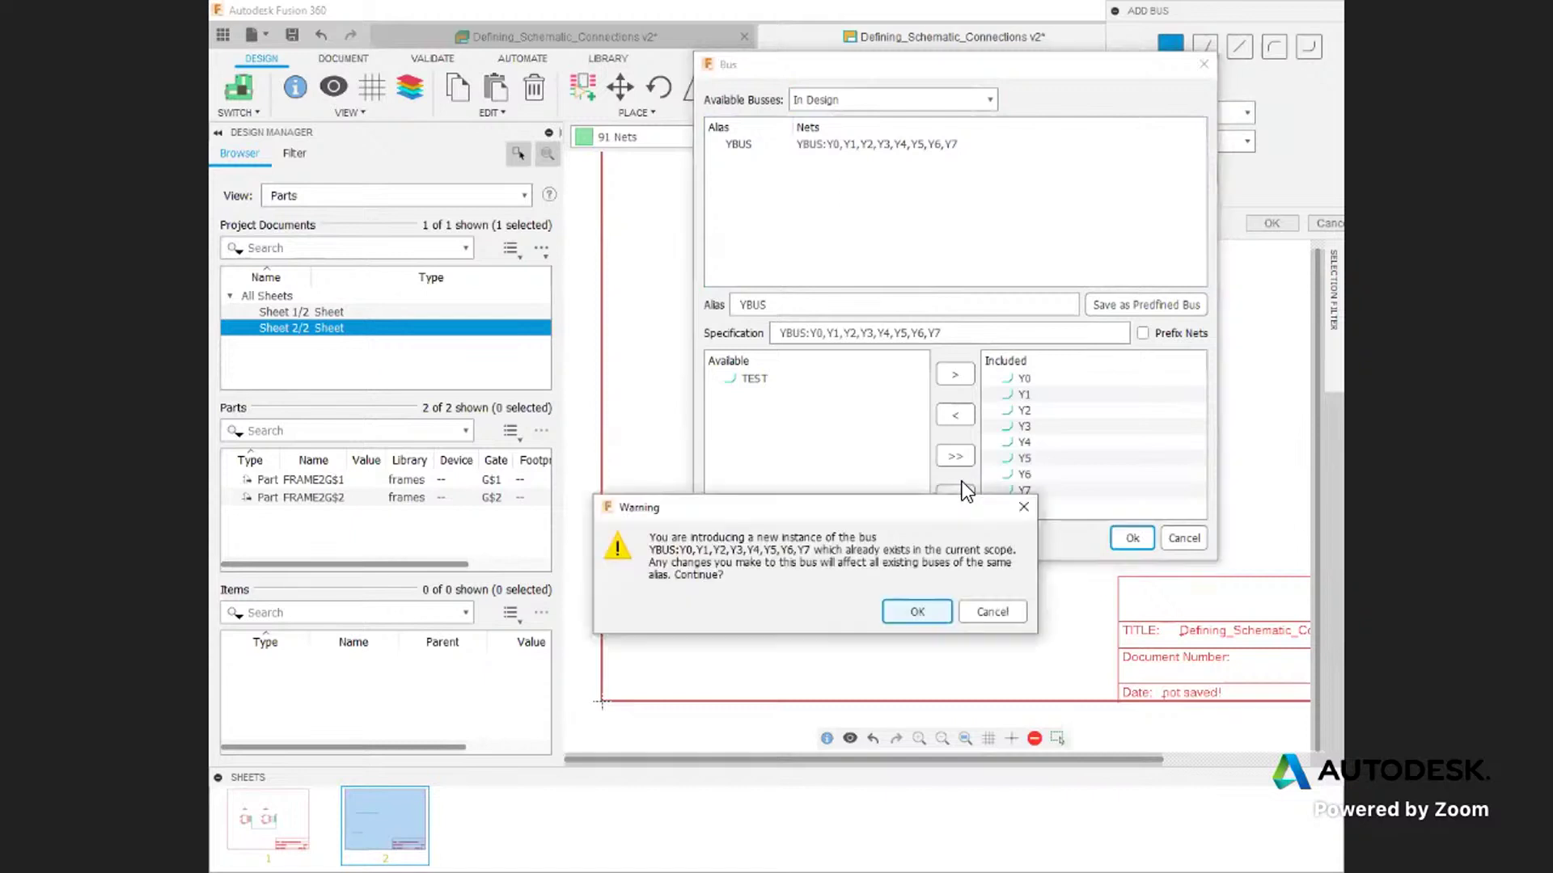
{"action": "left_click", "coordinate": [913, 612]}
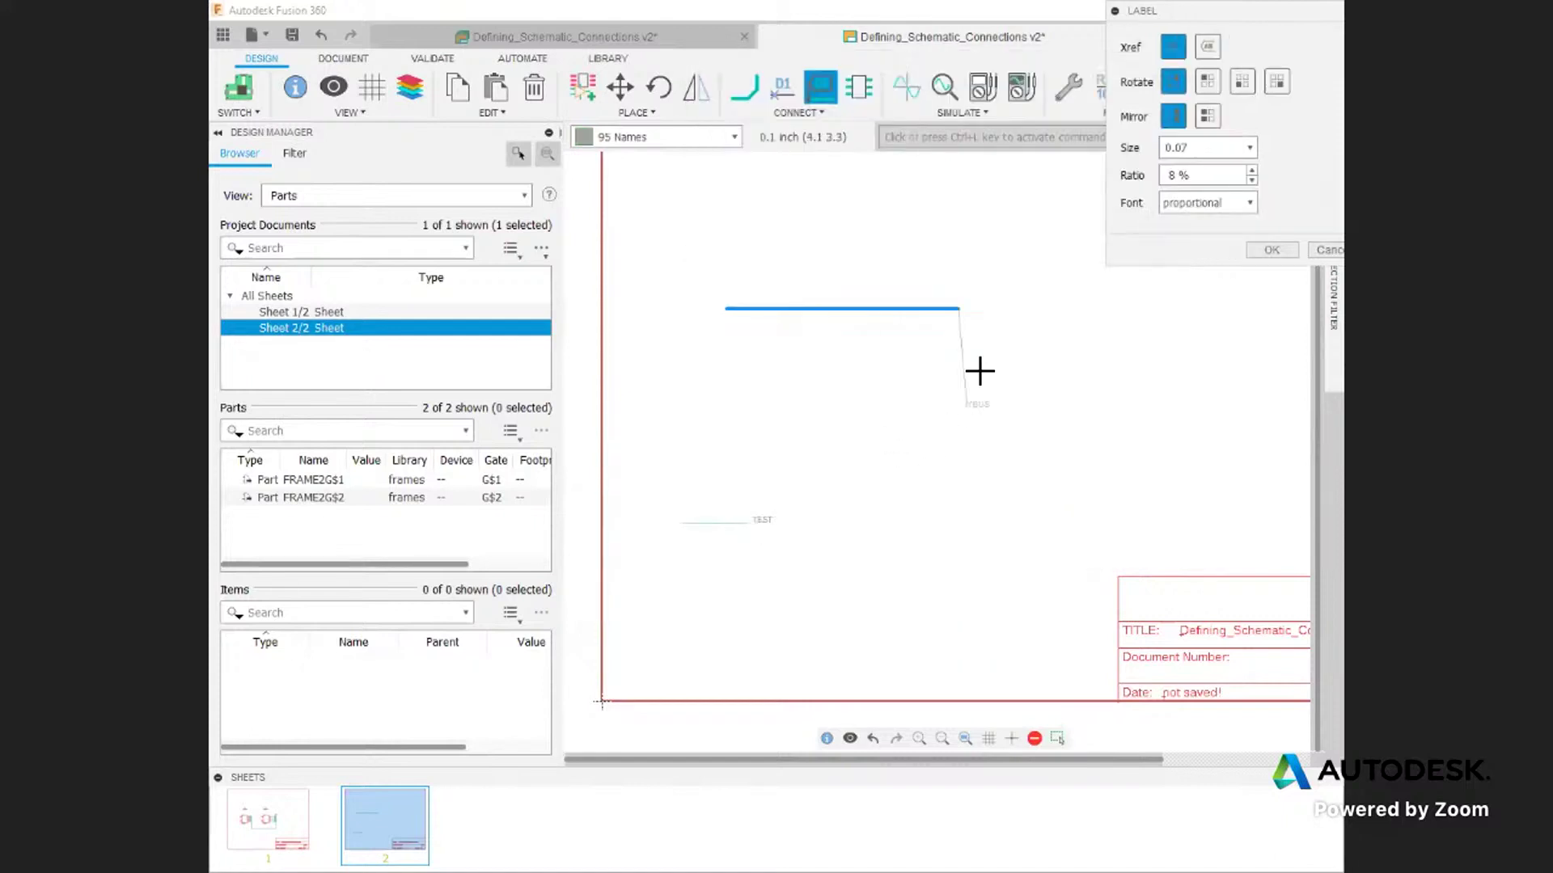
{"action": "left_click", "coordinate": [980, 312]}
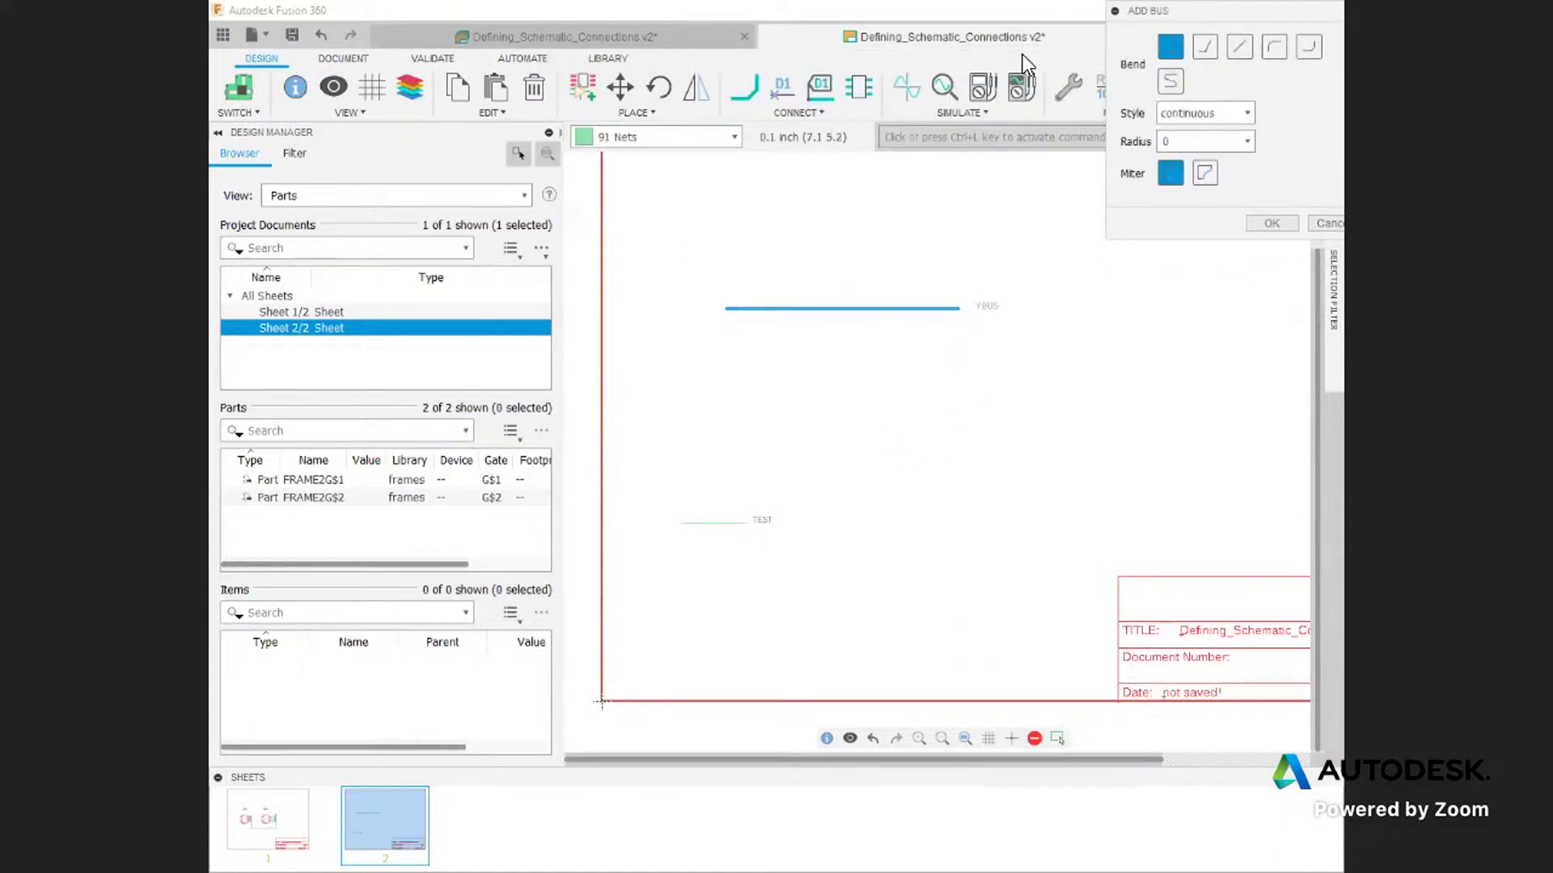
{"action": "left_click", "coordinate": [1072, 279]}
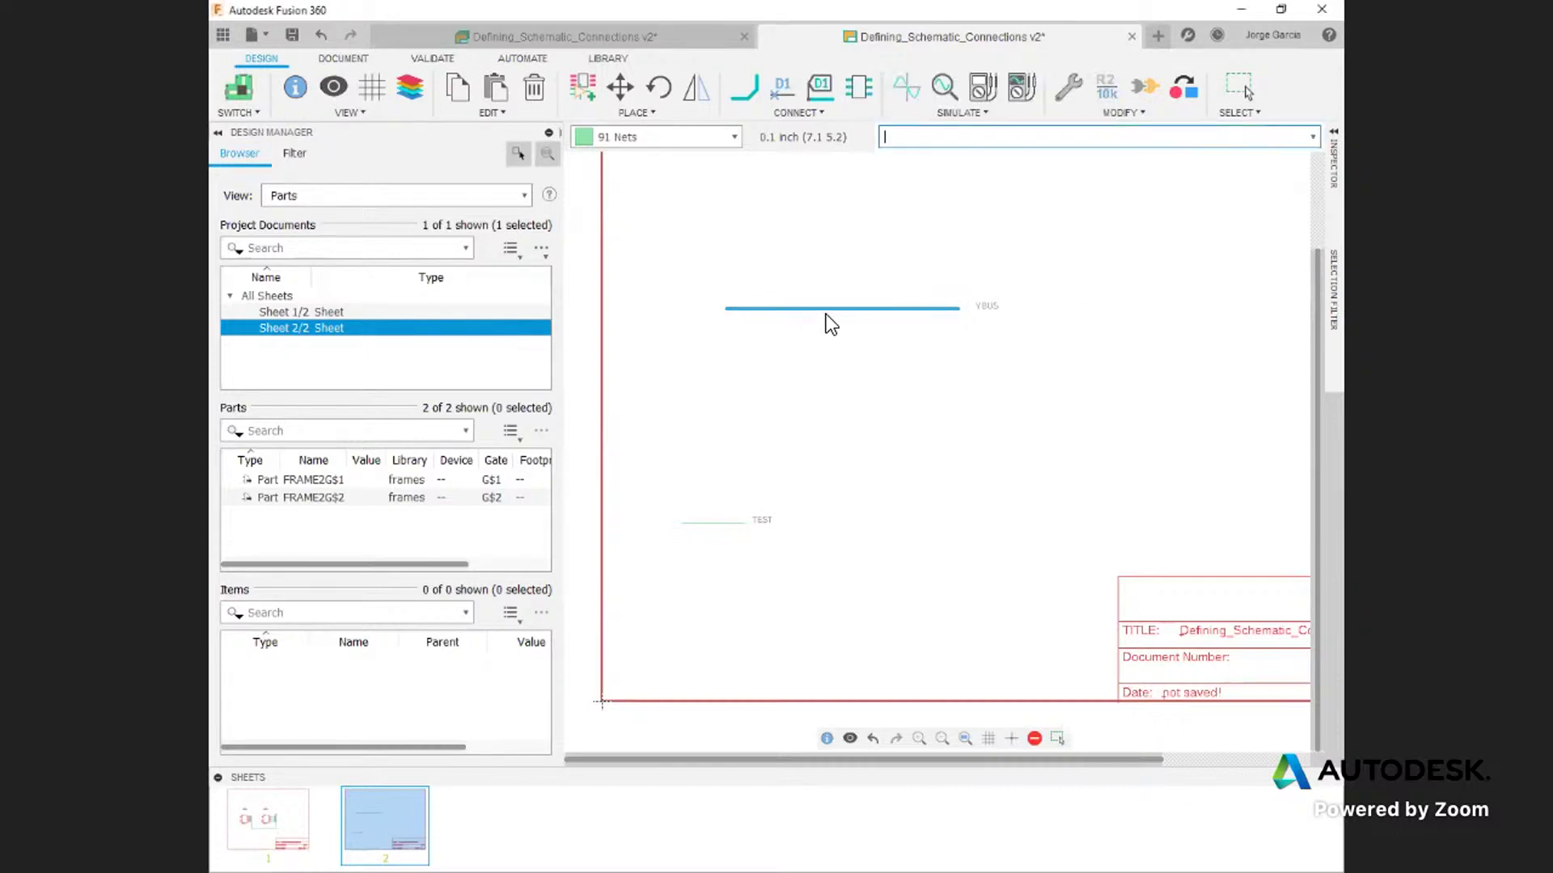
Step: Compare the YBUS segments on sheets 1 and 2, and fit the whole of sheet 1 in view
{"action": "scroll", "coordinate": [823, 313], "scroll_direction": "up", "scroll_amount": 1}
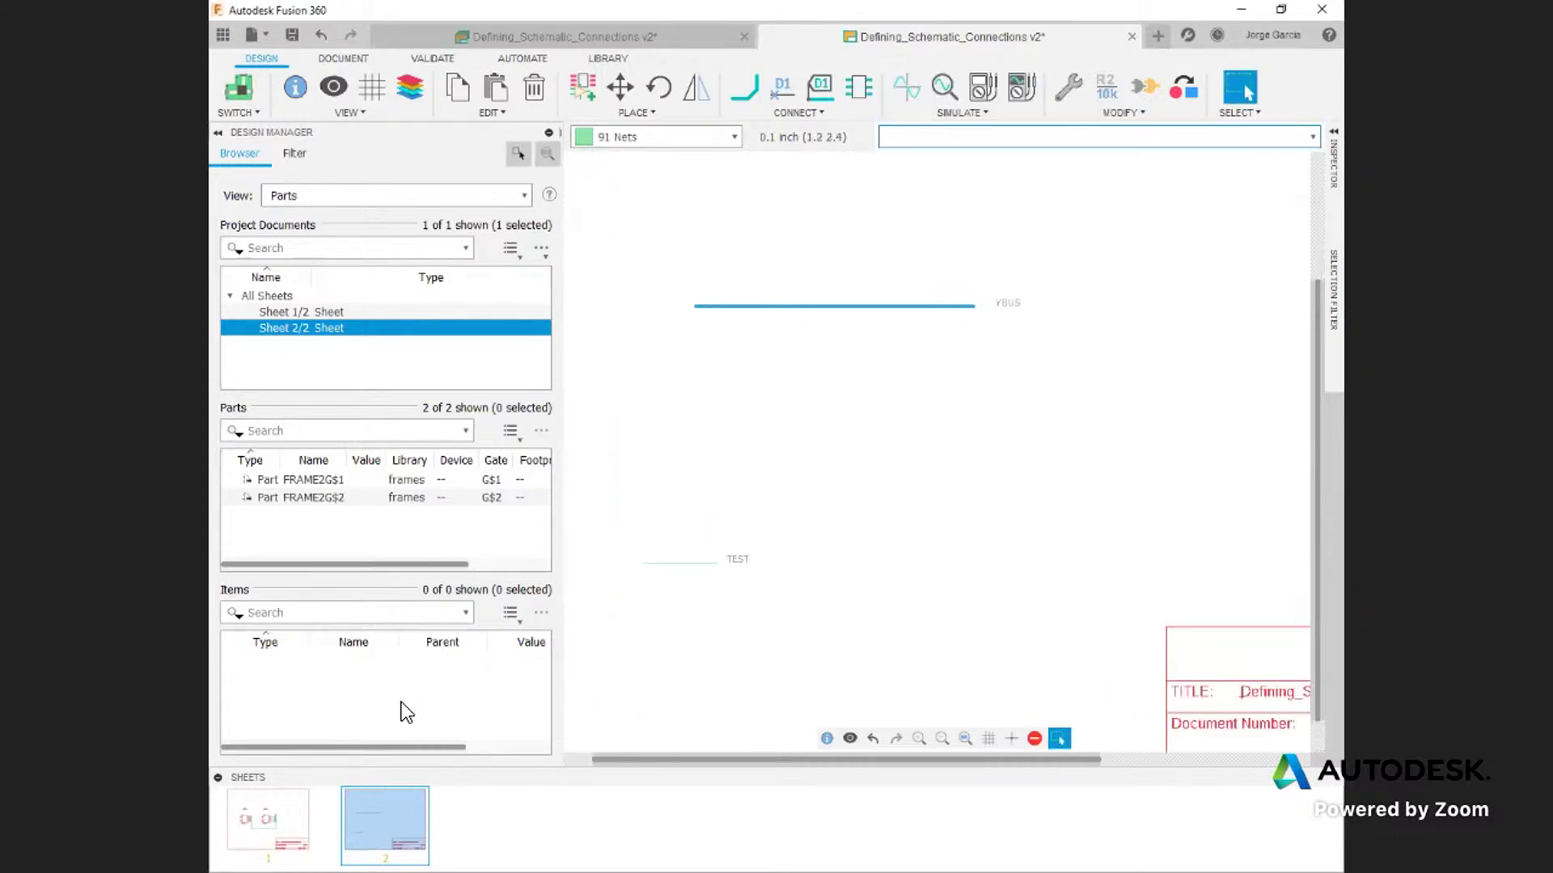
{"action": "left_click", "coordinate": [249, 821]}
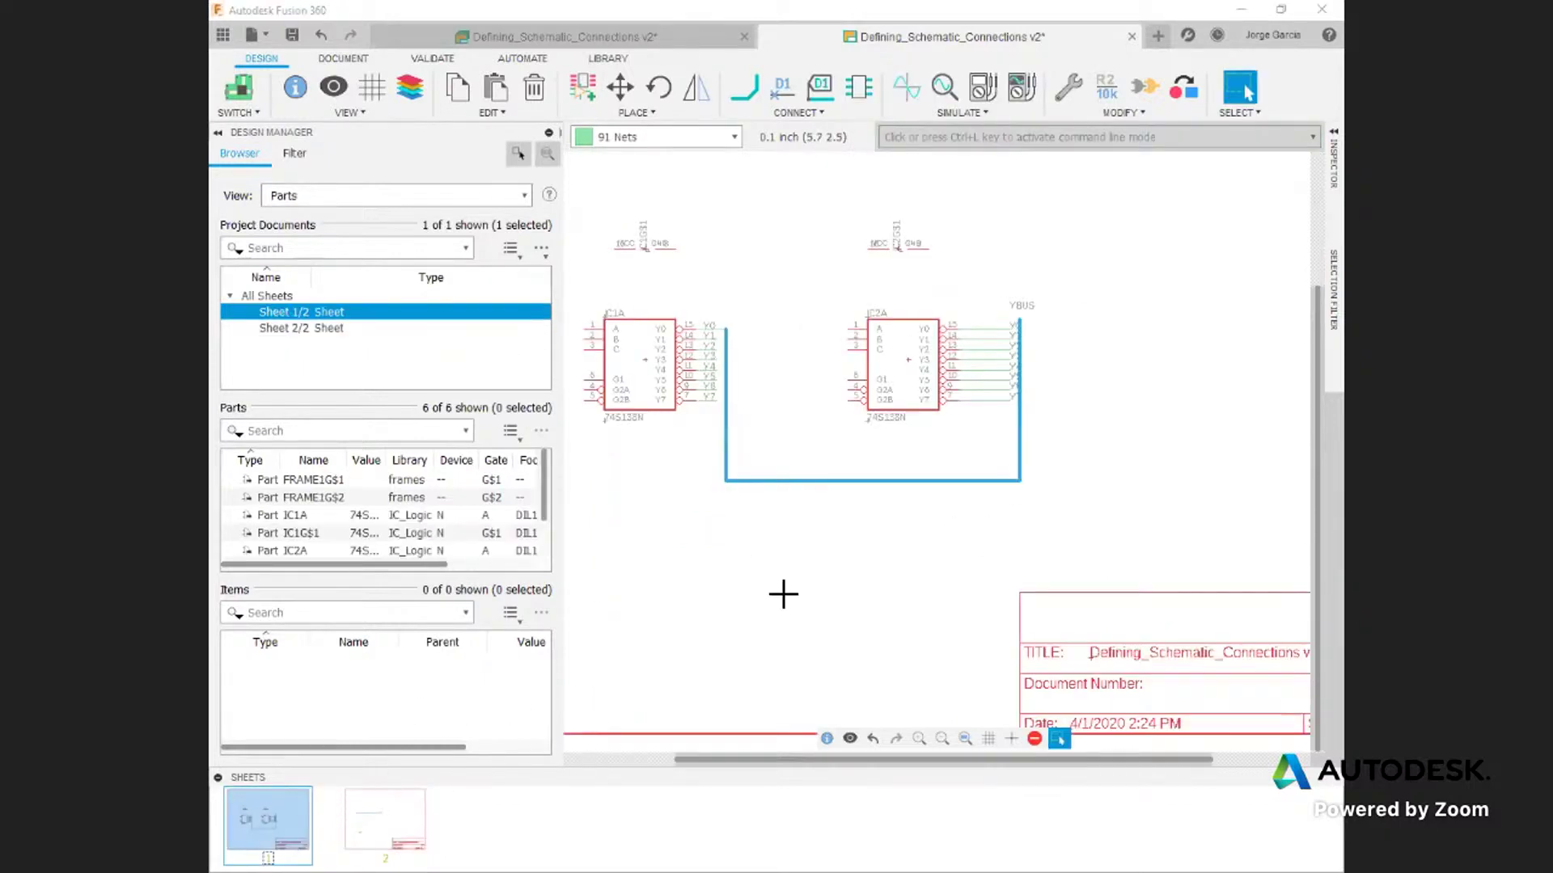
{"action": "left_click", "coordinate": [422, 799]}
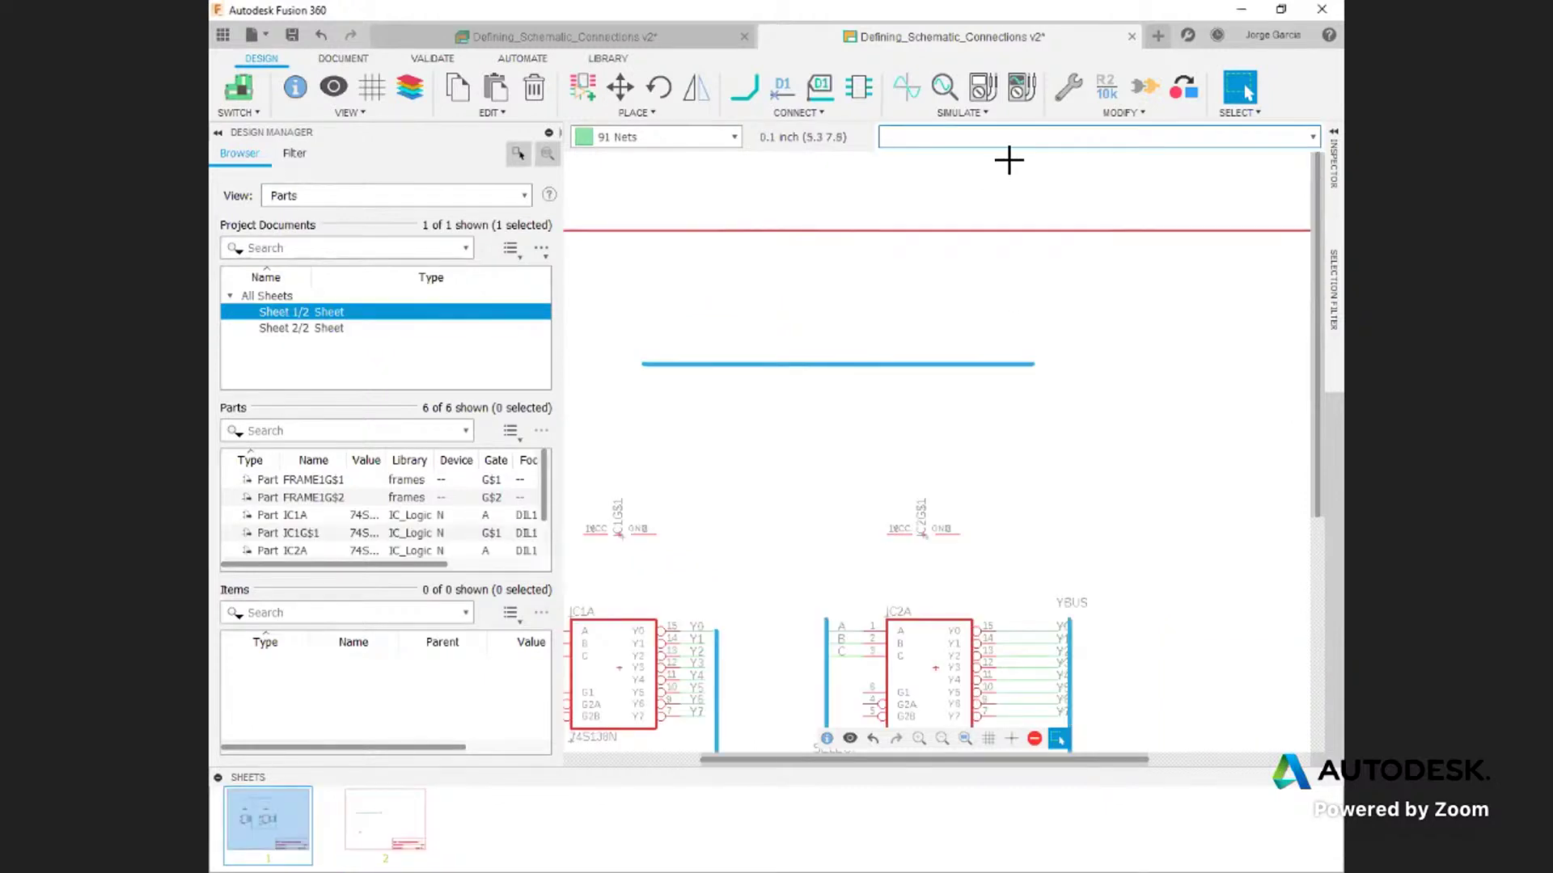
{"action": "scroll", "coordinate": [891, 177], "scroll_direction": "down", "scroll_amount": 1}
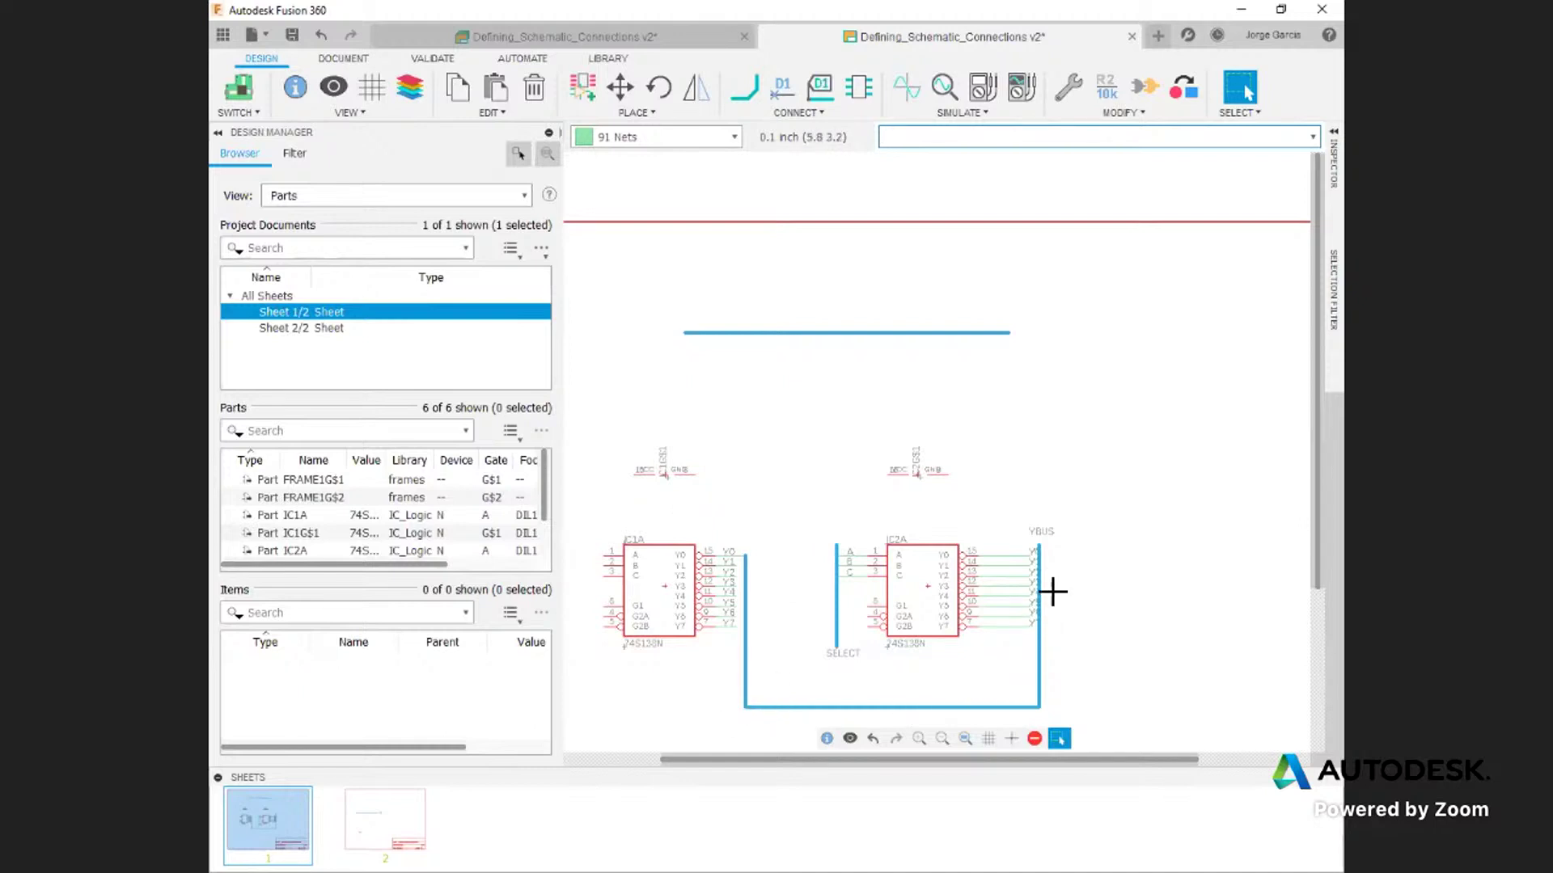
{"action": "scroll", "coordinate": [1039, 485], "scroll_direction": "down", "scroll_amount": 3}
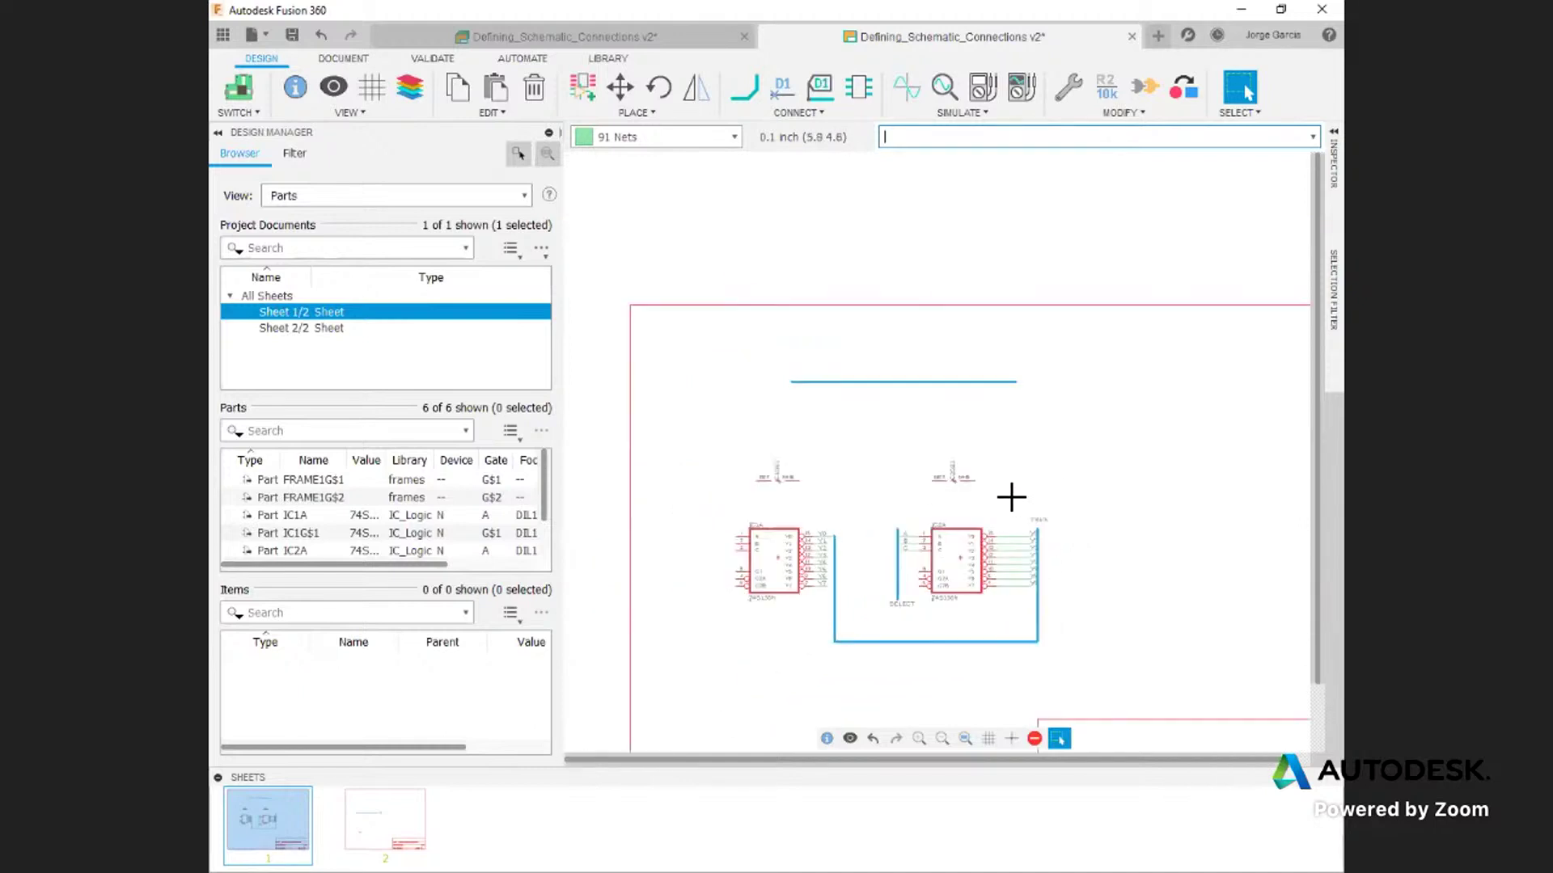
{"action": "middle_click_drag", "start_coordinate": [1106, 534], "coordinate": [1016, 391]}
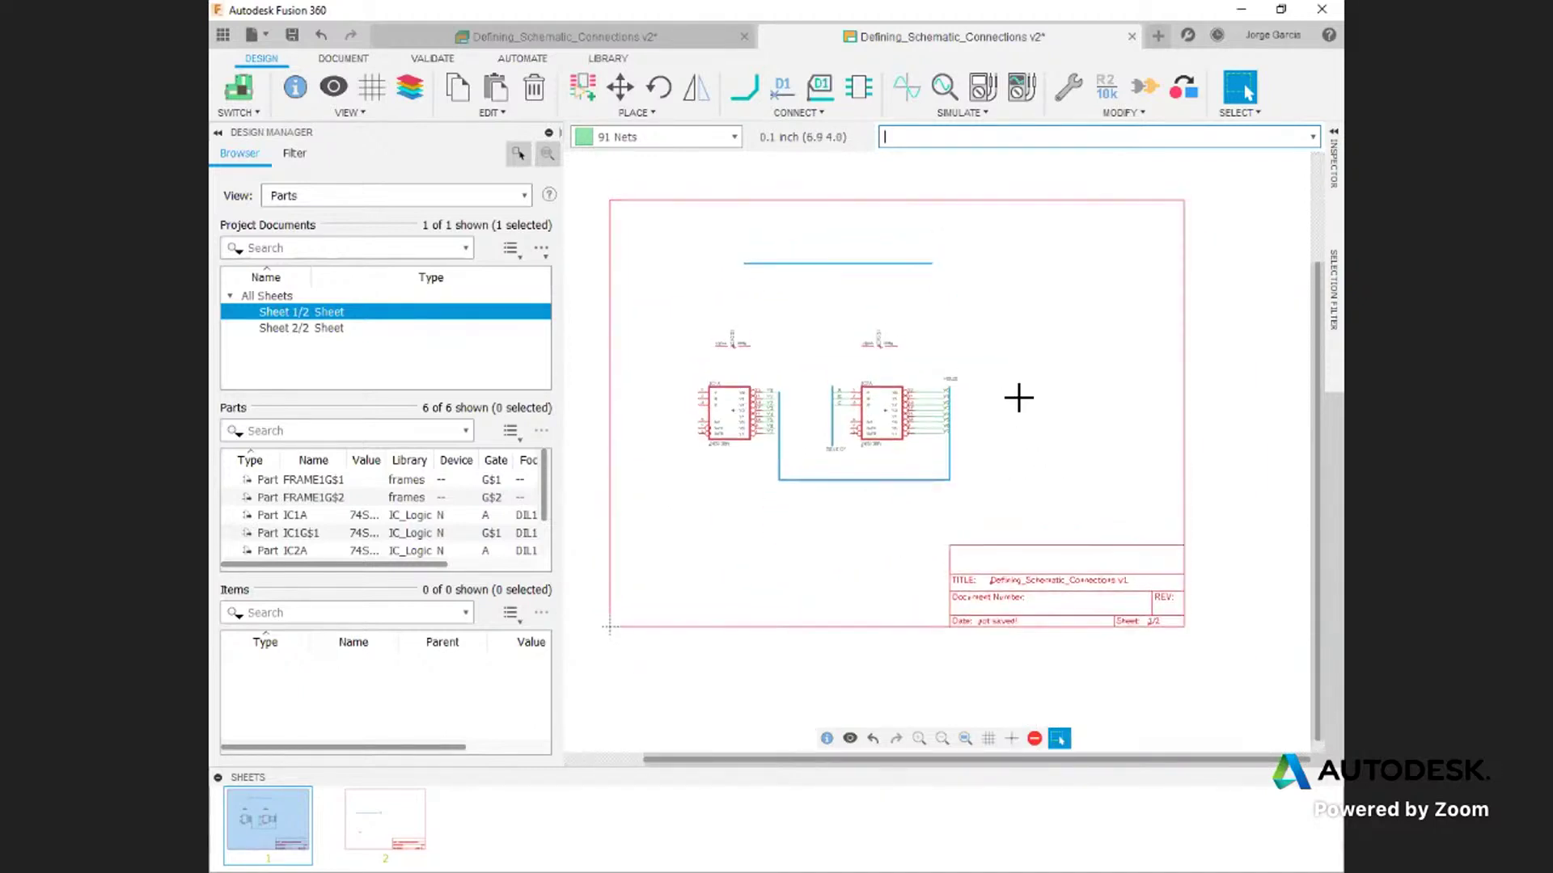
{"action": "left_click", "coordinate": [964, 737]}
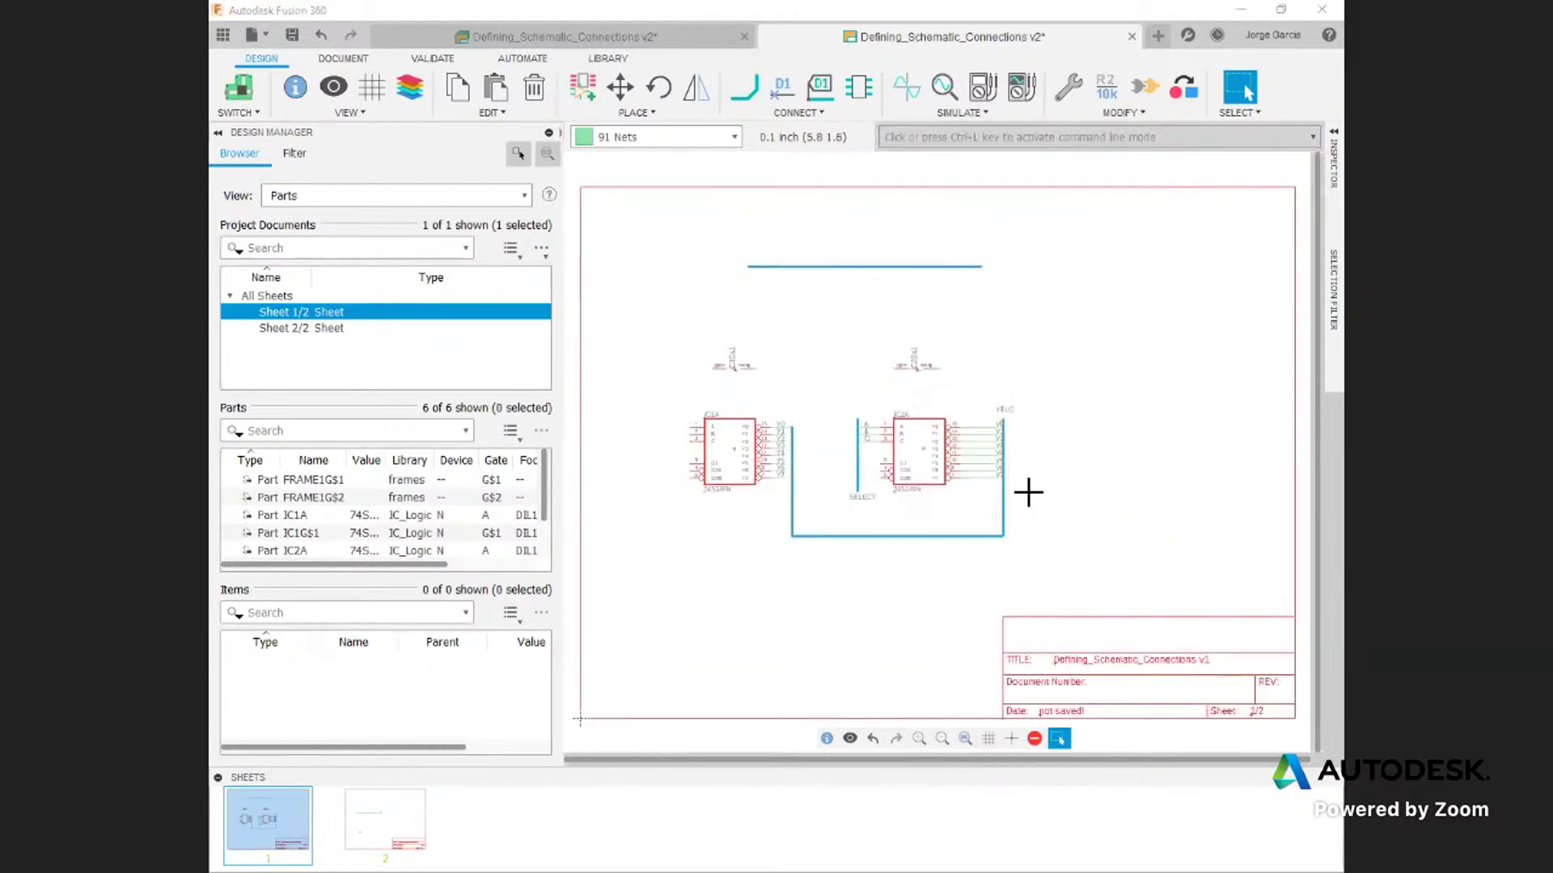